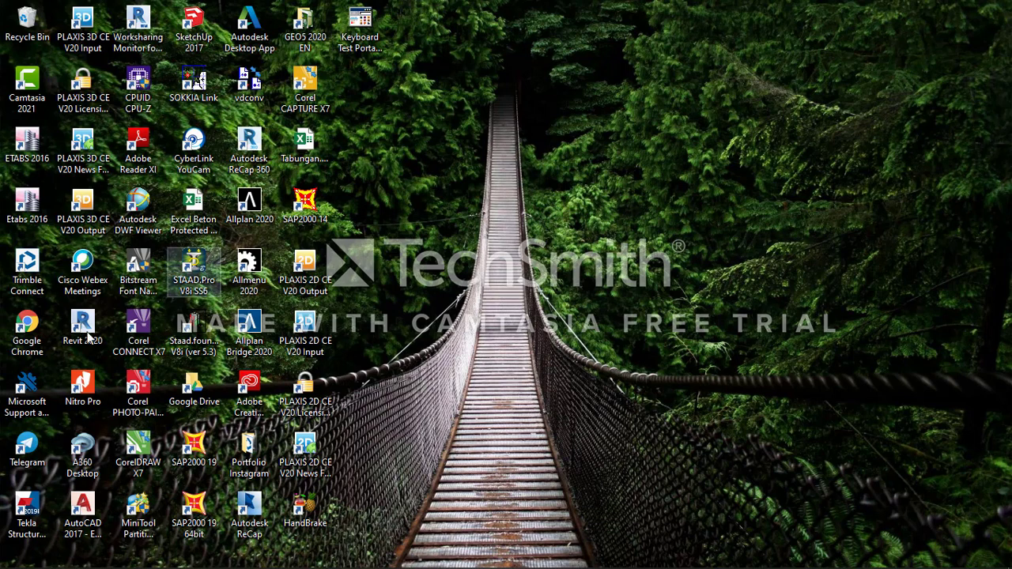
Step: Launch Tekla Structures 2019i and bring its setup dialog to the front
{"action": "double_click", "coordinate": [25, 524]}
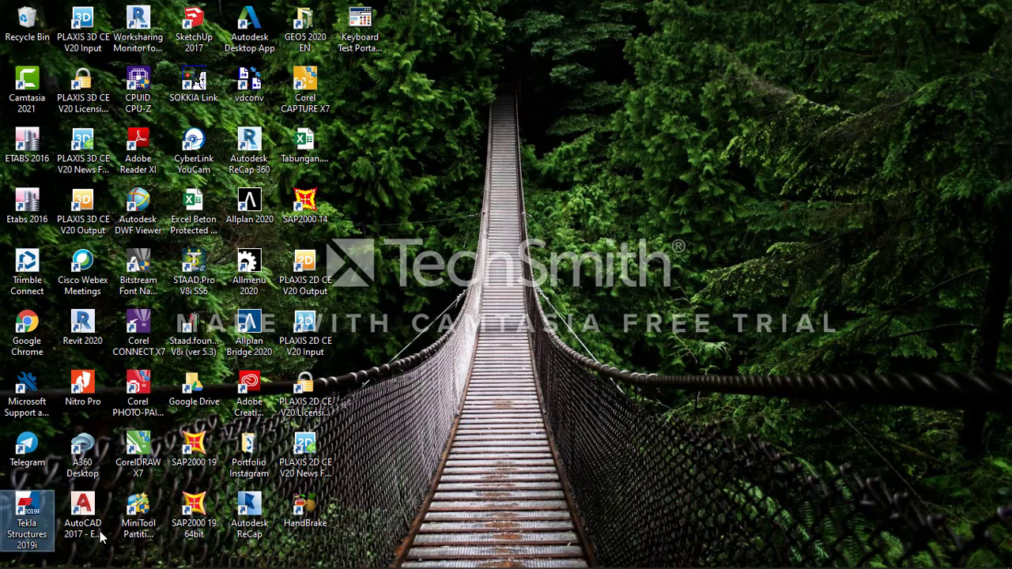
{"action": "mouse_move", "coordinate": [205, 559]}
{"action": "left_click", "coordinate": [284, 559]}
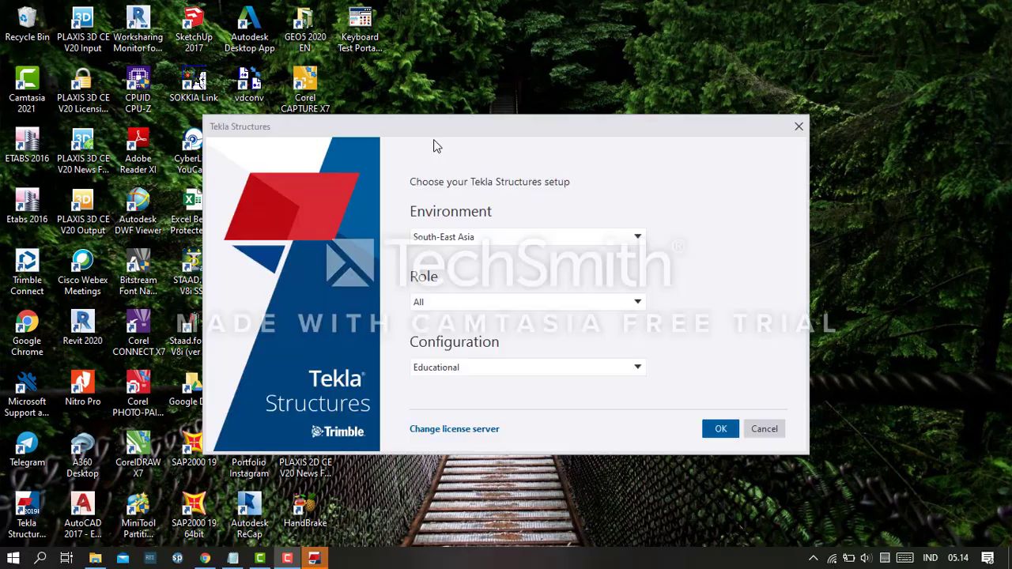
{"action": "left_click", "coordinate": [308, 132]}
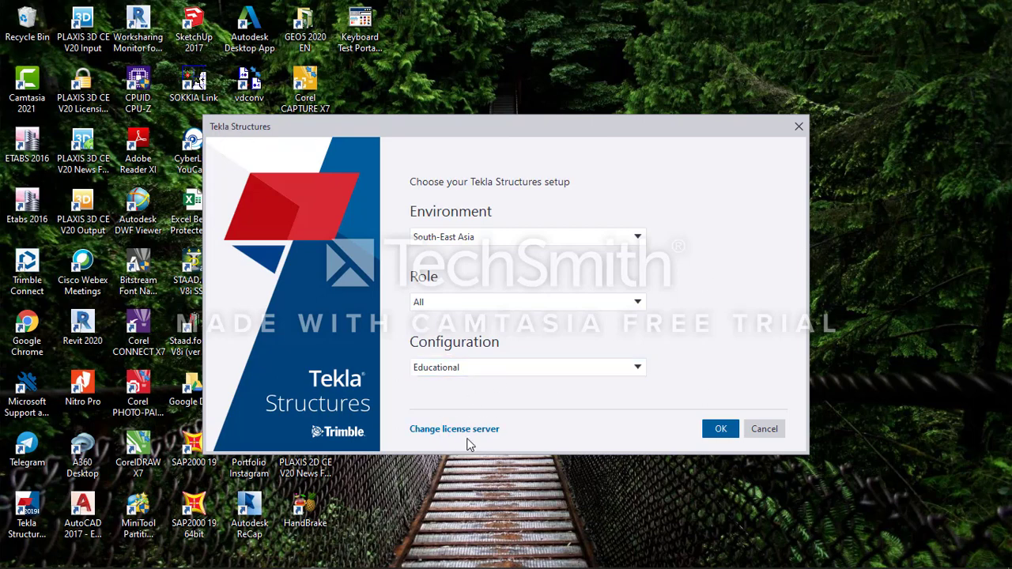
Step: Try the blank project environment in the Tekla Structures setup
{"action": "left_click", "coordinate": [478, 242]}
{"action": "left_click", "coordinate": [478, 242]}
{"action": "left_click", "coordinate": [478, 244]}
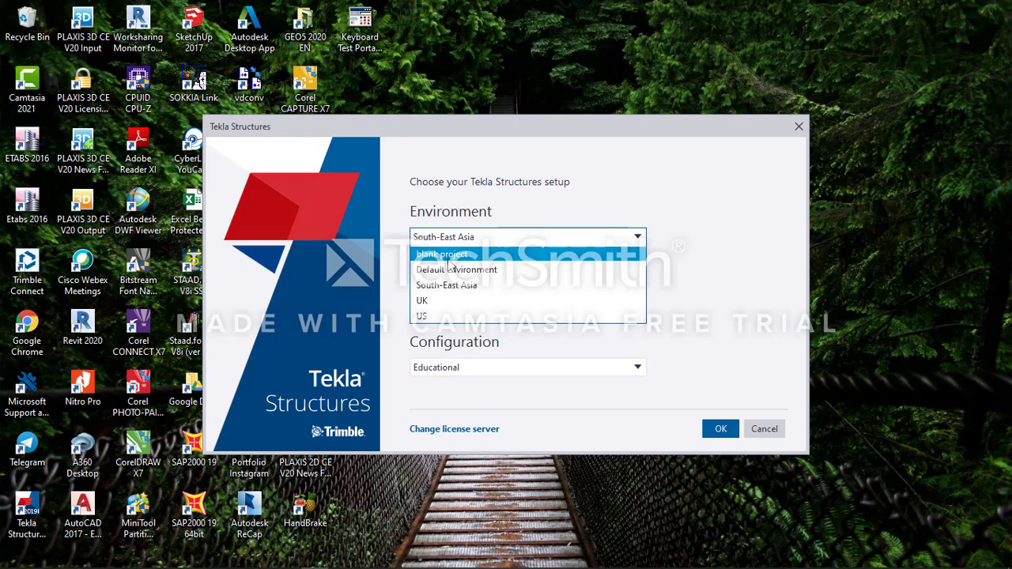
{"action": "left_click", "coordinate": [447, 257]}
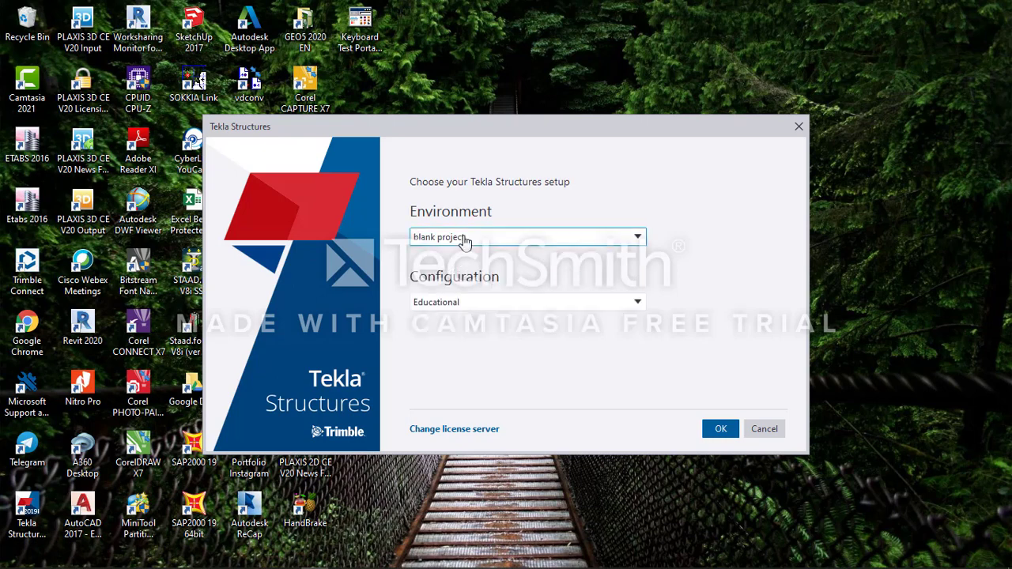
Step: Set the environment to South-East Asia in the Tekla Structures setup
{"action": "left_click", "coordinate": [465, 242]}
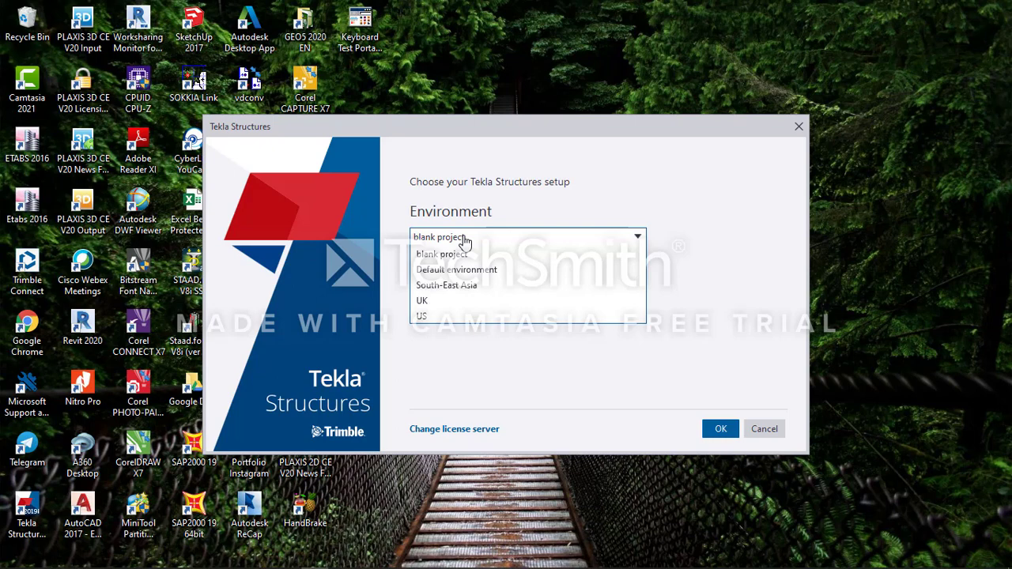
{"action": "left_click", "coordinate": [488, 286]}
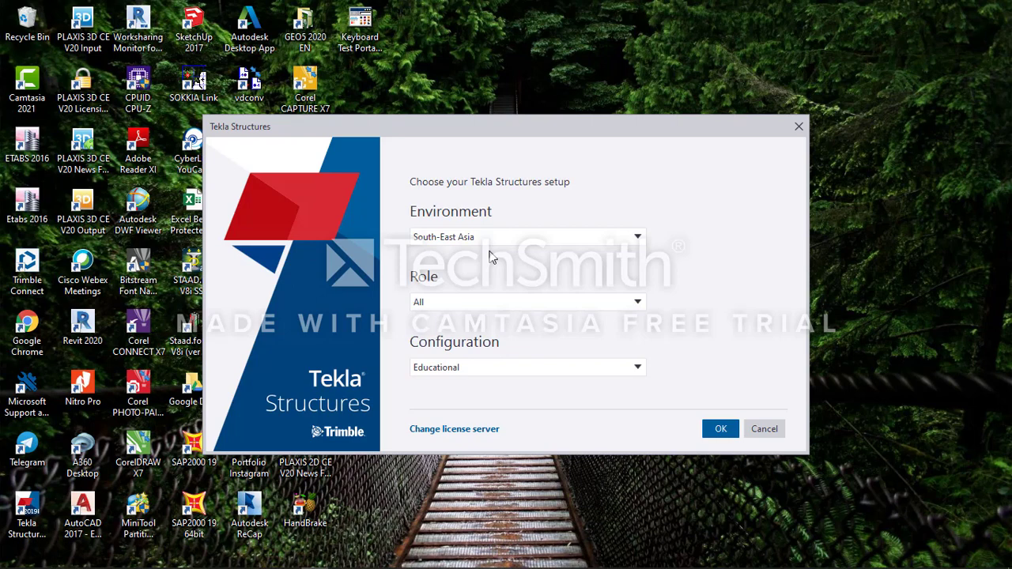
{"action": "left_click", "coordinate": [455, 239]}
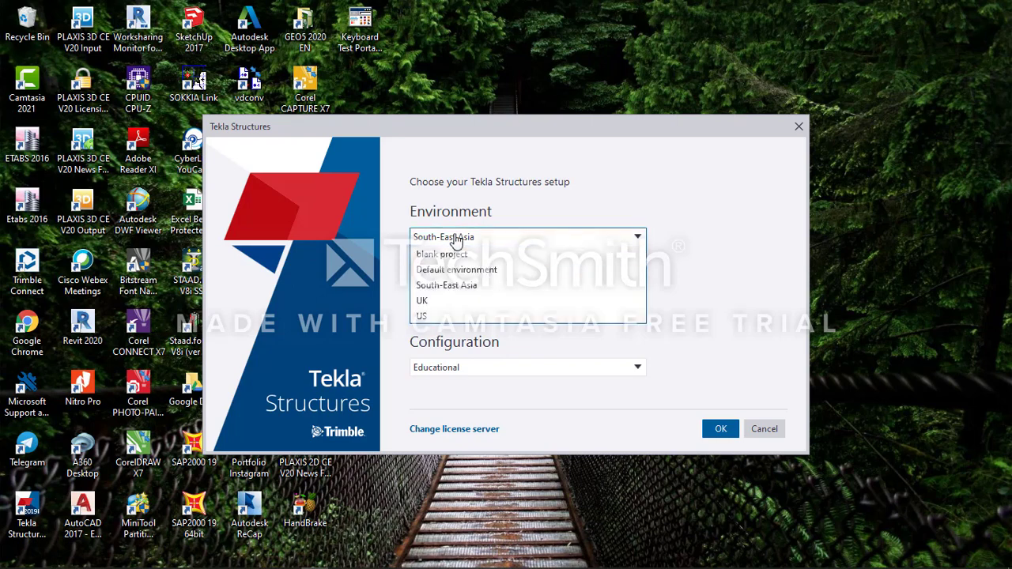
{"action": "left_click", "coordinate": [456, 241]}
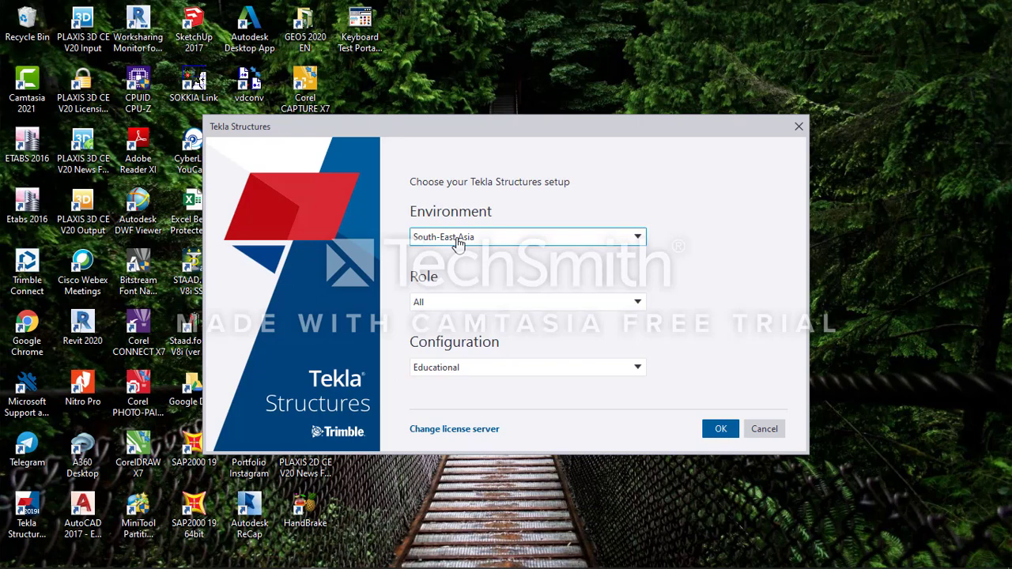
{"action": "left_click", "coordinate": [457, 243]}
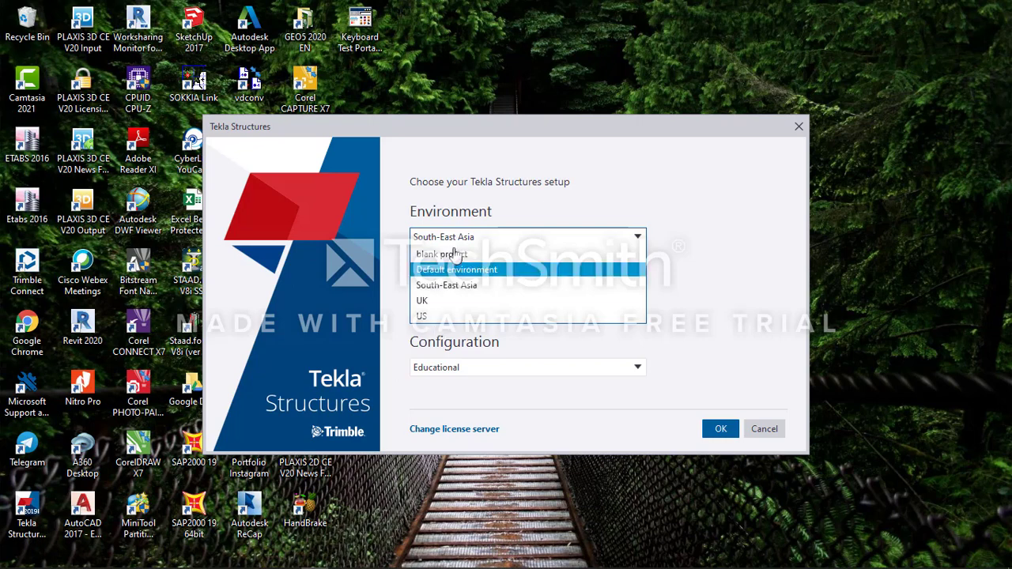
{"action": "left_click", "coordinate": [447, 285]}
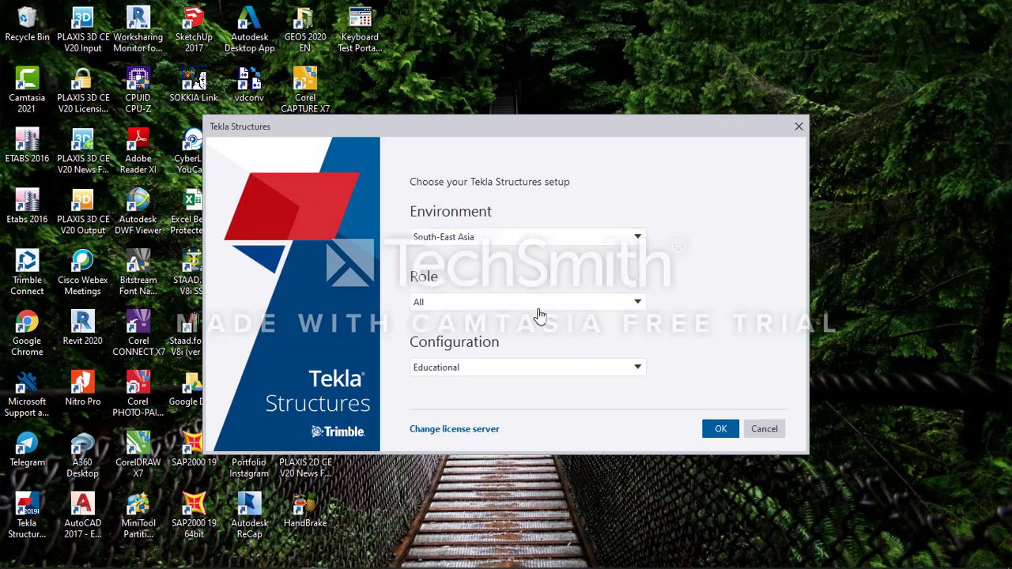
Step: Choose the All role with the Educational configuration and start the program with this setup
{"action": "left_click", "coordinate": [477, 312]}
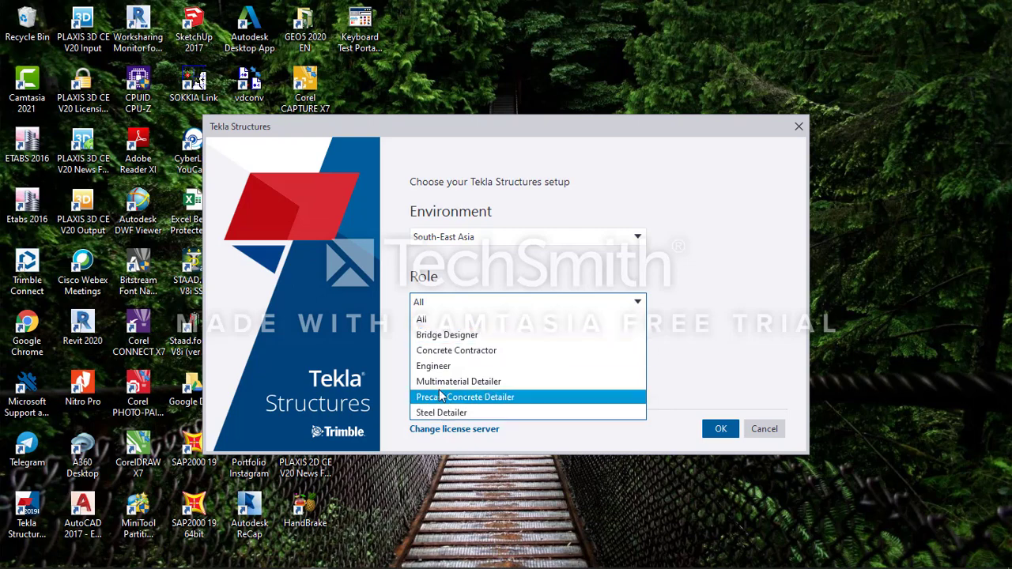
{"action": "left_click", "coordinate": [431, 320]}
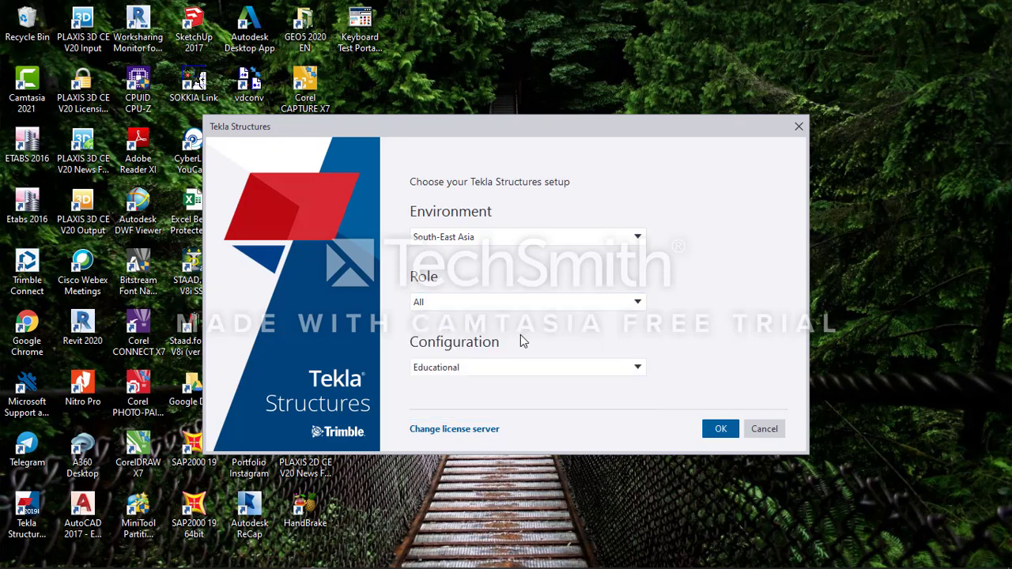
{"action": "left_click", "coordinate": [445, 368]}
{"action": "left_click", "coordinate": [445, 380]}
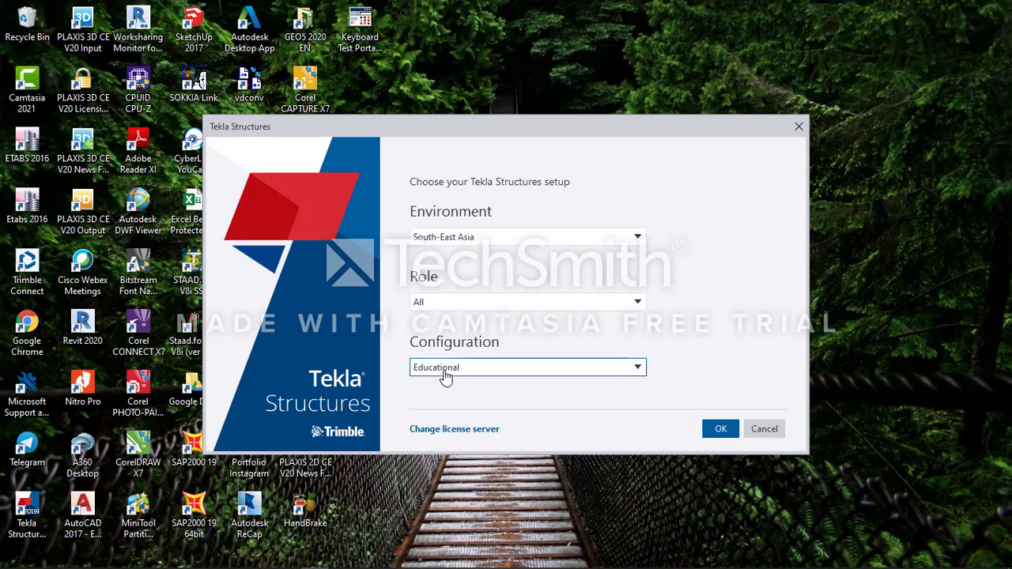
{"action": "left_click", "coordinate": [721, 435]}
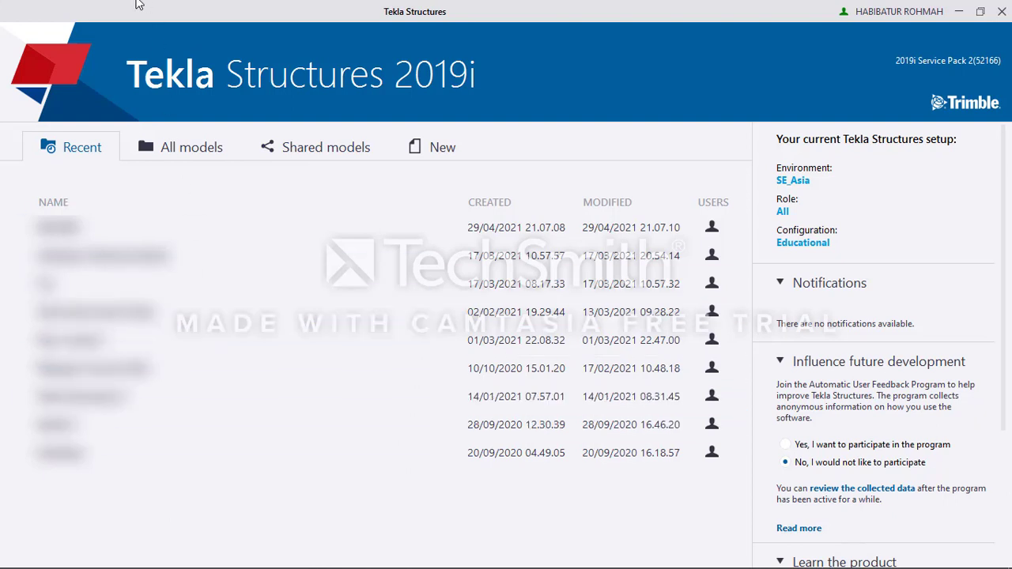
Step: Look through the start screen's lists of all models and shared models
{"action": "left_click", "coordinate": [890, 13]}
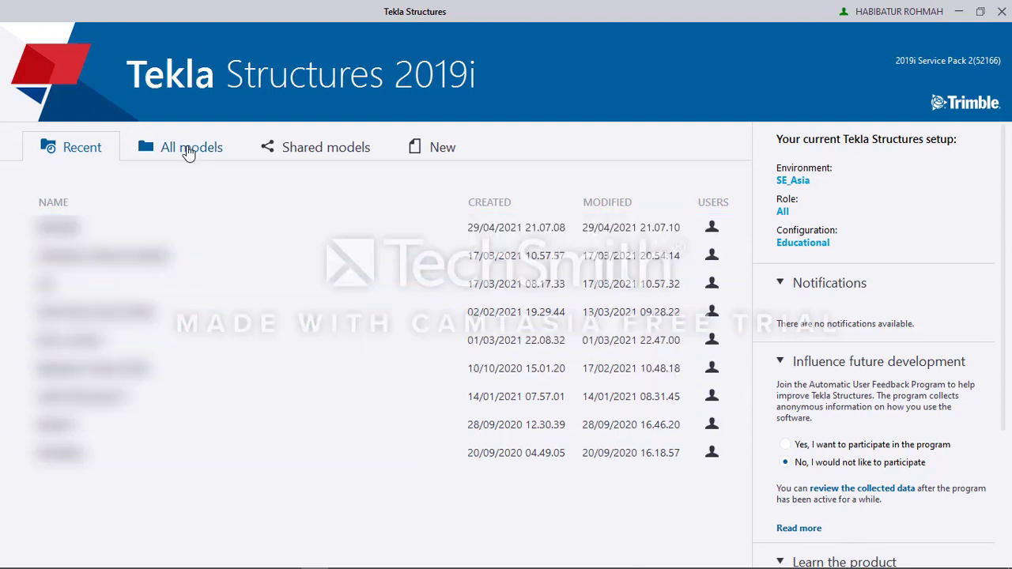
{"action": "left_click", "coordinate": [194, 155]}
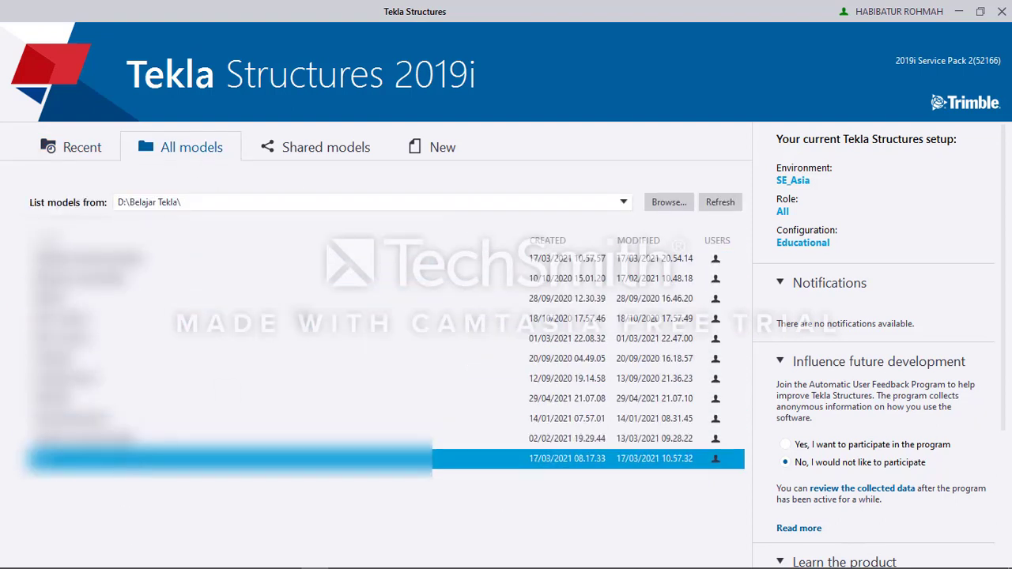
{"action": "left_click", "coordinate": [331, 152]}
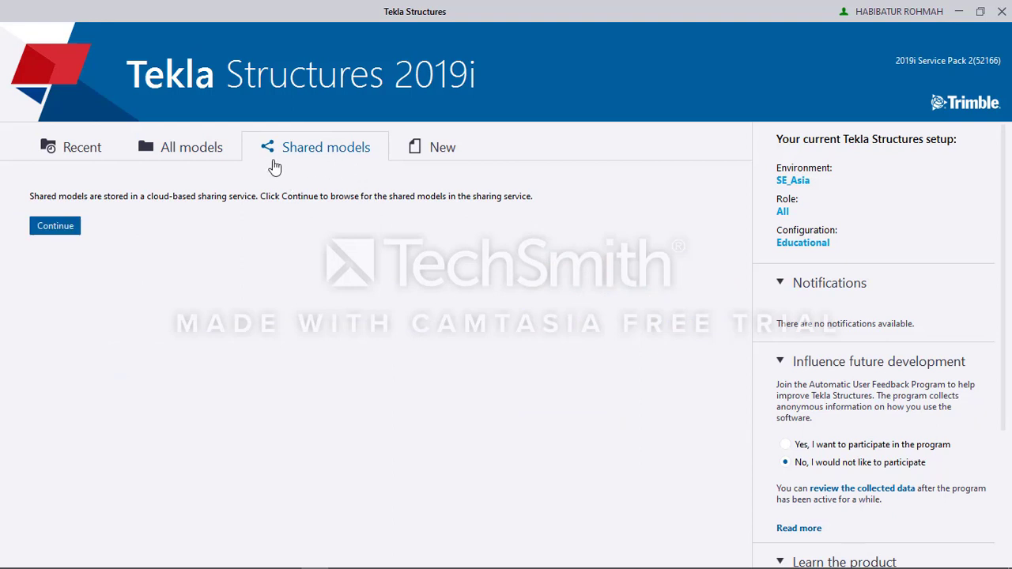
Step: Create a new single-user model named RECORD FIX from the Blank template
{"action": "left_click", "coordinate": [441, 150]}
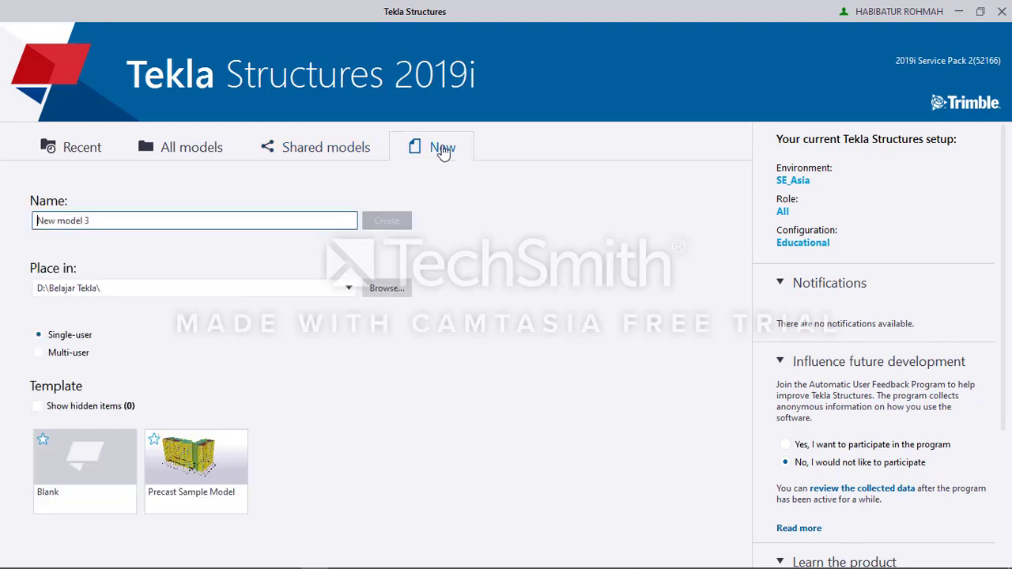
{"action": "left_click_drag", "start_coordinate": [102, 221], "coordinate": [4, 227]}
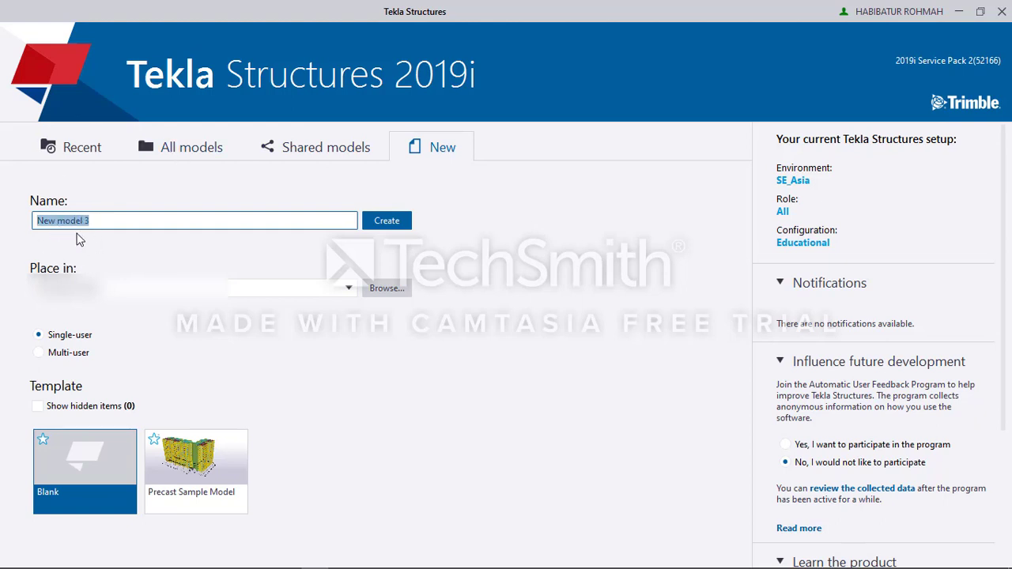
{"action": "type", "text": "REC"}
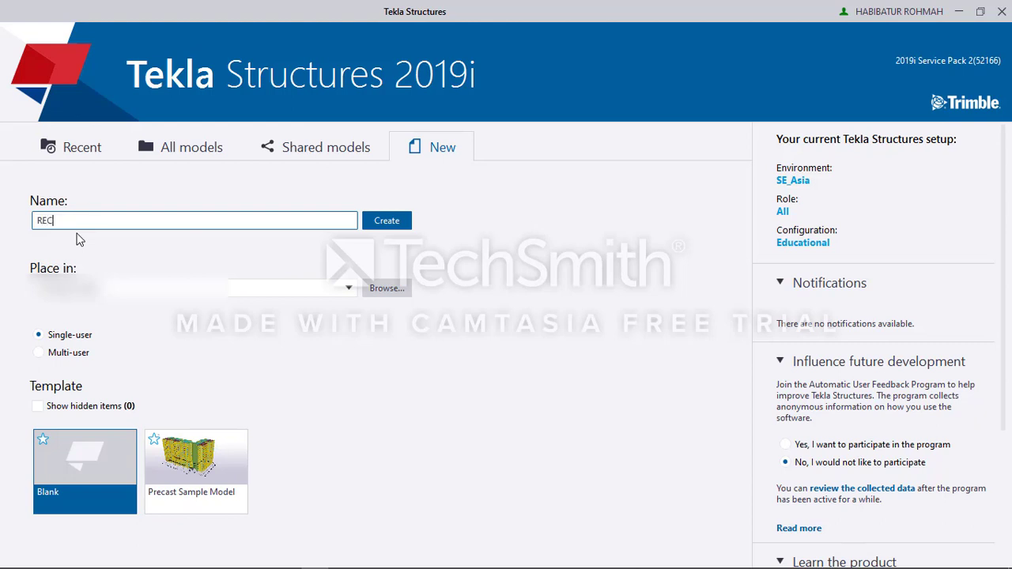
{"action": "type", "text": "ORD FI"}
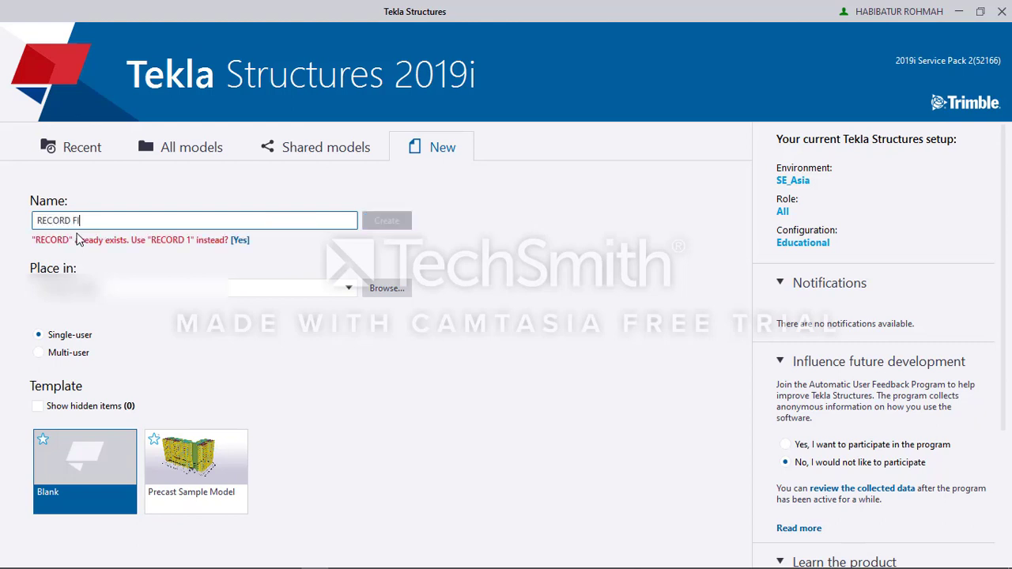
{"action": "type", "text": "X"}
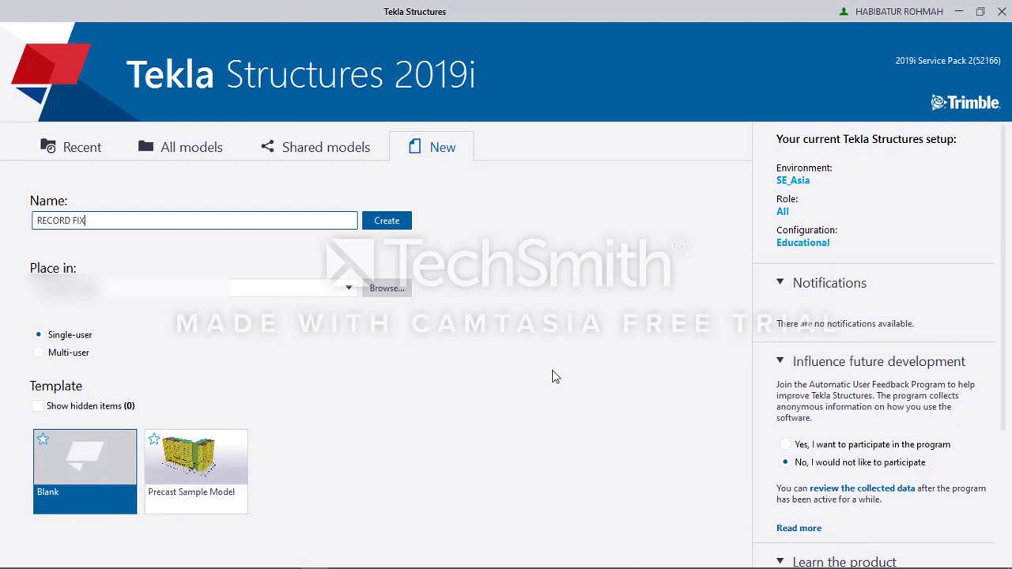
{"action": "left_click", "coordinate": [388, 222]}
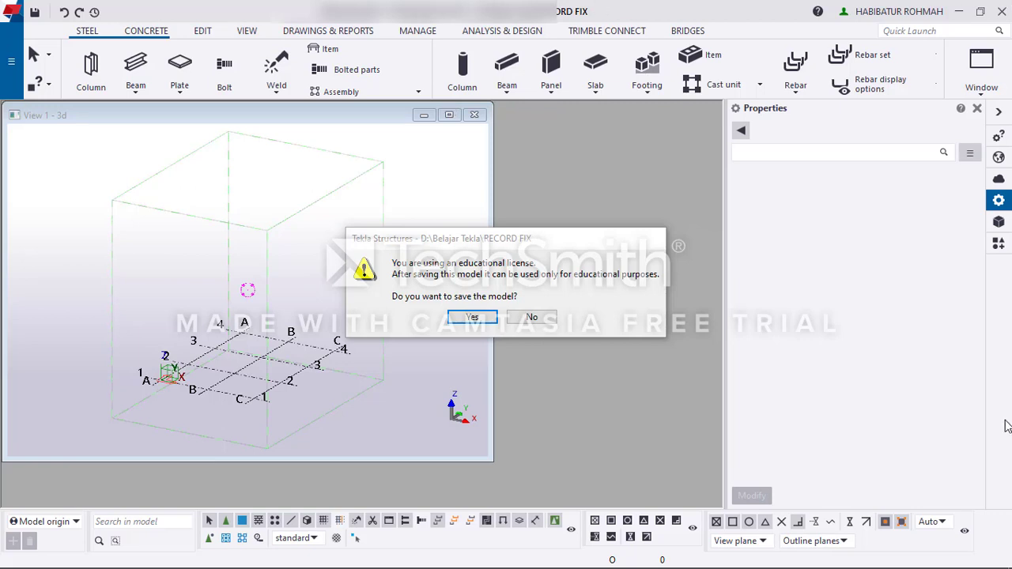
Step: Save the new model under the educational license and maximize the View 1 - 3d window
{"action": "left_click", "coordinate": [479, 319]}
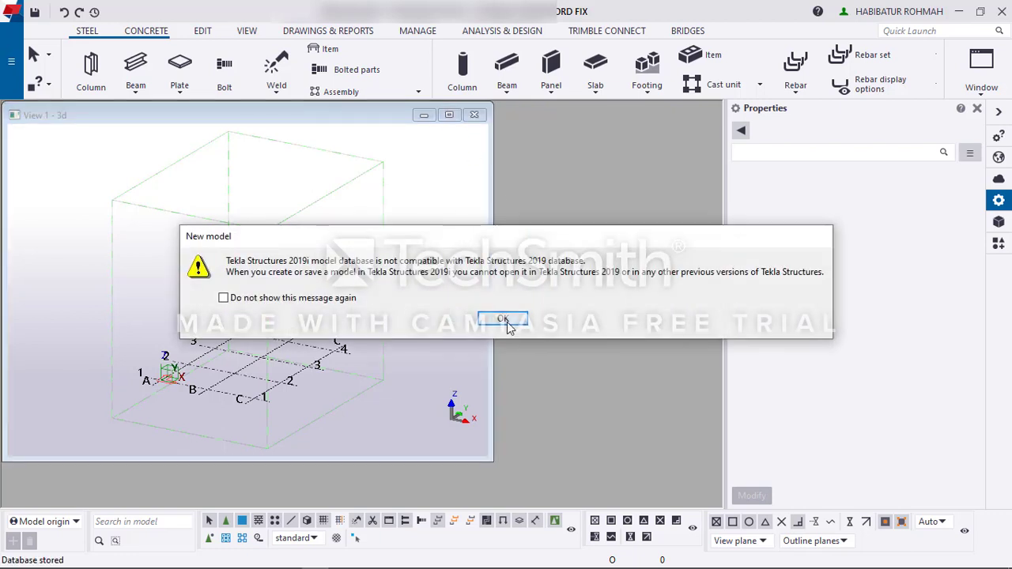
{"action": "left_click", "coordinate": [503, 320]}
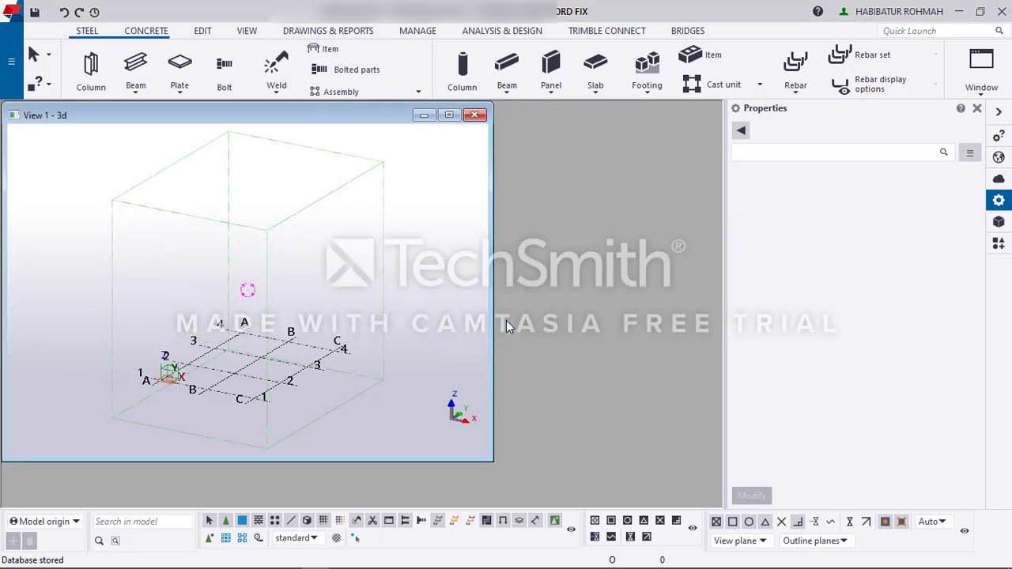
{"action": "left_click", "coordinate": [449, 117]}
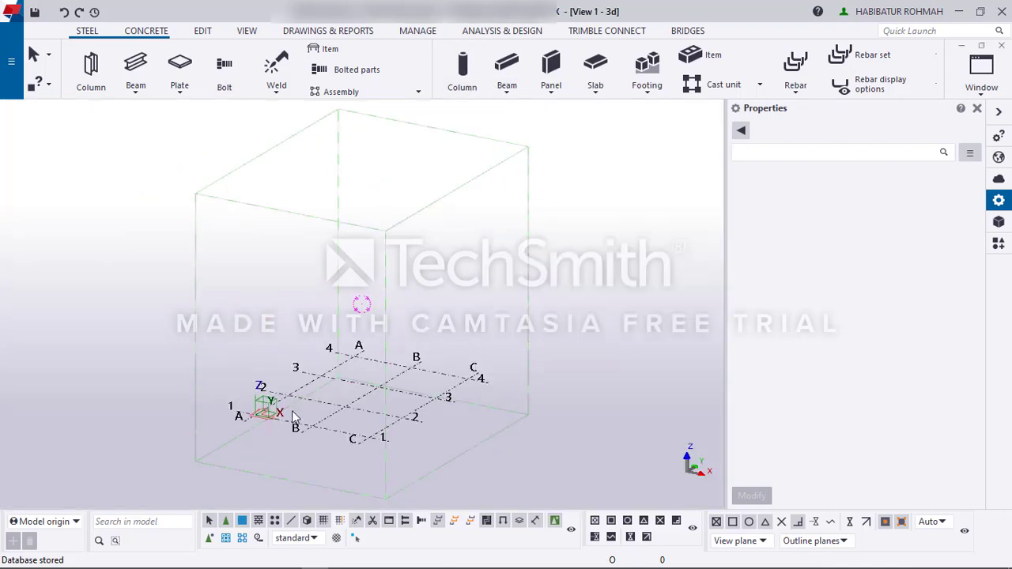
Step: Examine the default grid lines, work area and origin of the 3D view from several angles and distances
{"action": "scroll", "coordinate": [292, 411], "scroll_direction": "up", "scroll_amount": 3}
{"action": "scroll", "coordinate": [292, 410], "scroll_direction": "up", "scroll_amount": 2}
{"action": "scroll", "coordinate": [292, 410], "scroll_direction": "down", "scroll_amount": 4}
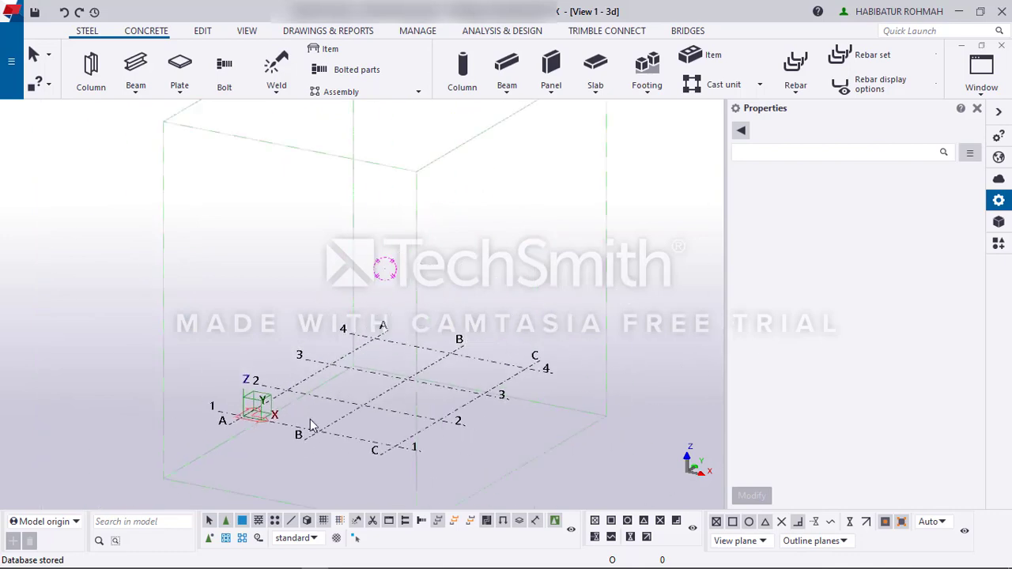
{"action": "scroll", "coordinate": [345, 439], "scroll_direction": "up", "scroll_amount": 3}
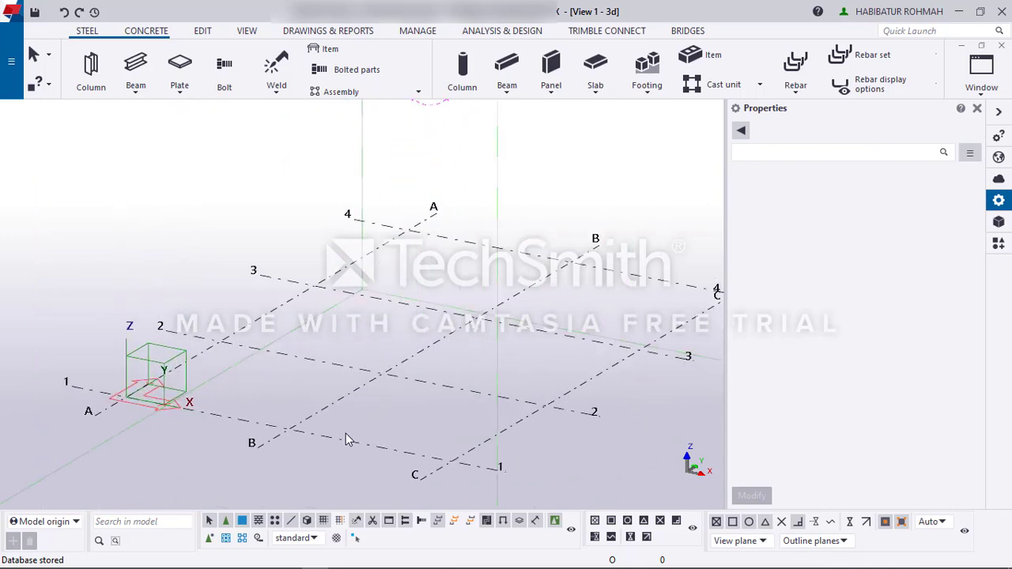
{"action": "scroll", "coordinate": [346, 433], "scroll_direction": "down", "scroll_amount": 3}
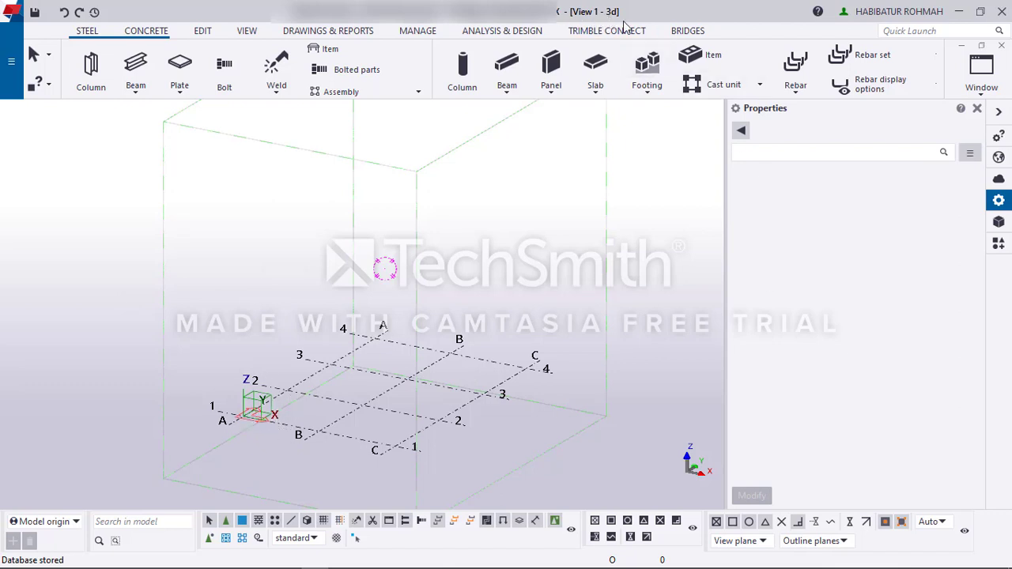
{"action": "scroll", "coordinate": [245, 419], "scroll_direction": "up", "scroll_amount": 5}
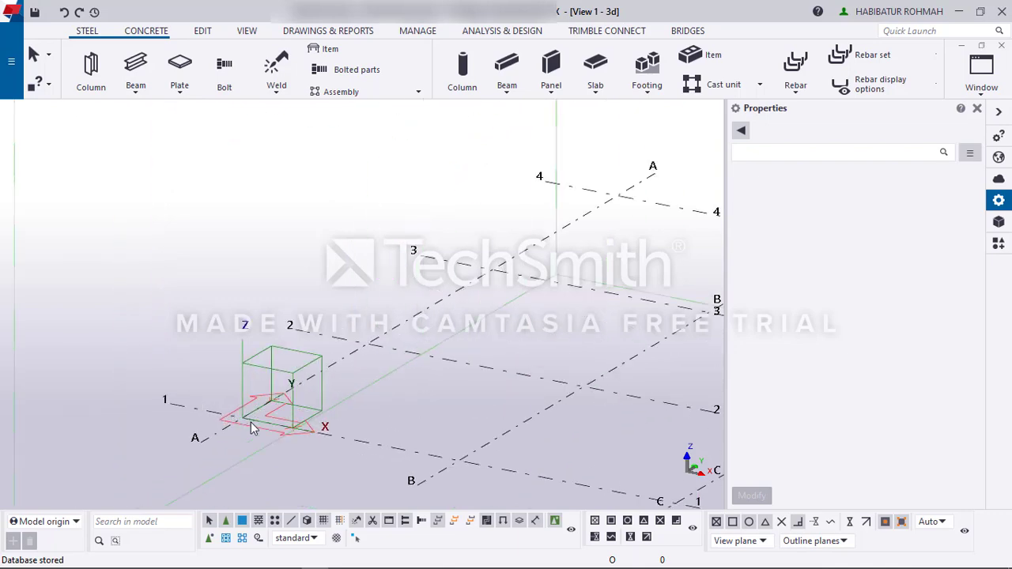
{"action": "scroll", "coordinate": [251, 422], "scroll_direction": "down", "scroll_amount": 6}
{"action": "scroll", "coordinate": [309, 451], "scroll_direction": "up", "scroll_amount": 3}
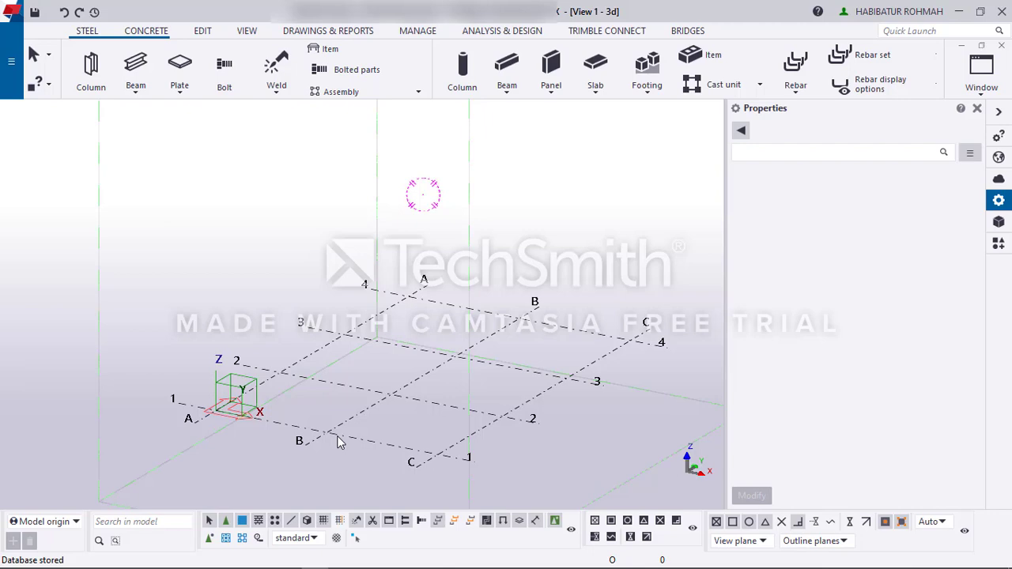
{"action": "mouse_move", "coordinate": [329, 432]}
{"action": "middle_mouse_down", "text": "ctrl"}
{"action": "mouse_move", "coordinate": [463, 415]}
{"action": "mouse_move", "coordinate": [369, 445]}
{"action": "middle_mouse_up", "text": "ctrl"}
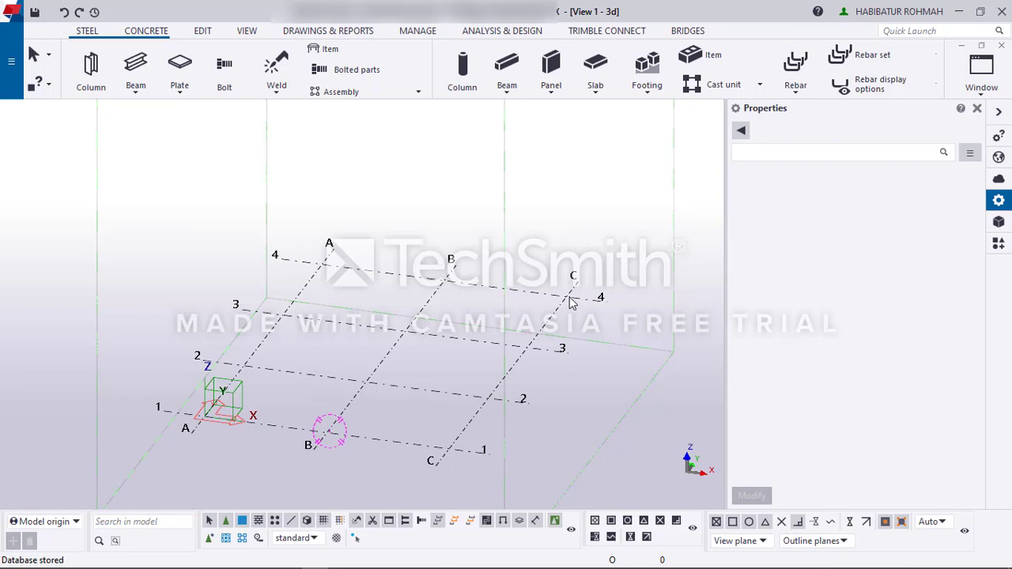
{"action": "middle_click_drag", "start_coordinate": [572, 303], "coordinate": [478, 320], "text": "ctrl"}
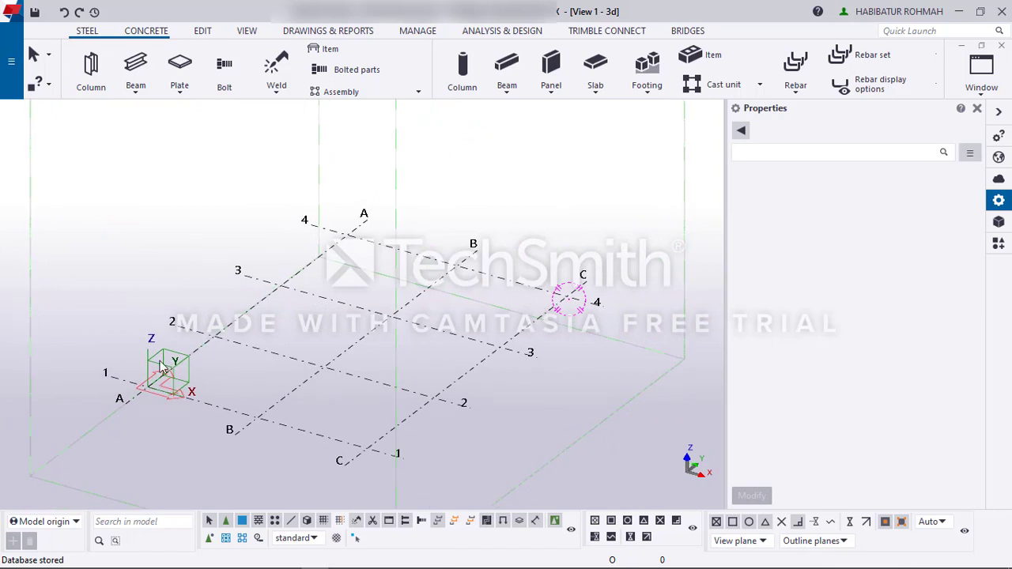
{"action": "scroll", "coordinate": [162, 368], "scroll_direction": "up", "scroll_amount": 2}
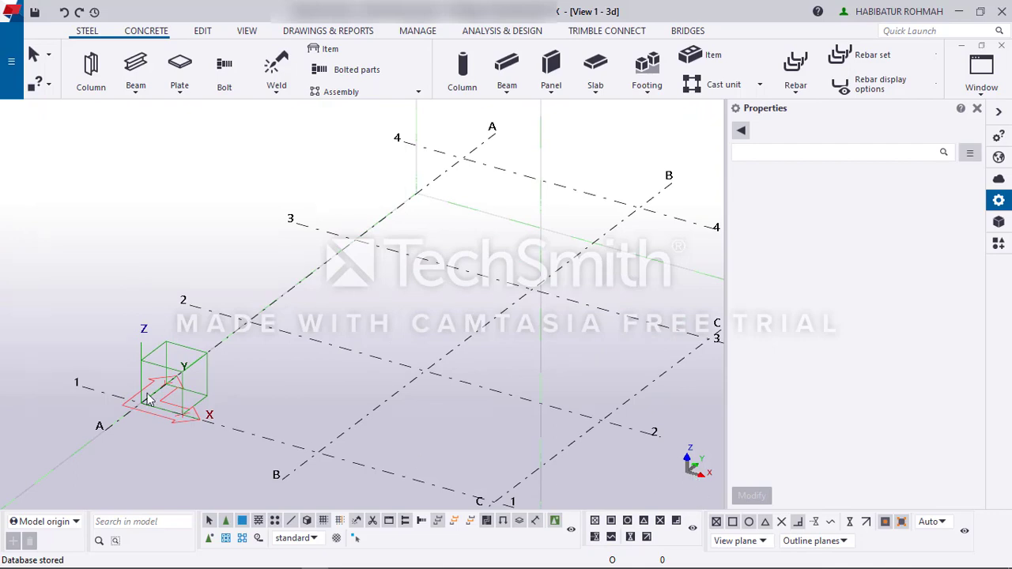
Step: Examine the origin, coordinate axes and grid lines from several 3D angles and in plan view
{"action": "middle_click_drag", "start_coordinate": [334, 454], "coordinate": [455, 472]}
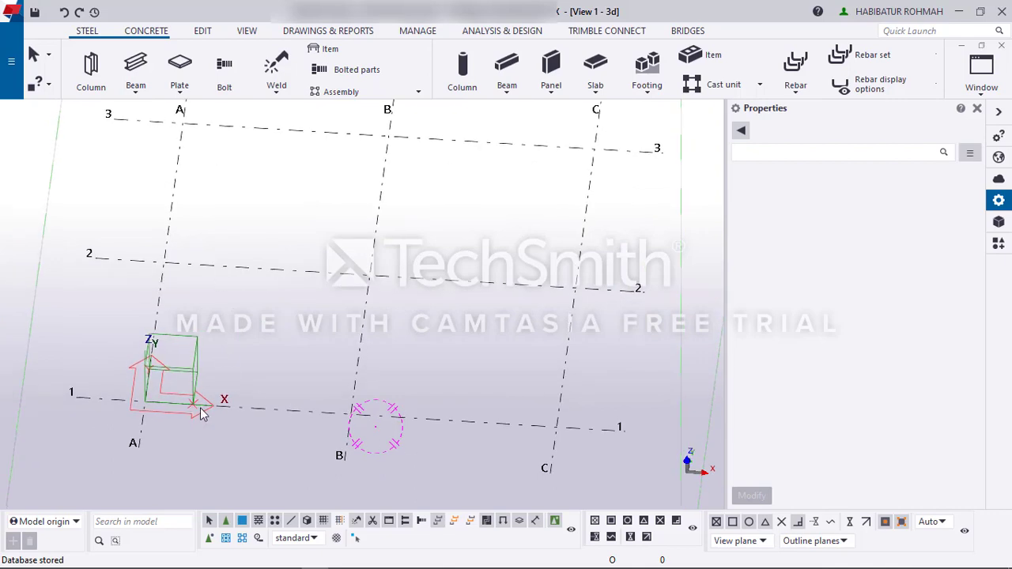
{"action": "middle_click_drag", "start_coordinate": [173, 401], "coordinate": [150, 386], "text": "ctrl"}
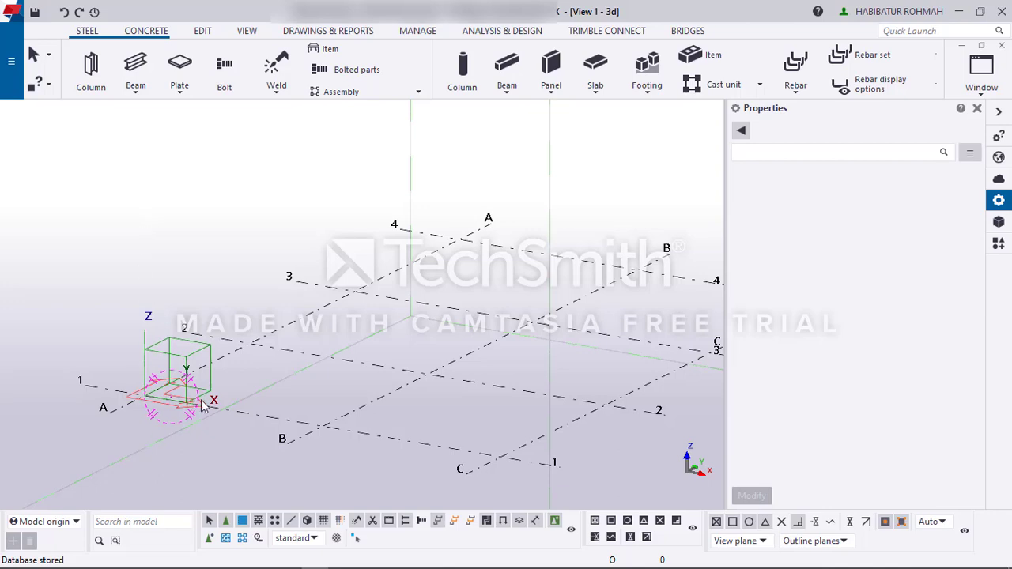
{"action": "middle_click_drag", "start_coordinate": [205, 405], "coordinate": [285, 449], "text": "ctrl"}
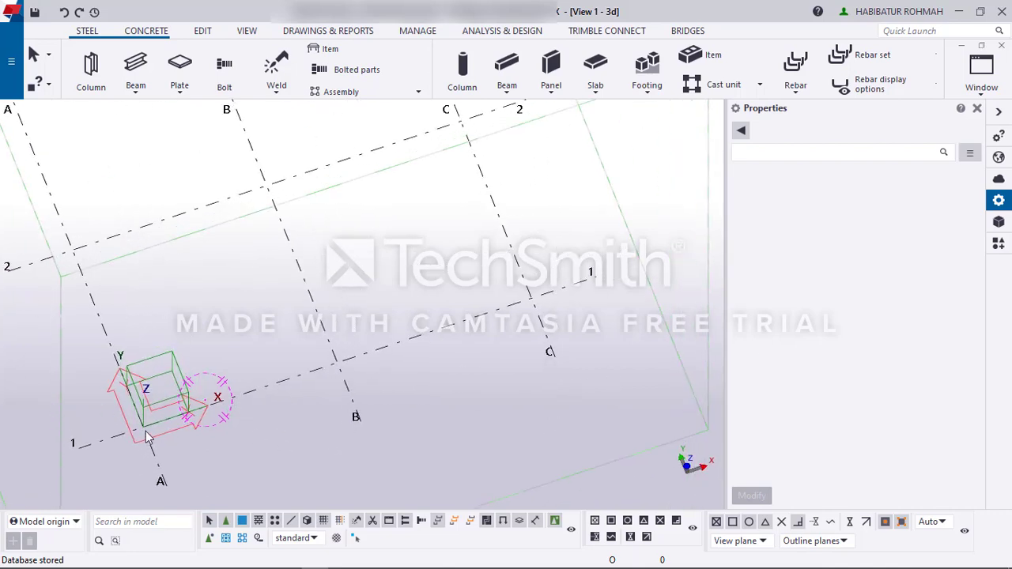
{"action": "middle_click_drag", "start_coordinate": [213, 421], "coordinate": [350, 371], "text": "ctrl"}
{"action": "middle_click_drag", "start_coordinate": [93, 352], "coordinate": [272, 317], "text": "ctrl"}
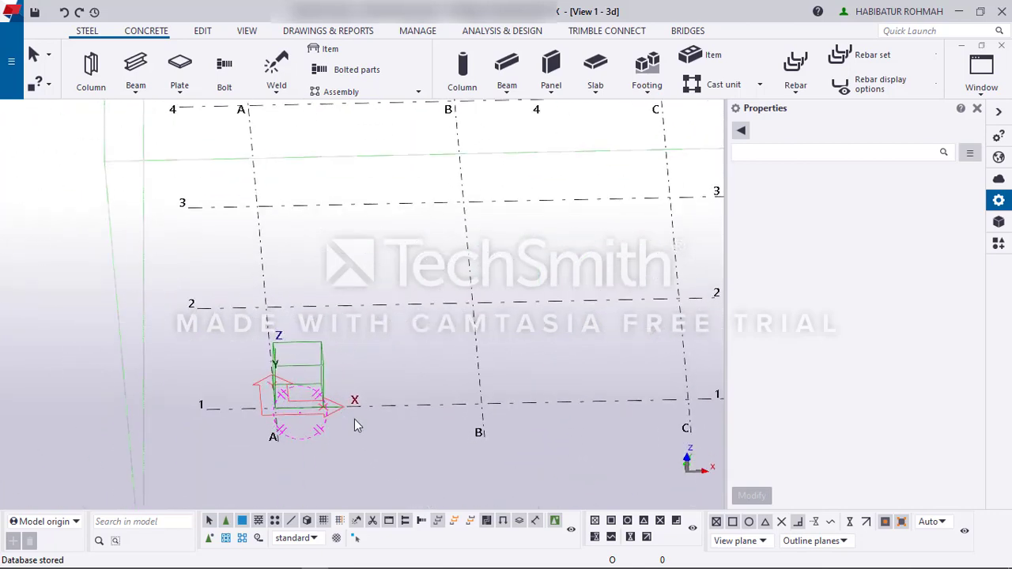
{"action": "middle_click_drag", "start_coordinate": [303, 415], "coordinate": [344, 413], "text": "ctrl"}
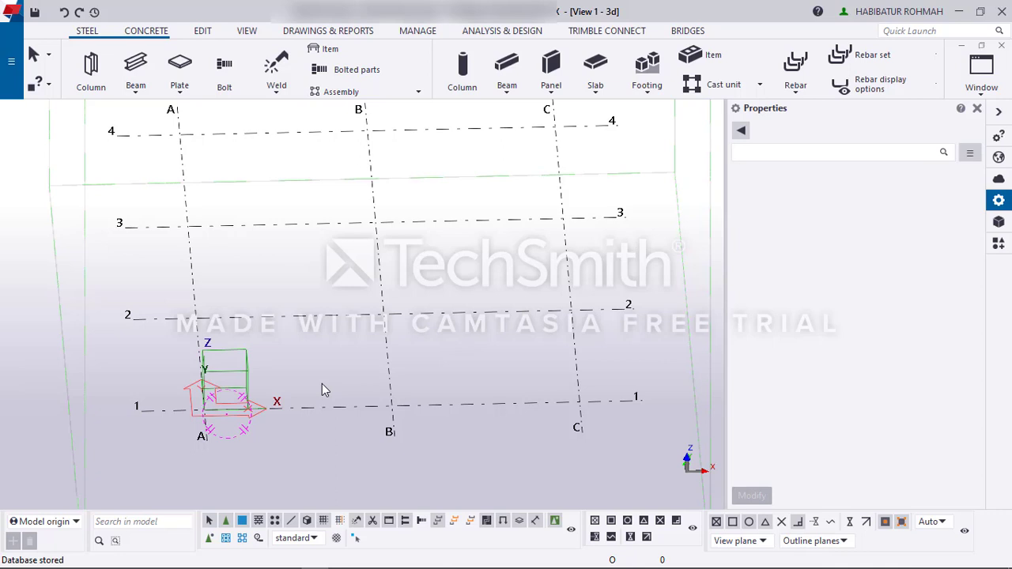
{"action": "key", "text": "ctrl+p"}
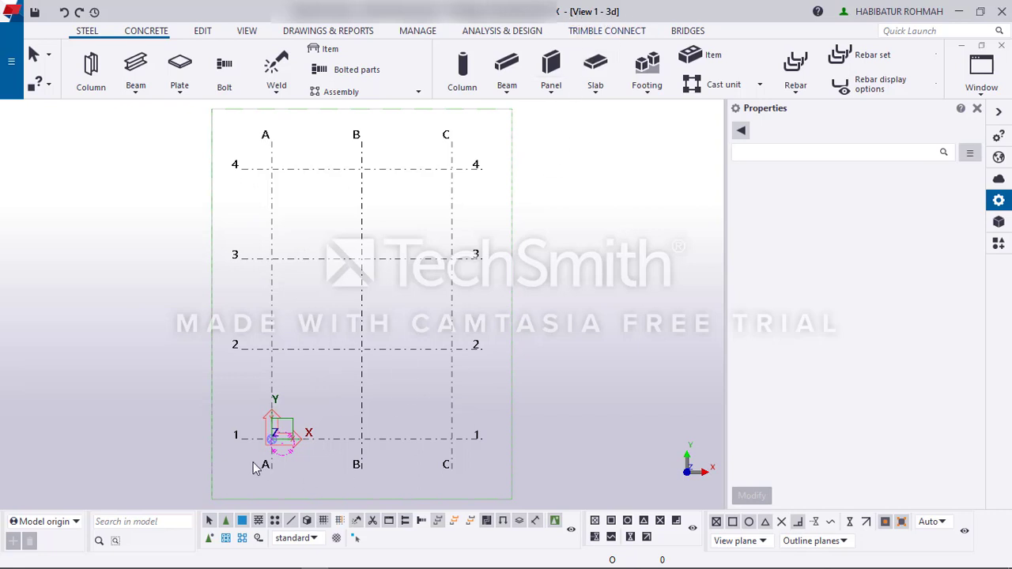
{"action": "scroll", "coordinate": [253, 466], "scroll_direction": "up", "scroll_amount": 3}
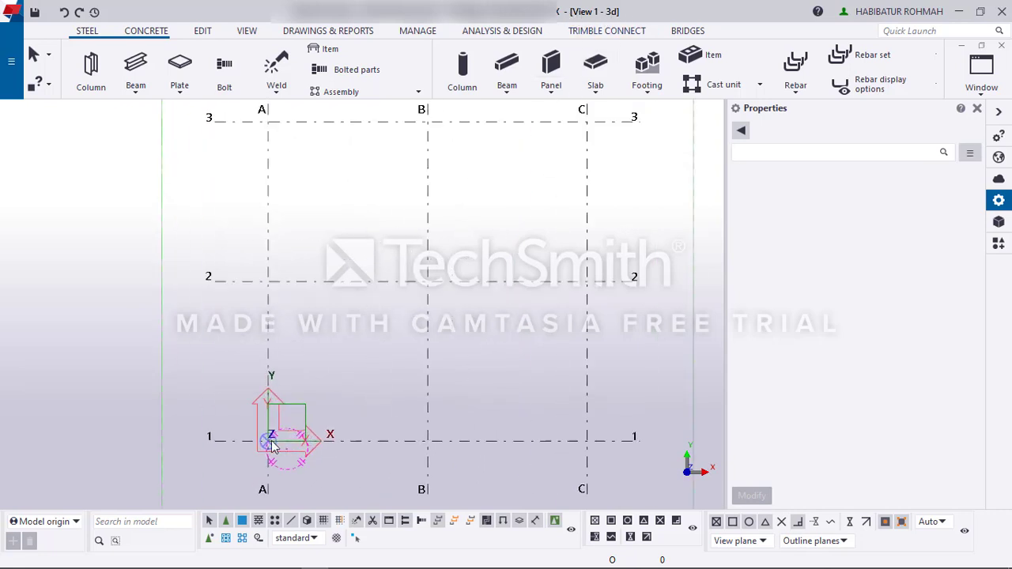
{"action": "middle_click_drag", "start_coordinate": [253, 466], "coordinate": [237, 267], "text": "ctrl"}
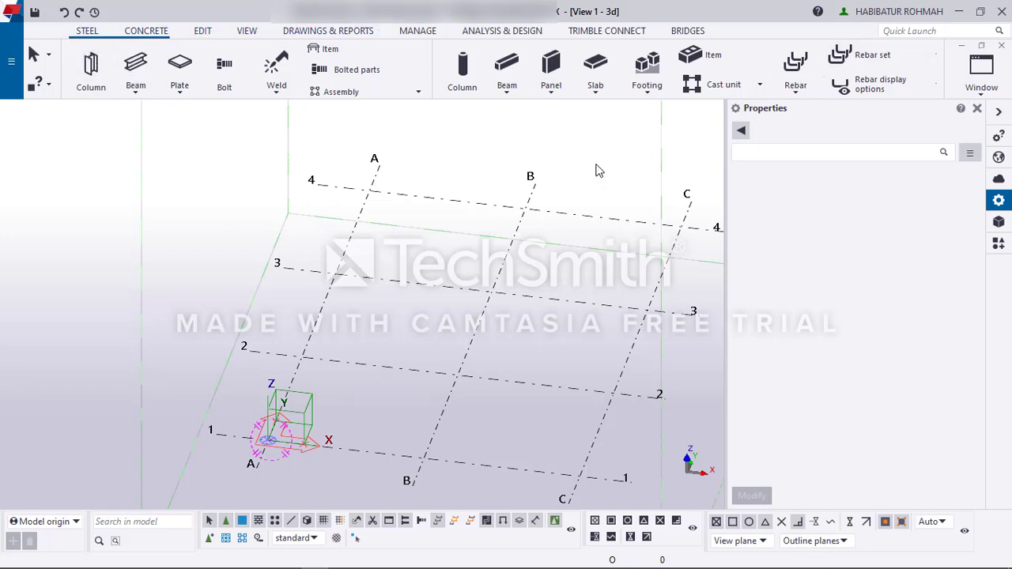
Step: Show the concrete modelling commands and collapse the properties pane
{"action": "left_click", "coordinate": [145, 31]}
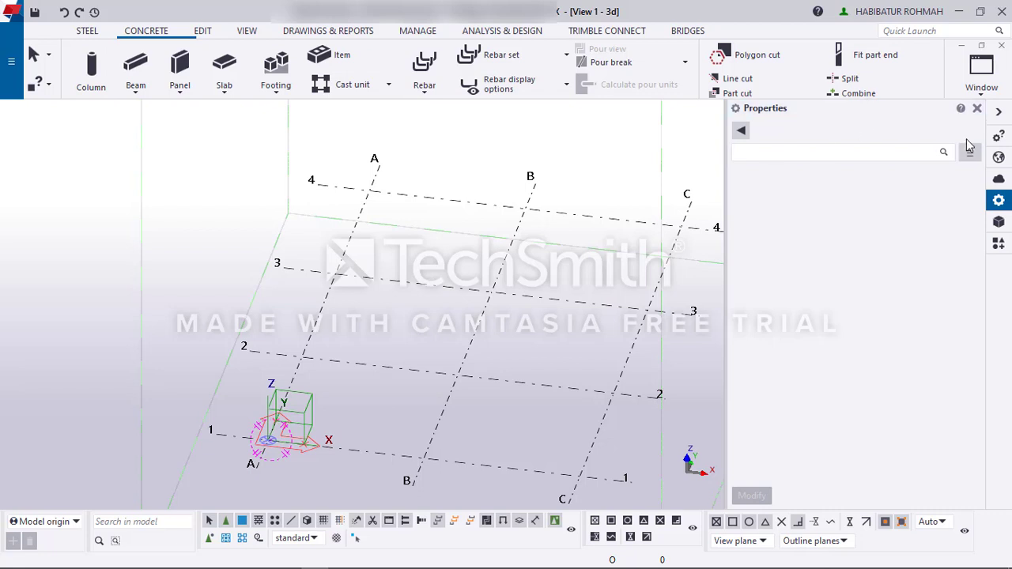
{"action": "left_click", "coordinate": [999, 113]}
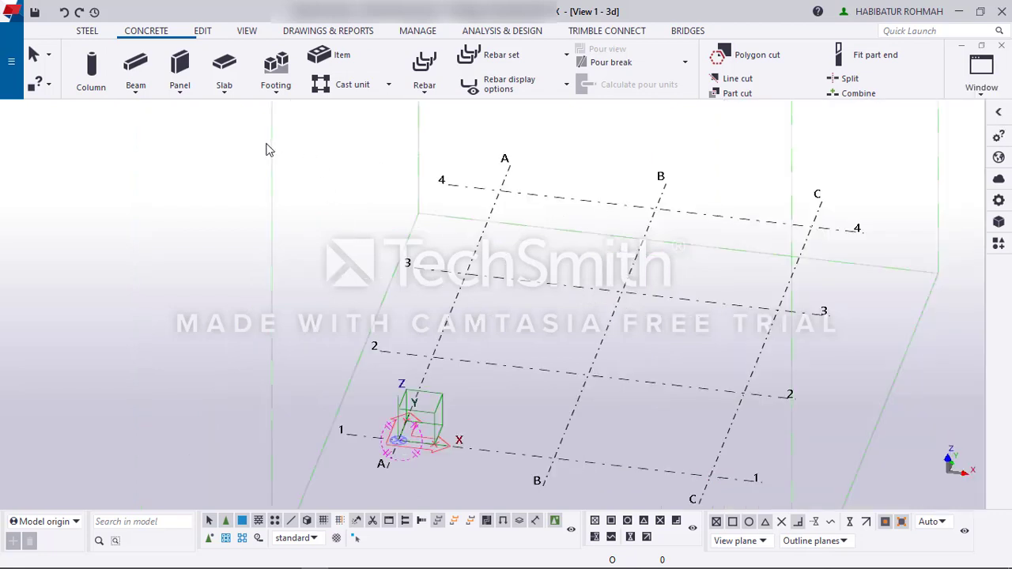
{"action": "left_click", "coordinate": [89, 70]}
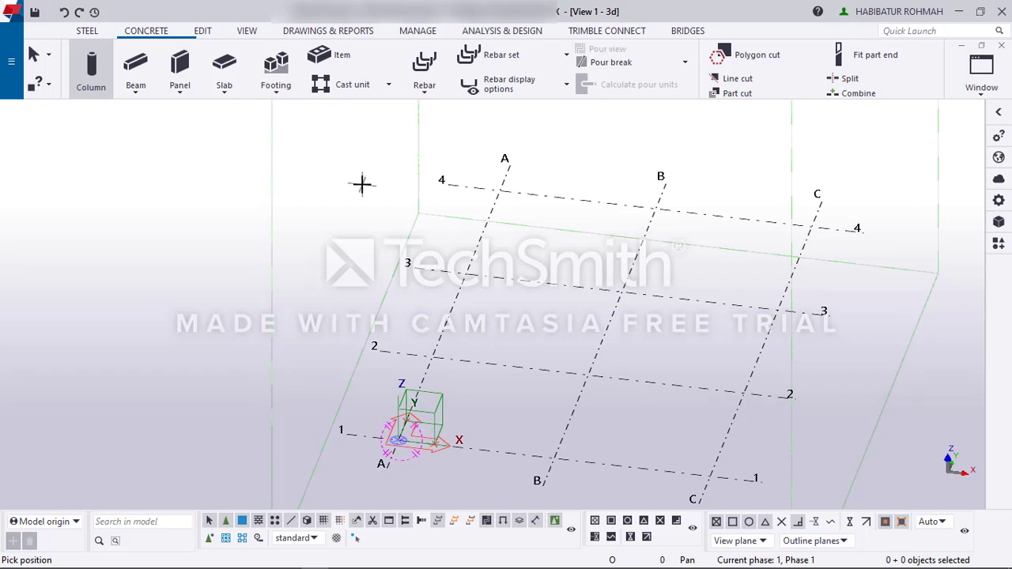
{"action": "right_click", "coordinate": [289, 136]}
{"action": "left_click", "coordinate": [294, 144]}
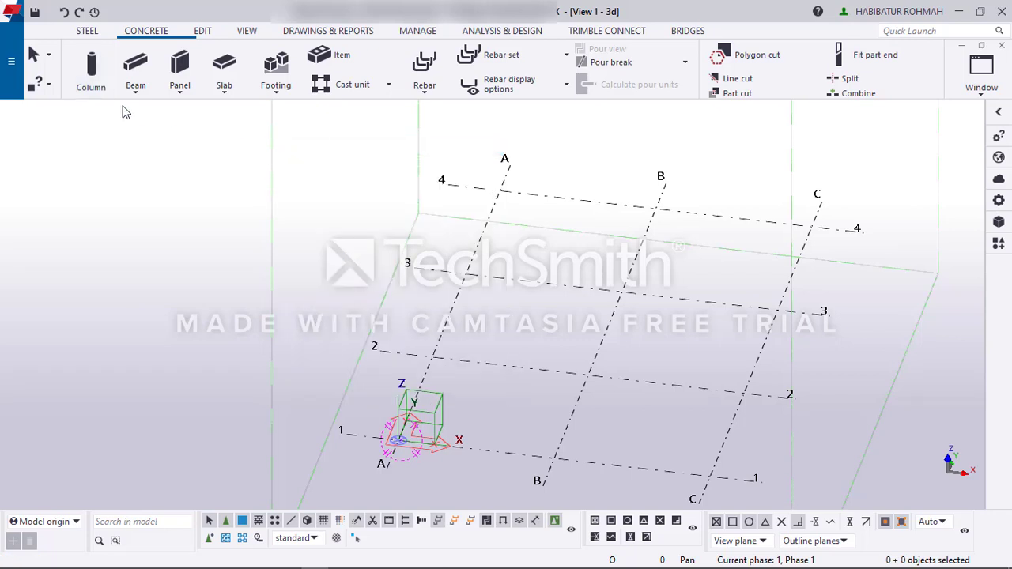
Step: Start a concrete column with its properties open and name it C 500x500
{"action": "left_click", "coordinate": [93, 66]}
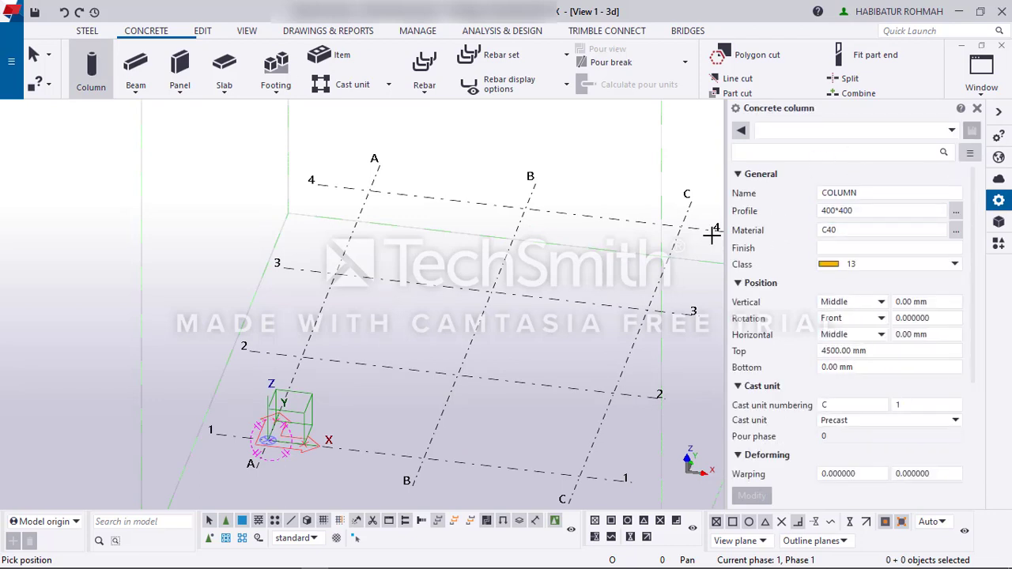
{"action": "left_click", "coordinate": [819, 193]}
{"action": "double_click", "coordinate": [822, 193]}
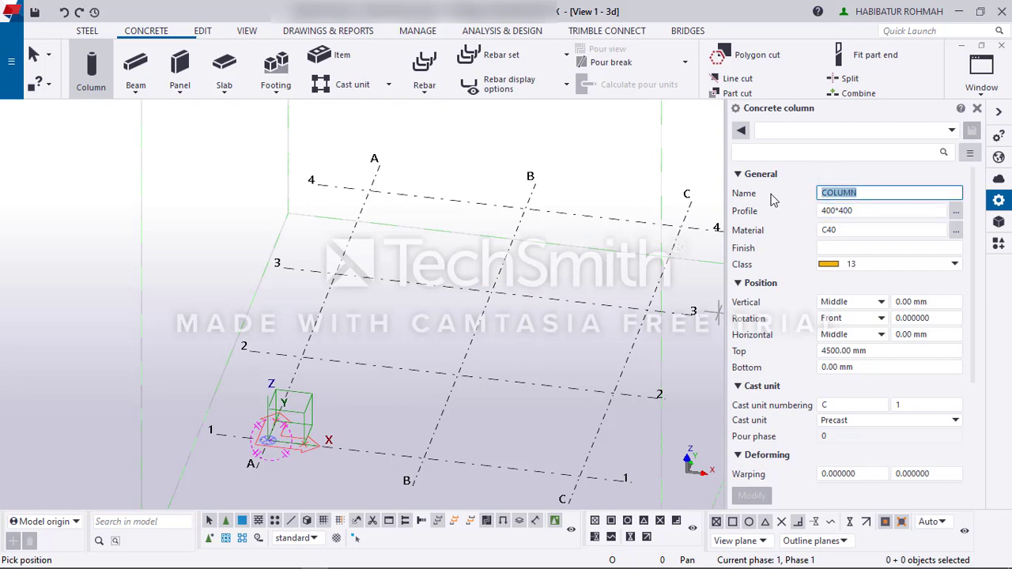
{"action": "type", "text": "C 500"}
{"action": "key", "text": "BackSpace"}
{"action": "key", "text": "BackSpace"}
{"action": "key", "text": "BackSpace"}
{"action": "key", "text": "BackSpace"}
{"action": "type", "text": "500x500"}
{"action": "left_click", "coordinate": [824, 193]}
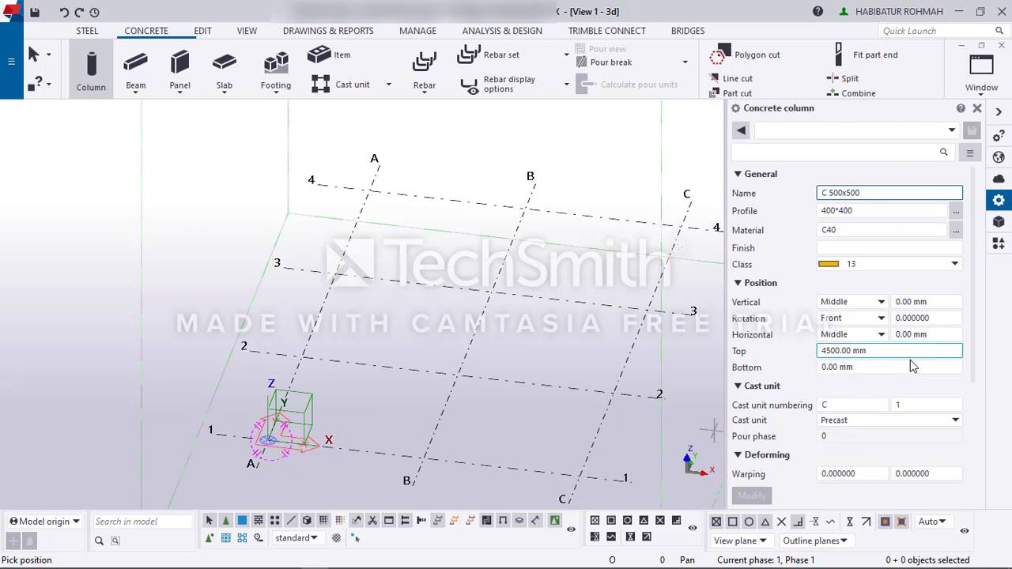
Step: Set the concrete column's cast unit type to Cast in place
{"action": "scroll", "coordinate": [902, 424], "scroll_direction": "down", "scroll_amount": 2}
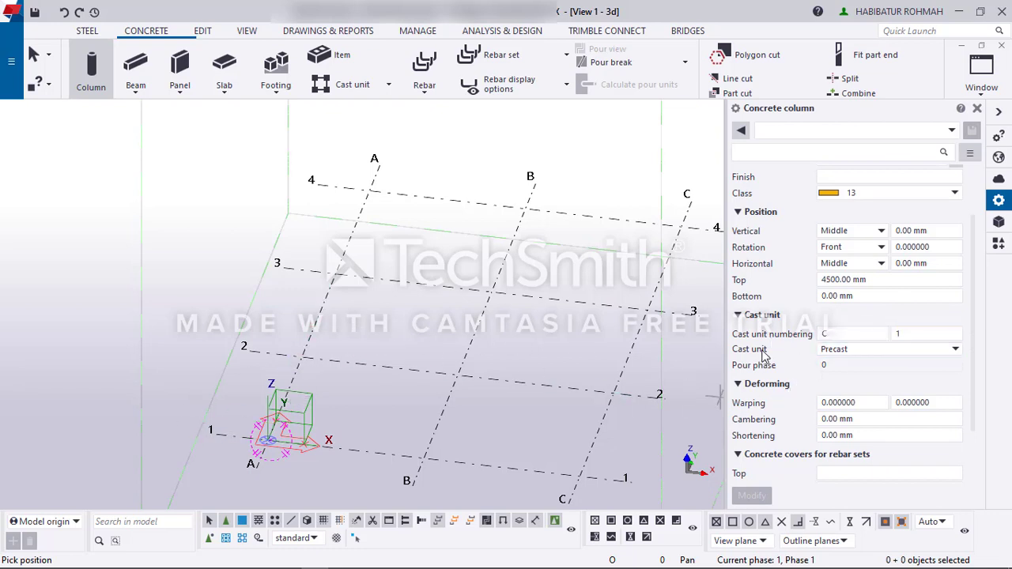
{"action": "left_click", "coordinate": [878, 356]}
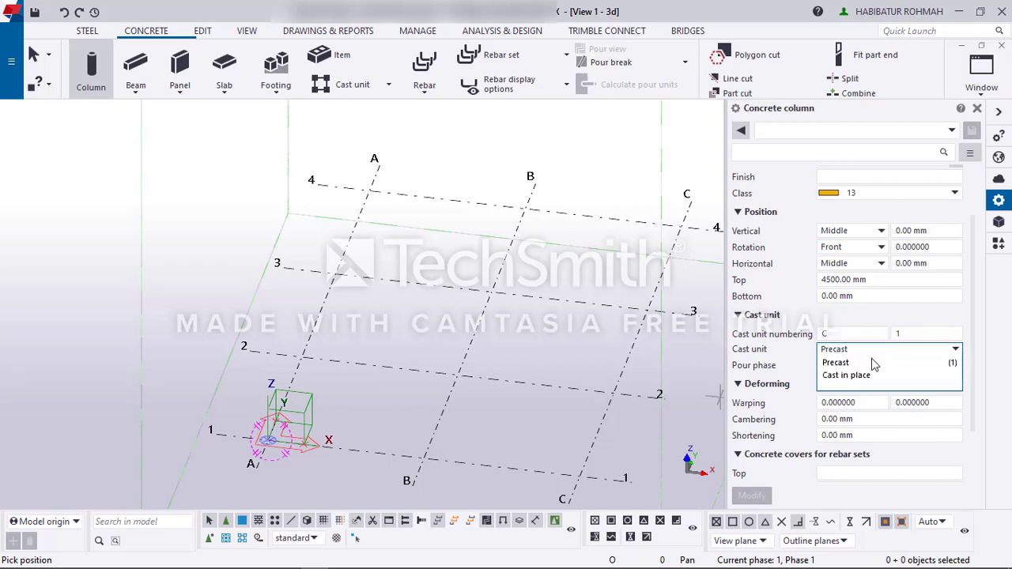
{"action": "left_click", "coordinate": [860, 375]}
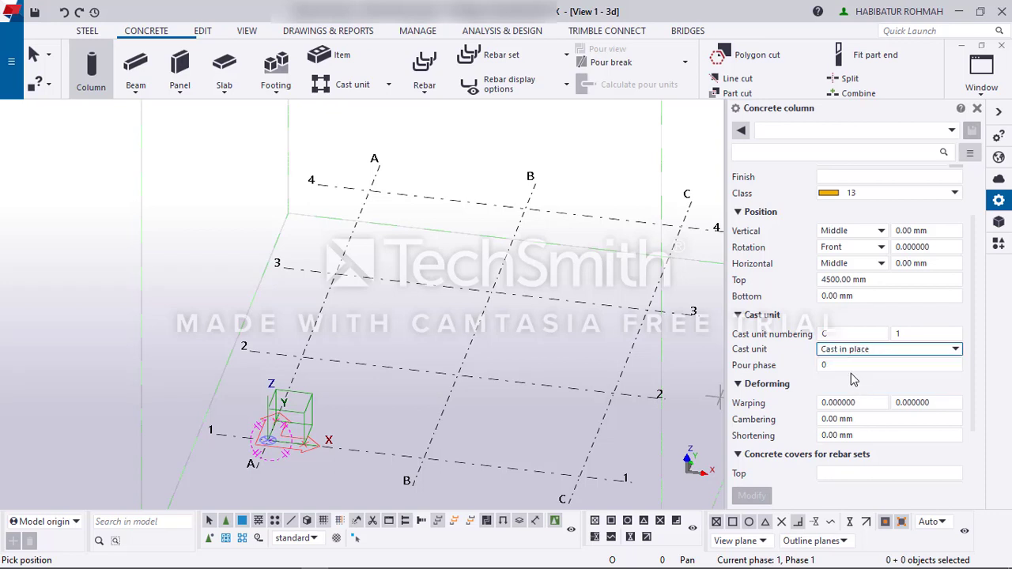
Step: Set the column's concrete covers for rebar sets to 40 mm at the top, sides and bottom
{"action": "scroll", "coordinate": [850, 373], "scroll_direction": "down", "scroll_amount": 3}
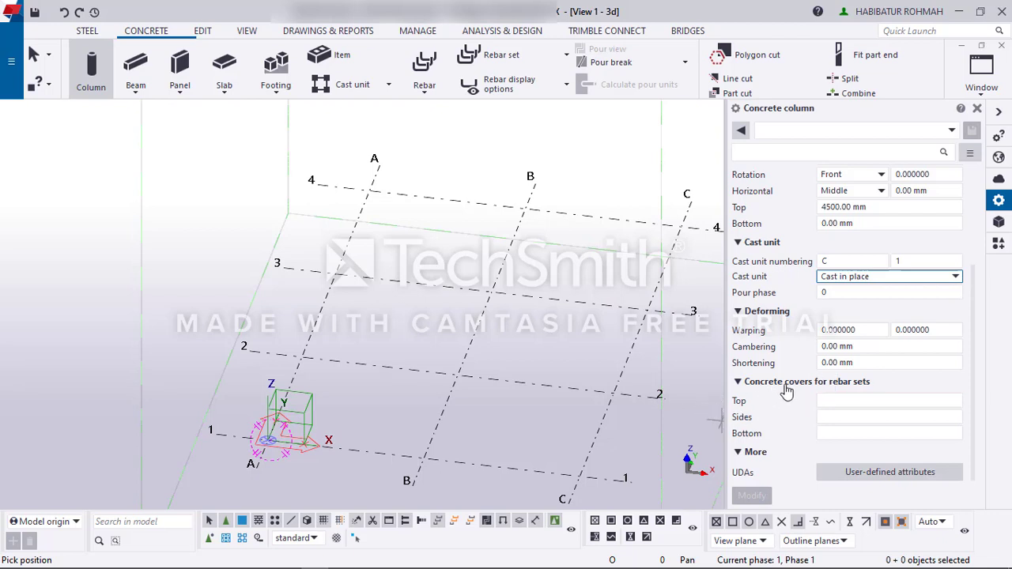
{"action": "left_click", "coordinate": [823, 417]}
{"action": "left_click", "coordinate": [845, 402]}
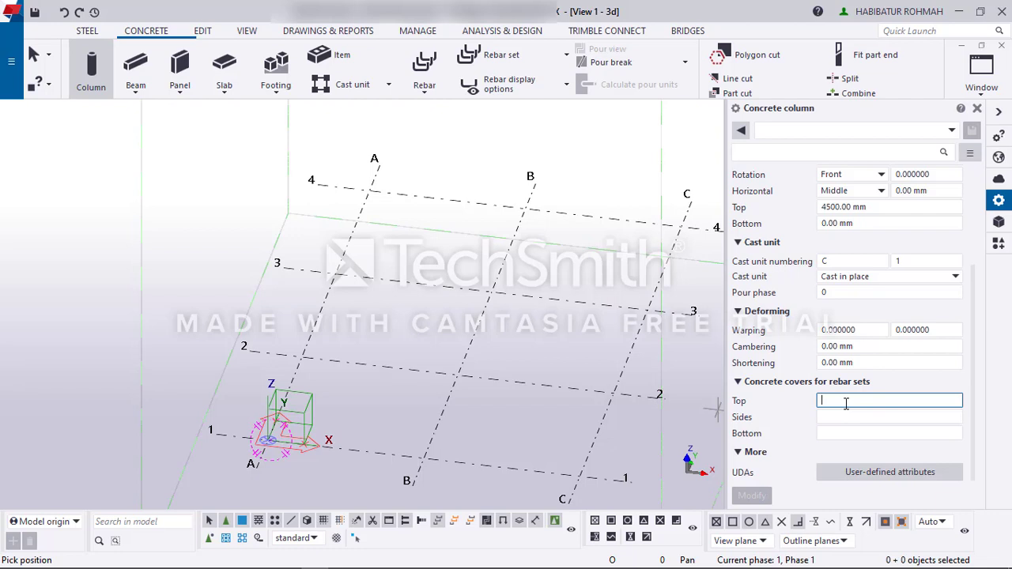
{"action": "type", "text": "40"}
{"action": "key", "text": "Tab"}
{"action": "type", "text": "40"}
{"action": "key", "text": "Tab"}
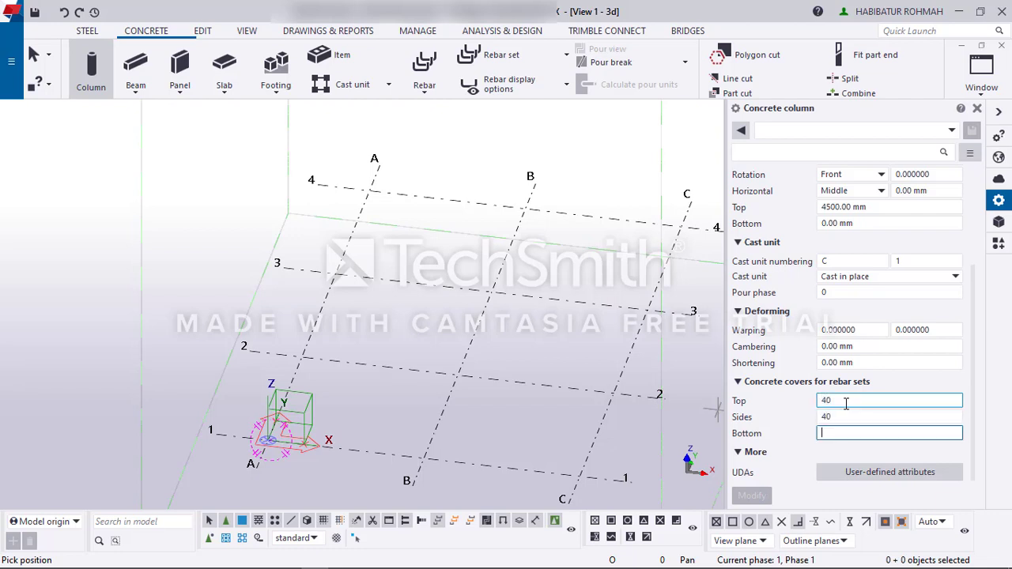
{"action": "type", "text": "40"}
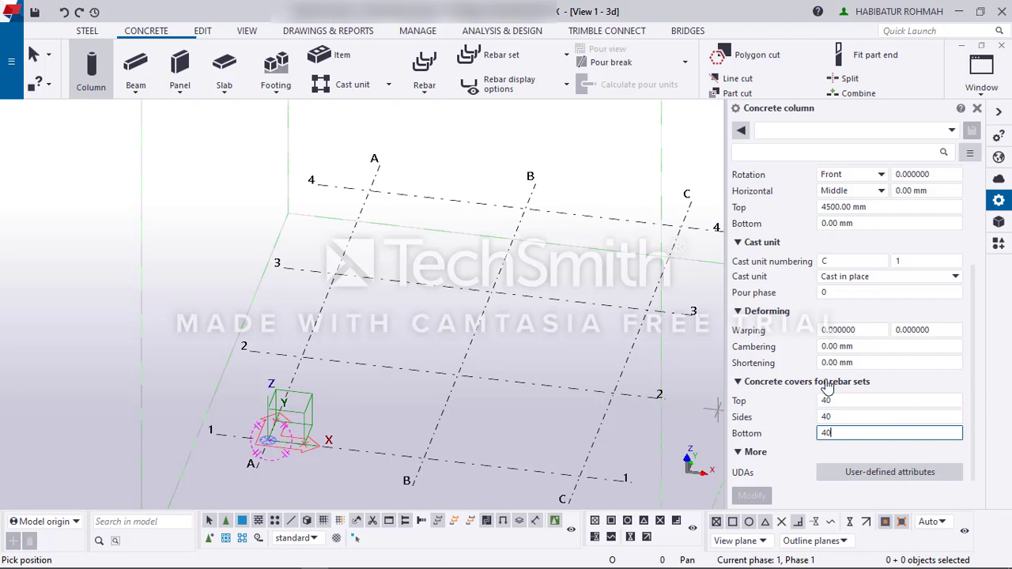
Step: Place the concrete column at the intersection of grid lines A and 1, and end the column command
{"action": "left_click", "coordinate": [270, 440]}
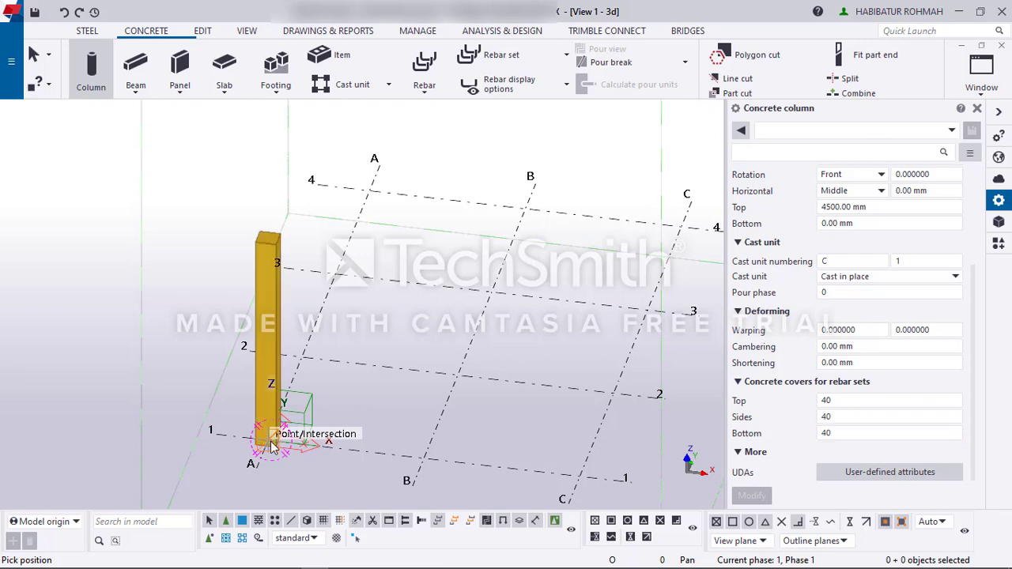
{"action": "scroll", "coordinate": [271, 447], "scroll_direction": "down", "scroll_amount": 1}
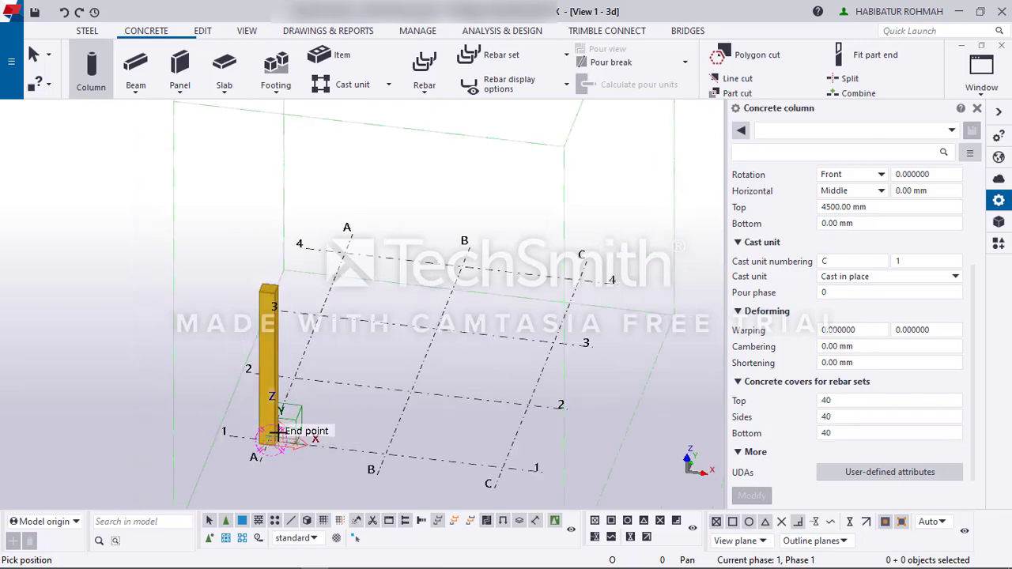
{"action": "scroll", "coordinate": [277, 427], "scroll_direction": "up", "scroll_amount": 2}
{"action": "scroll", "coordinate": [276, 432], "scroll_direction": "up", "scroll_amount": 2}
{"action": "scroll", "coordinate": [272, 425], "scroll_direction": "down", "scroll_amount": 3}
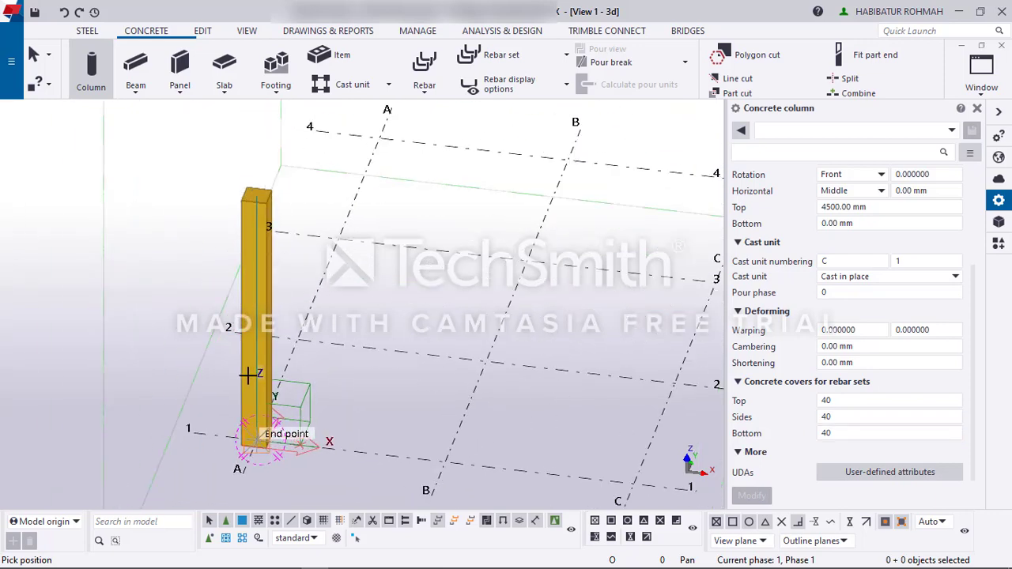
{"action": "right_click", "coordinate": [338, 370]}
{"action": "left_click", "coordinate": [381, 117]}
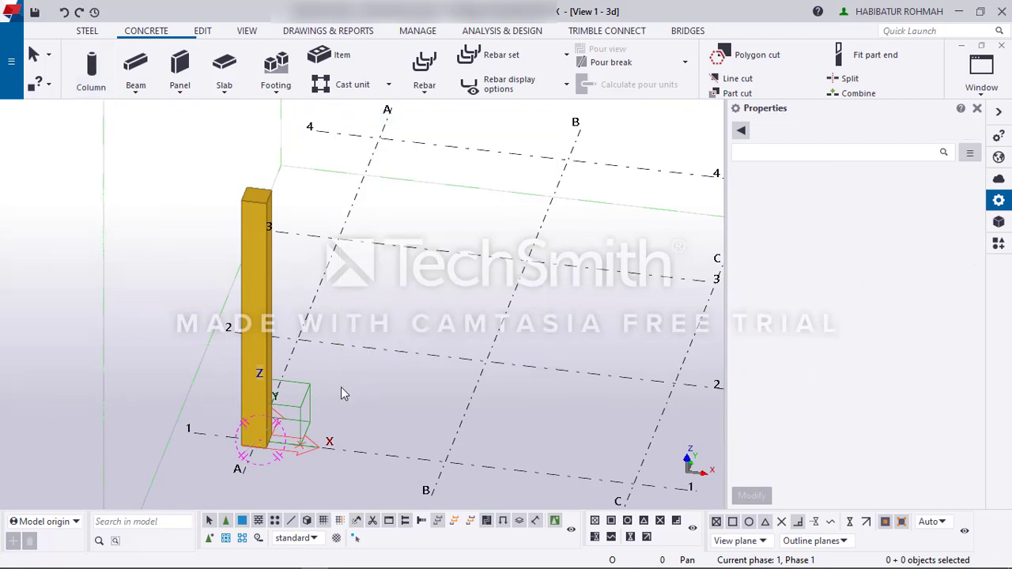
Step: Select the placed column and modify its bottom level to -1000 mm
{"action": "left_click", "coordinate": [341, 387]}
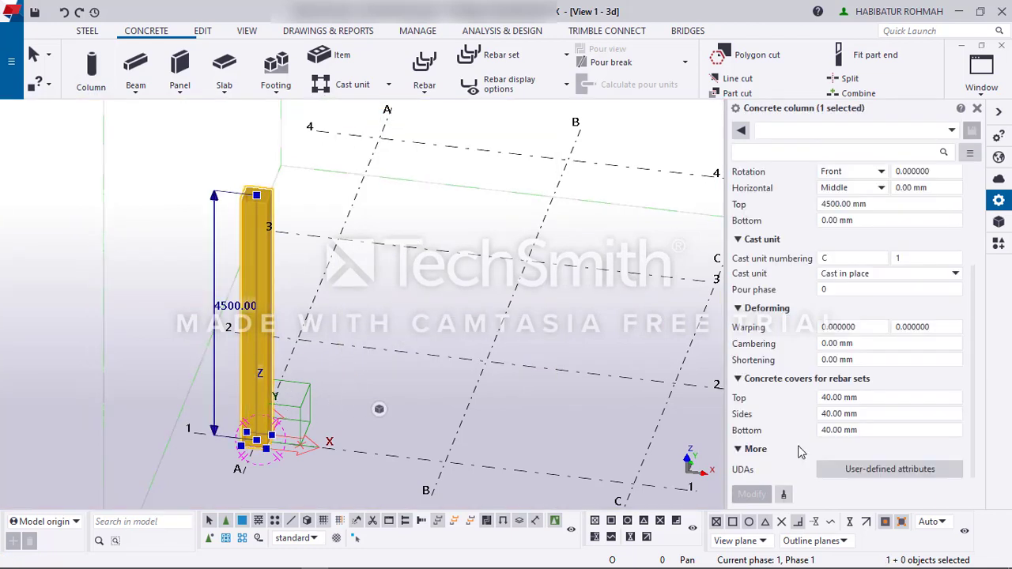
{"action": "scroll", "coordinate": [867, 348], "scroll_direction": "up", "scroll_amount": 2}
{"action": "scroll", "coordinate": [867, 348], "scroll_direction": "up", "scroll_amount": 2}
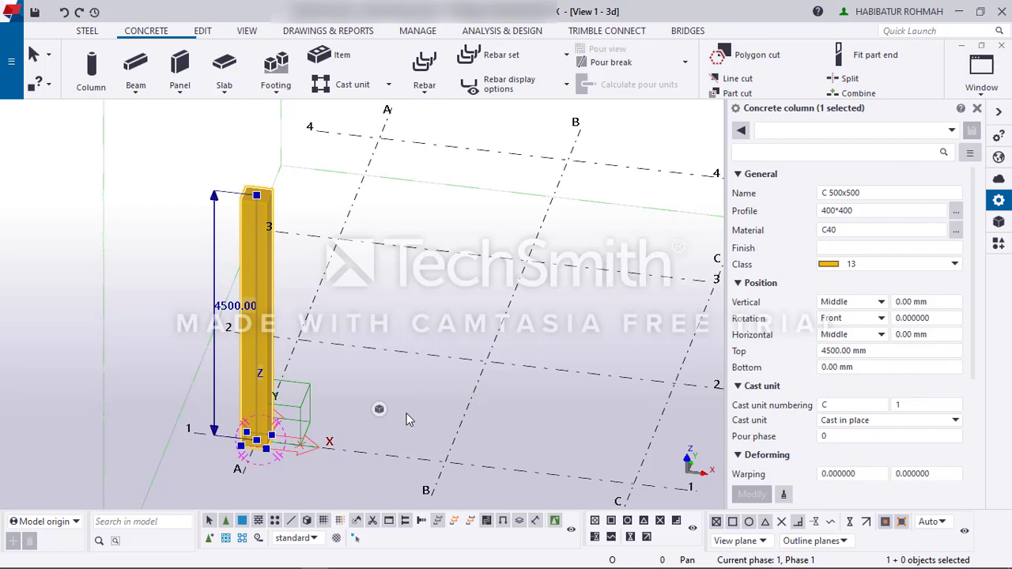
{"action": "left_click", "coordinate": [873, 369]}
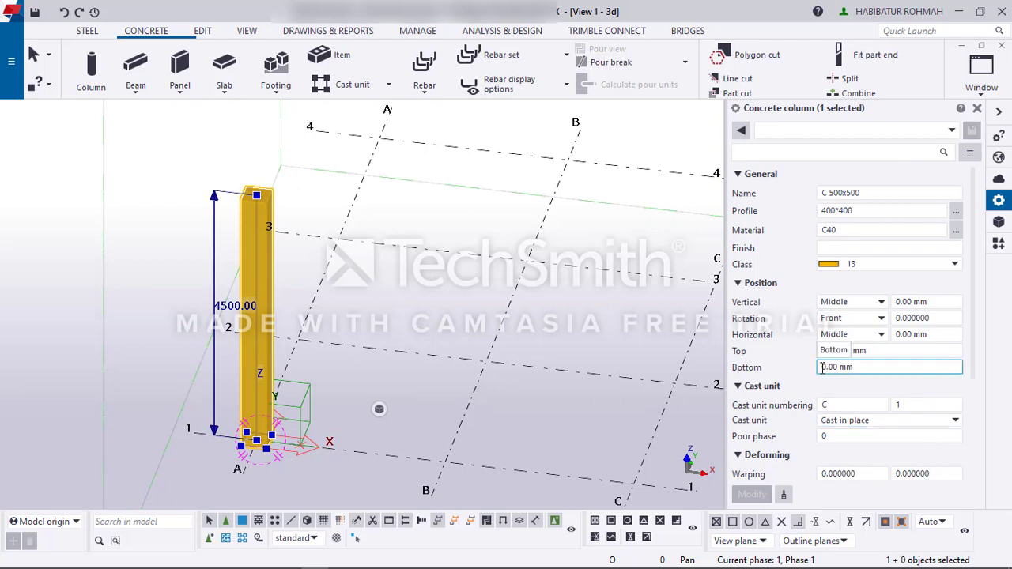
{"action": "type", "text": "-100"}
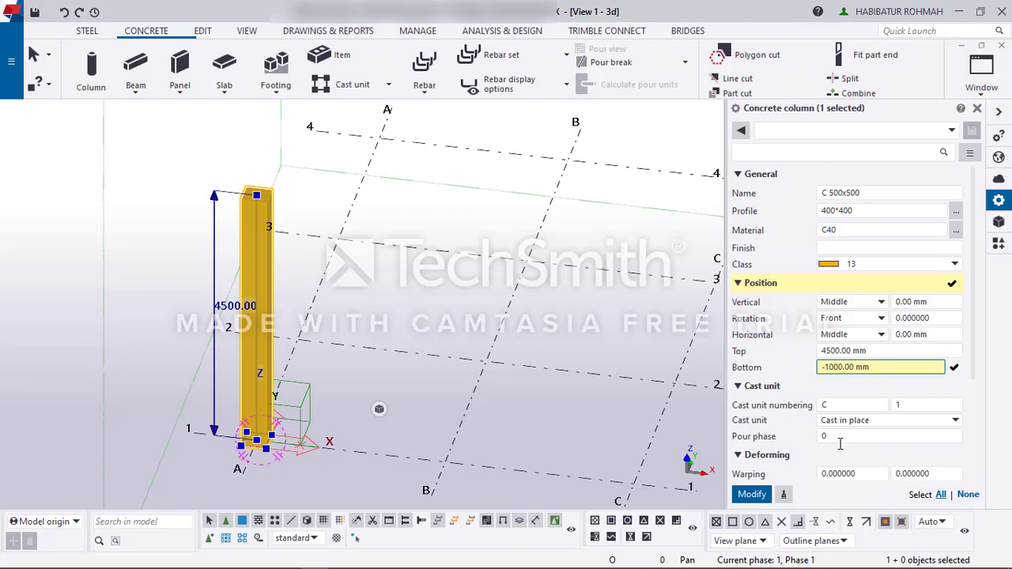
{"action": "left_click", "coordinate": [752, 494]}
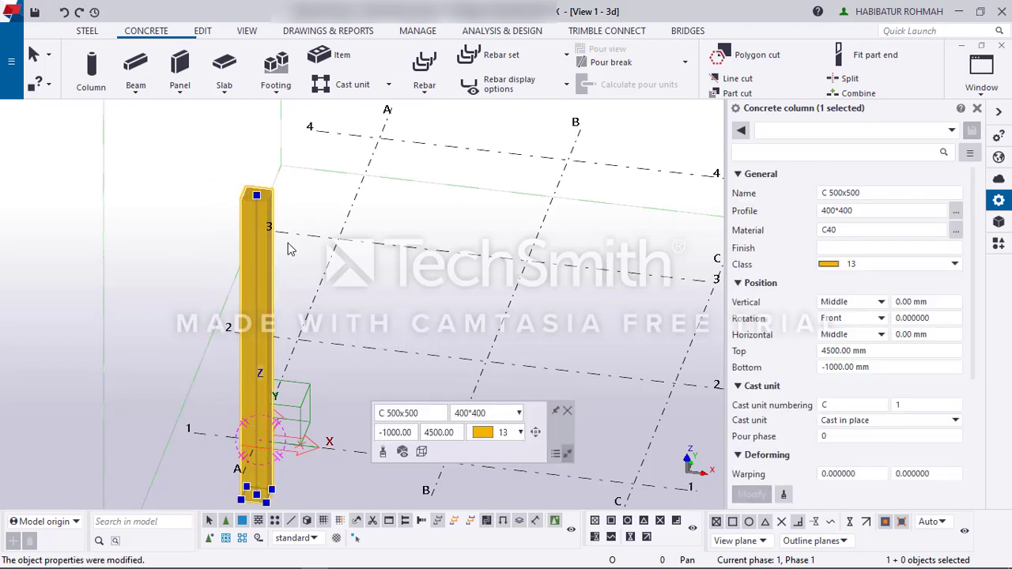
Step: Modify the selected column's bottom level to 1000 mm
{"action": "left_click", "coordinate": [830, 366]}
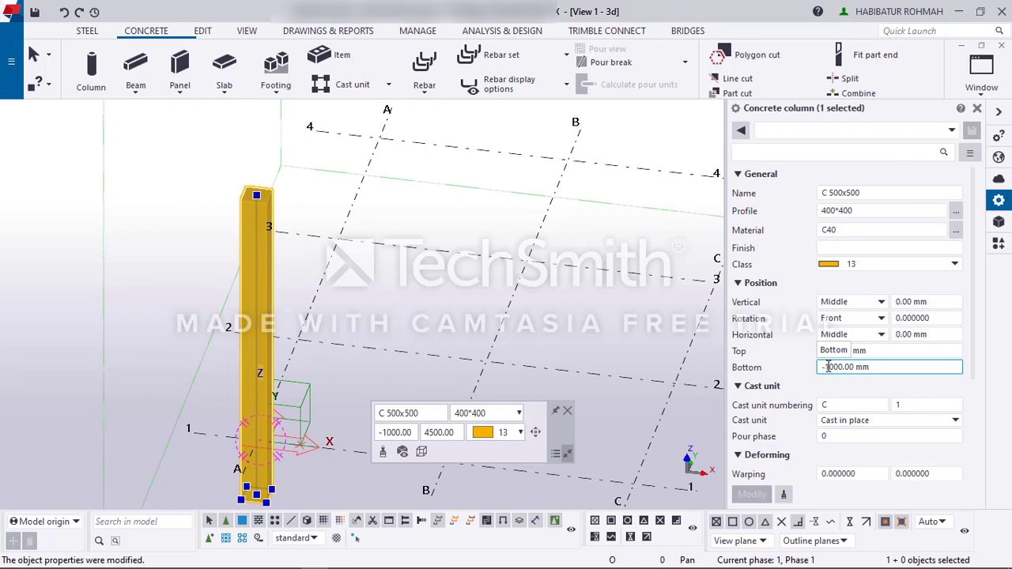
{"action": "key", "text": "BackSpace"}
{"action": "left_click", "coordinate": [751, 494]}
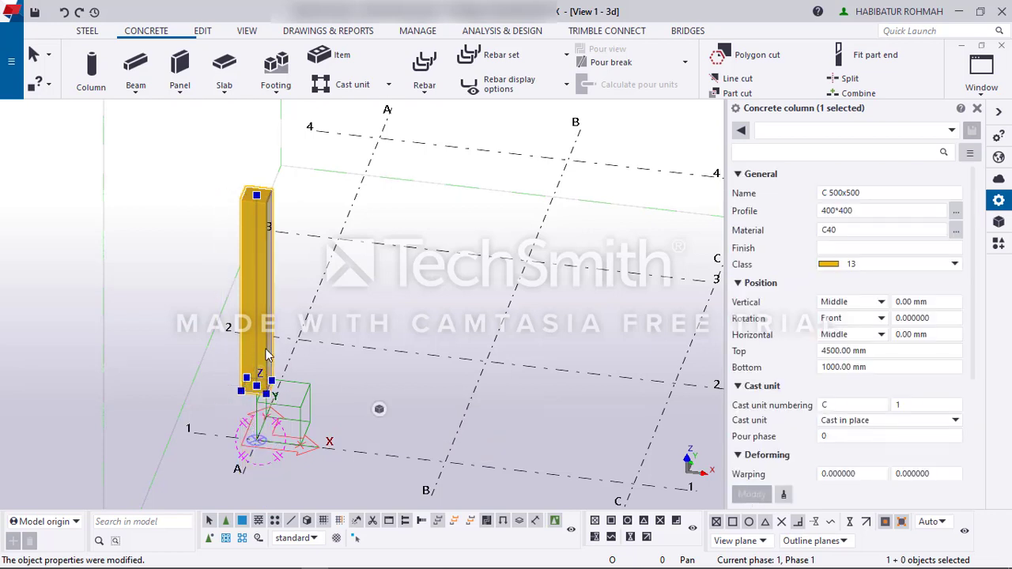
Step: Modify the selected column's bottom level to 0 mm
{"action": "left_click", "coordinate": [832, 367]}
{"action": "left_click_drag", "start_coordinate": [838, 367], "coordinate": [765, 371]}
{"action": "type", "text": "0"}
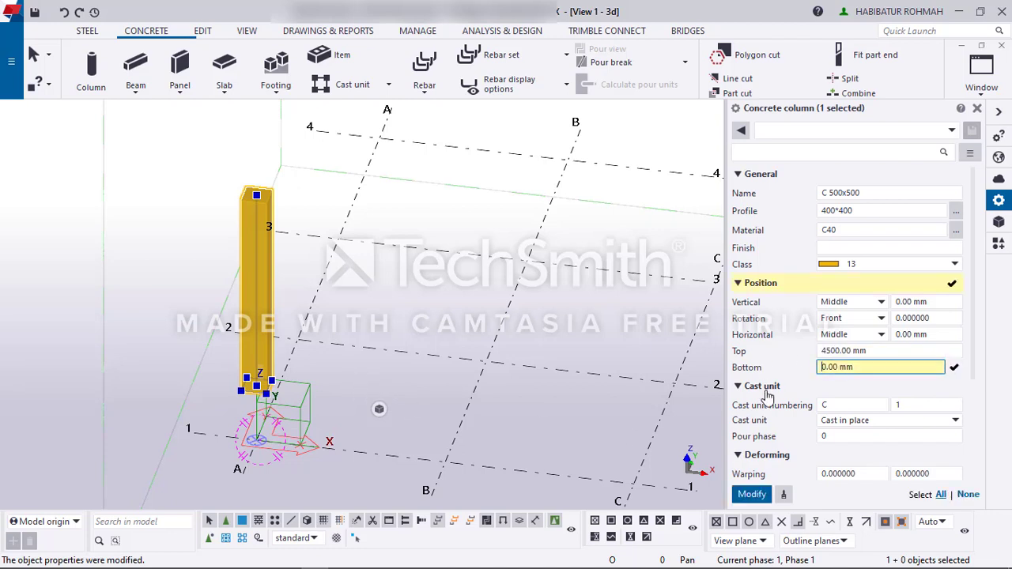
{"action": "left_click", "coordinate": [749, 496]}
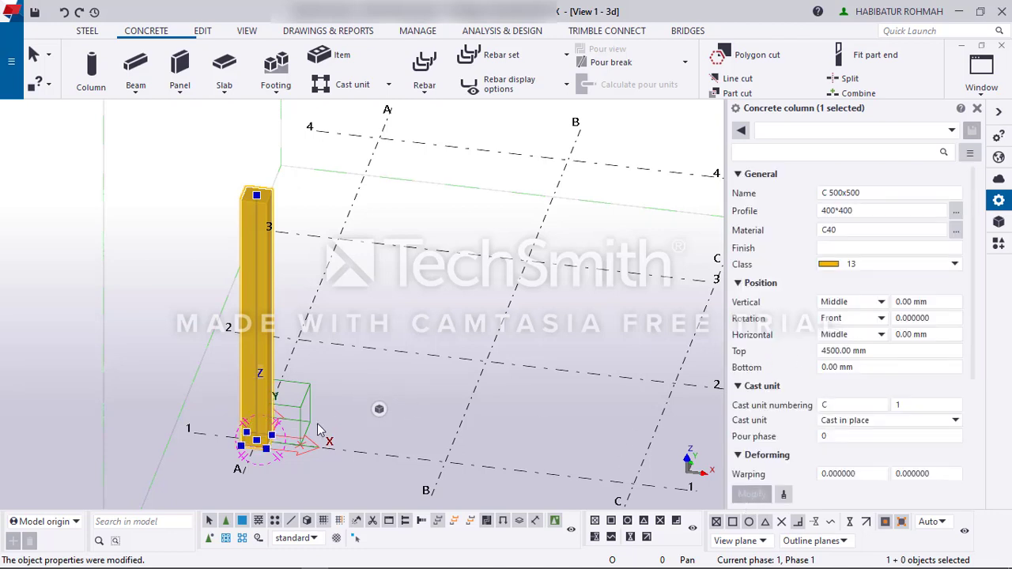
{"action": "left_click", "coordinate": [351, 385]}
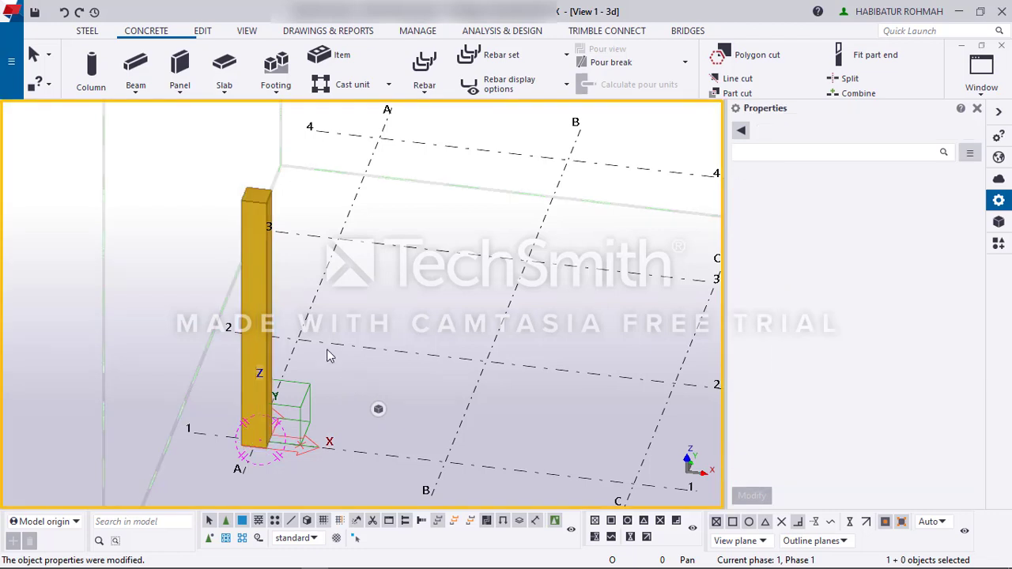
{"action": "left_click", "coordinate": [261, 277]}
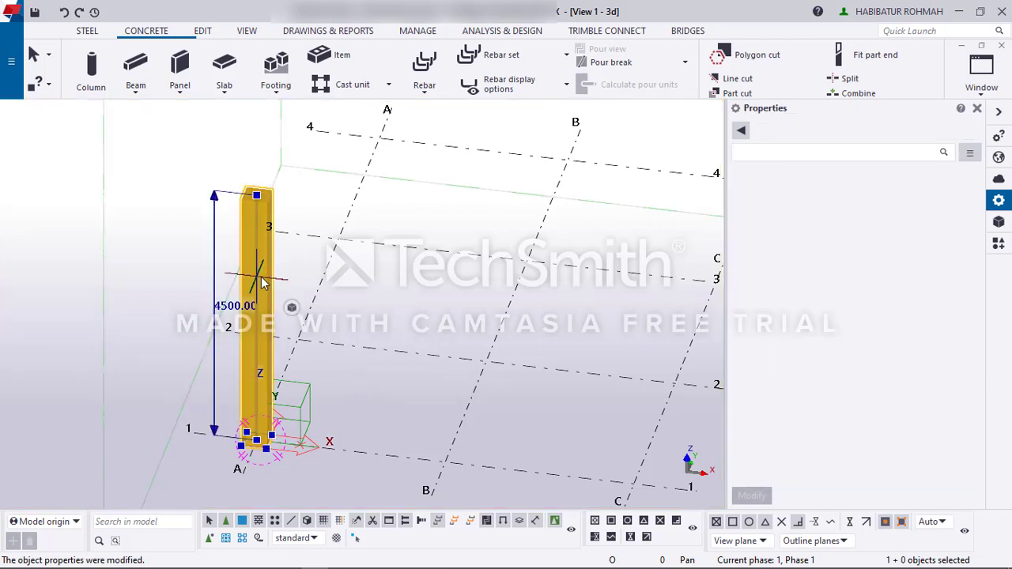
{"action": "left_click", "coordinate": [422, 227]}
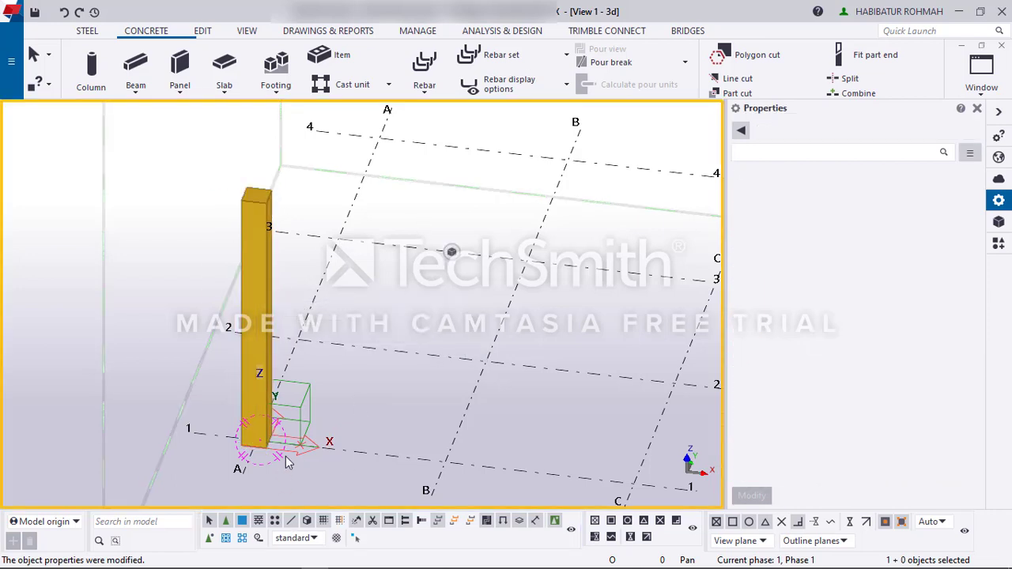
Step: Start a new concrete column and give it a circular D profile with a 500 mm diameter
{"action": "left_click", "coordinate": [93, 70]}
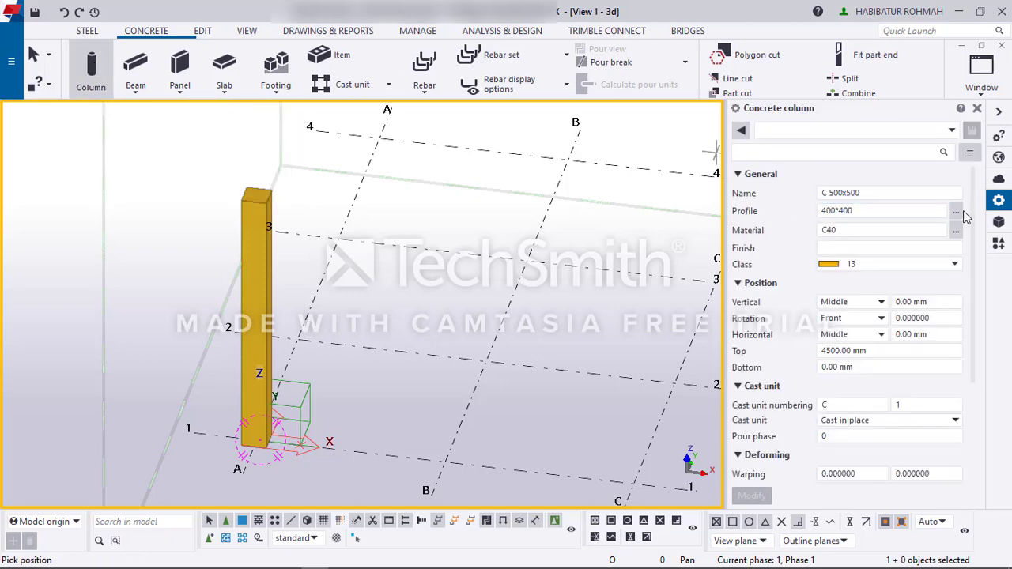
{"action": "left_click", "coordinate": [957, 212]}
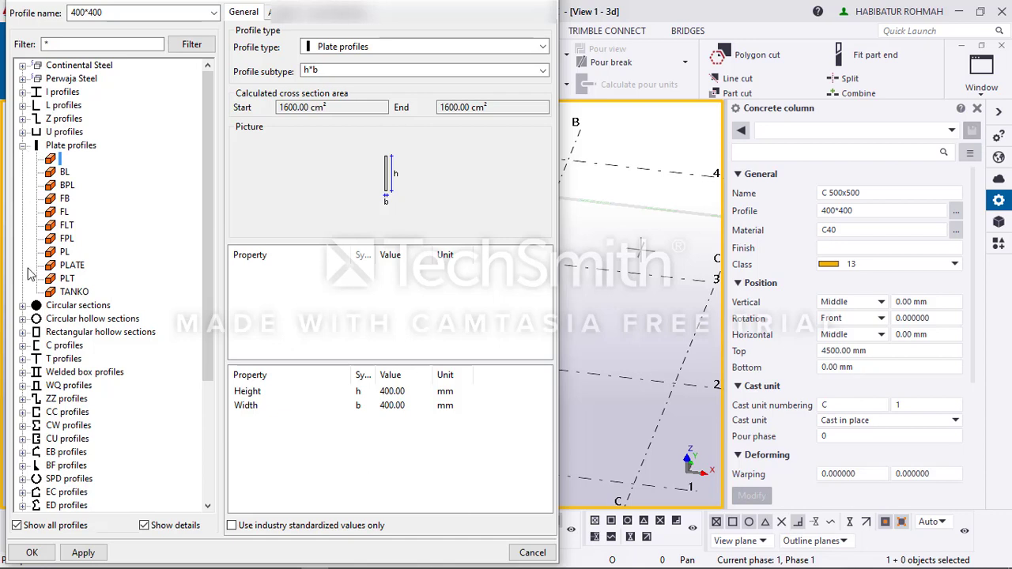
{"action": "left_click", "coordinate": [22, 306]}
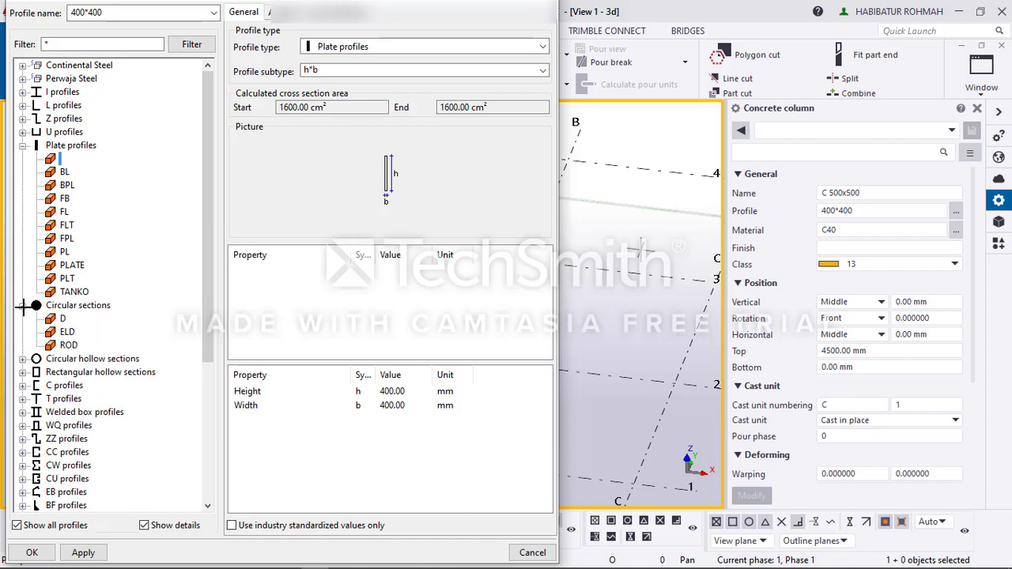
{"action": "left_click", "coordinate": [63, 319]}
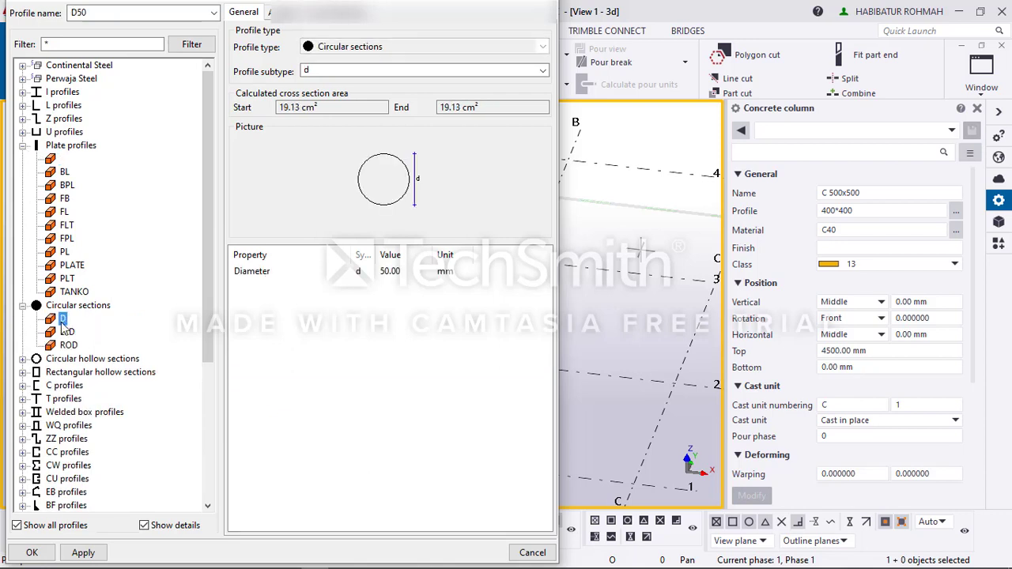
{"action": "left_click", "coordinate": [387, 271]}
{"action": "type", "text": "0"}
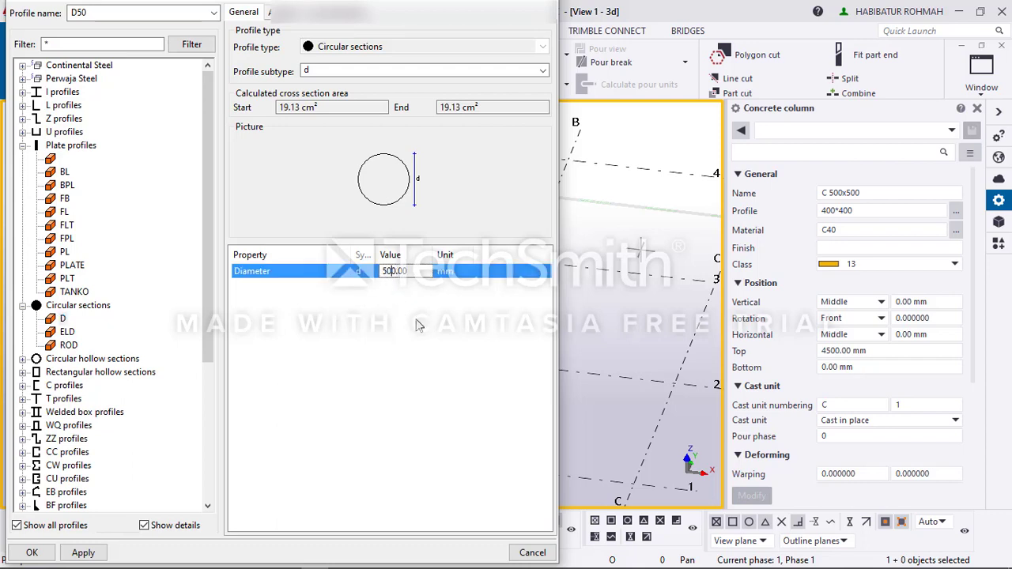
{"action": "left_click", "coordinate": [83, 553]}
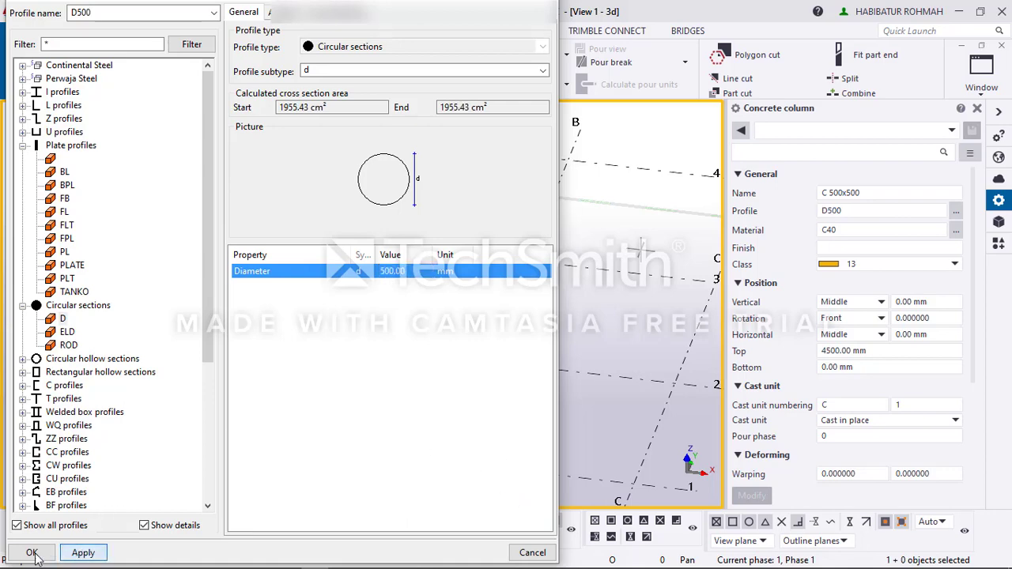
{"action": "left_click", "coordinate": [31, 552]}
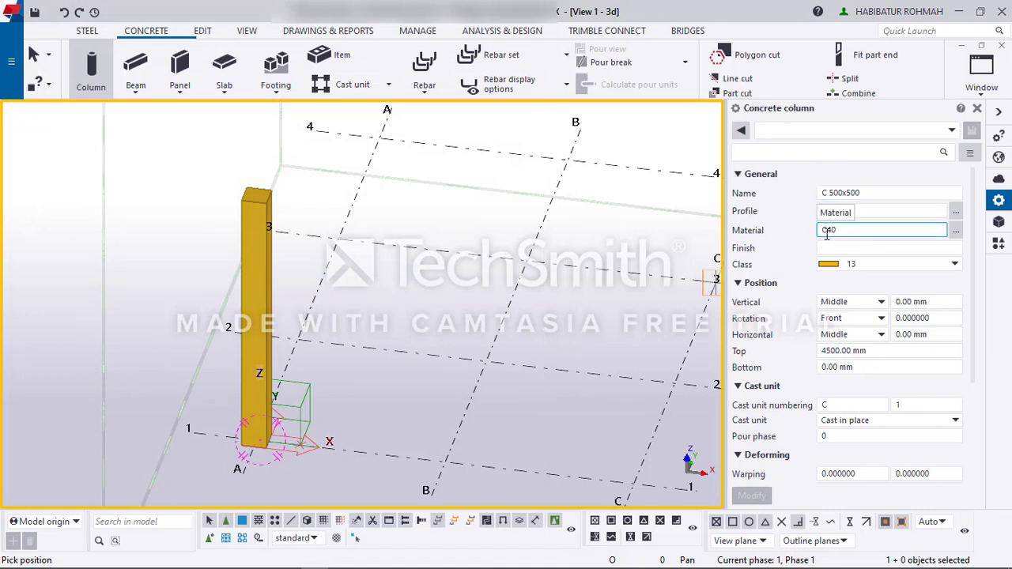
Step: Examine the concrete grades available in the material catalogue for the new column
{"action": "left_click", "coordinate": [956, 230]}
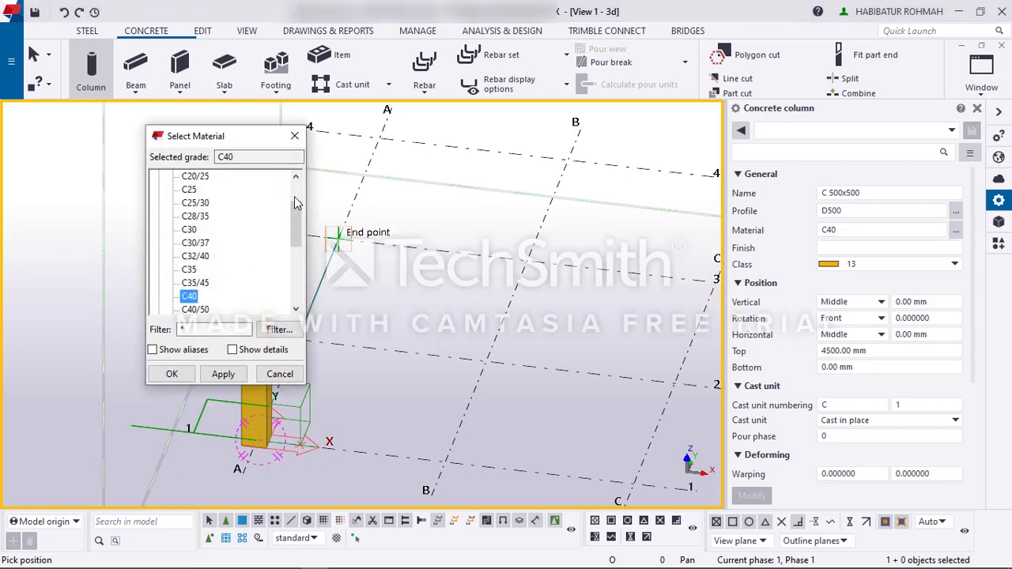
{"action": "left_click", "coordinate": [294, 136]}
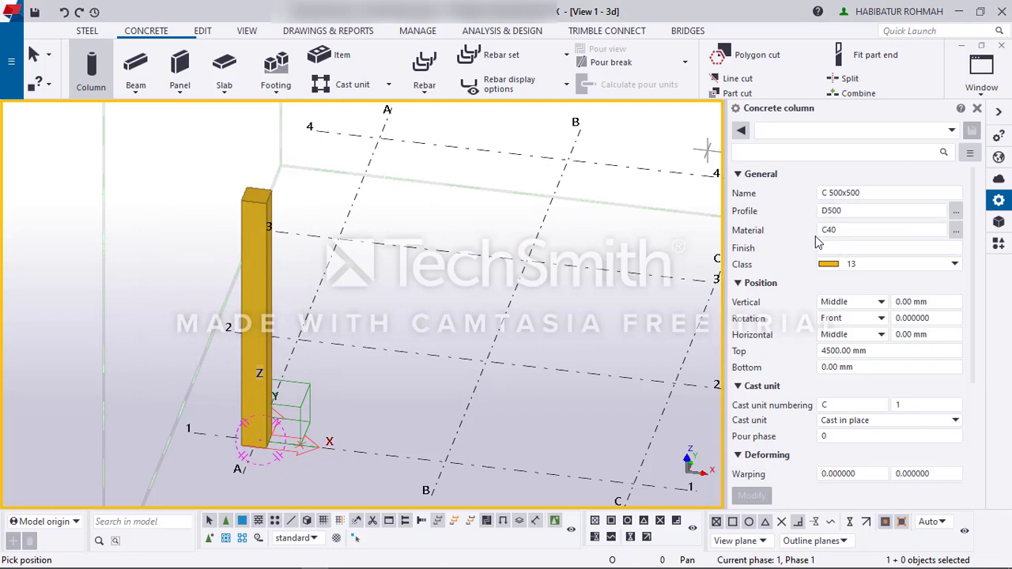
{"action": "left_click", "coordinate": [956, 230]}
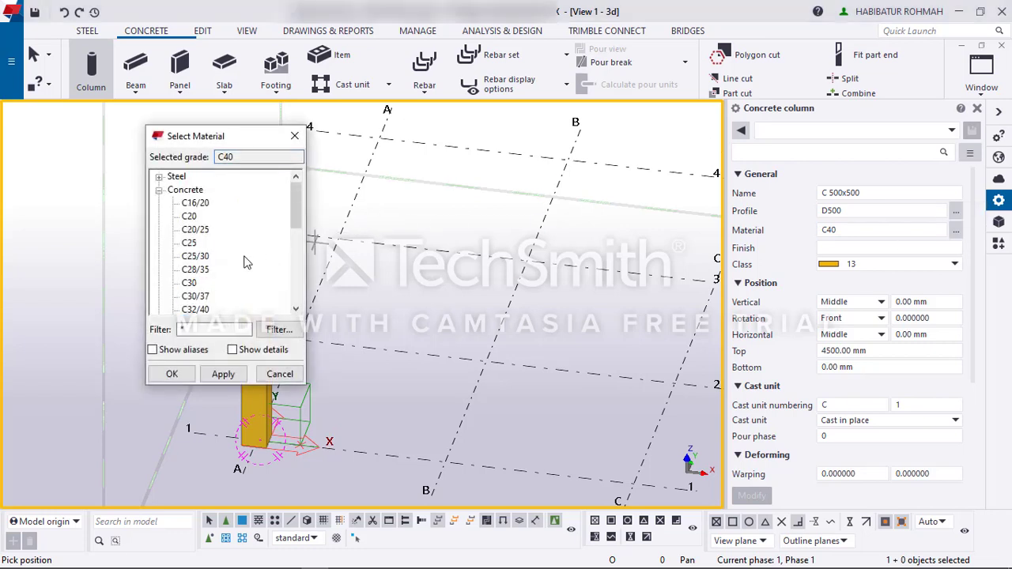
{"action": "scroll", "coordinate": [222, 268], "scroll_direction": "down", "scroll_amount": 6}
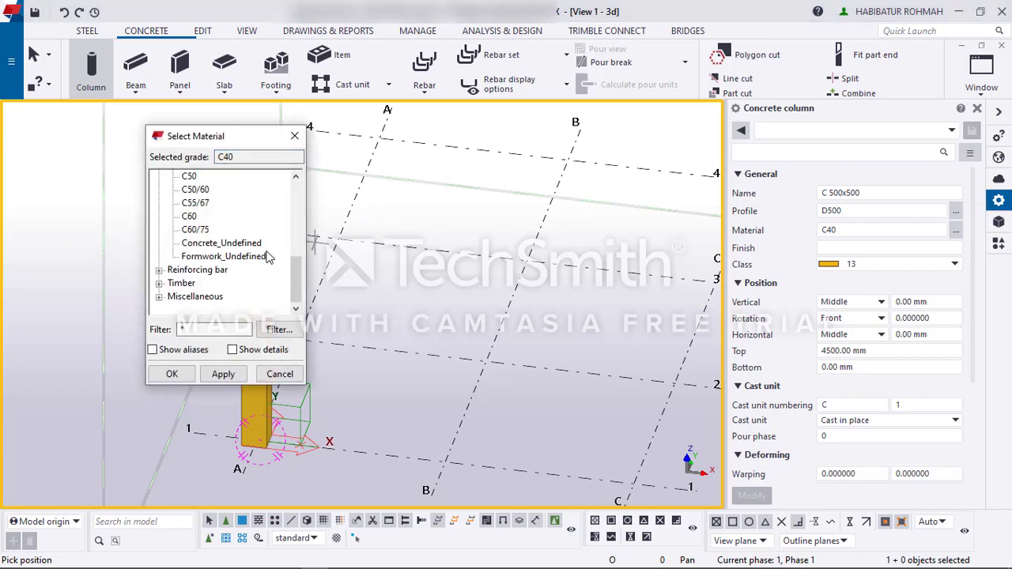
{"action": "left_click", "coordinate": [295, 136]}
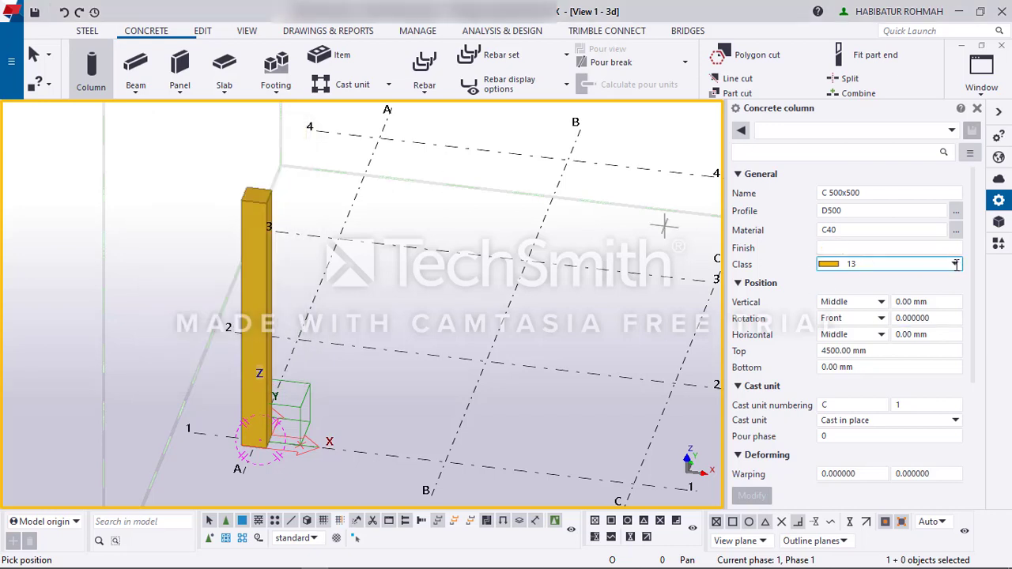
Step: Set the column's class to 4, place it at the intersection of grid lines B and 1, and end the column command
{"action": "left_click", "coordinate": [955, 264]}
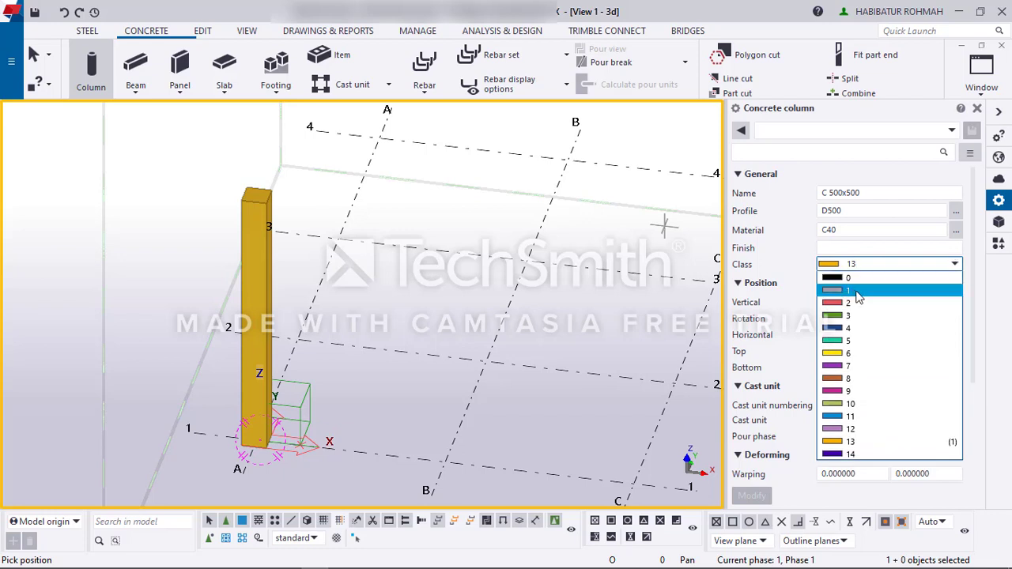
{"action": "left_click", "coordinate": [866, 328]}
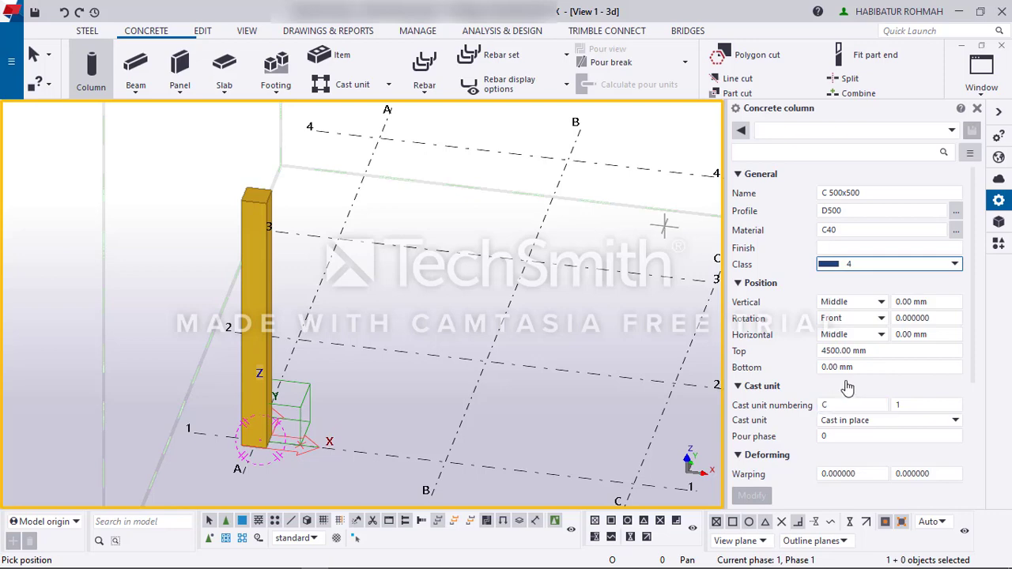
{"action": "scroll", "coordinate": [861, 418], "scroll_direction": "down", "scroll_amount": 4}
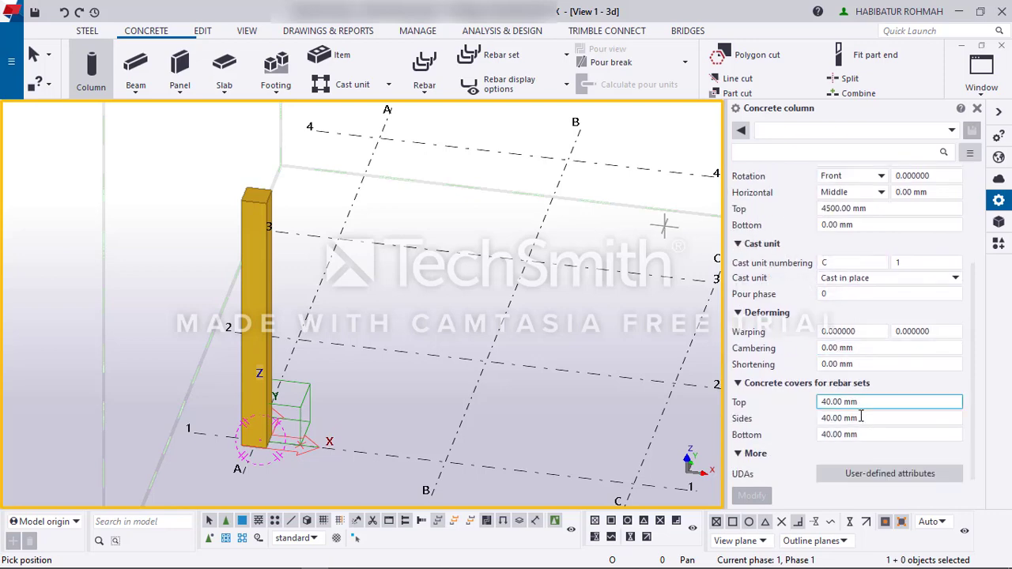
{"action": "left_click", "coordinate": [443, 462]}
{"action": "scroll", "coordinate": [497, 403], "scroll_direction": "down", "scroll_amount": 3}
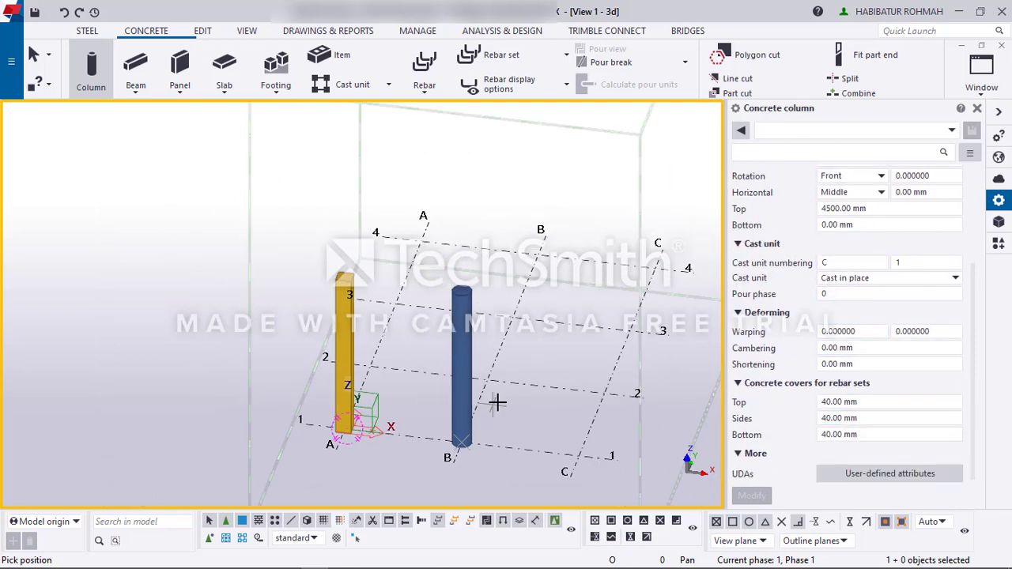
{"action": "right_click", "coordinate": [500, 141]}
{"action": "left_click", "coordinate": [577, 147]}
Step: Inspect the square and round columns from a different angle in the 3D view
{"action": "scroll", "coordinate": [468, 324], "scroll_direction": "up", "scroll_amount": 3}
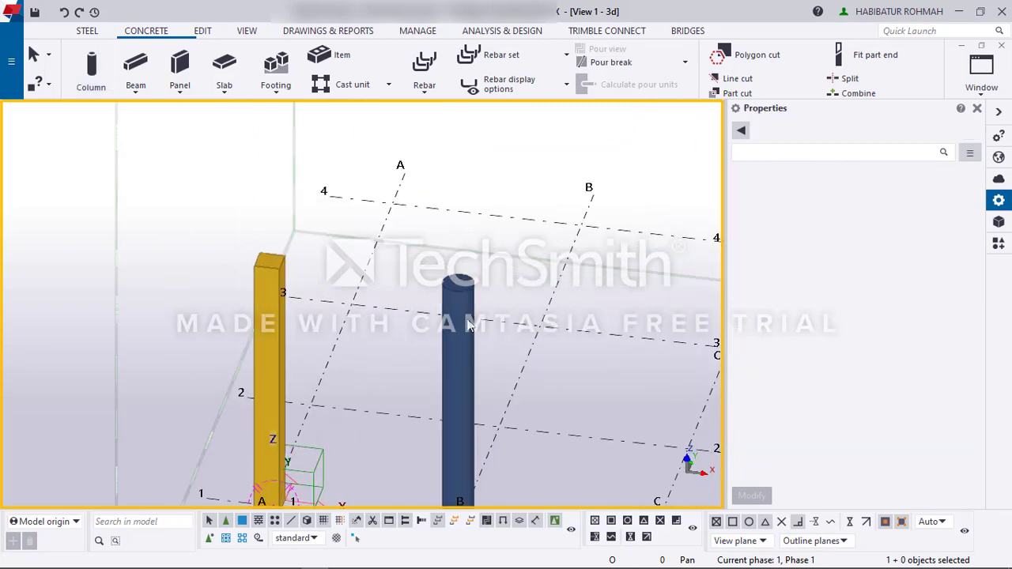
{"action": "middle_click_drag", "start_coordinate": [468, 327], "coordinate": [450, 343], "text": "ctrl"}
{"action": "scroll", "coordinate": [460, 384], "scroll_direction": "down", "scroll_amount": 3}
{"action": "middle_click_drag", "start_coordinate": [460, 385], "coordinate": [443, 364], "text": "ctrl"}
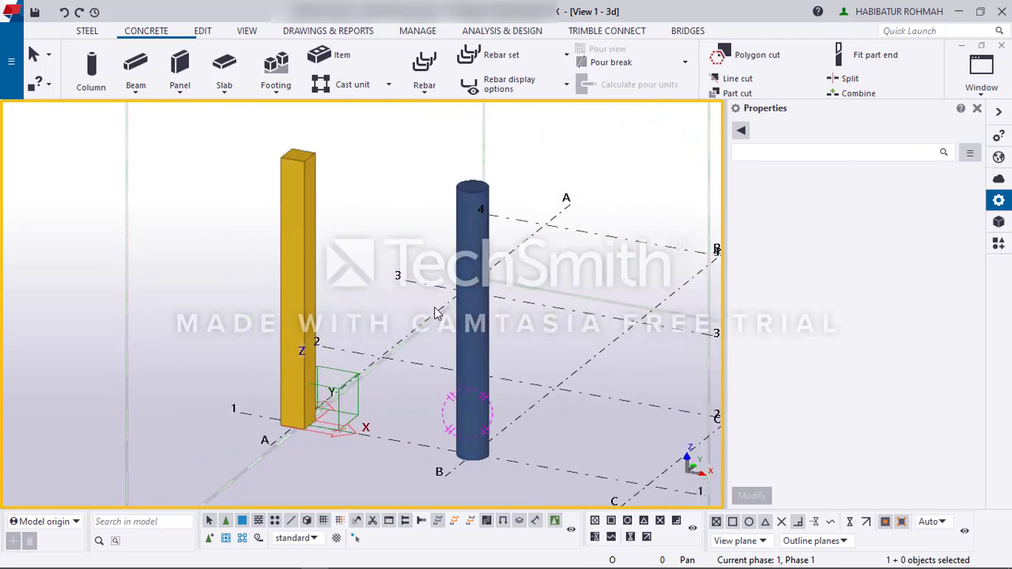
{"action": "right_click", "coordinate": [364, 211]}
{"action": "left_click", "coordinate": [363, 156]}
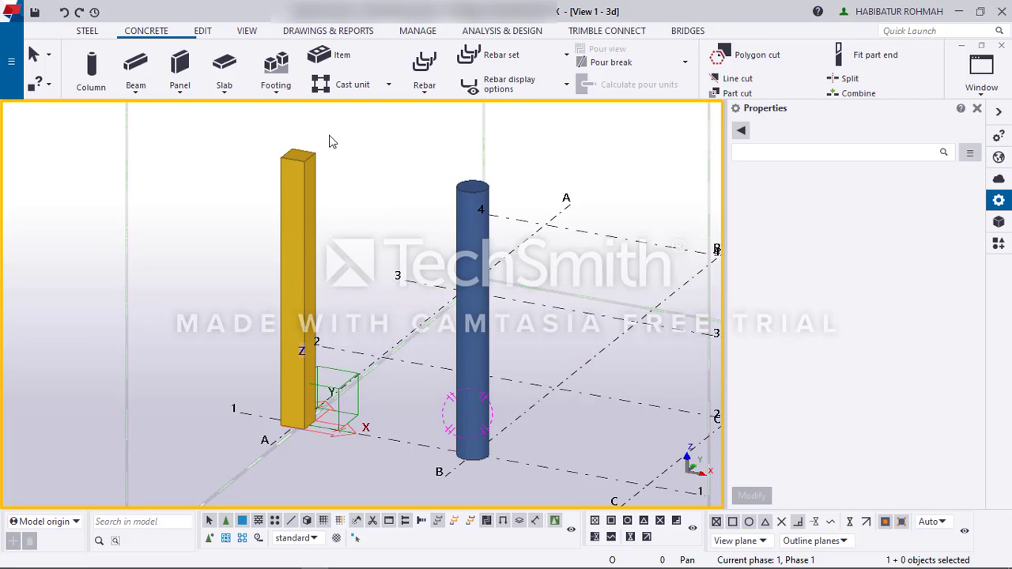
{"action": "left_click", "coordinate": [91, 65]}
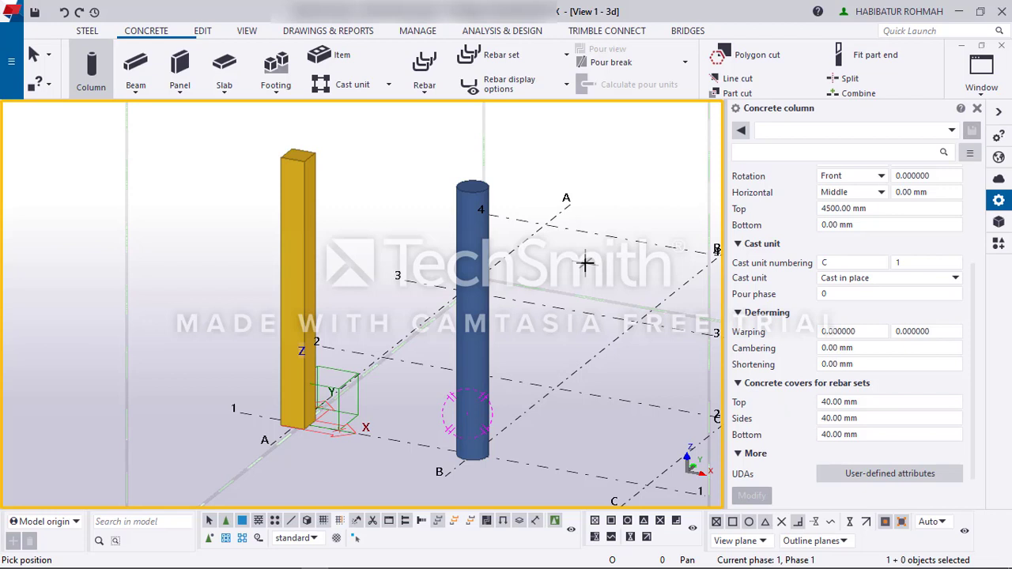
{"action": "key", "text": "Escape"}
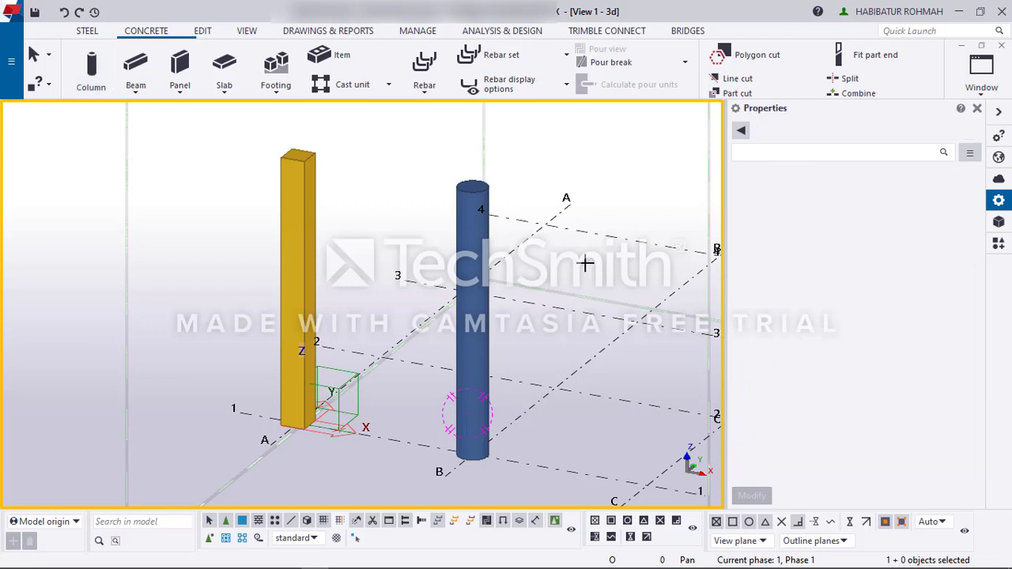
{"action": "left_click", "coordinate": [91, 71]}
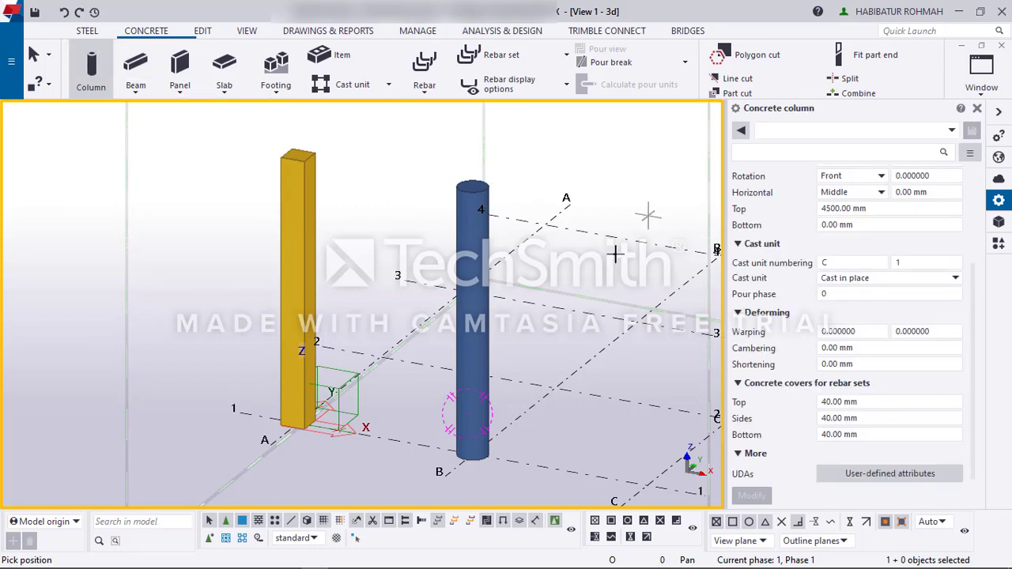
{"action": "right_click", "coordinate": [567, 269]}
{"action": "left_click", "coordinate": [614, 282]}
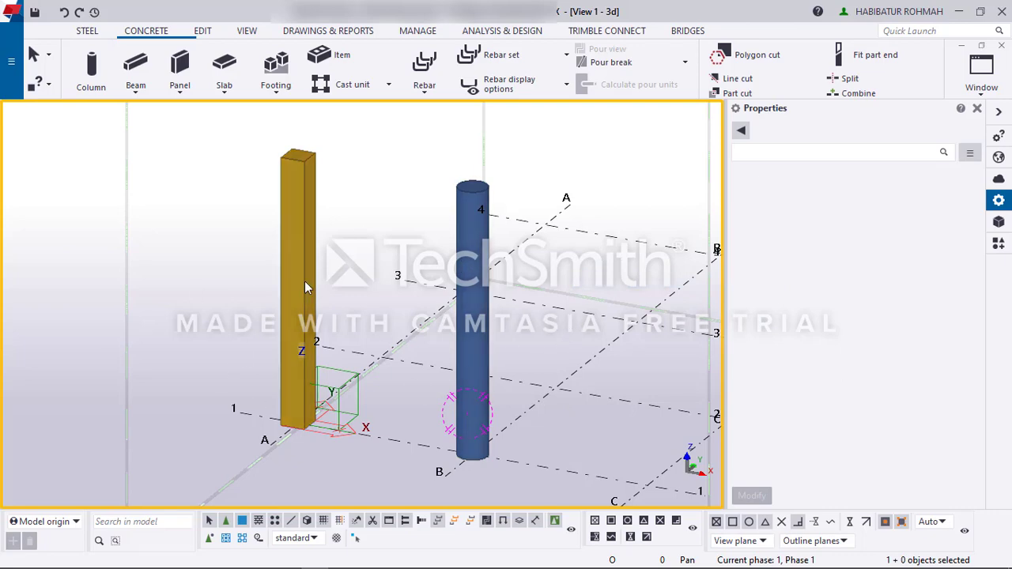
Step: Collapse the side pane and reframe the 3D view around the two columns and the grid
{"action": "scroll", "coordinate": [477, 395], "scroll_direction": "down", "scroll_amount": 4}
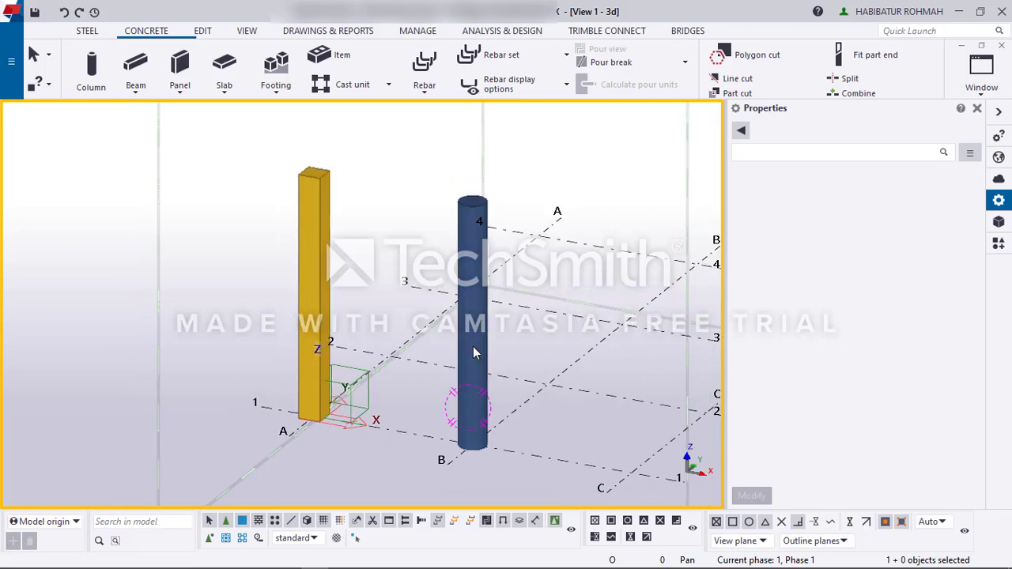
{"action": "mouse_move", "coordinate": [478, 395]}
{"action": "middle_mouse_down", "text": "ctrl"}
{"action": "mouse_move", "coordinate": [511, 501]}
{"action": "mouse_move", "coordinate": [462, 415]}
{"action": "mouse_move", "coordinate": [474, 413]}
{"action": "mouse_move", "coordinate": [486, 368]}
{"action": "mouse_move", "coordinate": [460, 425]}
{"action": "mouse_move", "coordinate": [492, 391]}
{"action": "middle_mouse_up", "text": "ctrl"}
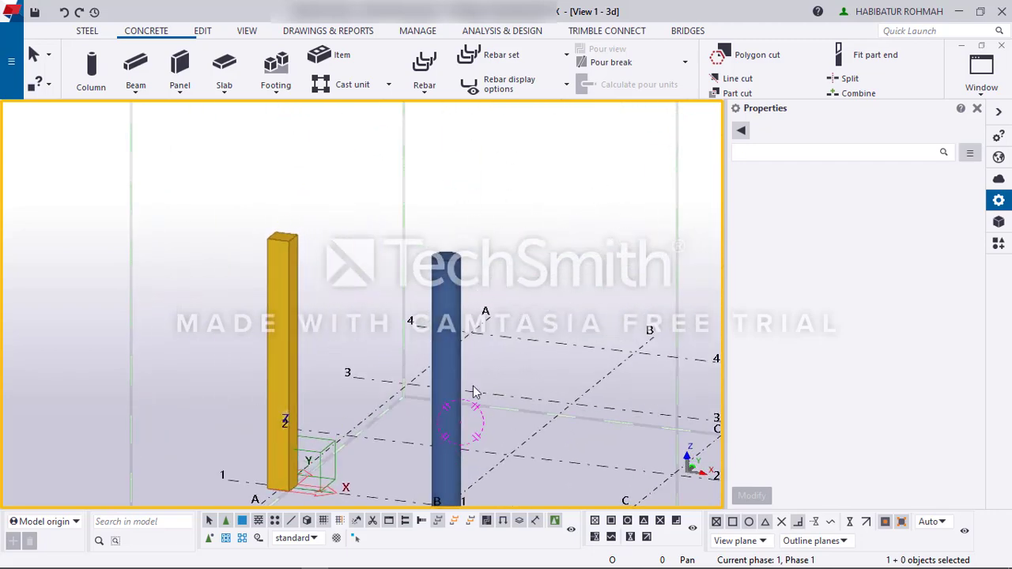
{"action": "scroll", "coordinate": [461, 367], "scroll_direction": "down", "scroll_amount": 3}
{"action": "left_click", "coordinate": [998, 111]}
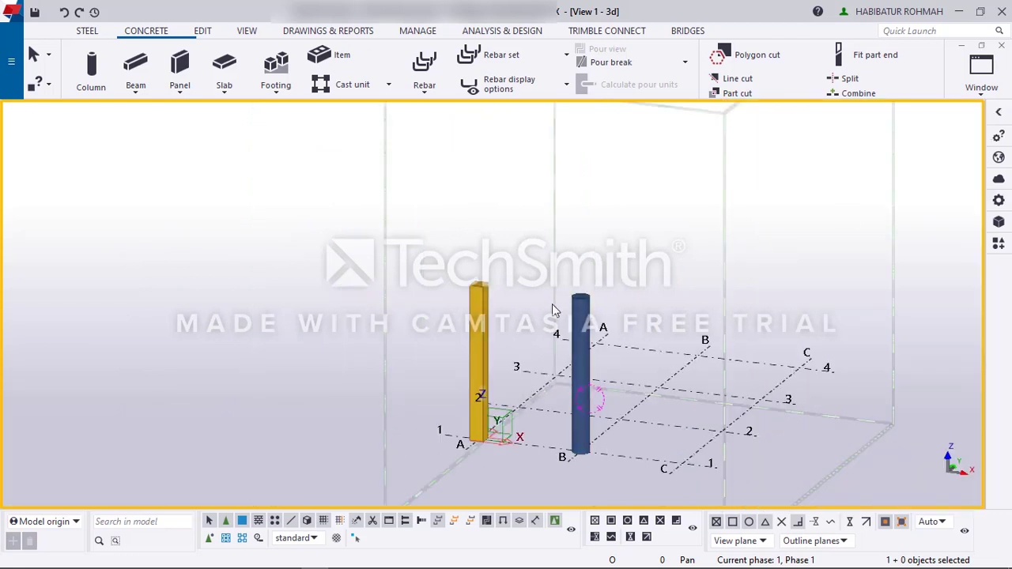
{"action": "scroll", "coordinate": [622, 397], "scroll_direction": "up", "scroll_amount": 2}
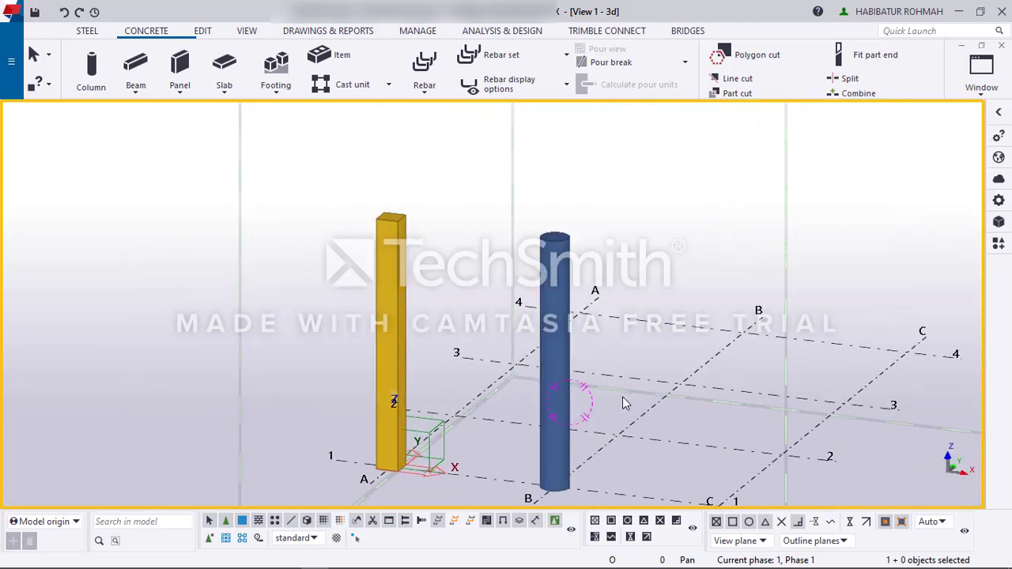
{"action": "middle_click_drag", "start_coordinate": [622, 397], "coordinate": [526, 381]}
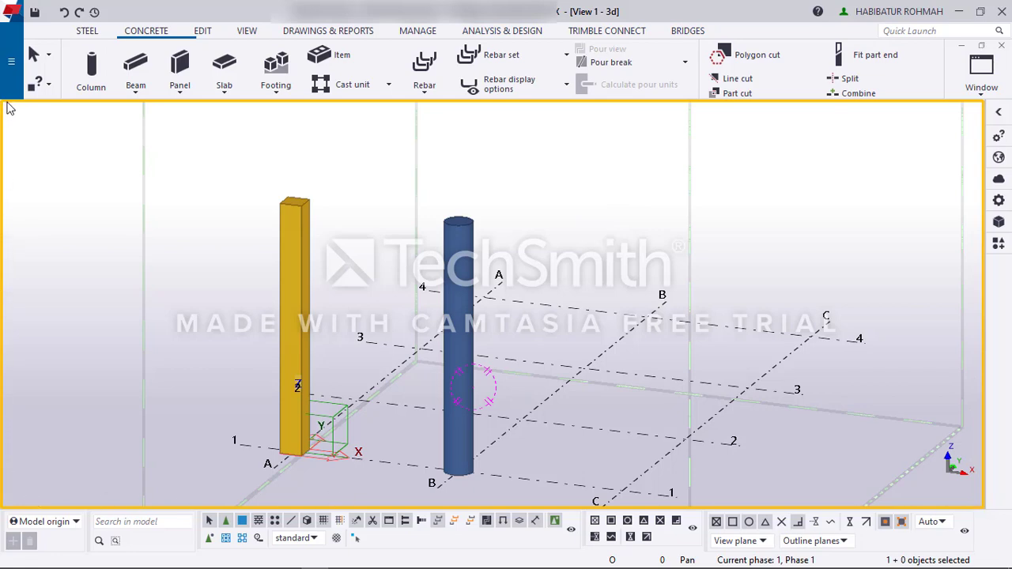
Step: Review the 3D view's properties, keeping the angle on 3D, and examine its object visibility and representation settings
{"action": "double_click", "coordinate": [553, 346]}
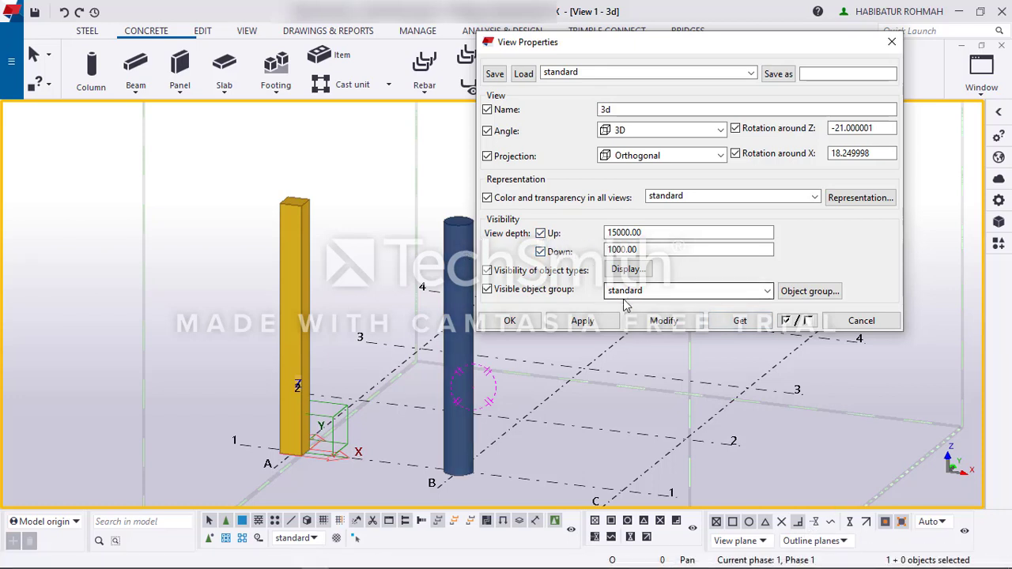
{"action": "left_click", "coordinate": [720, 130]}
{"action": "left_click", "coordinate": [618, 162]}
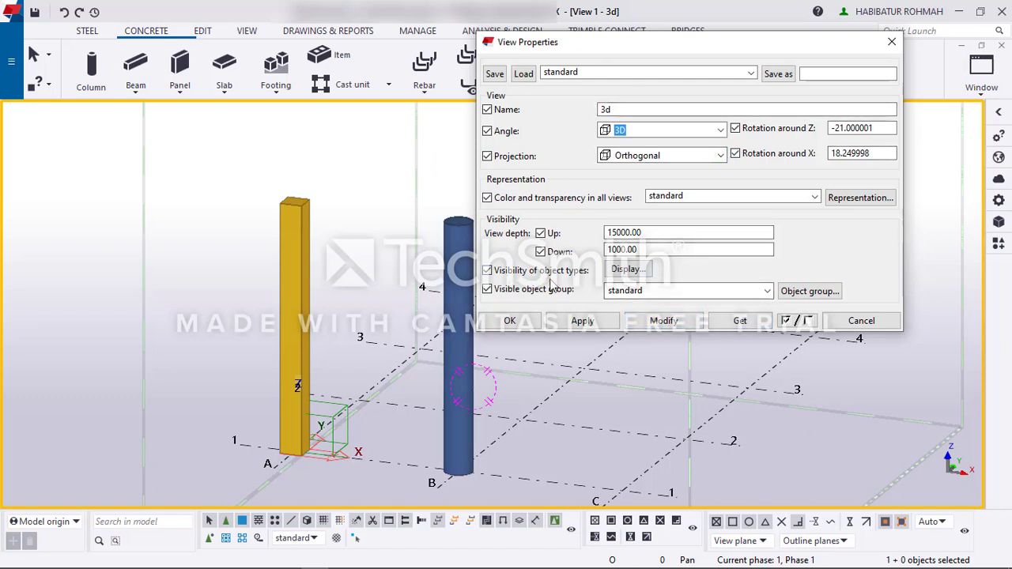
{"action": "left_click", "coordinate": [626, 270]}
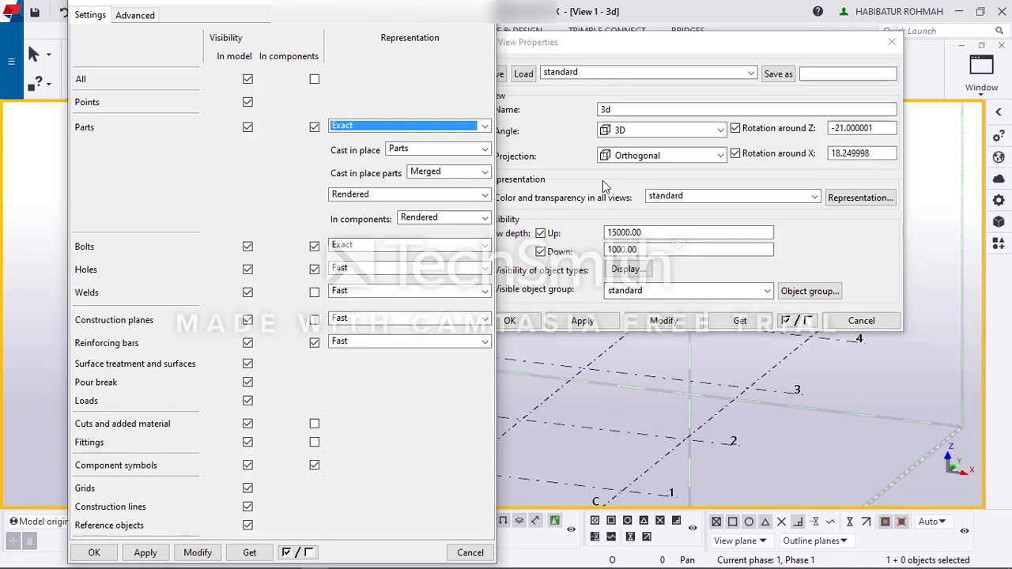
{"action": "left_click", "coordinate": [93, 553]}
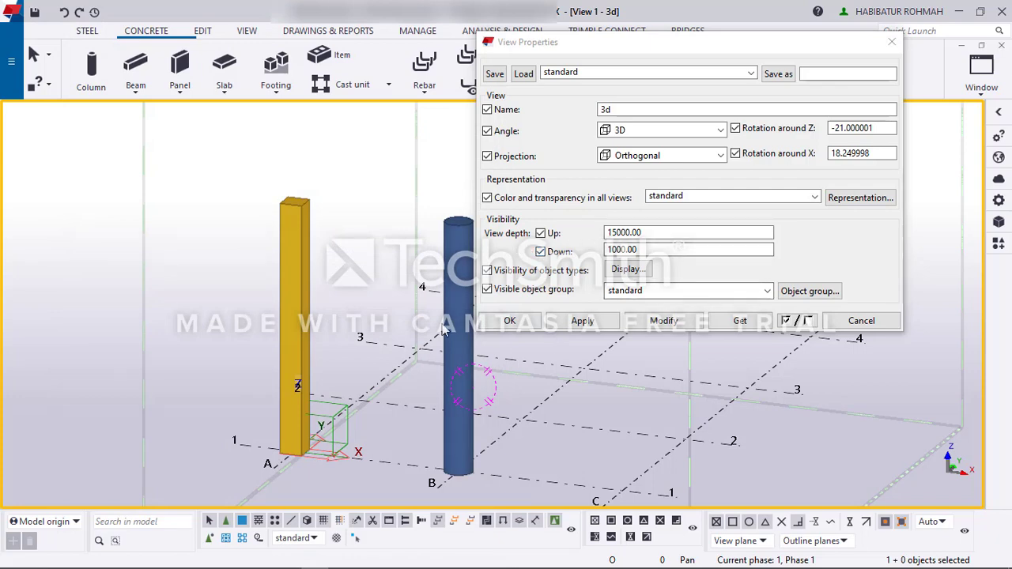
Step: Set the 3D view's upward view depth to 3000, apply it to the view and close the view properties
{"action": "scroll", "coordinate": [336, 322], "scroll_direction": "down", "scroll_amount": 3}
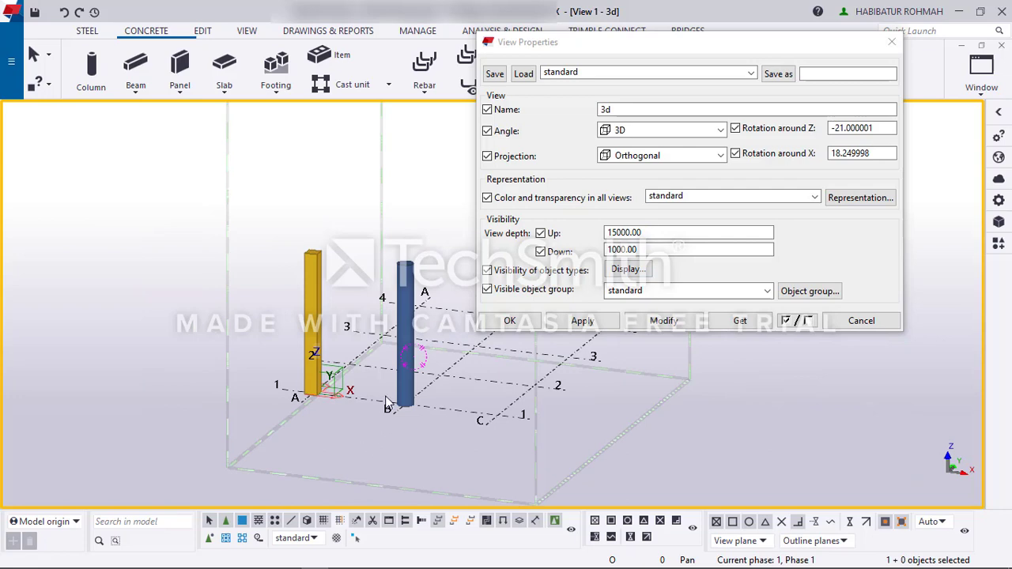
{"action": "scroll", "coordinate": [387, 405], "scroll_direction": "up", "scroll_amount": 3}
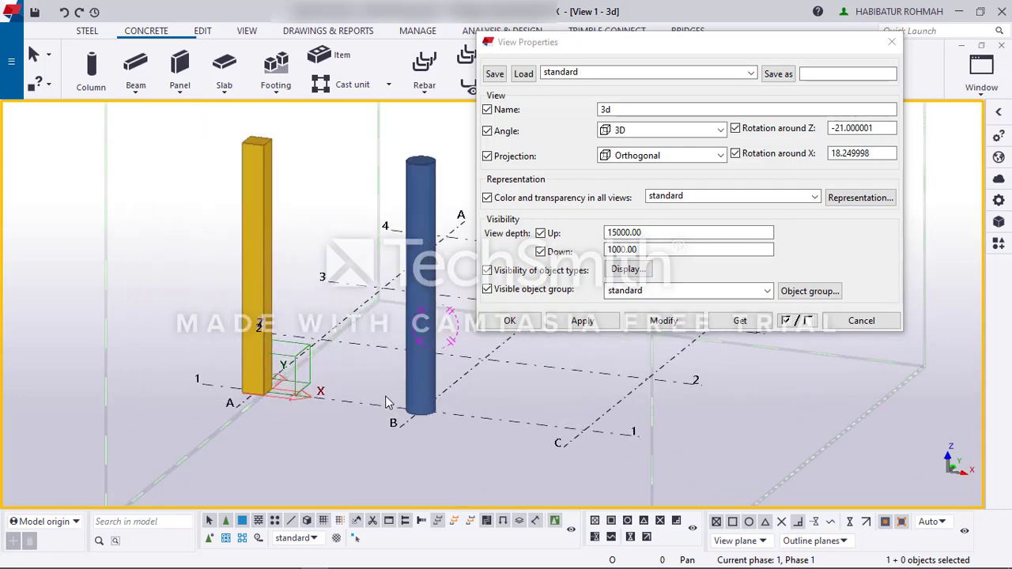
{"action": "scroll", "coordinate": [281, 403], "scroll_direction": "down", "scroll_amount": 3}
{"action": "mouse_move", "coordinate": [261, 390]}
{"action": "middle_mouse_down", "text": "ctrl"}
{"action": "mouse_move", "coordinate": [323, 333]}
{"action": "mouse_move", "coordinate": [250, 376]}
{"action": "middle_mouse_up", "text": "ctrl"}
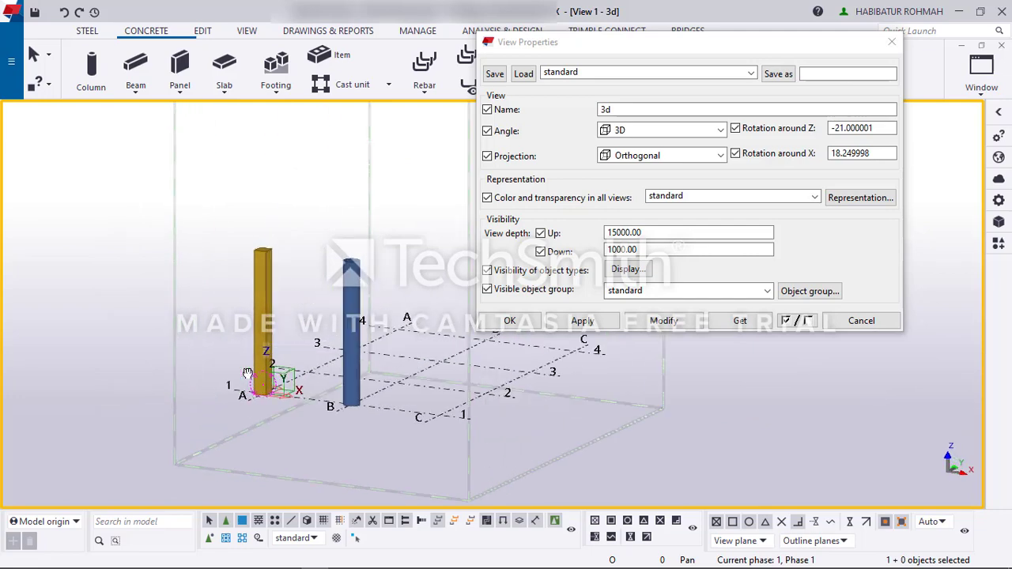
{"action": "scroll", "coordinate": [424, 398], "scroll_direction": "up", "scroll_amount": 2}
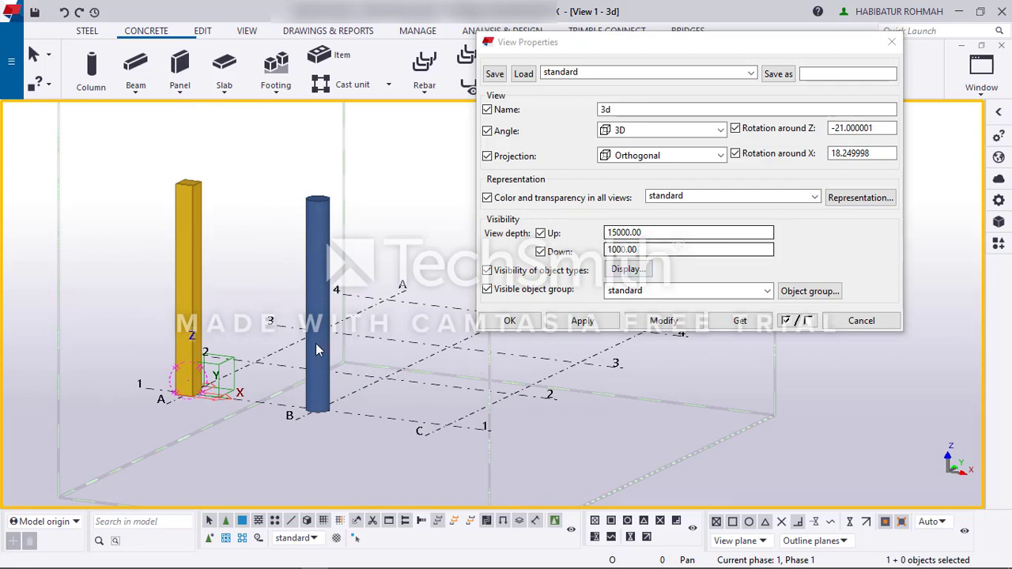
{"action": "scroll", "coordinate": [316, 350], "scroll_direction": "down", "scroll_amount": 4}
{"action": "scroll", "coordinate": [324, 350], "scroll_direction": "up", "scroll_amount": 2}
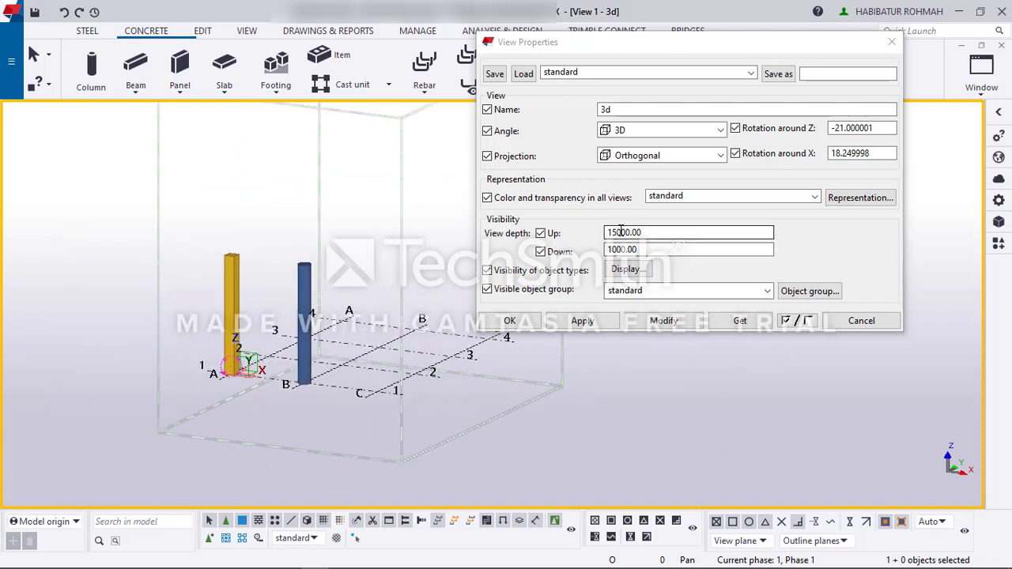
{"action": "left_click_drag", "start_coordinate": [621, 232], "coordinate": [500, 243]}
{"action": "type", "text": "3"}
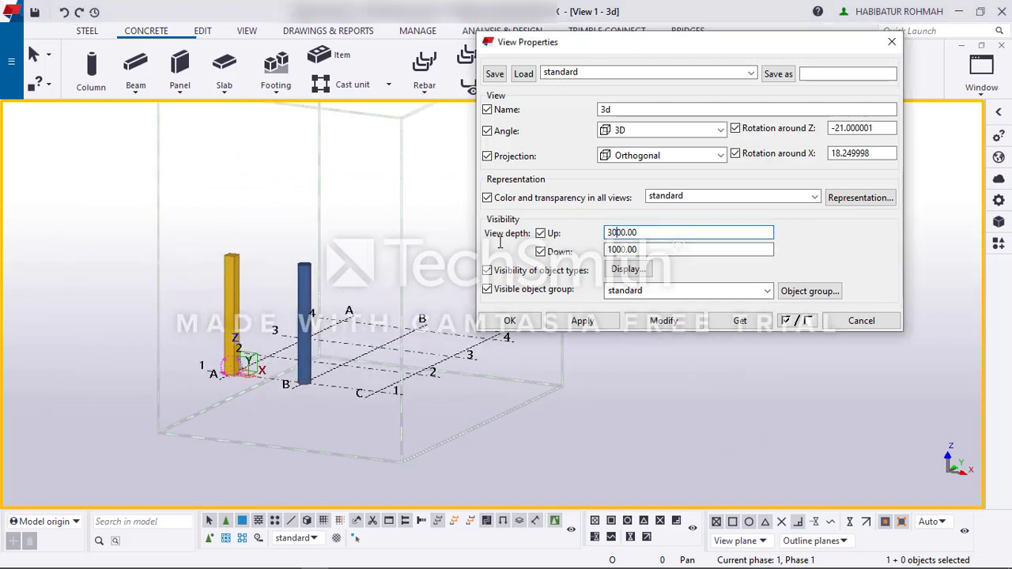
{"action": "left_click", "coordinate": [665, 321]}
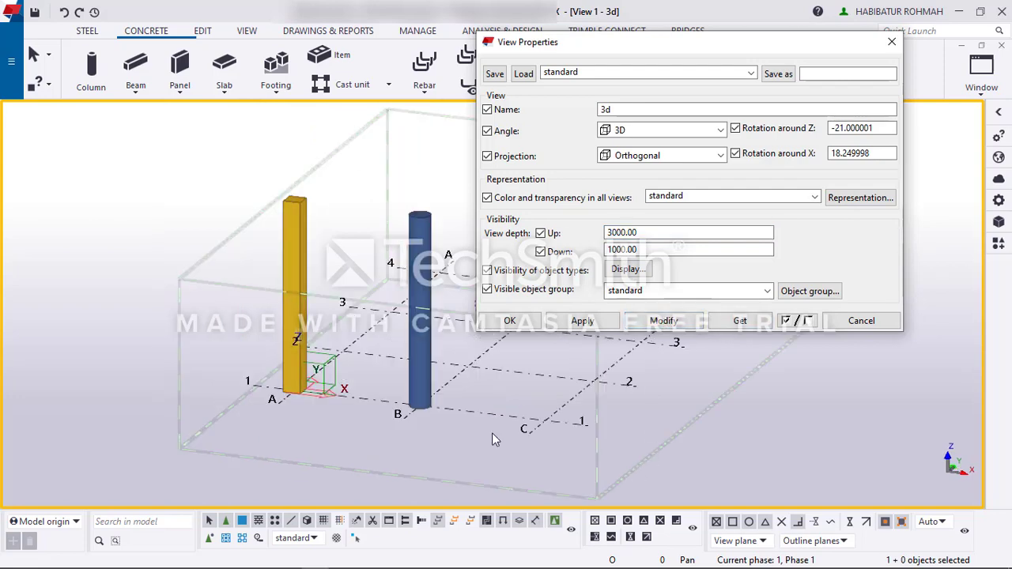
{"action": "left_click", "coordinate": [892, 41]}
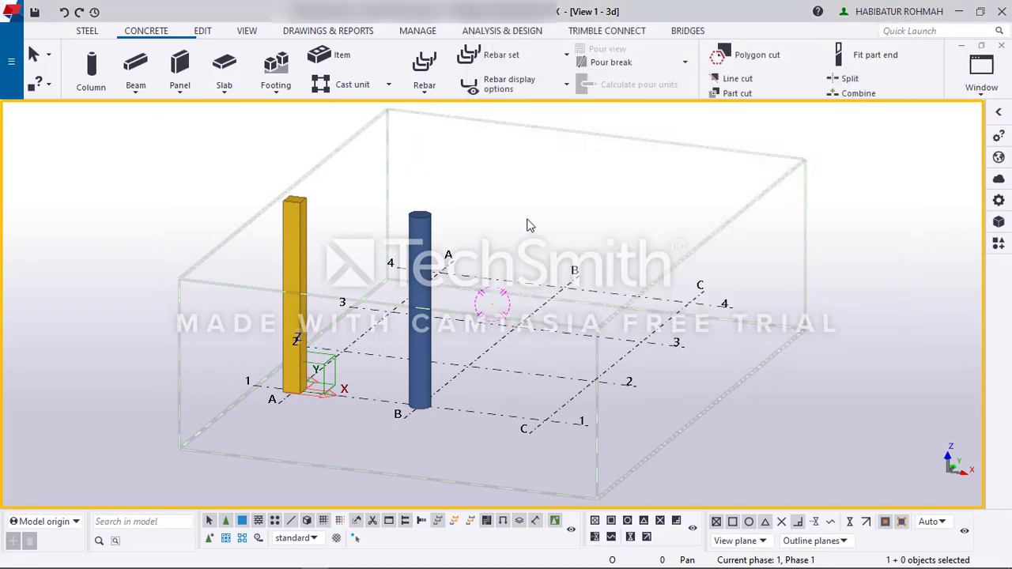
Step: Set the 3D view's downward view depth to -1000, apply it and inspect the work area around the column bases
{"action": "double_click", "coordinate": [530, 225]}
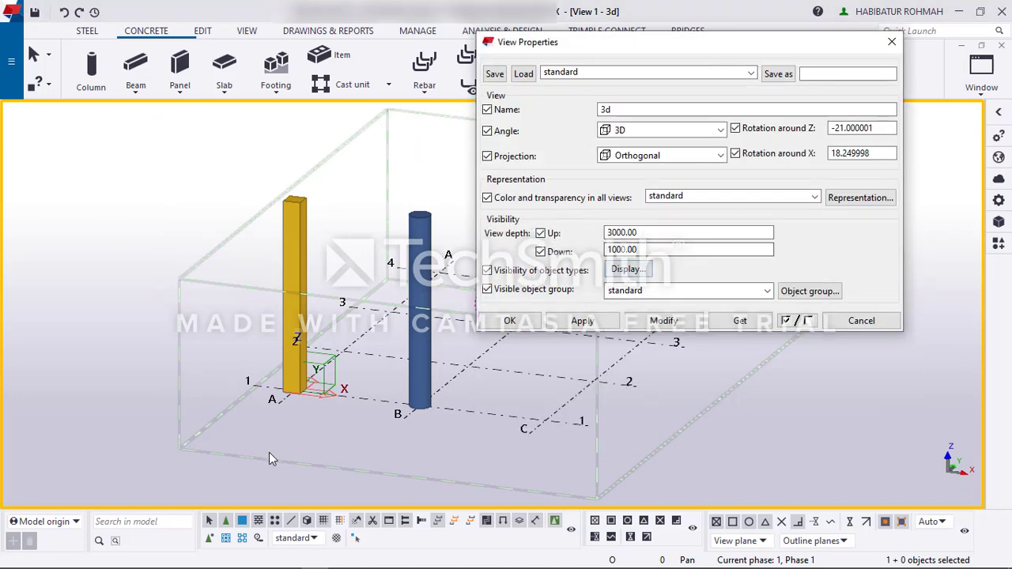
{"action": "scroll", "coordinate": [316, 356], "scroll_direction": "down", "scroll_amount": 4}
{"action": "scroll", "coordinate": [371, 357], "scroll_direction": "up", "scroll_amount": 3}
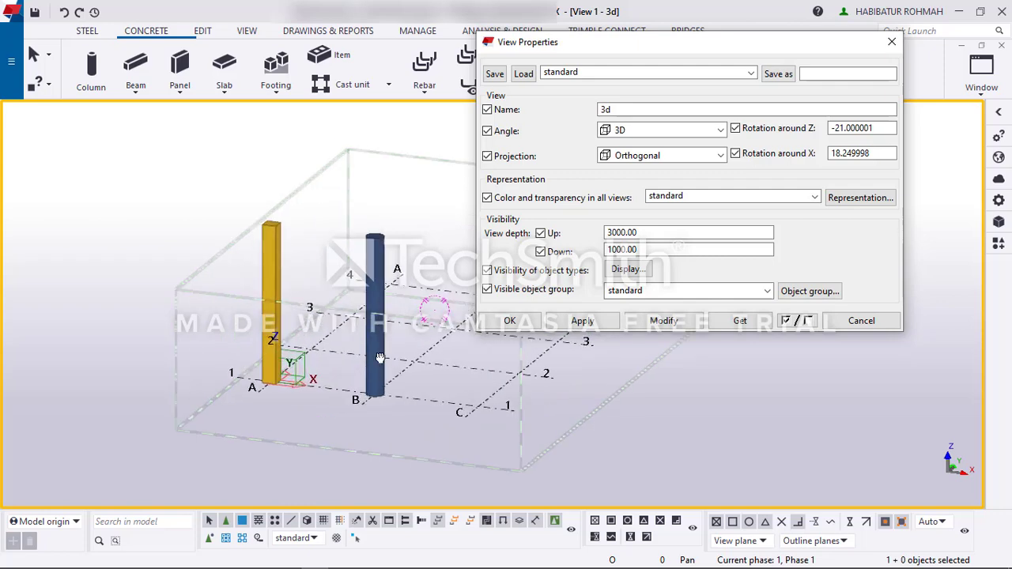
{"action": "middle_click_drag", "start_coordinate": [380, 358], "coordinate": [342, 356], "text": "ctrl"}
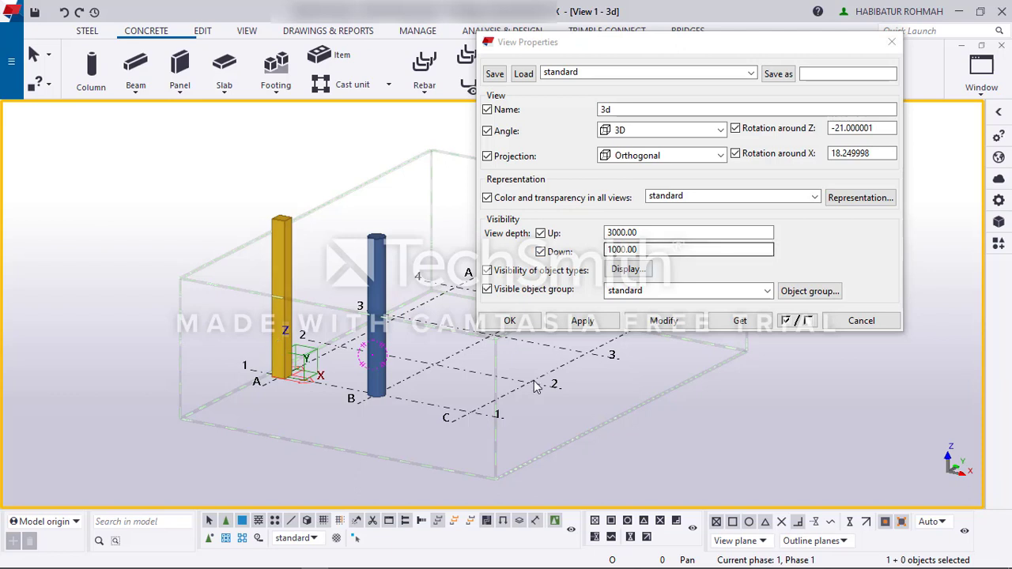
{"action": "left_click", "coordinate": [608, 249]}
{"action": "type", "text": "-"}
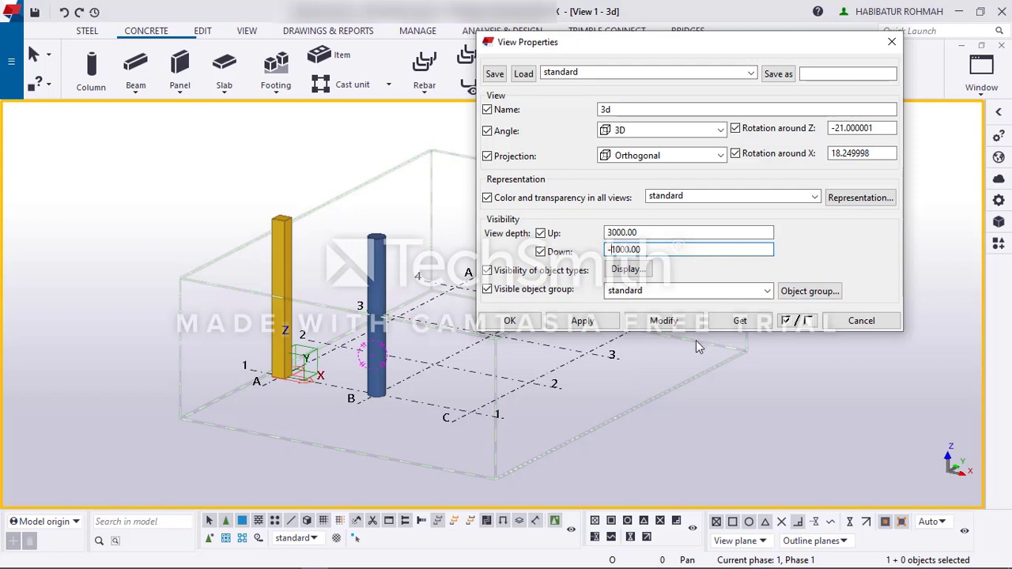
{"action": "left_click", "coordinate": [664, 321]}
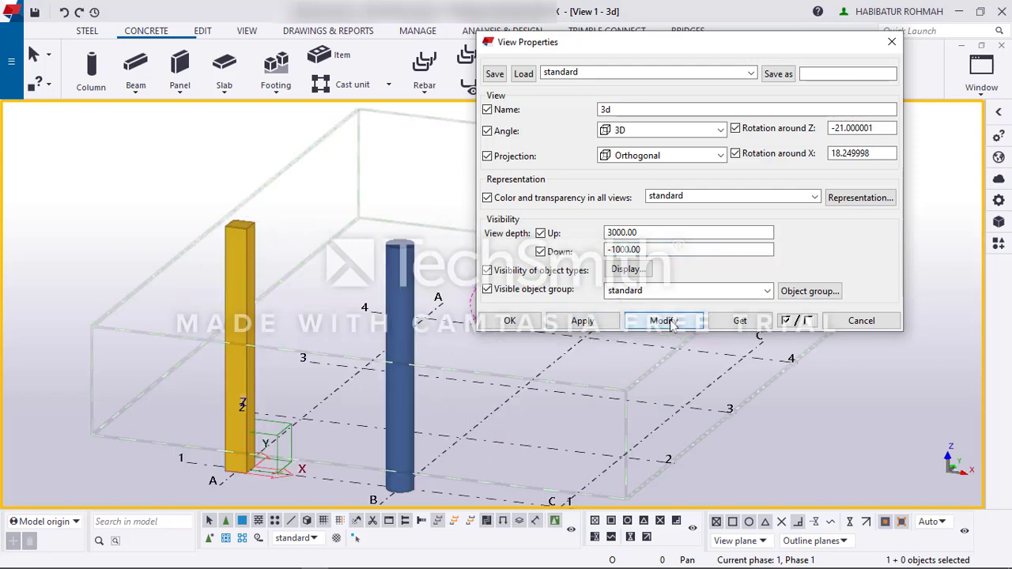
{"action": "middle_click_drag", "start_coordinate": [240, 406], "coordinate": [326, 361], "text": "ctrl"}
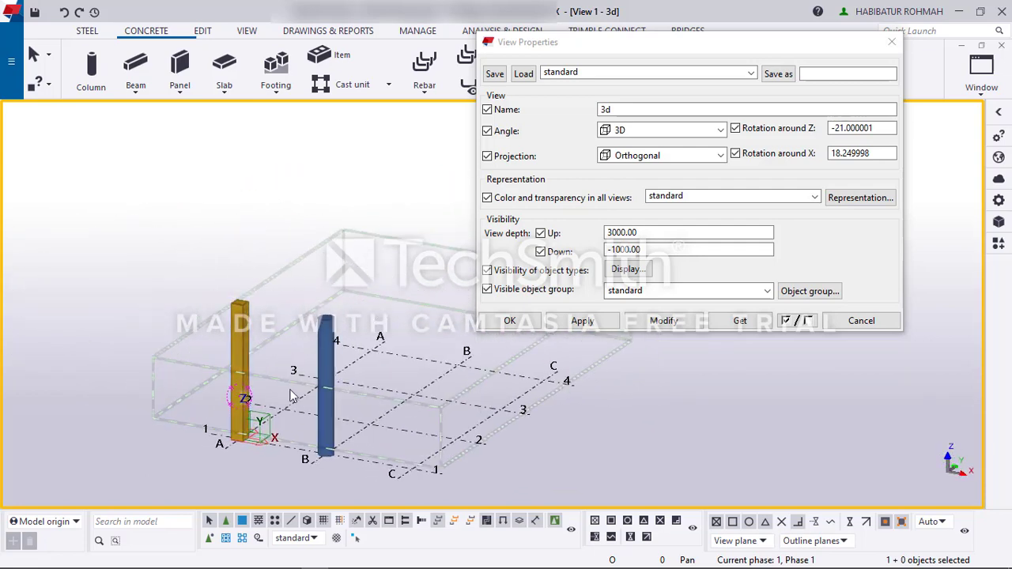
Step: Restore the view depth to 15000 up and 1000 down, apply it to the 3D view and close its properties
{"action": "left_click", "coordinate": [615, 249]}
{"action": "left_click", "coordinate": [615, 249]}
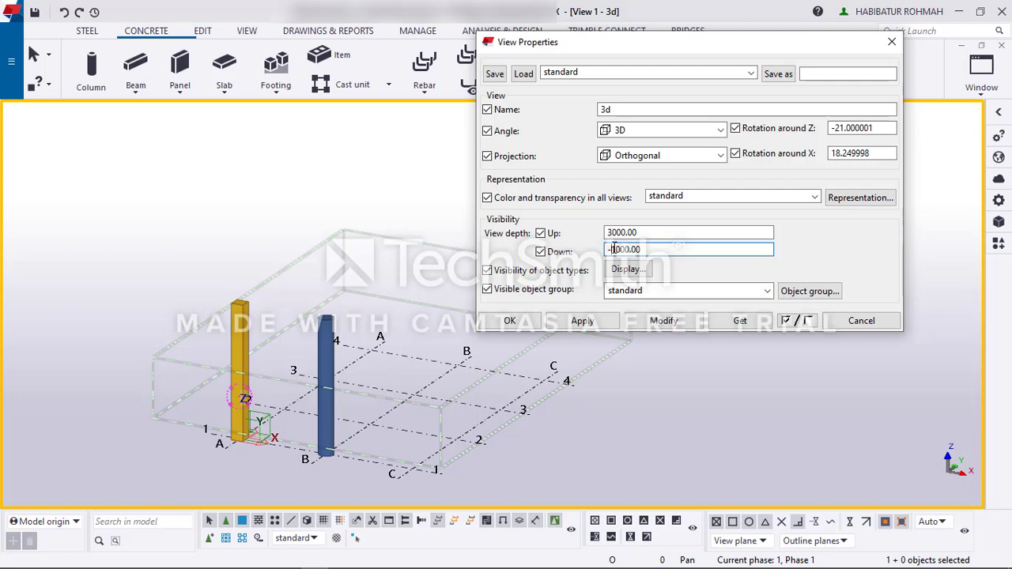
{"action": "key", "text": "BackSpace"}
{"action": "left_click_drag", "start_coordinate": [615, 233], "coordinate": [602, 232]}
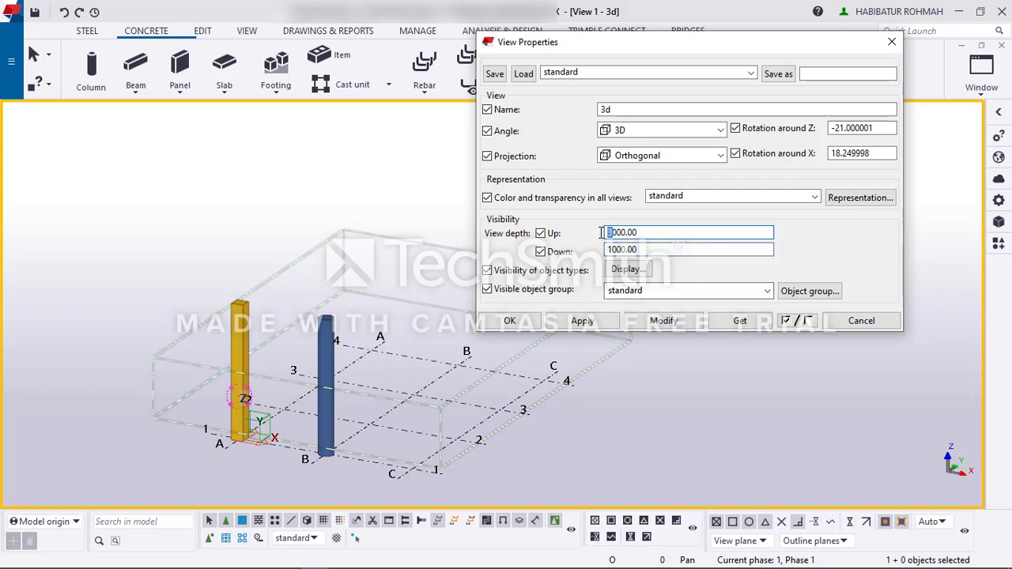
{"action": "type", "text": "15"}
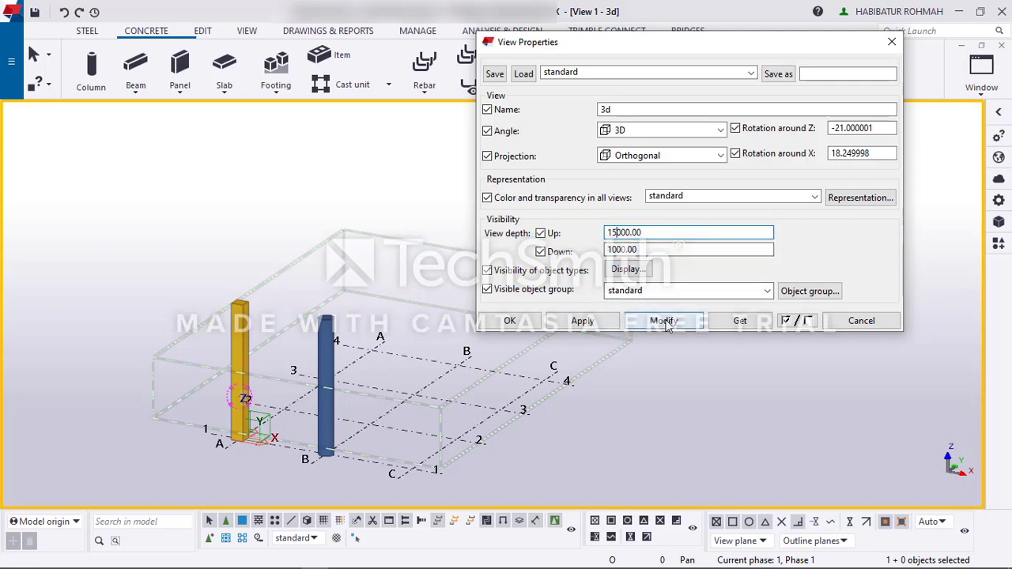
{"action": "left_click", "coordinate": [665, 321]}
{"action": "left_click", "coordinate": [509, 320]}
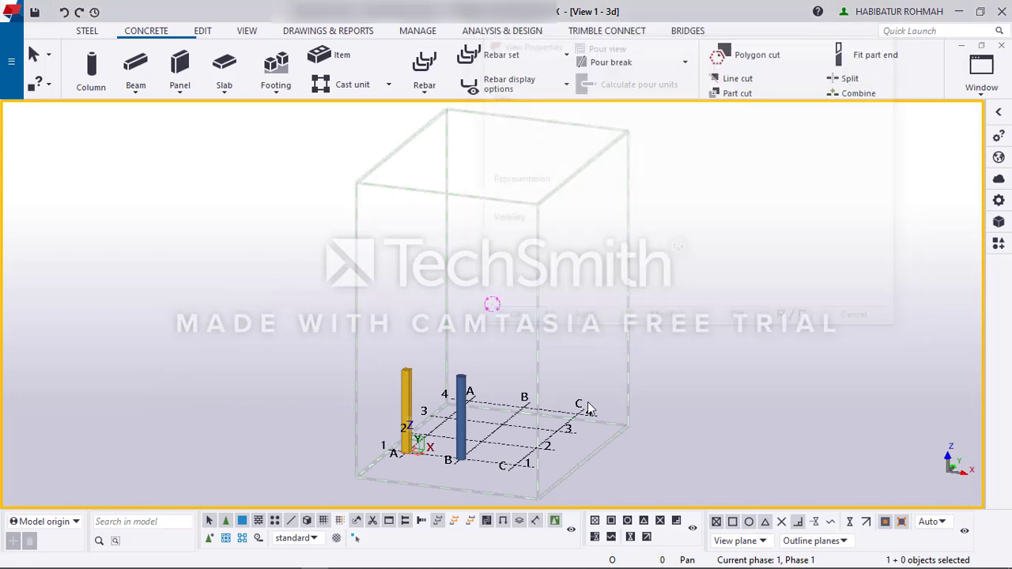
Step: Reframe and rotate the 3D view to show the two columns and the whole grid from another angle
{"action": "scroll", "coordinate": [449, 429], "scroll_direction": "up", "scroll_amount": 3}
{"action": "scroll", "coordinate": [448, 430], "scroll_direction": "down", "scroll_amount": 3}
{"action": "middle_click_drag", "start_coordinate": [415, 374], "coordinate": [230, 262]}
{"action": "scroll", "coordinate": [291, 358], "scroll_direction": "up", "scroll_amount": 3}
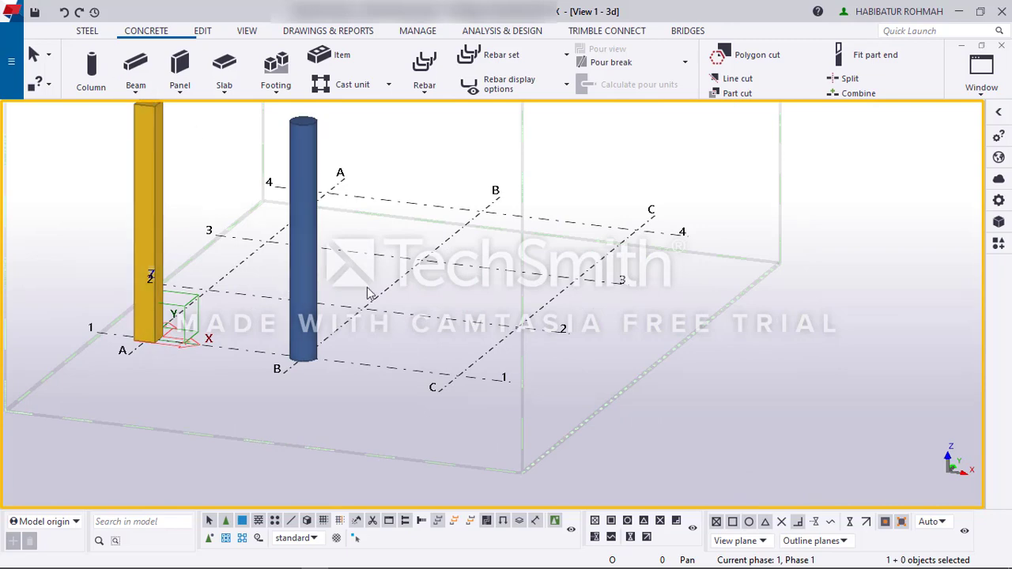
{"action": "scroll", "coordinate": [419, 264], "scroll_direction": "down", "scroll_amount": 2}
{"action": "mouse_move", "coordinate": [427, 266]}
{"action": "middle_mouse_down", "text": "ctrl"}
{"action": "mouse_move", "coordinate": [321, 338]}
{"action": "mouse_move", "coordinate": [448, 317]}
{"action": "mouse_move", "coordinate": [325, 301]}
{"action": "middle_mouse_up", "text": "ctrl"}
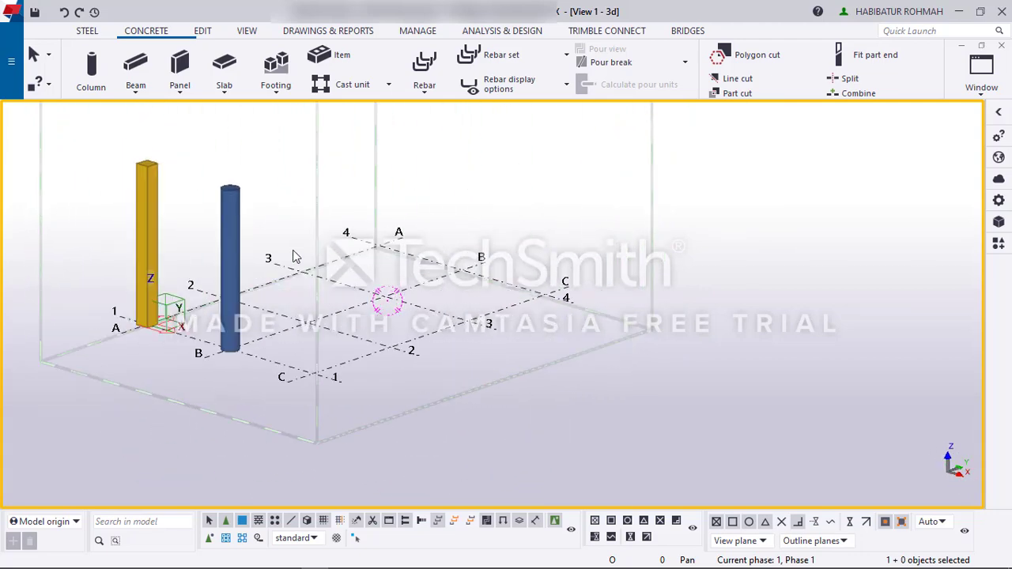
Step: Start a straight concrete beam, show its properties and name it B300*500
{"action": "left_click", "coordinate": [141, 89]}
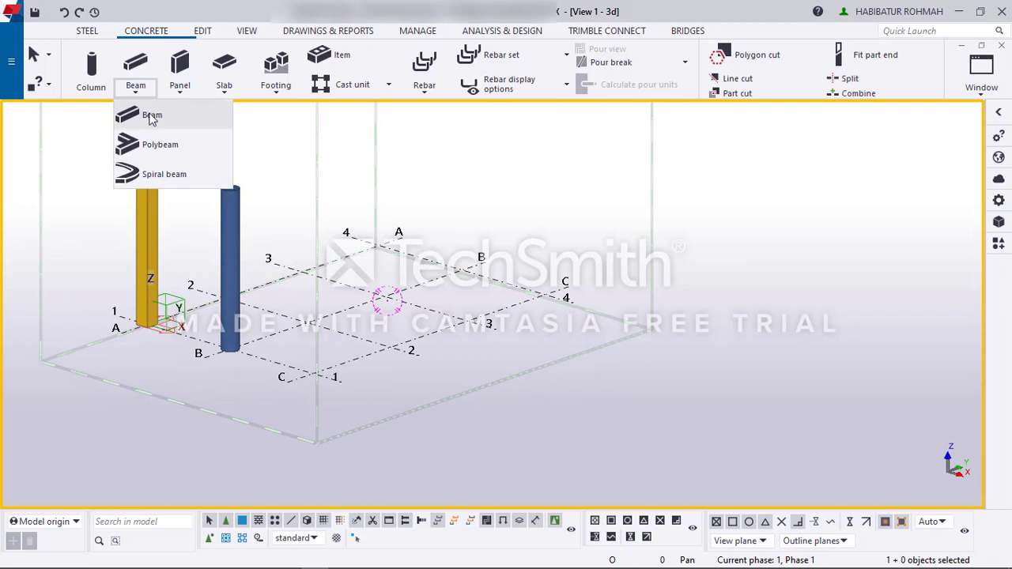
{"action": "left_click", "coordinate": [152, 119]}
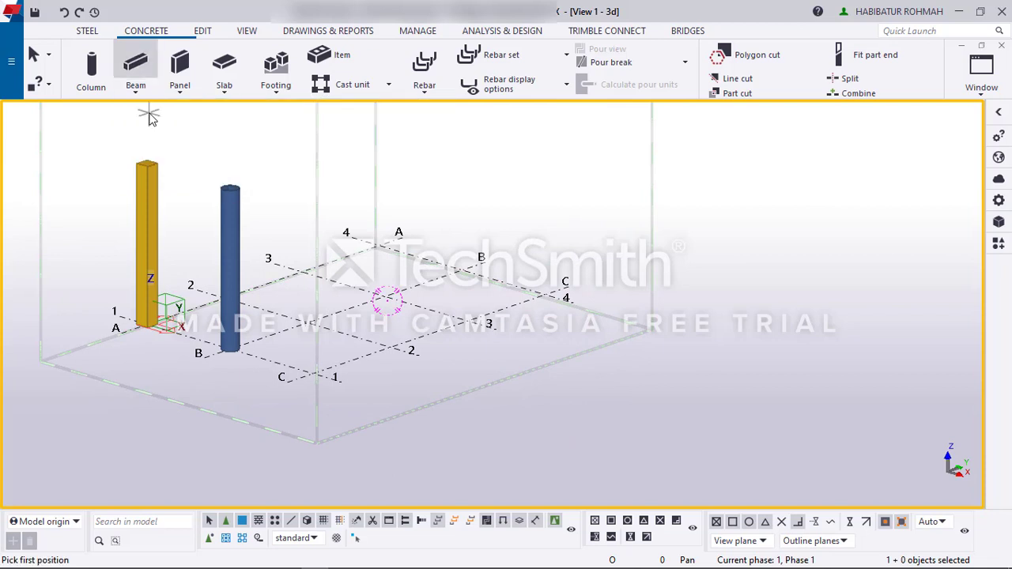
{"action": "left_click", "coordinate": [134, 63], "text": "shift"}
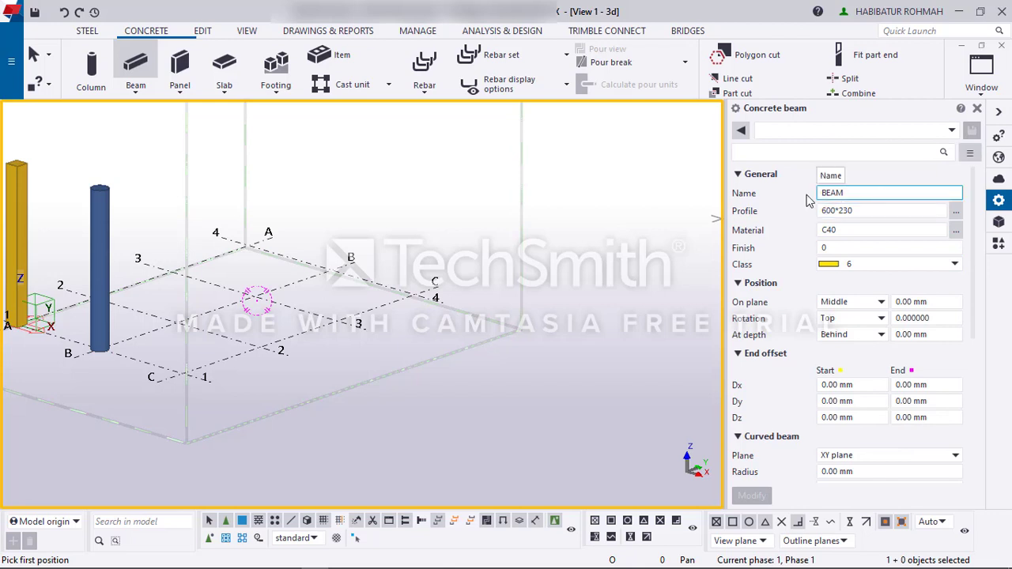
{"action": "left_click", "coordinate": [875, 192]}
{"action": "left_click_drag", "start_coordinate": [874, 192], "coordinate": [765, 198]}
{"action": "type", "text": "V"}
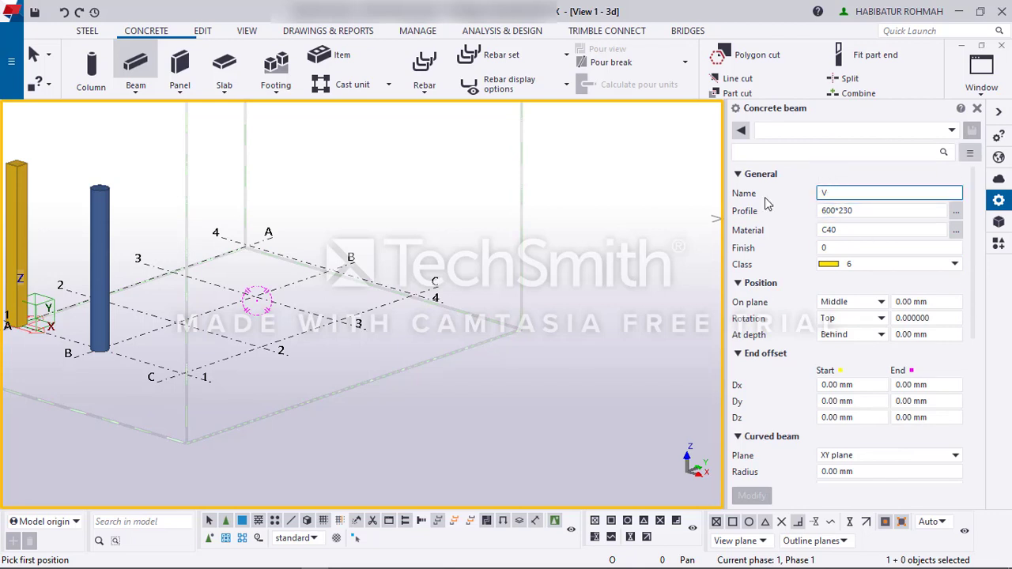
{"action": "type", "text": "300"}
{"action": "key", "text": "BackSpace"}
{"action": "key", "text": "BackSpace"}
{"action": "key", "text": "BackSpace"}
{"action": "key", "text": "BackSpace"}
{"action": "type", "text": "B300"}
{"action": "type", "text": "*"}
{"action": "type", "text": "4"}
{"action": "type", "text": "00"}
{"action": "key", "text": "BackSpace"}
{"action": "key", "text": "BackSpace"}
{"action": "key", "text": "BackSpace"}
{"action": "type", "text": "500"}
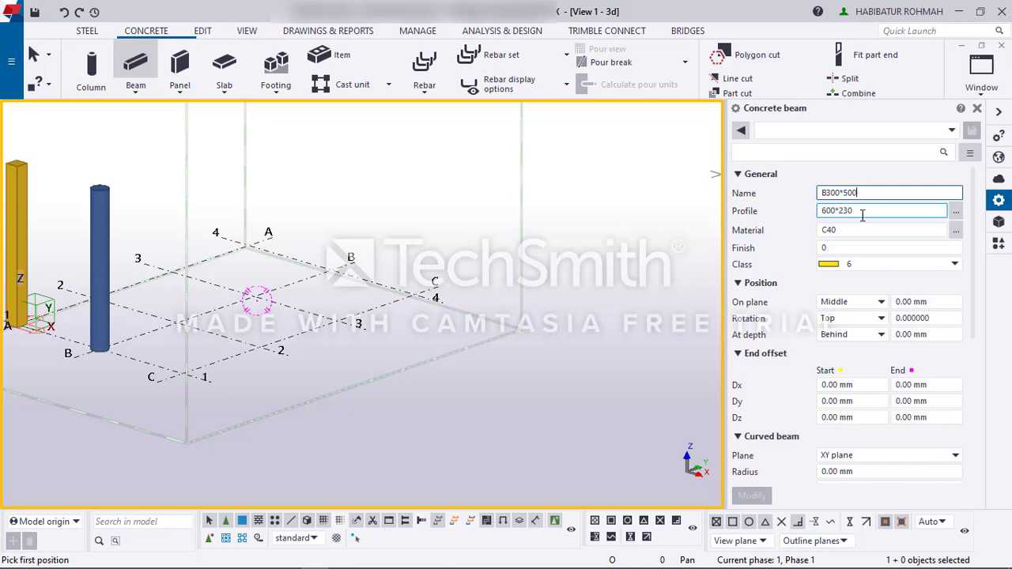
Step: Set the beam's rectangular plate profile to 300 mm width and 500 mm height in the profile catalogue
{"action": "left_click", "coordinate": [956, 216]}
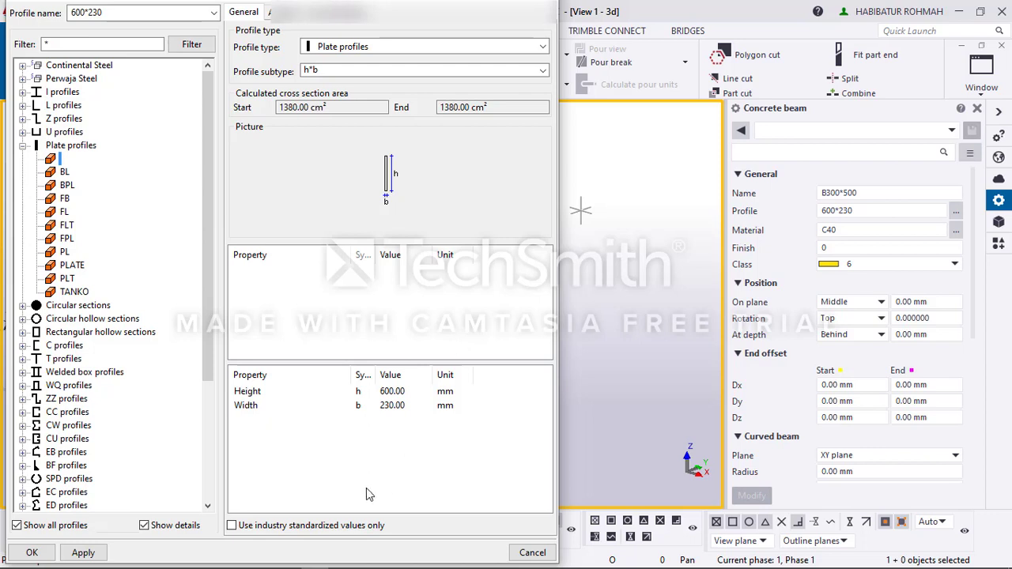
{"action": "left_click", "coordinate": [394, 406]}
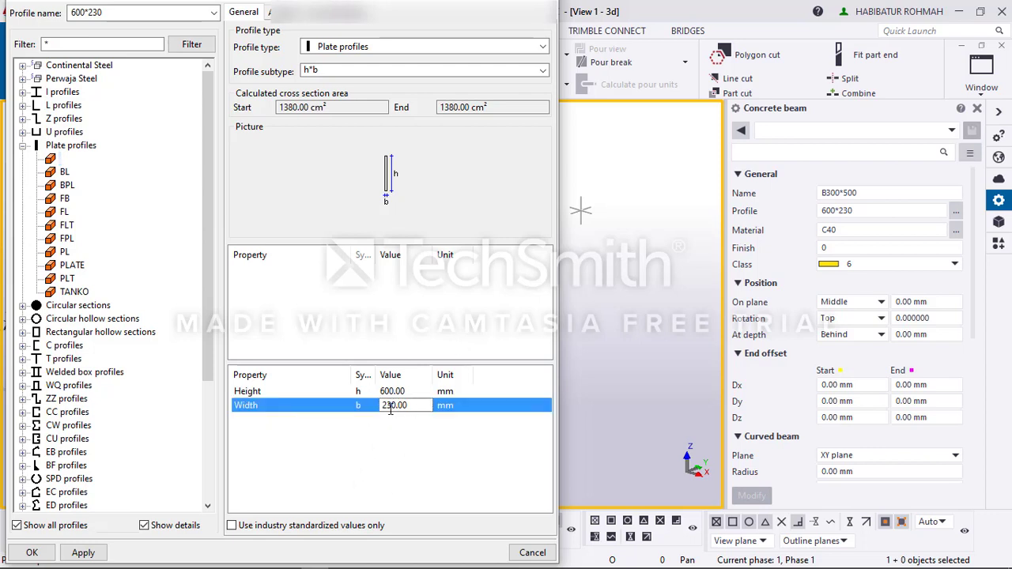
{"action": "left_click_drag", "start_coordinate": [390, 407], "coordinate": [359, 406]}
{"action": "type", "text": "30"}
{"action": "left_click", "coordinate": [391, 391]}
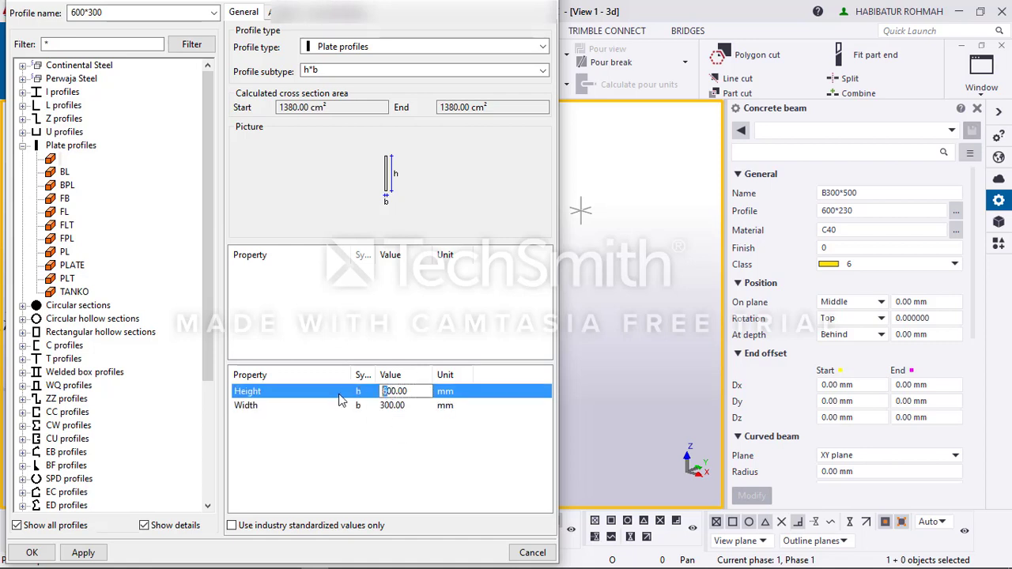
{"action": "type", "text": "5"}
{"action": "left_click", "coordinate": [83, 553]}
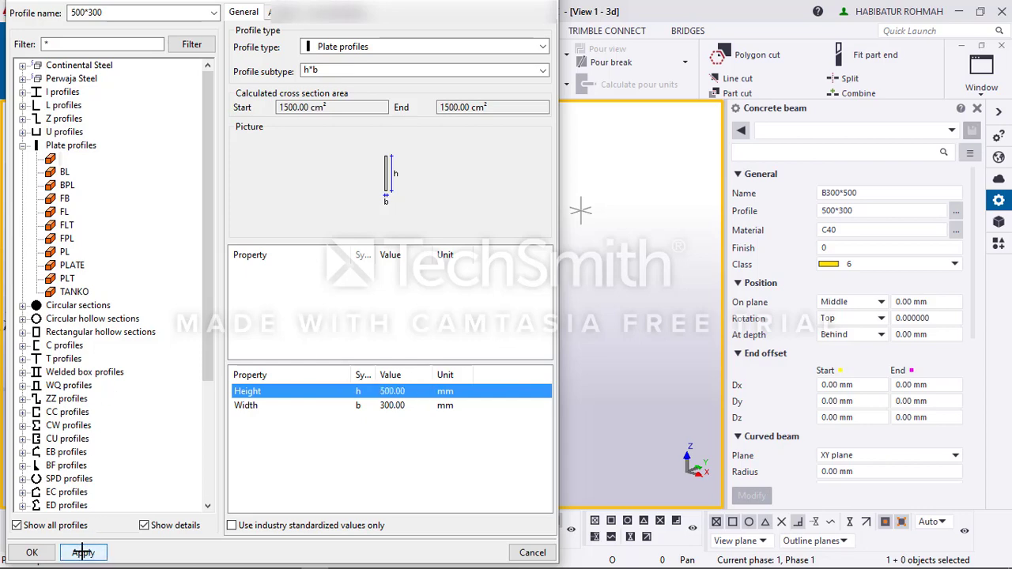
{"action": "left_click", "coordinate": [32, 553]}
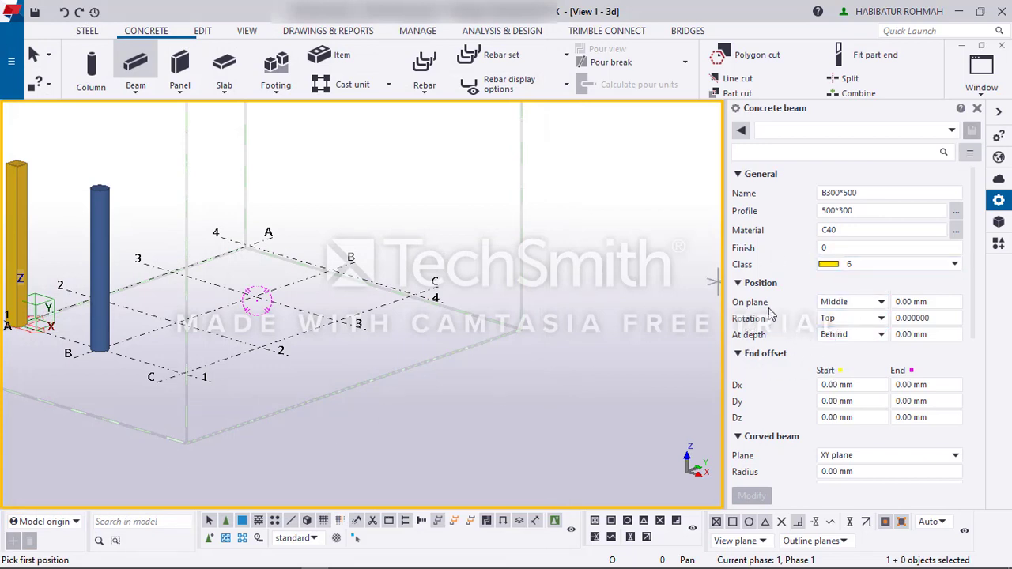
Step: Make the beam's cast unit Cast in place and set its rebar-set concrete covers to 40 for top, sides and bottom
{"action": "scroll", "coordinate": [759, 387], "scroll_direction": "down", "scroll_amount": 3}
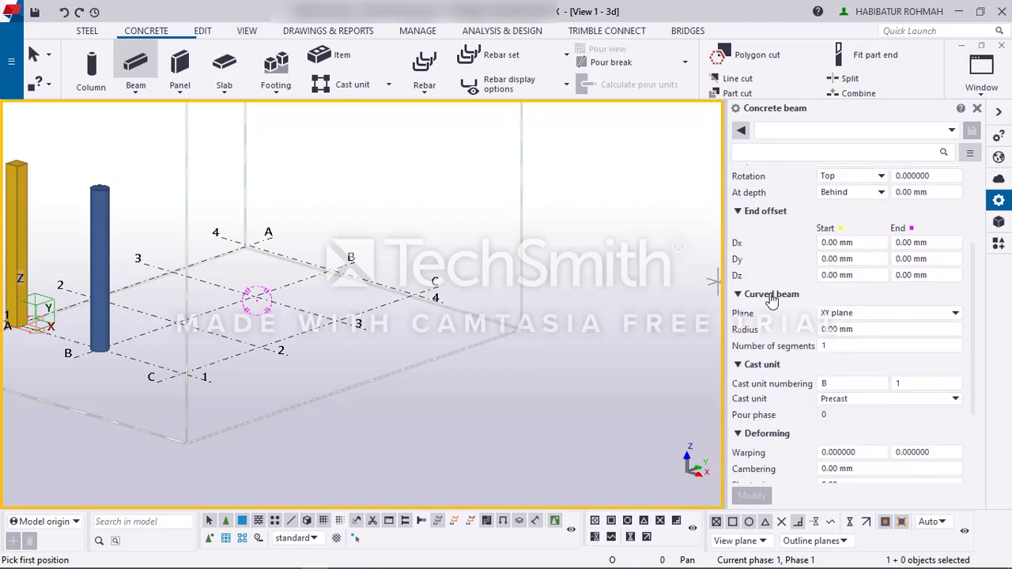
{"action": "scroll", "coordinate": [772, 302], "scroll_direction": "down", "scroll_amount": 2}
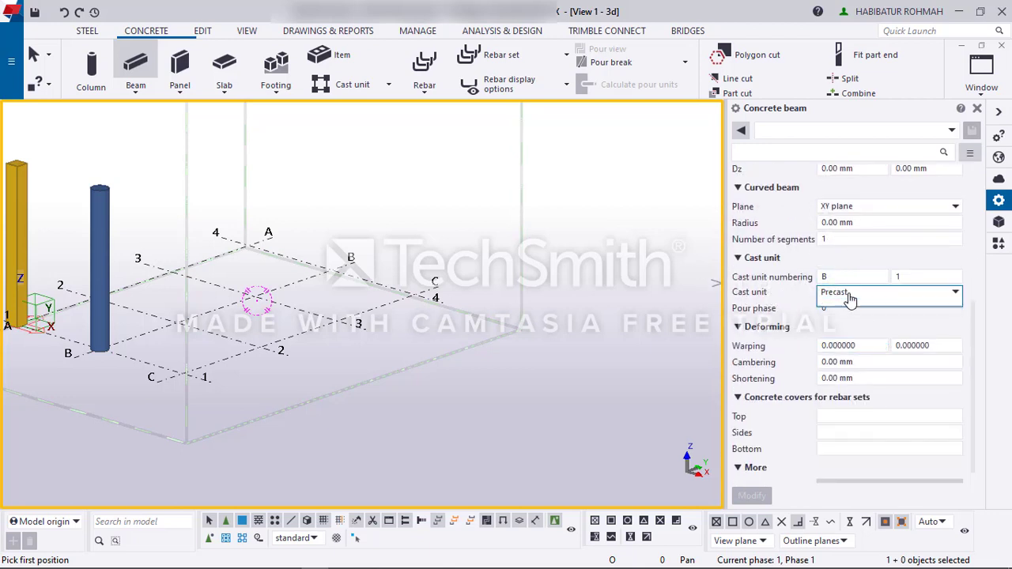
{"action": "left_click", "coordinate": [849, 294]}
{"action": "left_click", "coordinate": [845, 319]}
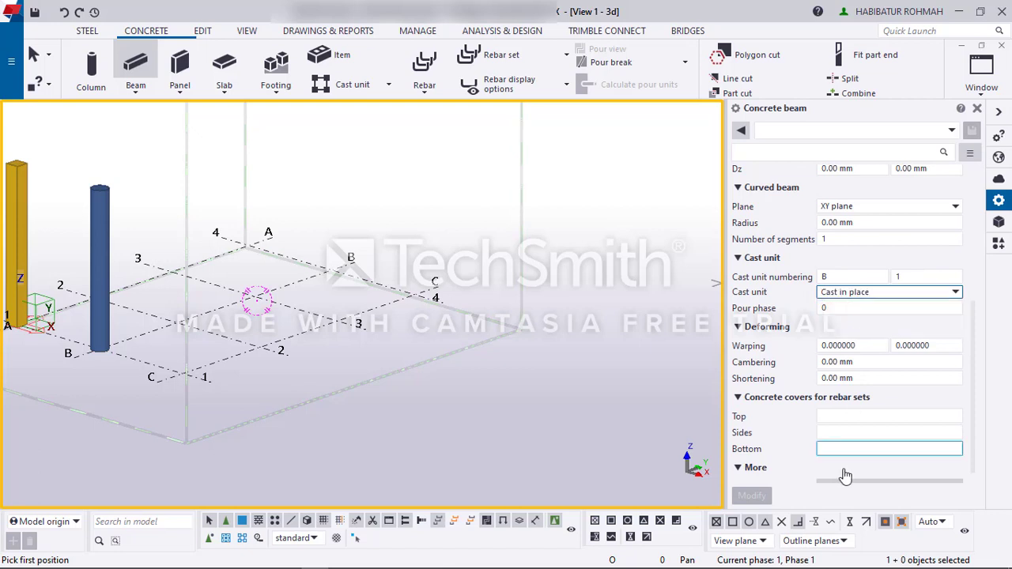
{"action": "left_click", "coordinate": [836, 416]}
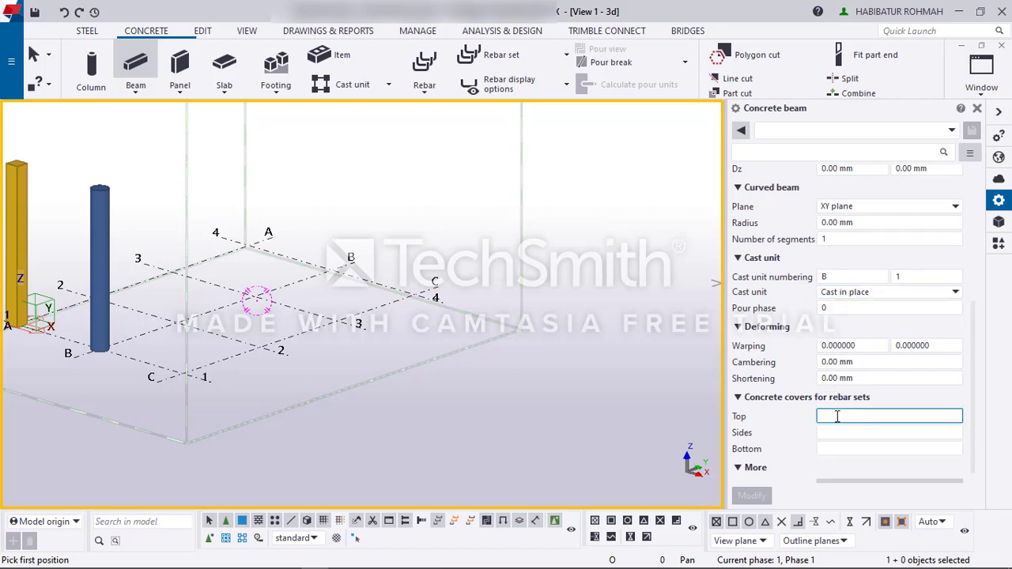
{"action": "type", "text": "40"}
{"action": "left_click", "coordinate": [839, 432]}
{"action": "type", "text": "40"}
{"action": "key", "text": "Tab"}
{"action": "type", "text": "4"}
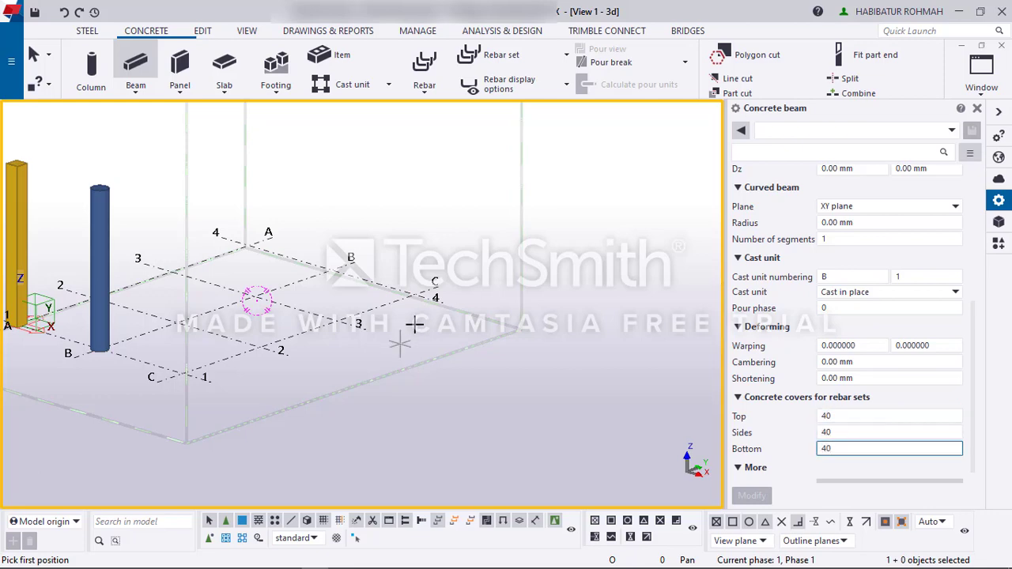
Step: Place the beam along grid line B from grid 2 to grid 3 and end the beam command
{"action": "scroll", "coordinate": [229, 307], "scroll_direction": "up", "scroll_amount": 3}
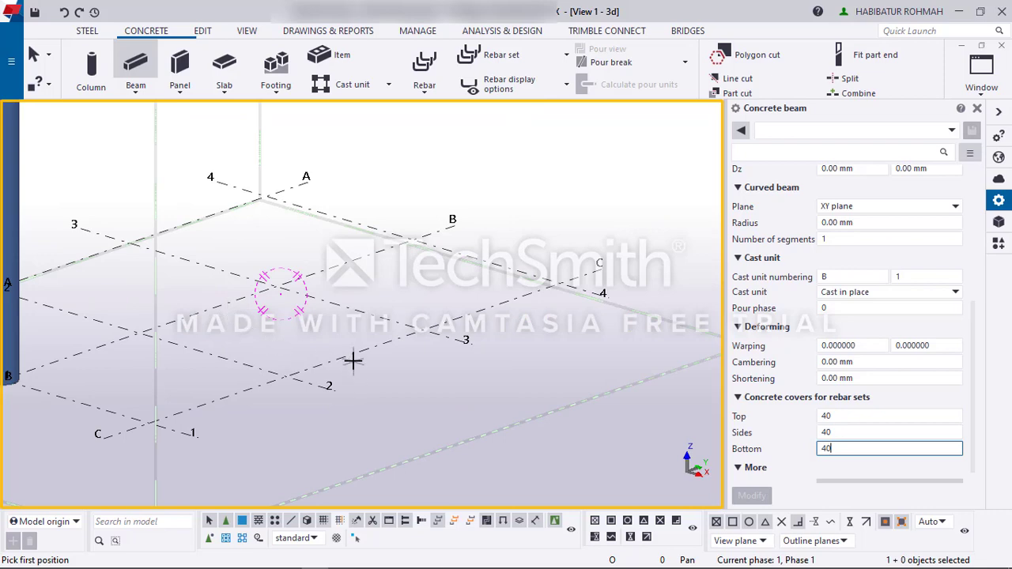
{"action": "middle_click_drag", "start_coordinate": [354, 354], "coordinate": [349, 375], "text": "ctrl"}
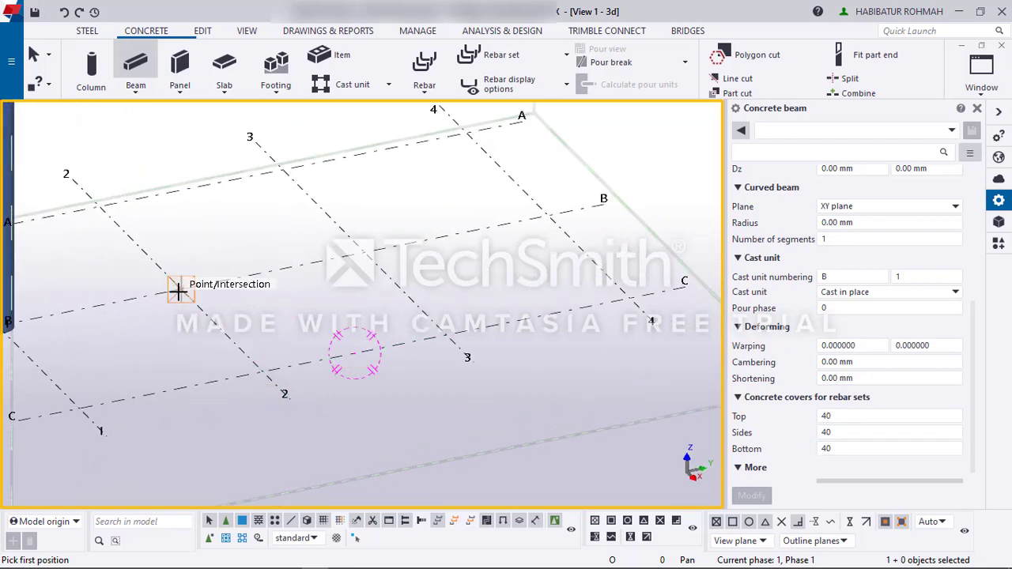
{"action": "left_click", "coordinate": [178, 291]}
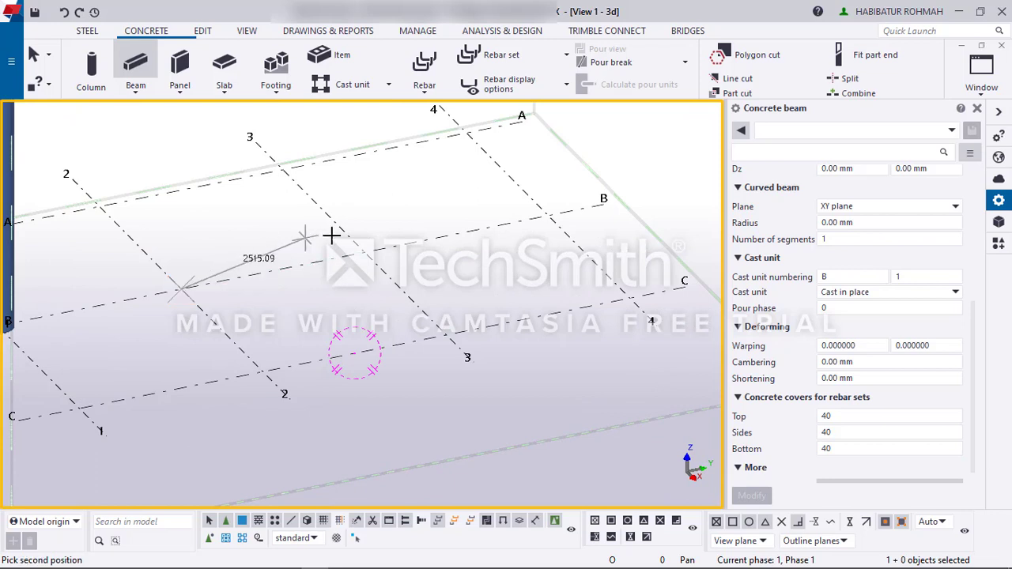
{"action": "left_click", "coordinate": [366, 254]}
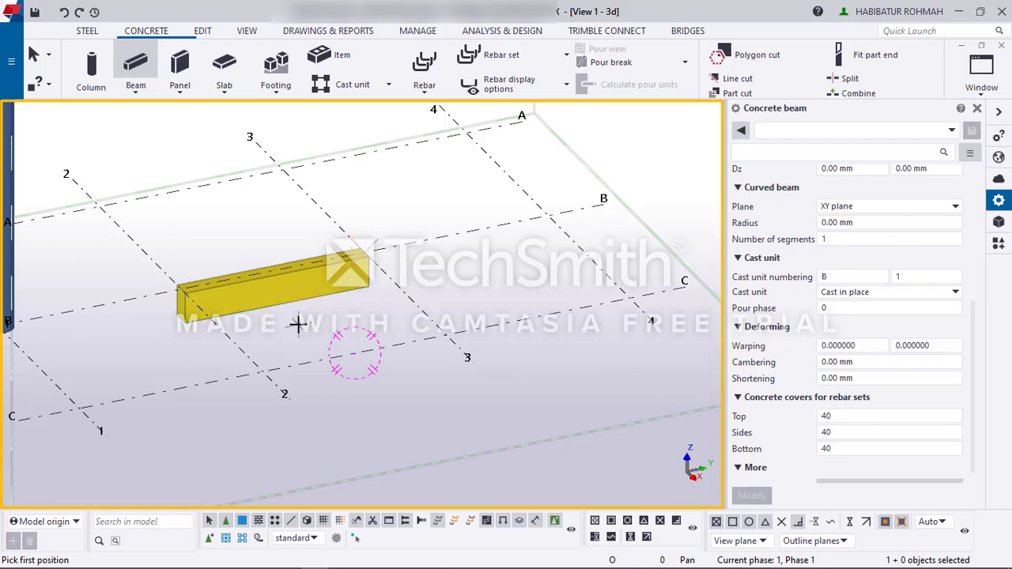
{"action": "scroll", "coordinate": [184, 281], "scroll_direction": "up", "scroll_amount": 3}
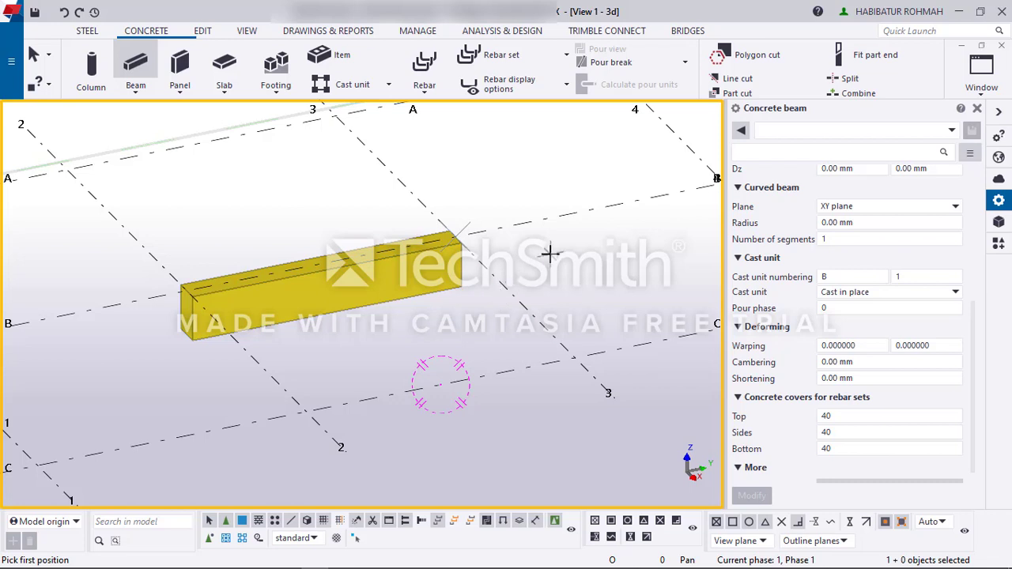
{"action": "scroll", "coordinate": [922, 255], "scroll_direction": "up", "scroll_amount": 5}
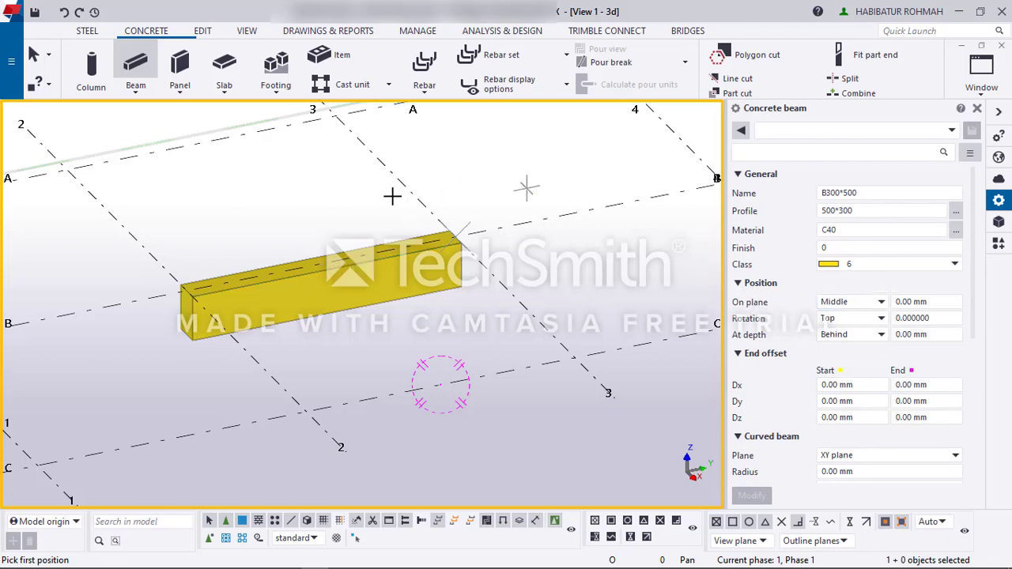
{"action": "right_click", "coordinate": [496, 148]}
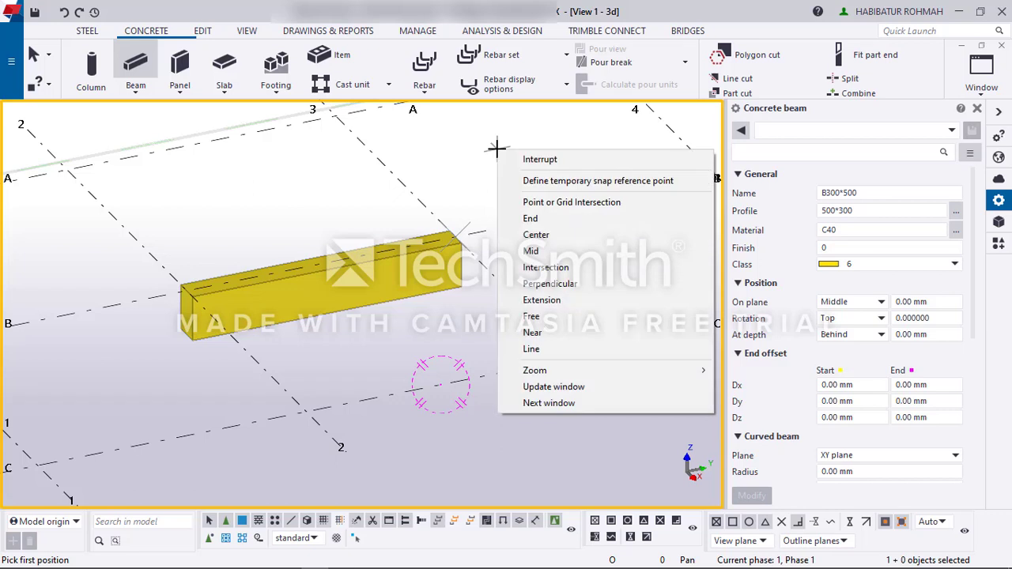
{"action": "left_click", "coordinate": [546, 158]}
Step: Select the placed beam and change its At depth position to Middle
{"action": "left_click", "coordinate": [456, 286]}
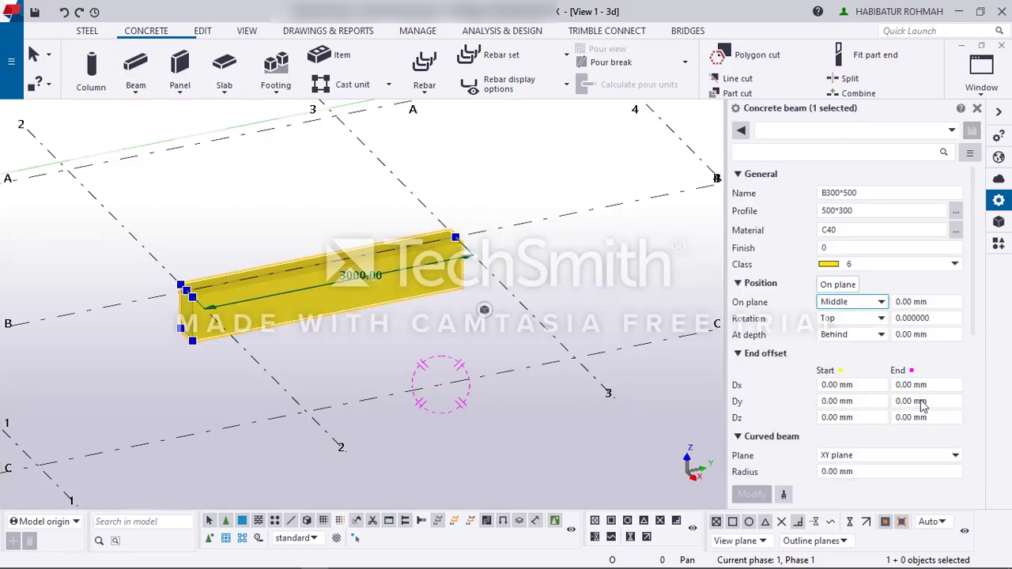
{"action": "left_click", "coordinate": [860, 335]}
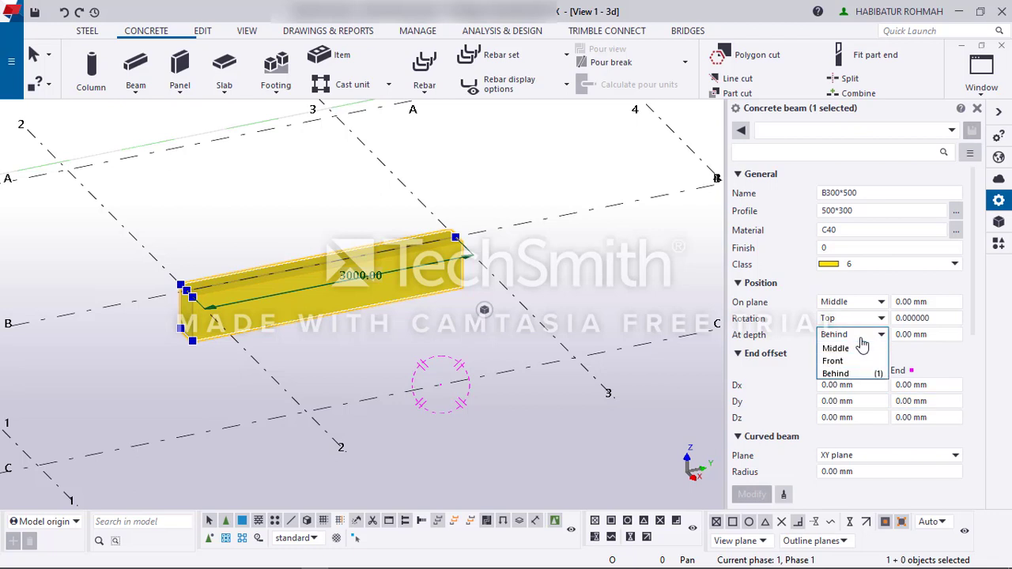
{"action": "left_click", "coordinate": [845, 347]}
{"action": "left_click", "coordinate": [752, 494]}
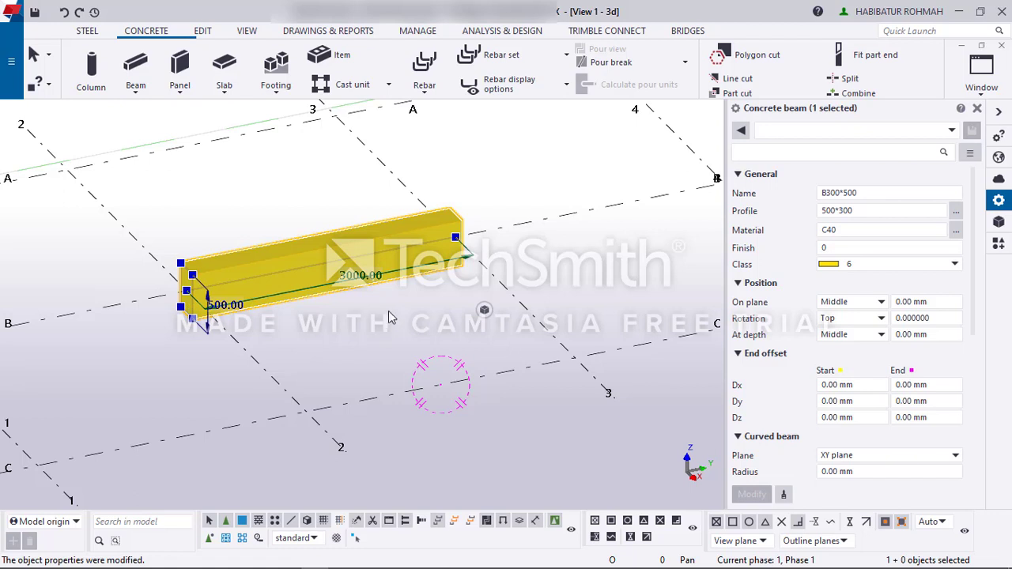
Step: Try the Front option for the beam's At depth position and apply it
{"action": "left_click", "coordinate": [840, 337]}
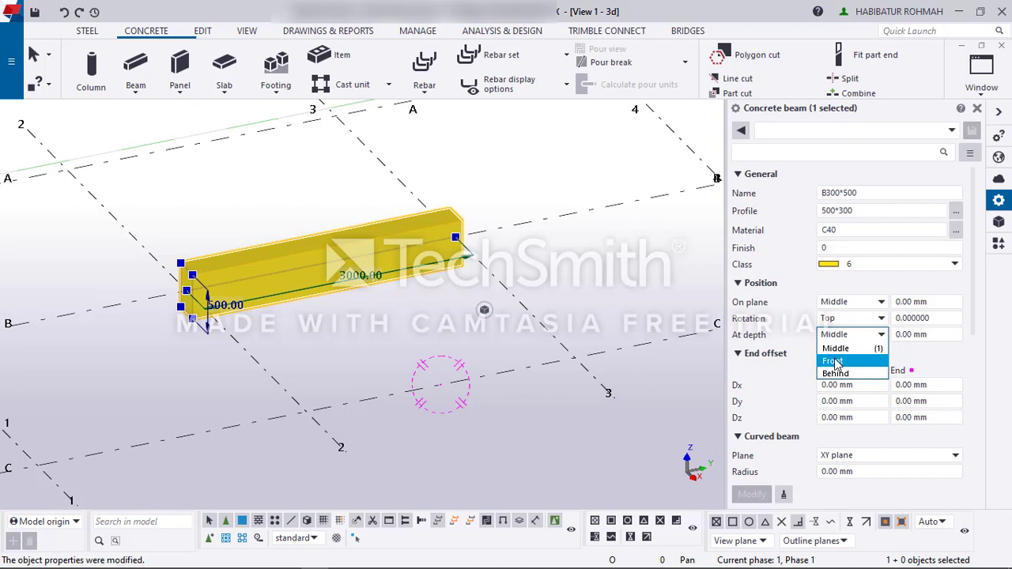
{"action": "left_click", "coordinate": [834, 363]}
{"action": "left_click", "coordinate": [749, 495]}
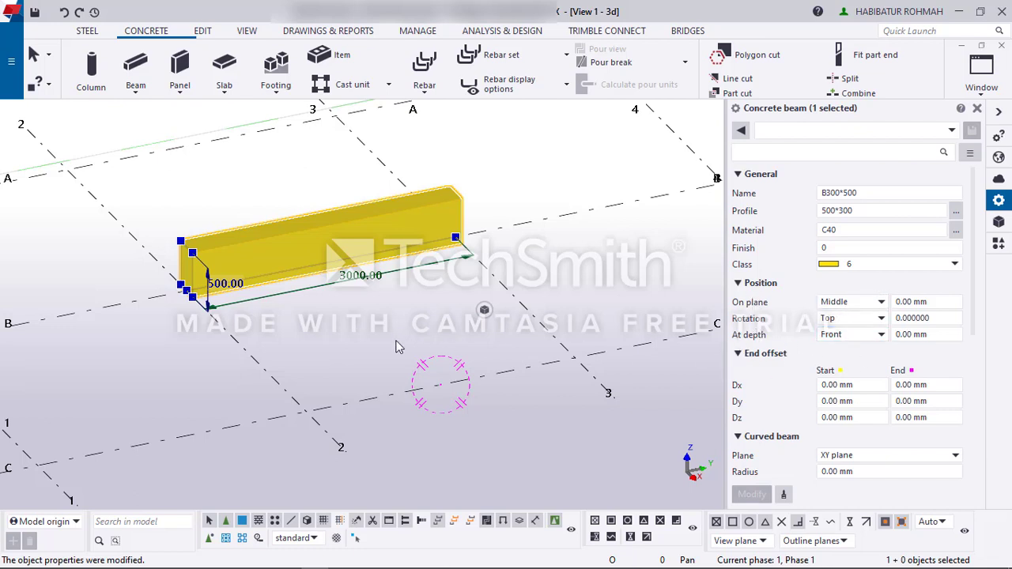
Step: Return the beam's At depth position to Middle, apply it and clear the selection
{"action": "left_click", "coordinate": [847, 337]}
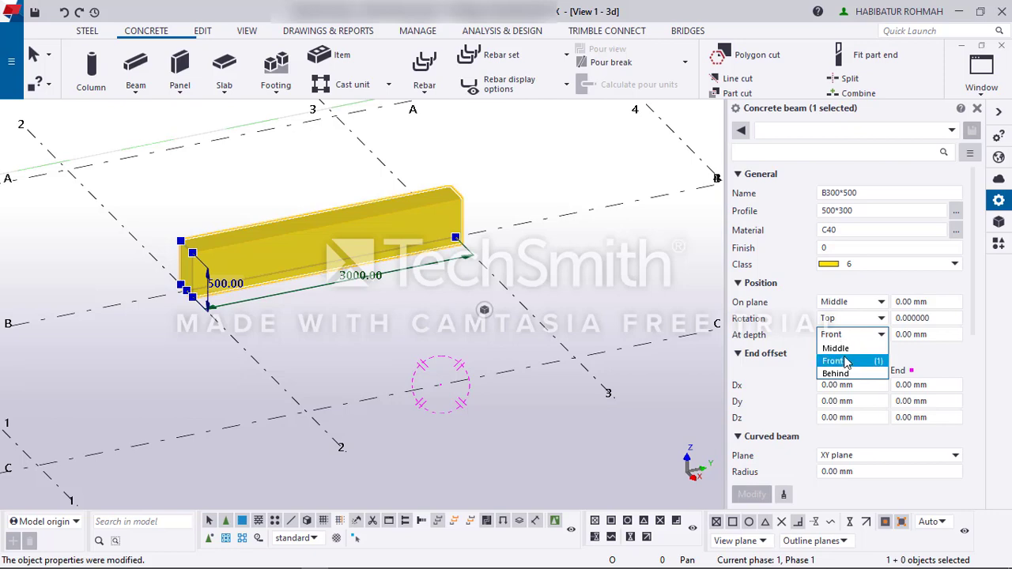
{"action": "left_click", "coordinate": [836, 349]}
{"action": "left_click", "coordinate": [751, 495]}
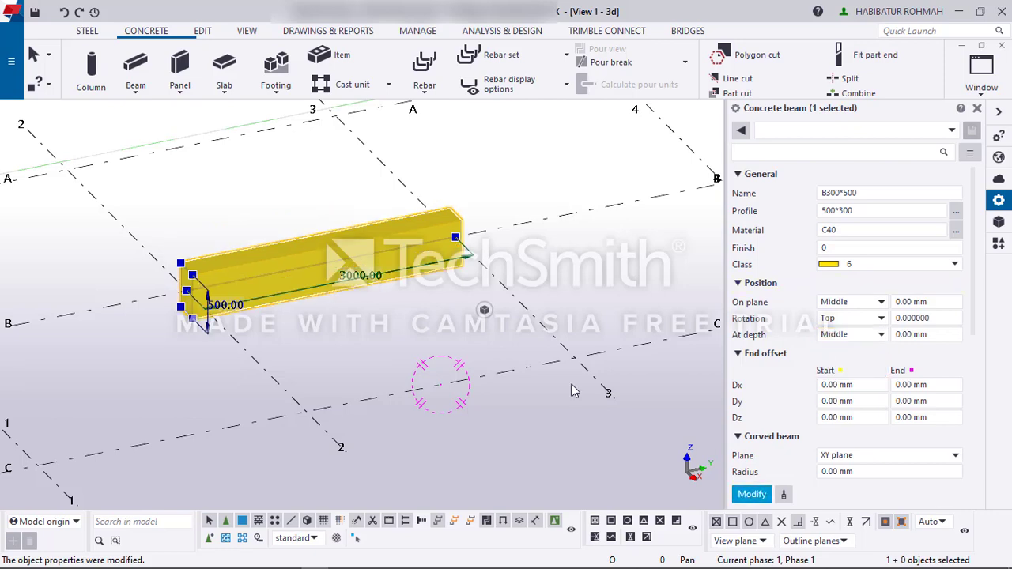
{"action": "left_click", "coordinate": [313, 315]}
{"action": "scroll", "coordinate": [313, 315], "scroll_direction": "down", "scroll_amount": 3}
{"action": "scroll", "coordinate": [307, 301], "scroll_direction": "up", "scroll_amount": 5}
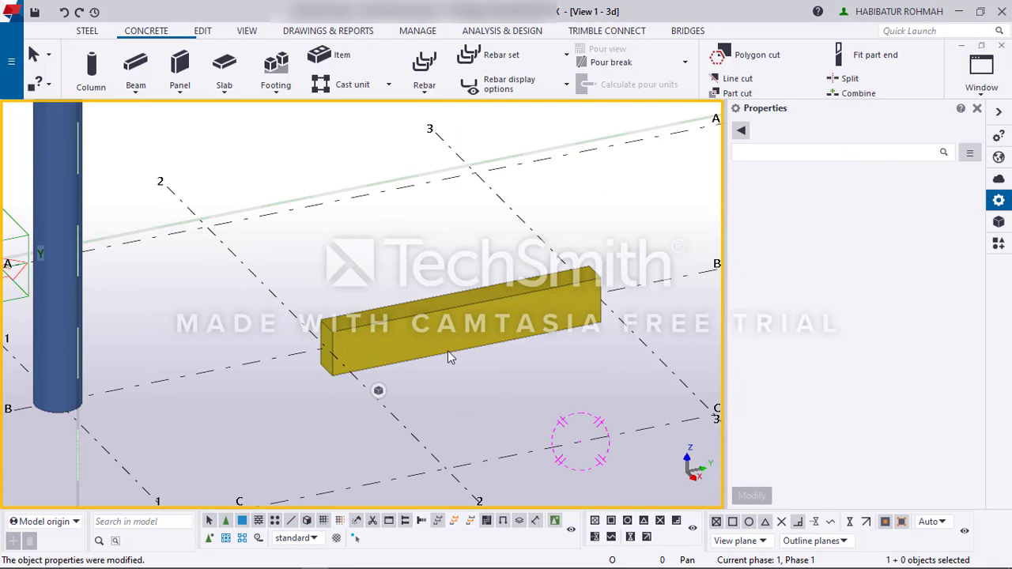
Step: Start a concrete panel and set its plate profile to 3000 mm height and 600 mm width in the profile catalogue
{"action": "left_click", "coordinate": [179, 92]}
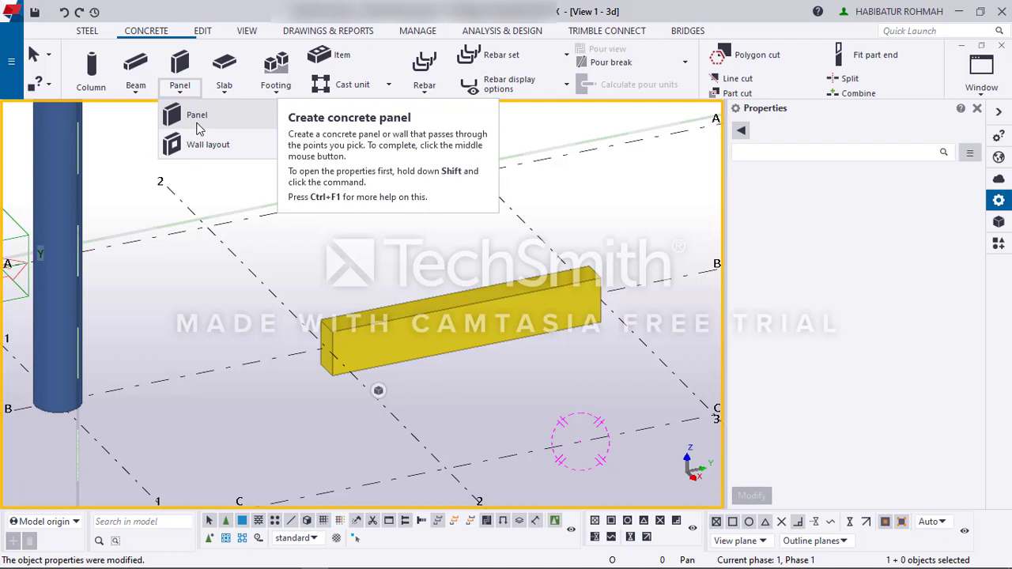
{"action": "left_click", "coordinate": [198, 129]}
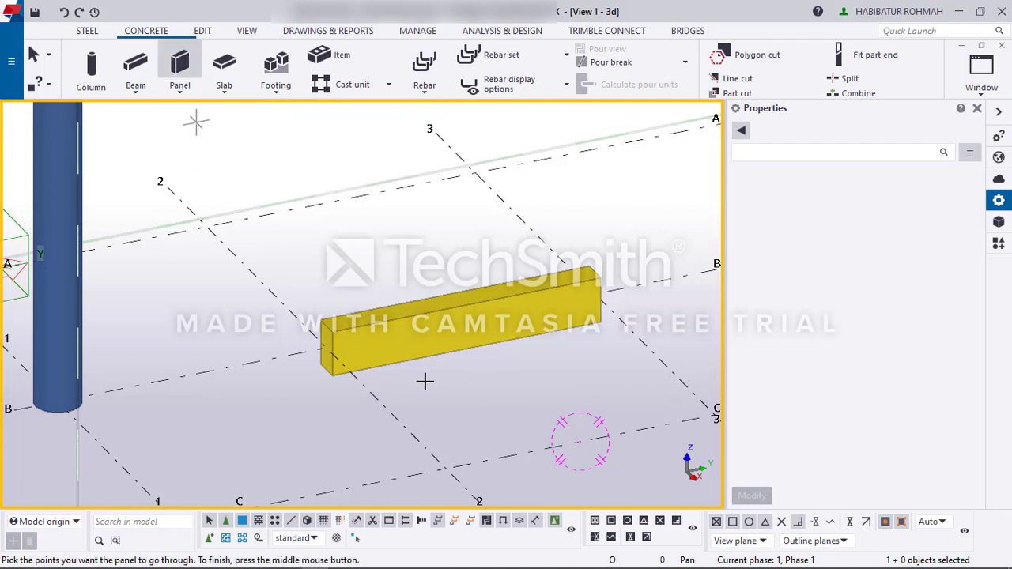
{"action": "scroll", "coordinate": [605, 306], "scroll_direction": "down", "scroll_amount": 2}
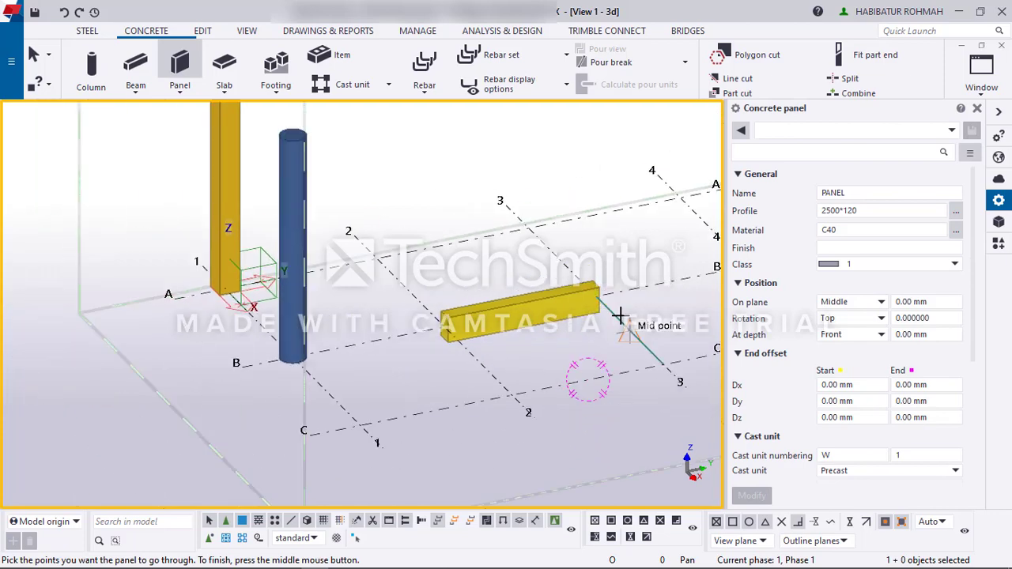
{"action": "middle_click_drag", "start_coordinate": [644, 304], "coordinate": [273, 348]}
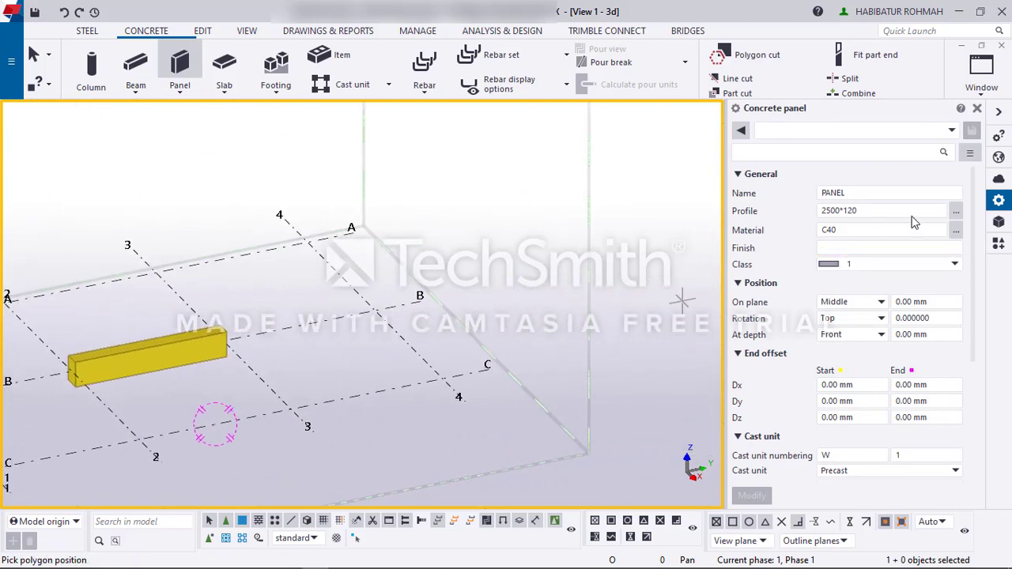
{"action": "left_click", "coordinate": [956, 211]}
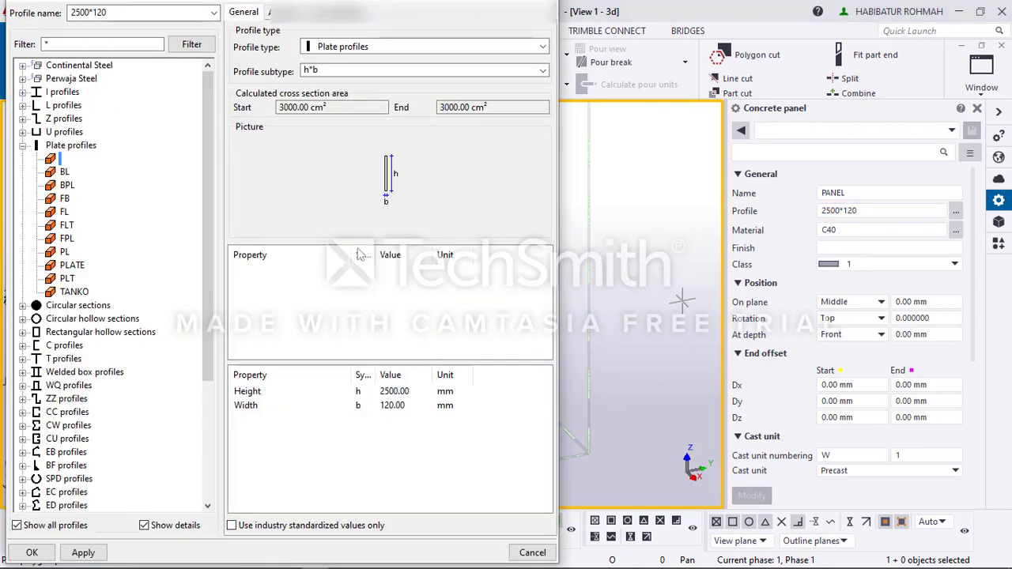
{"action": "left_click", "coordinate": [389, 407]}
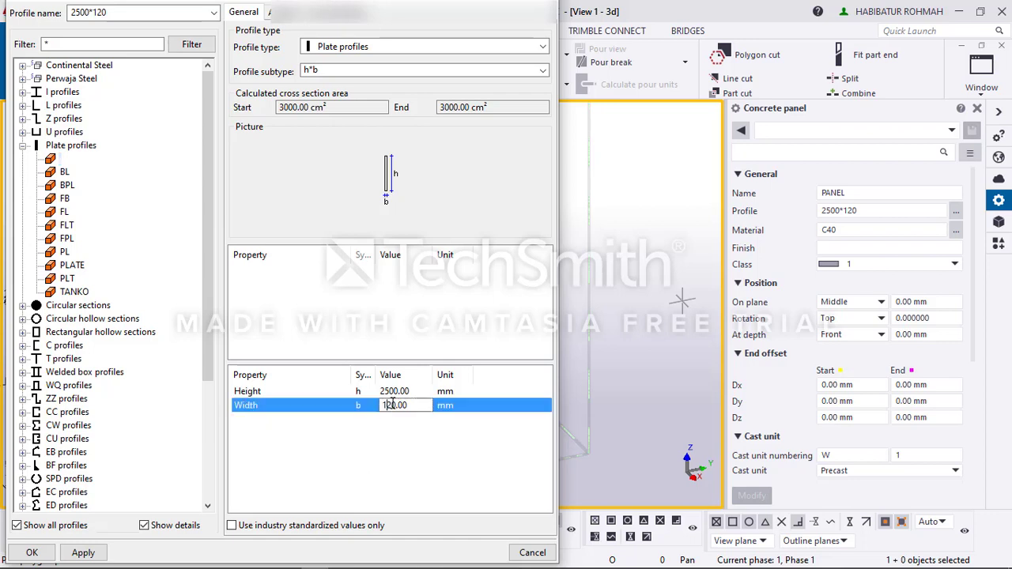
{"action": "type", "text": "600"}
{"action": "left_click", "coordinate": [393, 391]}
{"action": "left_click_drag", "start_coordinate": [392, 391], "coordinate": [342, 391]}
{"action": "type", "text": "3"}
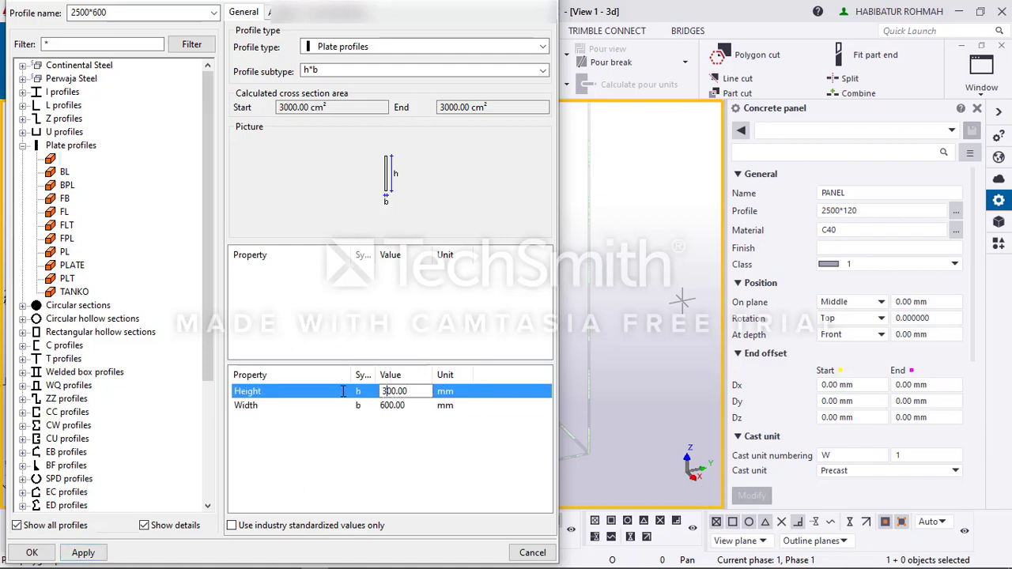
{"action": "type", "text": "0"}
{"action": "left_click", "coordinate": [82, 552]}
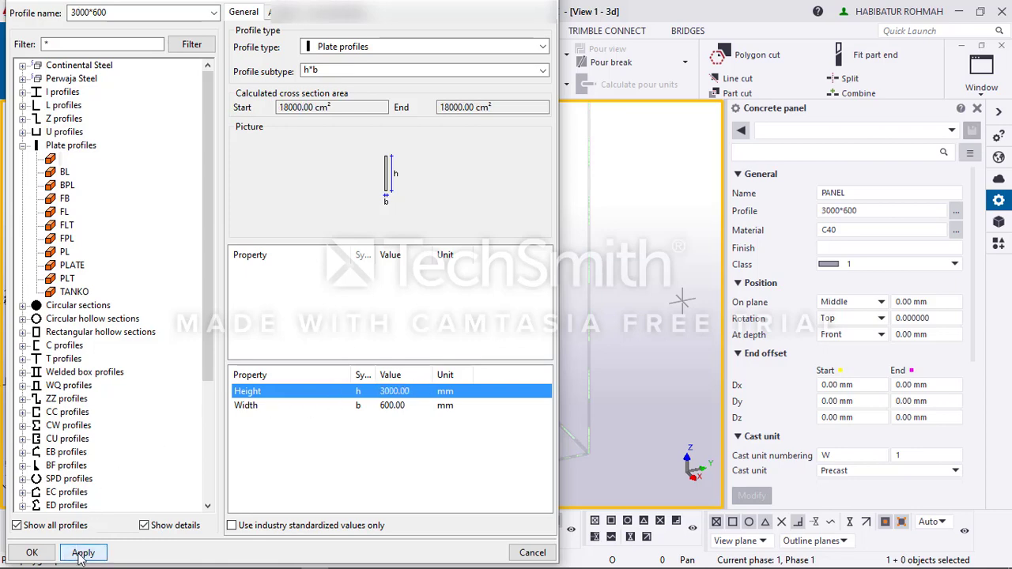
{"action": "left_click", "coordinate": [17, 555]}
Step: Make the panel's cast unit Cast in place and set its rebar-set concrete covers to 50 for top, sides and bottom
{"action": "scroll", "coordinate": [845, 293], "scroll_direction": "down", "scroll_amount": 3}
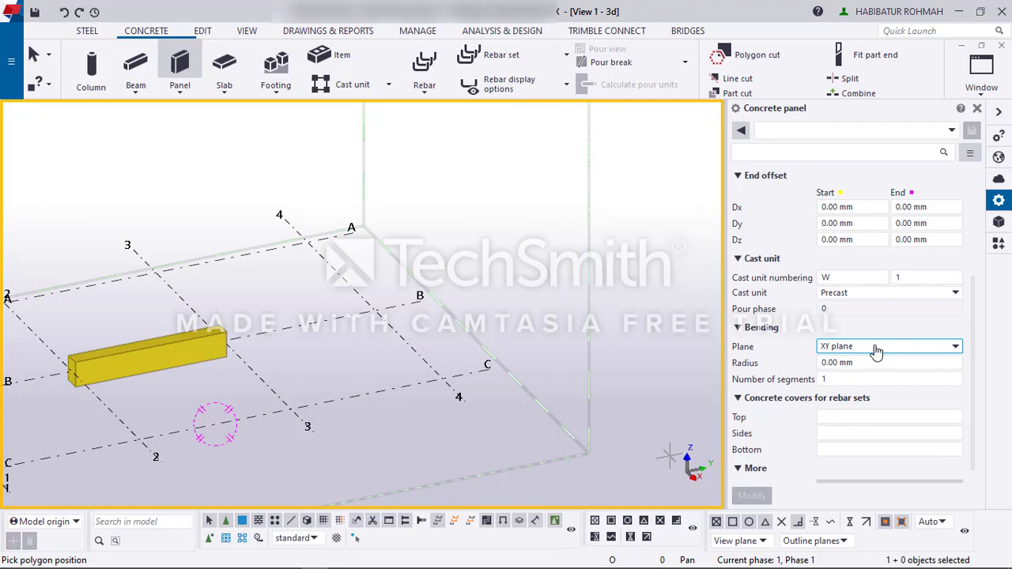
{"action": "left_click", "coordinate": [846, 293]}
{"action": "left_click", "coordinate": [847, 319]}
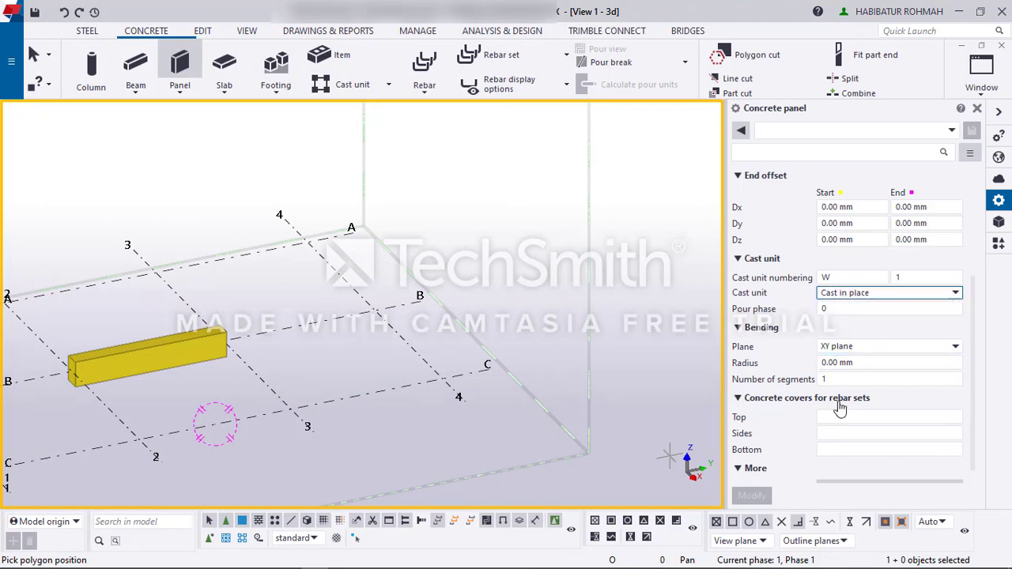
{"action": "left_click", "coordinate": [835, 416]}
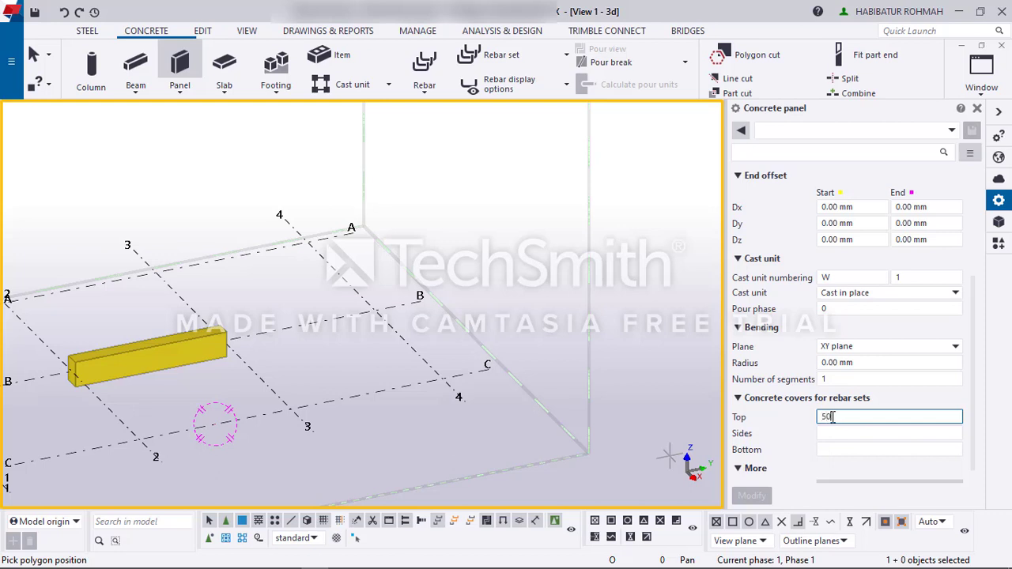
{"action": "key", "text": "Tab"}
{"action": "key", "text": "Tab"}
{"action": "type", "text": "5"}
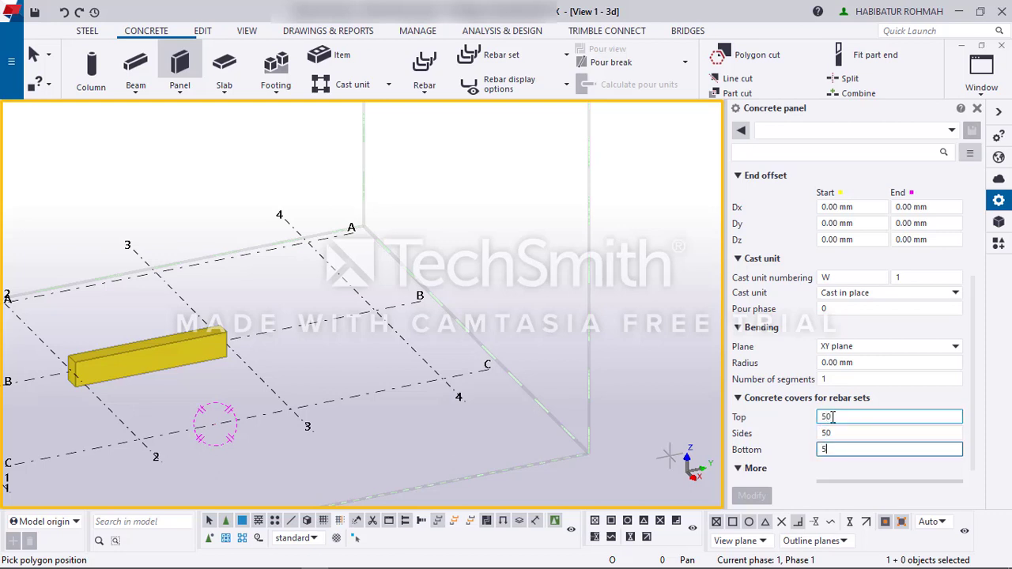
{"action": "type", "text": "0"}
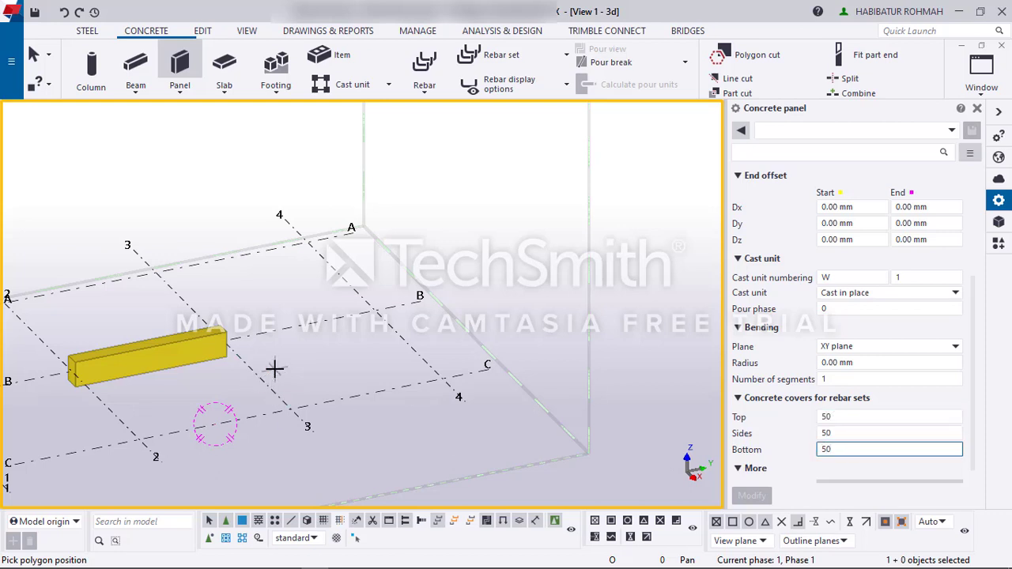
{"action": "scroll", "coordinate": [307, 383], "scroll_direction": "up", "scroll_amount": 1}
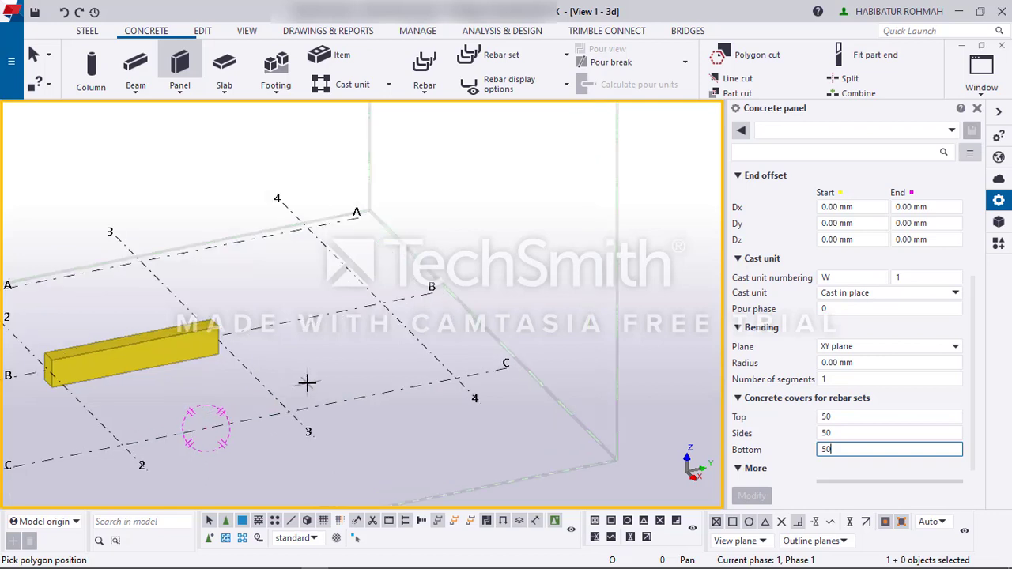
{"action": "key", "text": "Return"}
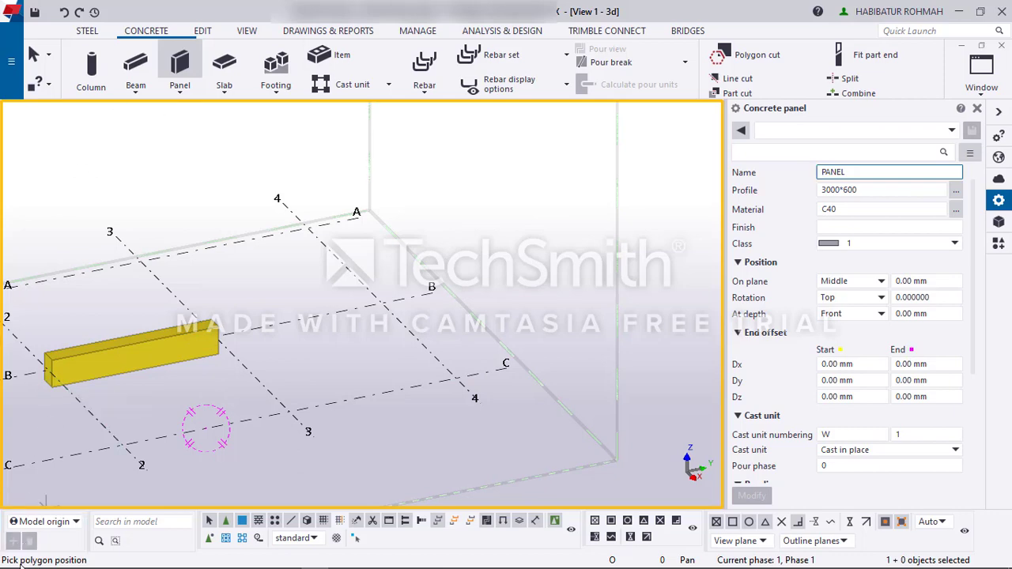
Step: Place an L-shaped 3000*600 panel through grid intersections C/3, C/4 and B/4, and end the panel command
{"action": "scroll", "coordinate": [291, 412], "scroll_direction": "up", "scroll_amount": 2}
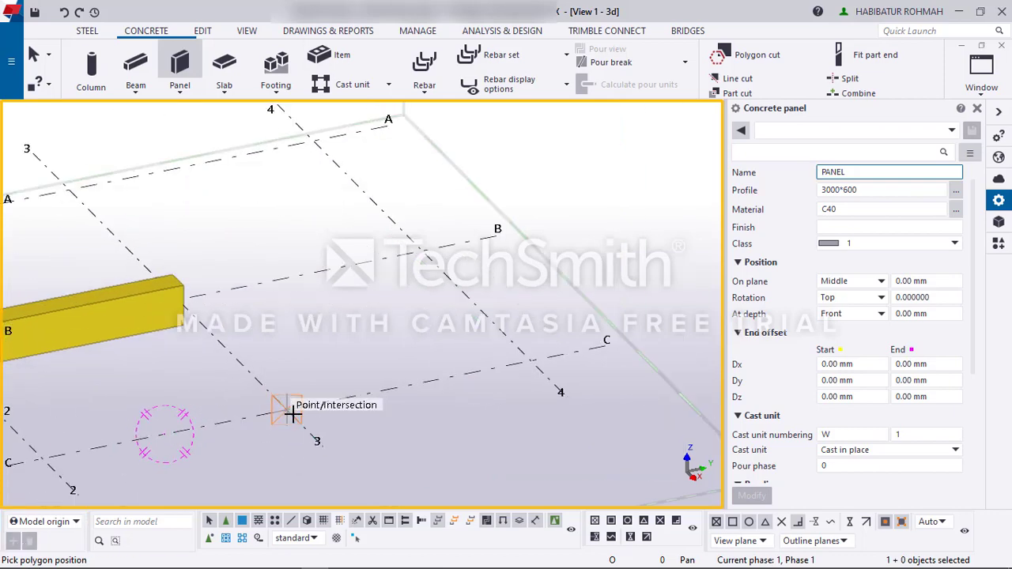
{"action": "left_click", "coordinate": [289, 410]}
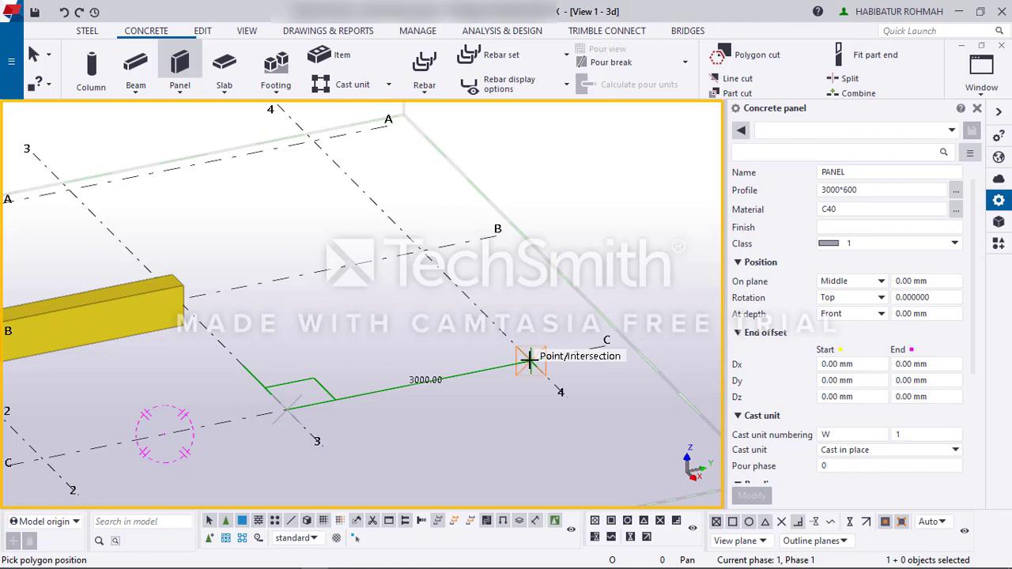
{"action": "left_click", "coordinate": [529, 361]}
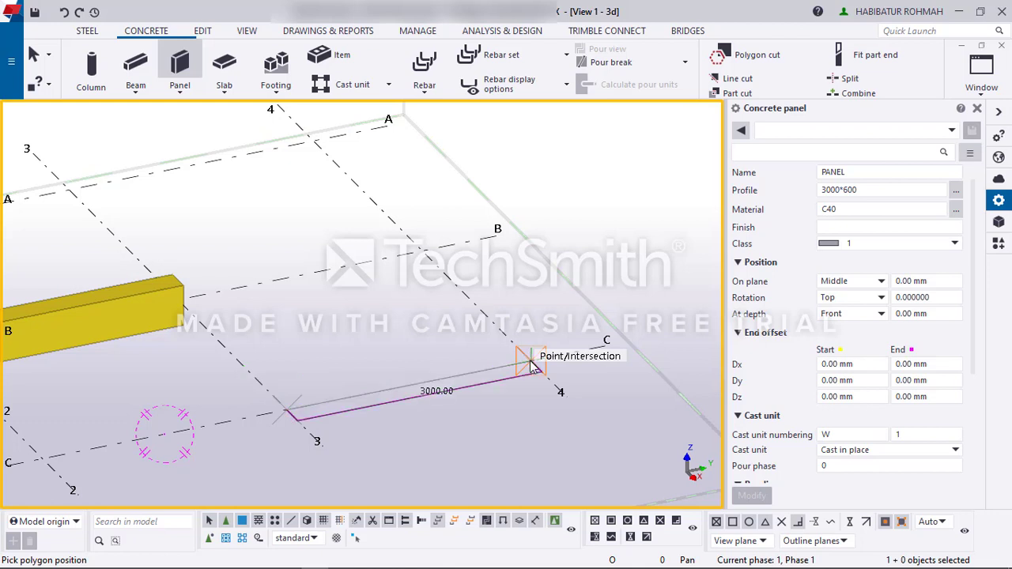
{"action": "left_click", "coordinate": [421, 251]}
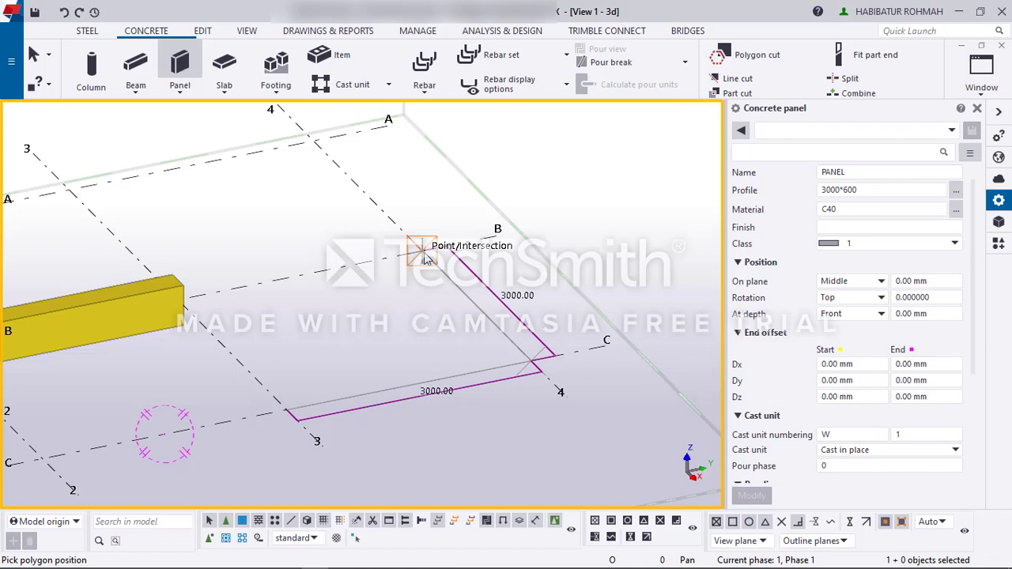
{"action": "middle_click", "coordinate": [427, 258]}
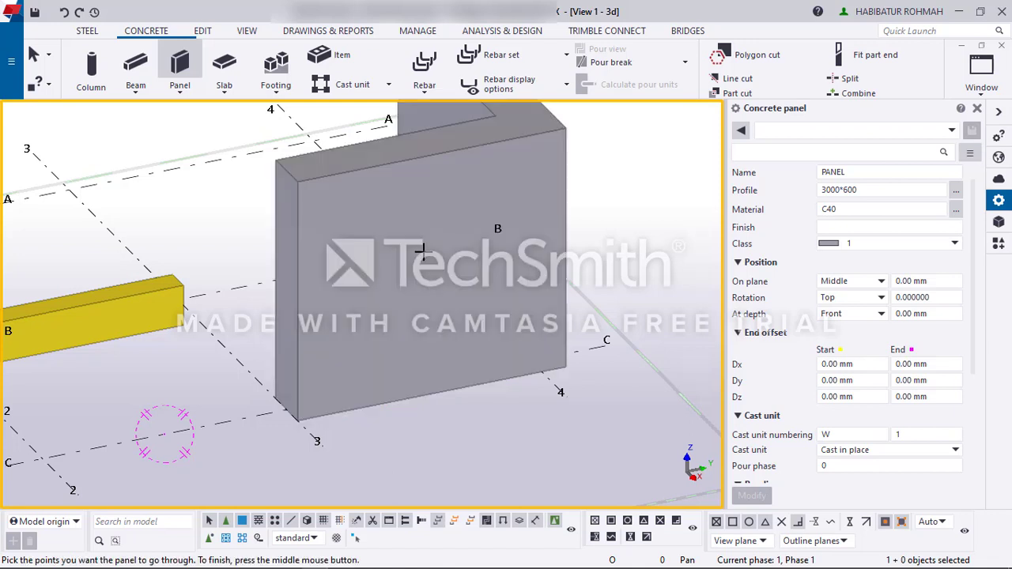
{"action": "right_click", "coordinate": [477, 313]}
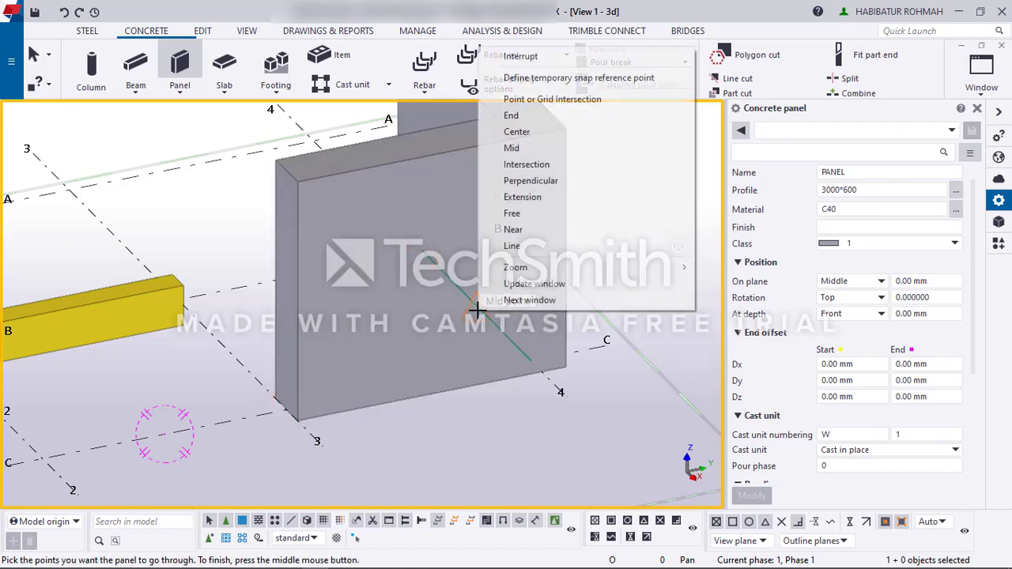
{"action": "left_click", "coordinate": [536, 57]}
{"action": "scroll", "coordinate": [416, 366], "scroll_direction": "down", "scroll_amount": 3}
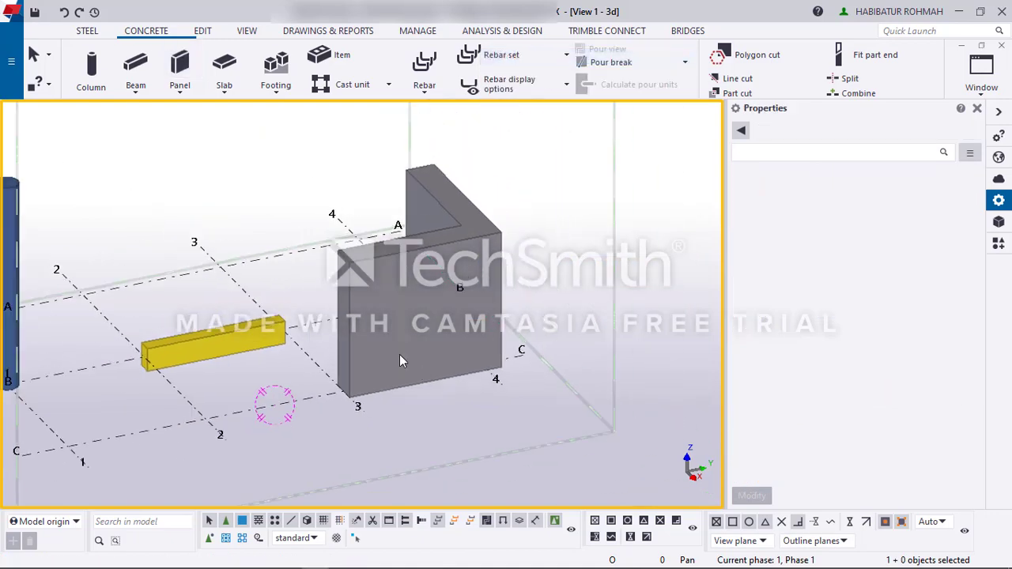
Step: Change the L-shaped panel's profile to 3000*200, apply the modification and deselect the panel
{"action": "middle_click_drag", "start_coordinate": [400, 357], "coordinate": [534, 354]}
{"action": "left_click", "coordinate": [534, 353]}
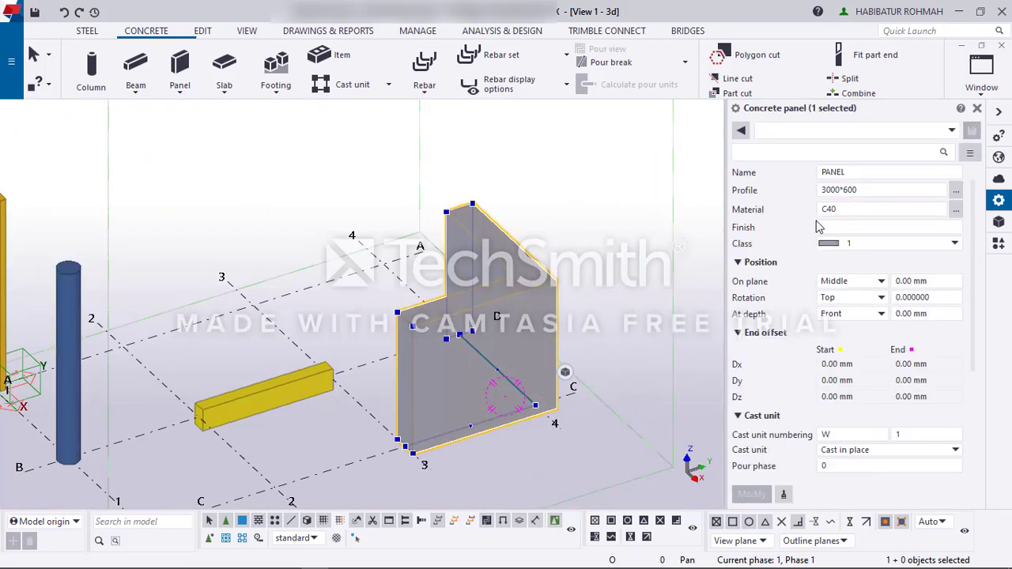
{"action": "left_click", "coordinate": [411, 455]}
{"action": "scroll", "coordinate": [423, 354], "scroll_direction": "up", "scroll_amount": 3}
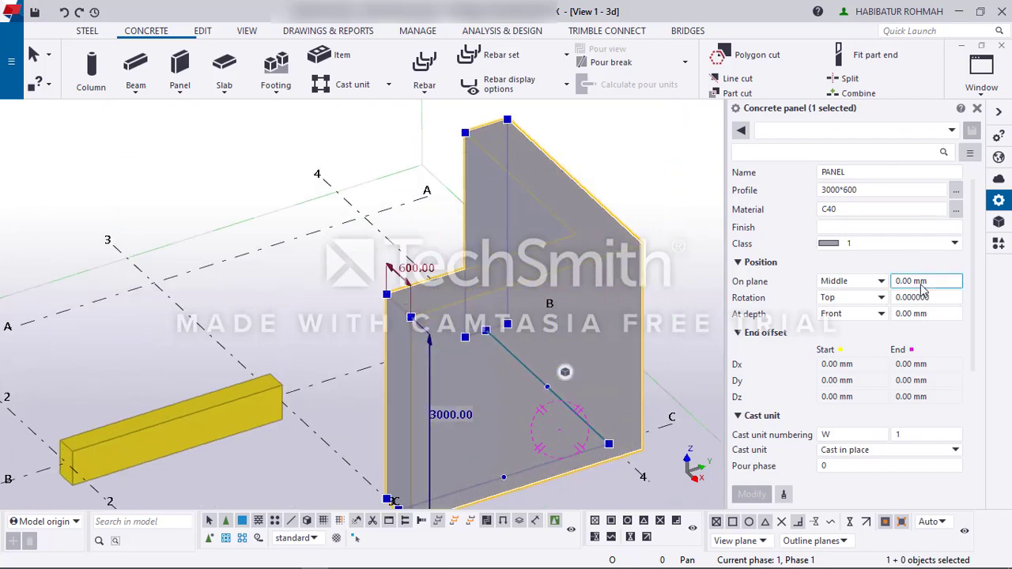
{"action": "left_click", "coordinate": [847, 190]}
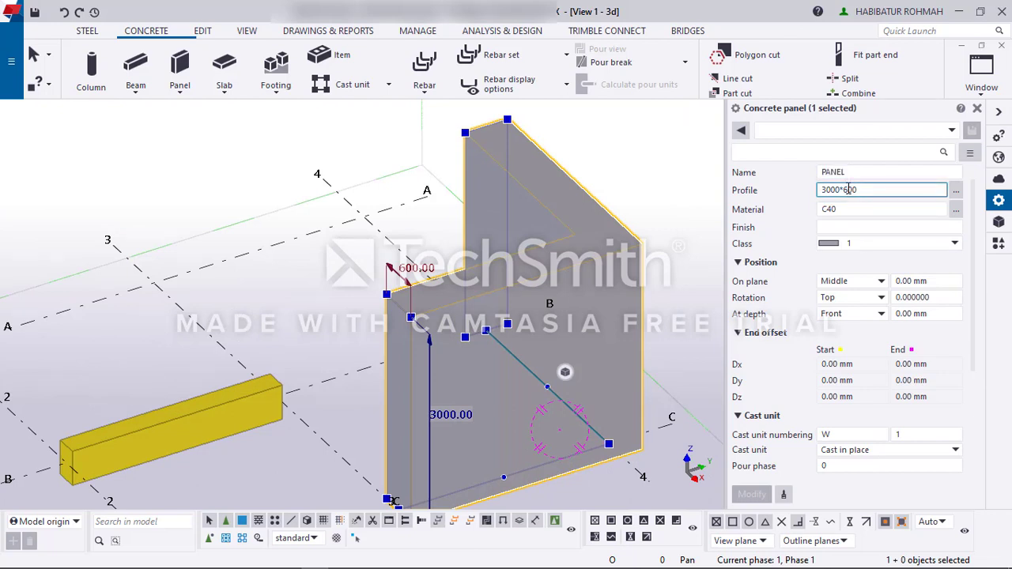
{"action": "double_click", "coordinate": [849, 189]}
{"action": "type", "text": "200"}
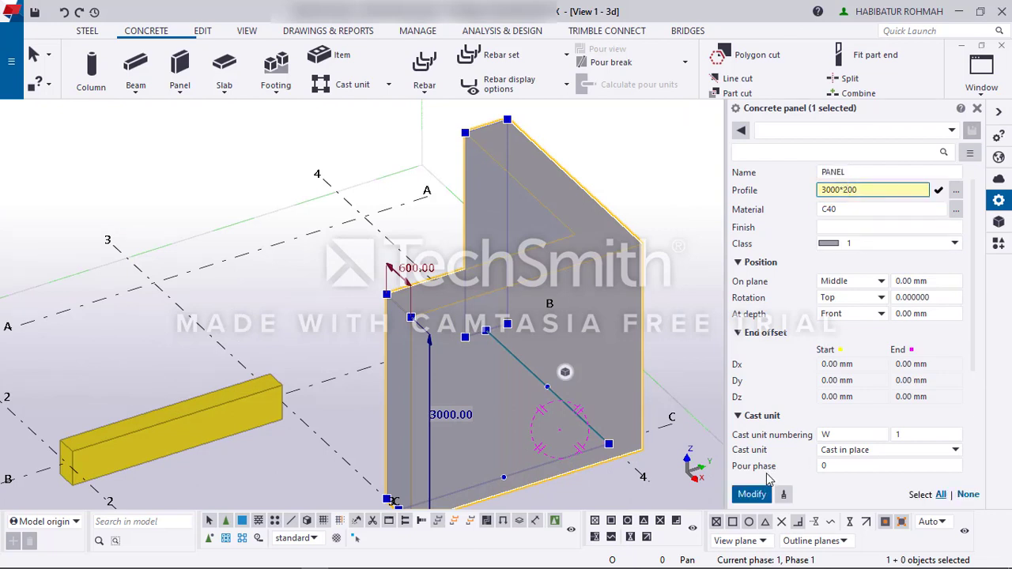
{"action": "left_click", "coordinate": [751, 494]}
{"action": "left_click", "coordinate": [613, 156]}
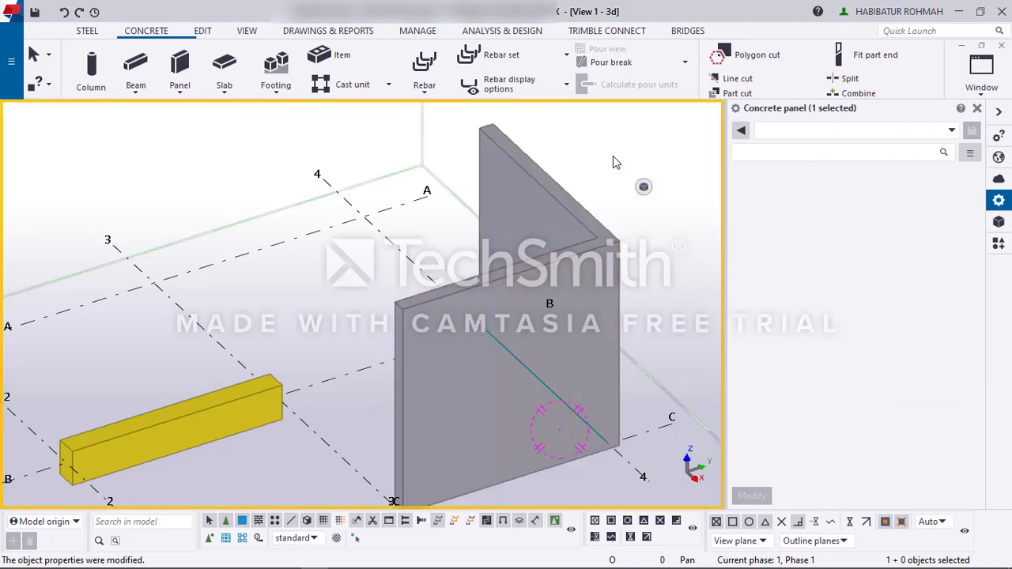
Step: Delete the L-shaped panel at grid lines C and 4
{"action": "scroll", "coordinate": [456, 389], "scroll_direction": "down", "scroll_amount": 3}
{"action": "scroll", "coordinate": [456, 389], "scroll_direction": "up", "scroll_amount": 3}
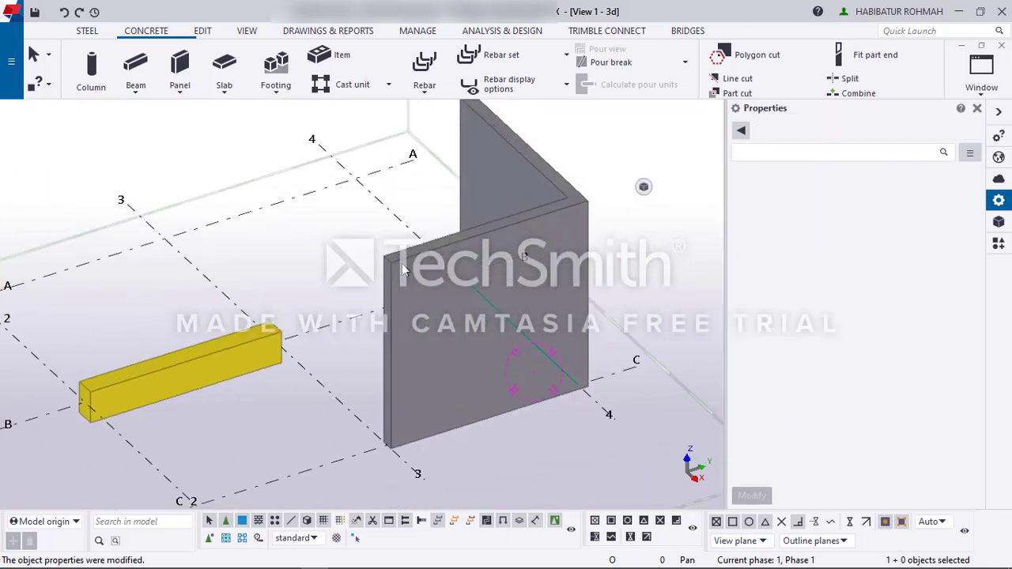
{"action": "left_click", "coordinate": [401, 263]}
{"action": "key", "text": "Delete"}
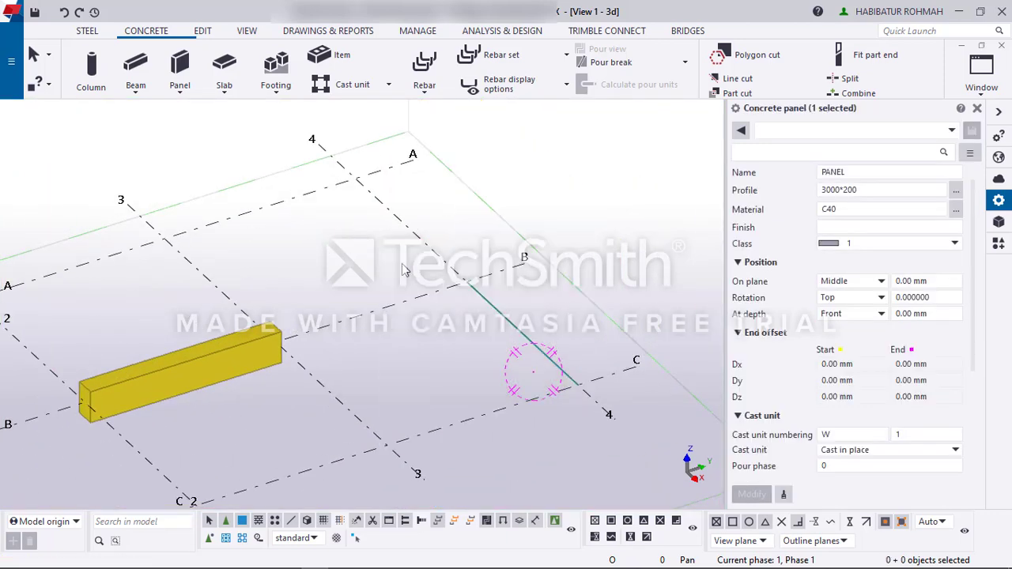
Step: Place a straight 3000*200 concrete panel along grid line C from intersection C/3 to C/4
{"action": "left_click", "coordinate": [182, 67]}
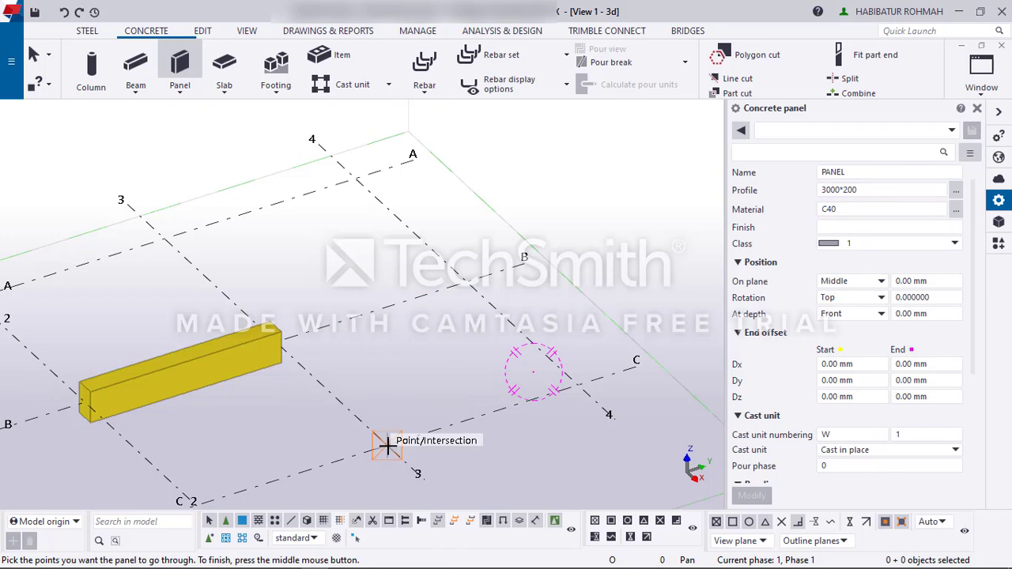
{"action": "left_click", "coordinate": [386, 444]}
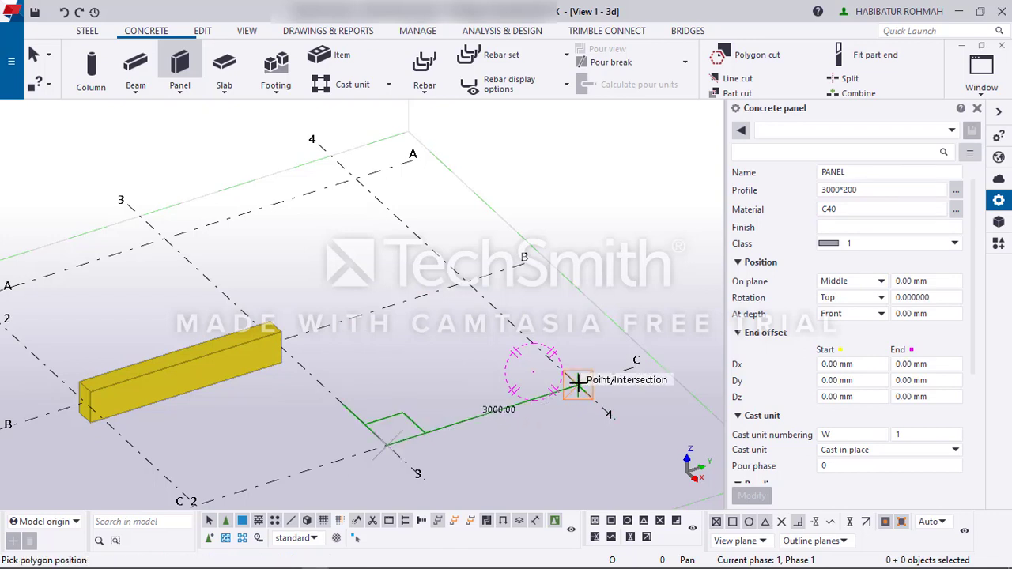
{"action": "left_click", "coordinate": [578, 383]}
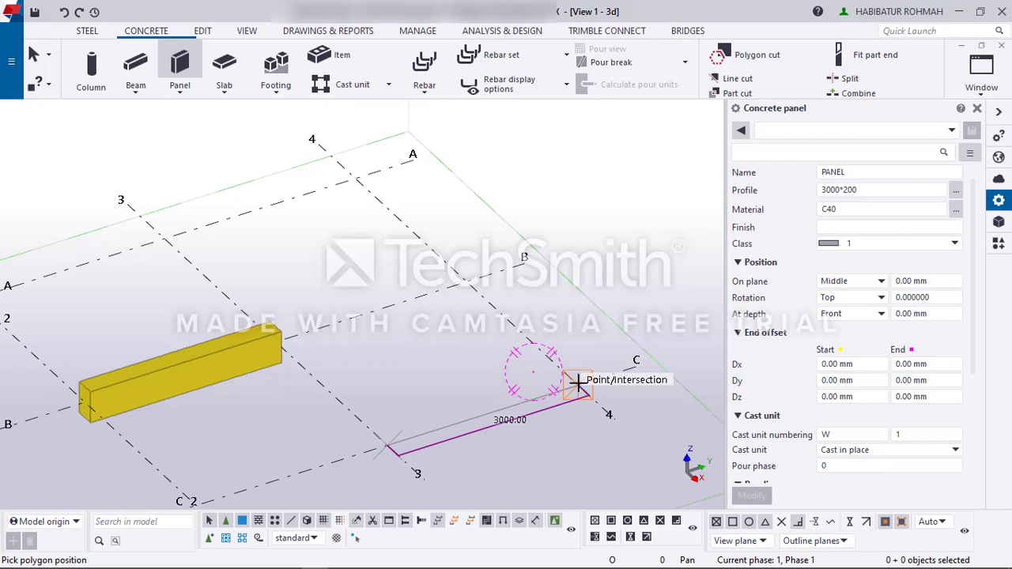
{"action": "middle_click", "coordinate": [581, 385]}
Step: Place a second 3000*200 panel through grid intersections B/4, A/4, A/3 and A/2, and end the panel command
{"action": "scroll", "coordinate": [545, 360], "scroll_direction": "down", "scroll_amount": 2}
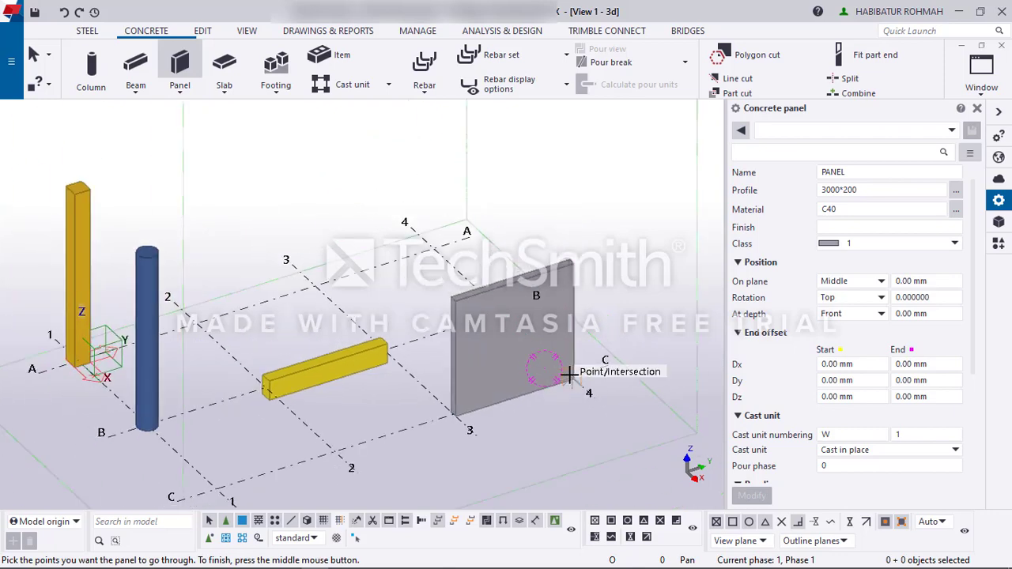
{"action": "middle_click_drag", "start_coordinate": [570, 370], "coordinate": [587, 350], "text": "ctrl"}
{"action": "scroll", "coordinate": [563, 341], "scroll_direction": "down", "scroll_amount": 2}
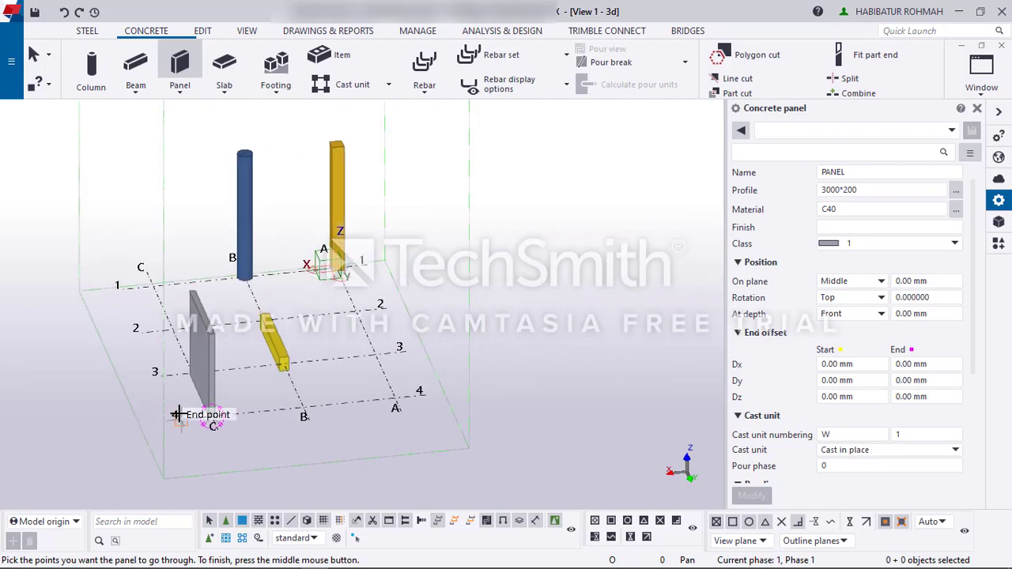
{"action": "scroll", "coordinate": [203, 414], "scroll_direction": "up", "scroll_amount": 3}
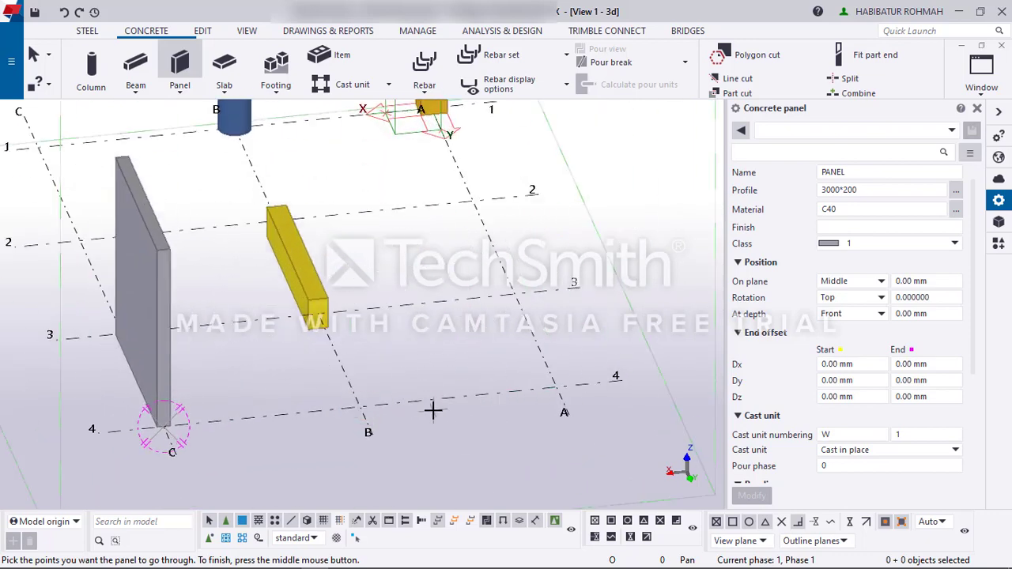
{"action": "left_click", "coordinate": [358, 405]}
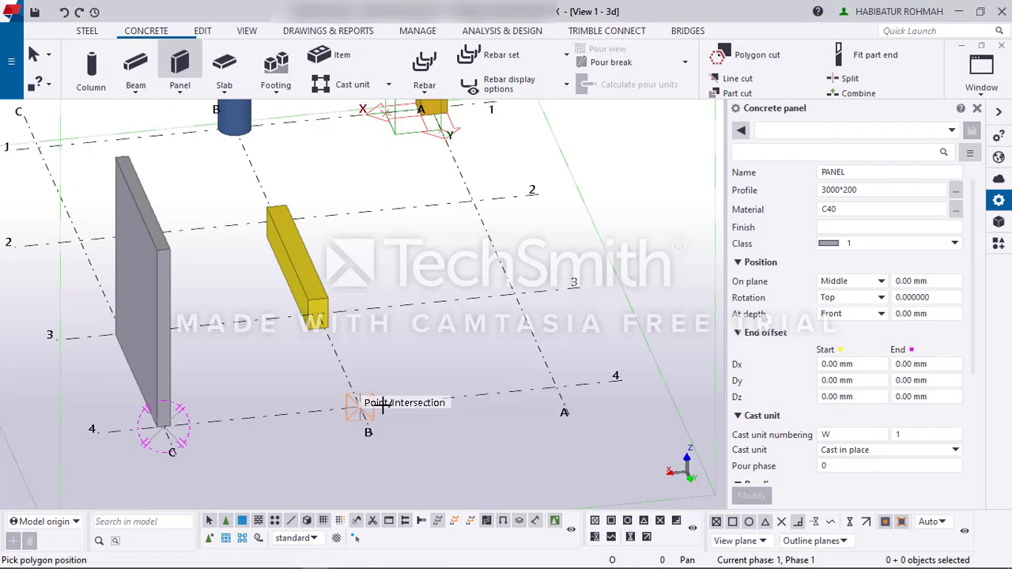
{"action": "left_click", "coordinate": [560, 389]}
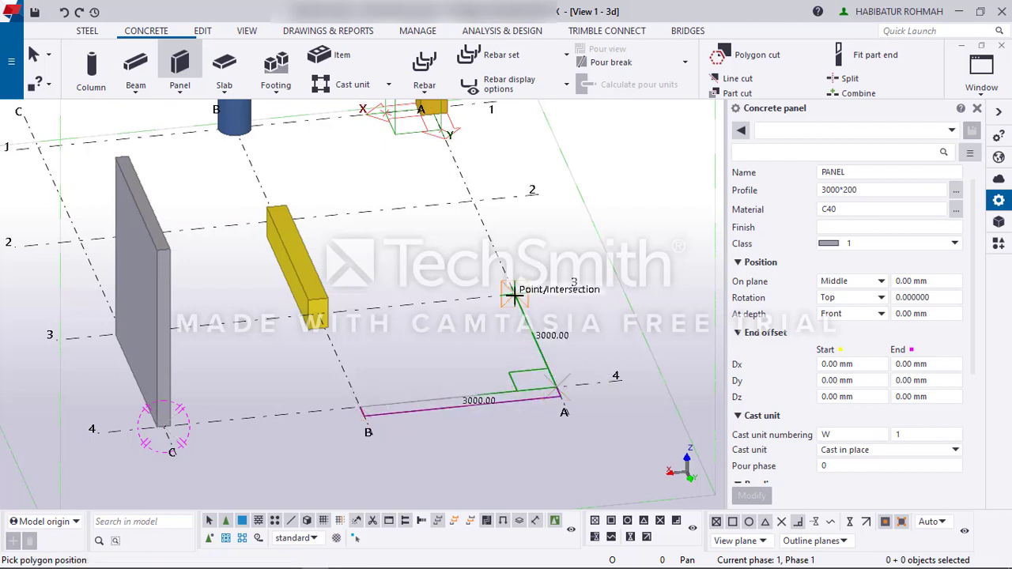
{"action": "left_click", "coordinate": [514, 295]}
{"action": "left_click", "coordinate": [472, 199]}
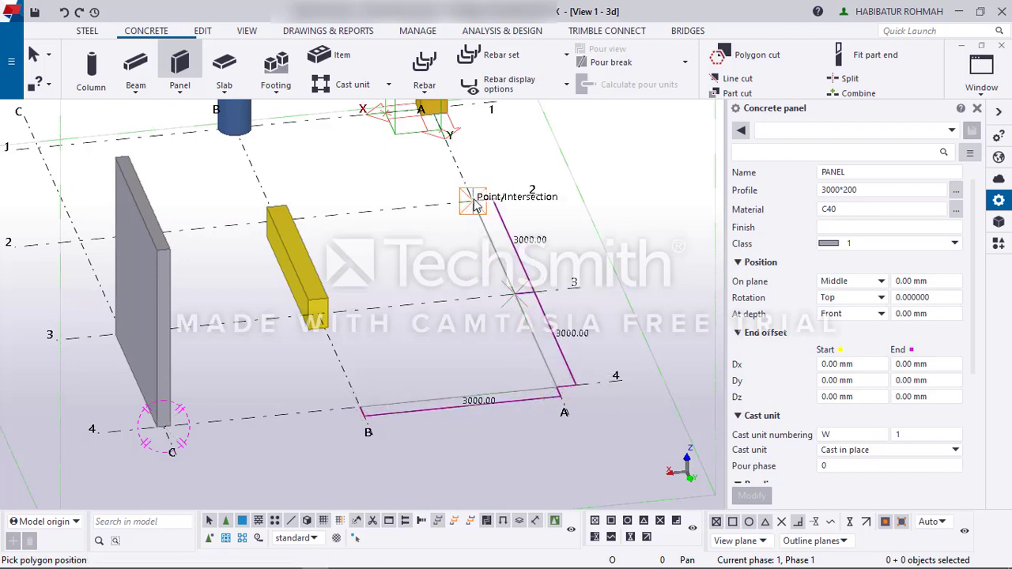
{"action": "middle_click", "coordinate": [473, 199]}
{"action": "scroll", "coordinate": [372, 344], "scroll_direction": "down", "scroll_amount": 3}
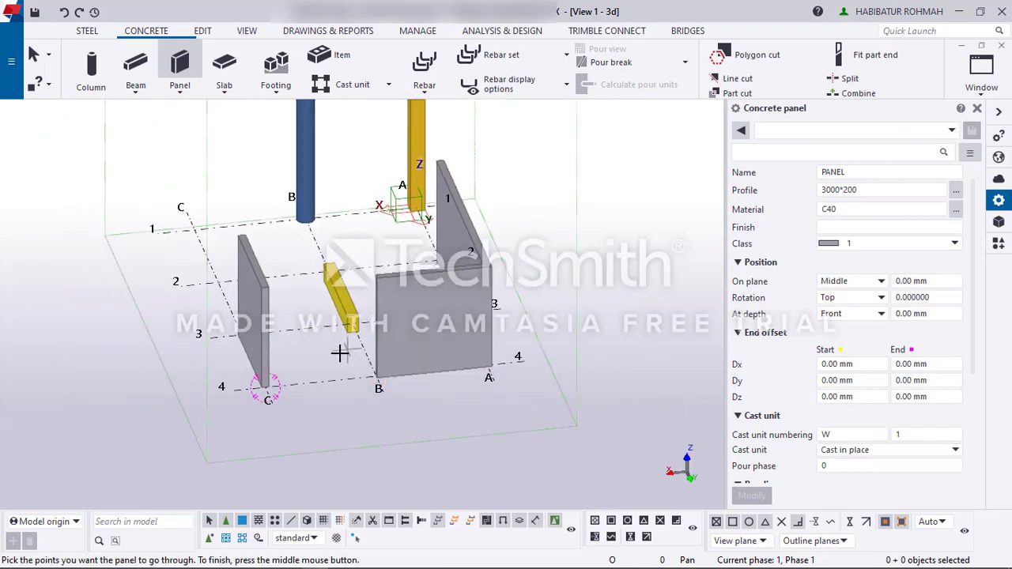
{"action": "scroll", "coordinate": [336, 356], "scroll_direction": "up", "scroll_amount": 2}
{"action": "right_click", "coordinate": [336, 355]}
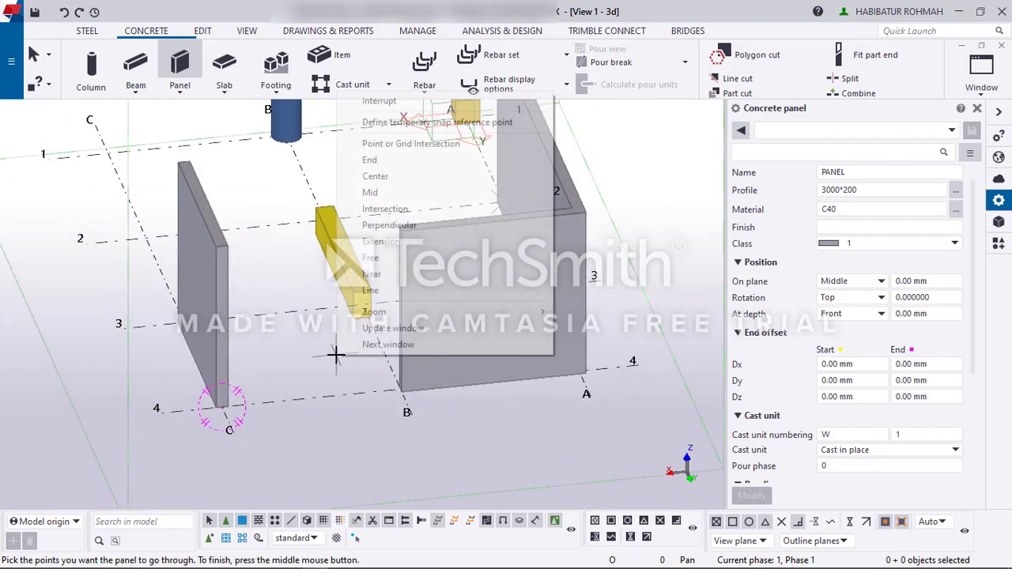
{"action": "left_click", "coordinate": [373, 99]}
Step: Start a concrete slab and set its thickness to 140
{"action": "middle_click_drag", "start_coordinate": [330, 387], "coordinate": [297, 360], "text": "ctrl"}
{"action": "scroll", "coordinate": [299, 450], "scroll_direction": "up", "scroll_amount": 3}
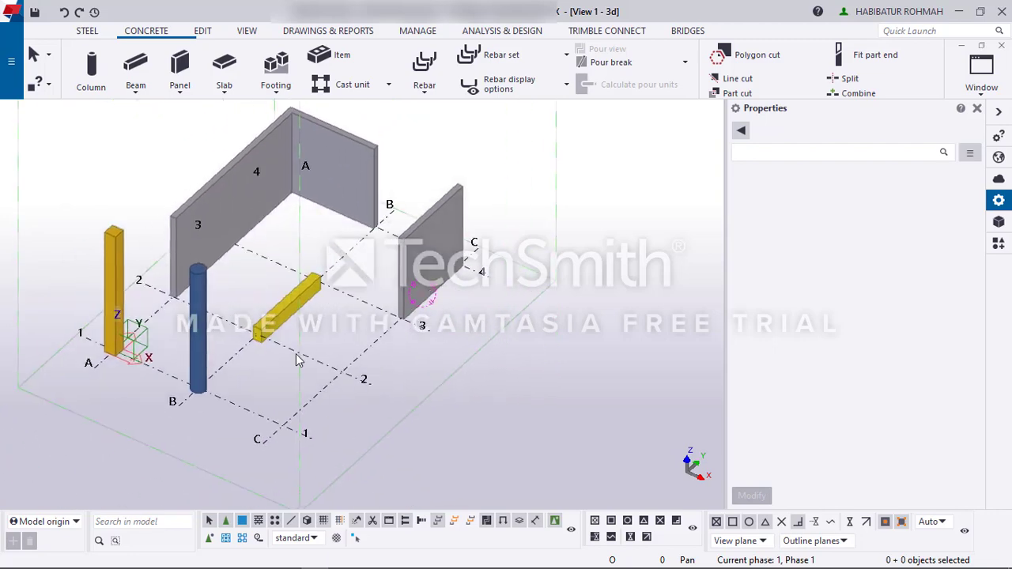
{"action": "scroll", "coordinate": [298, 360], "scroll_direction": "up", "scroll_amount": 2}
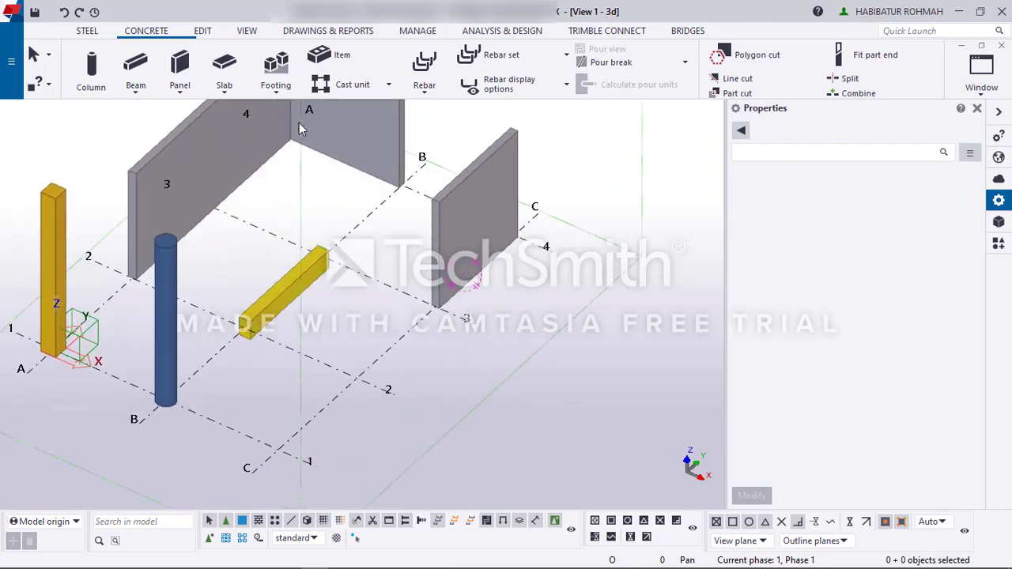
{"action": "left_click", "coordinate": [276, 85]}
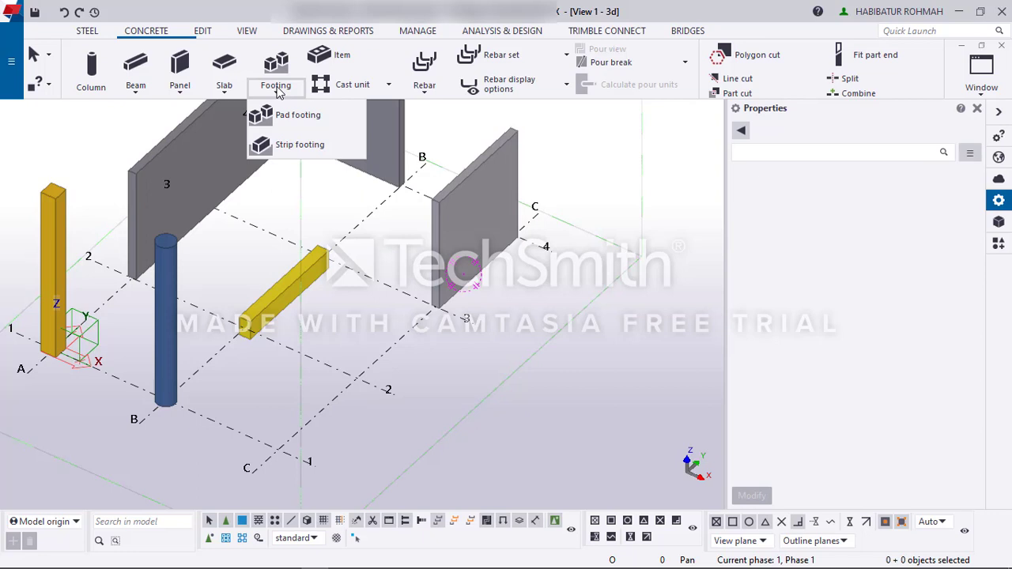
{"action": "left_click", "coordinate": [225, 91]}
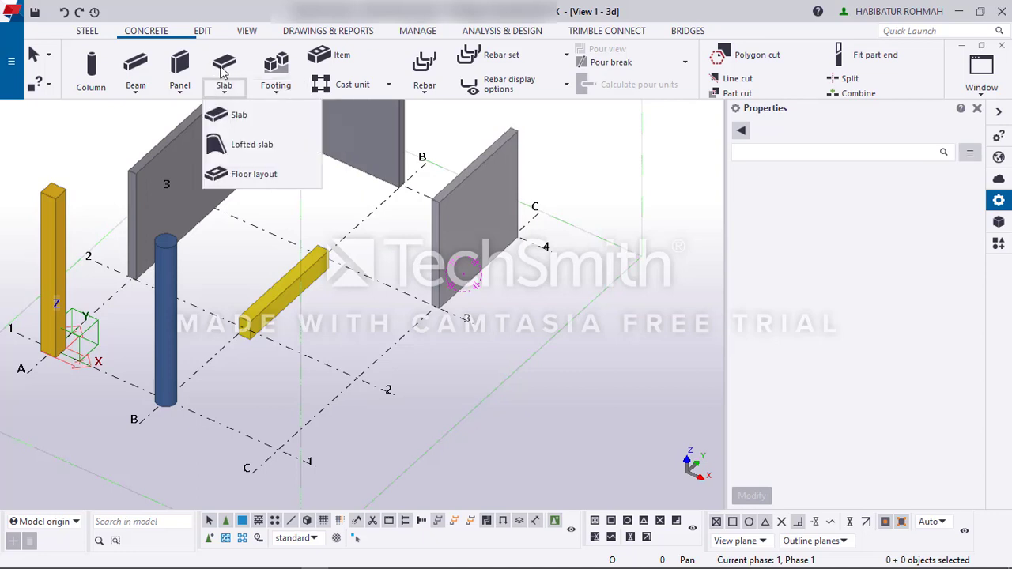
{"action": "left_click", "coordinate": [238, 115]}
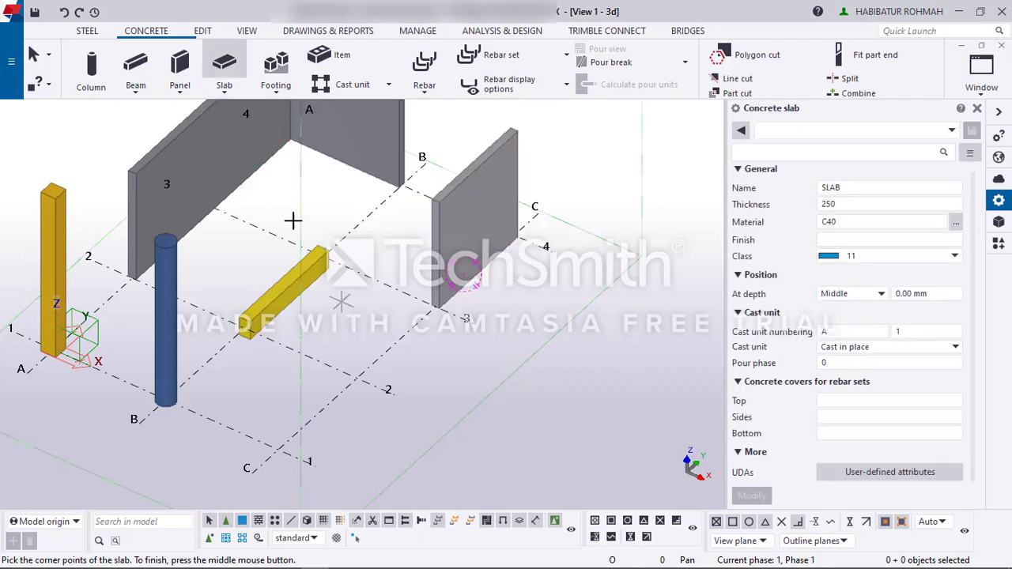
{"action": "double_click", "coordinate": [839, 205]}
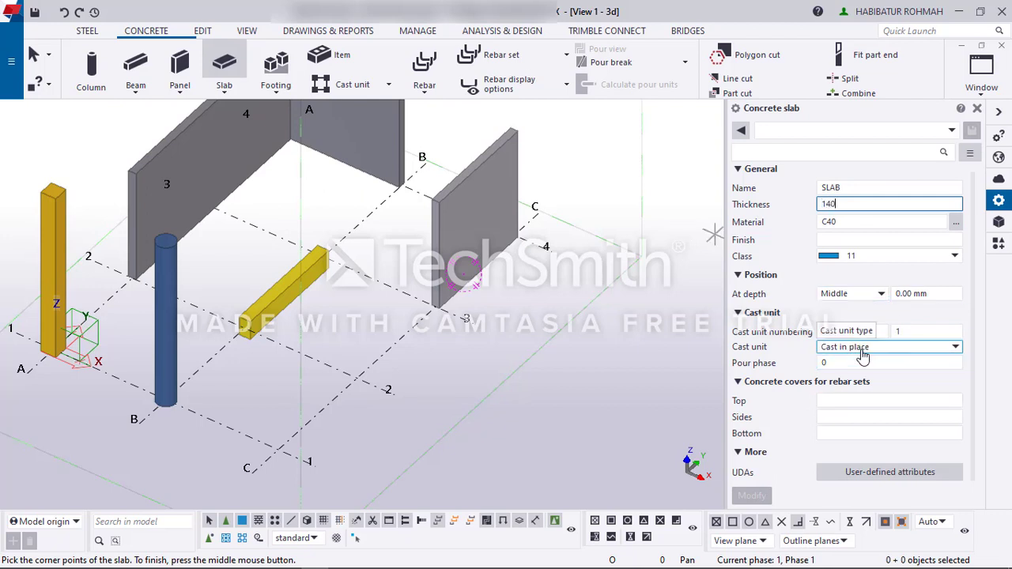
Step: Set the slab's rebar-set concrete covers to 30 for top, sides and bottom
{"action": "left_click", "coordinate": [842, 400]}
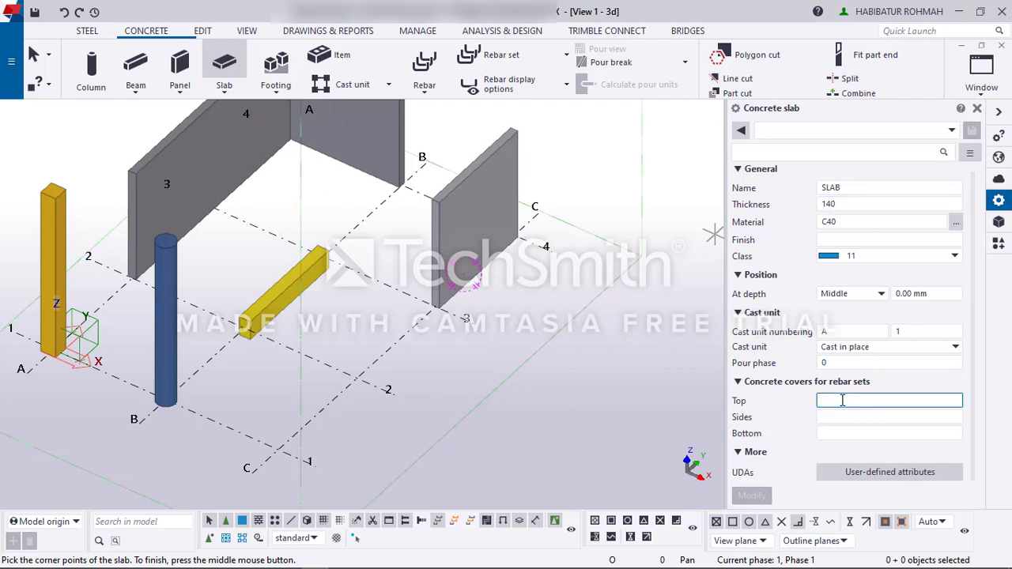
{"action": "type", "text": "30"}
{"action": "left_click", "coordinate": [851, 417]}
{"action": "type", "text": "30"}
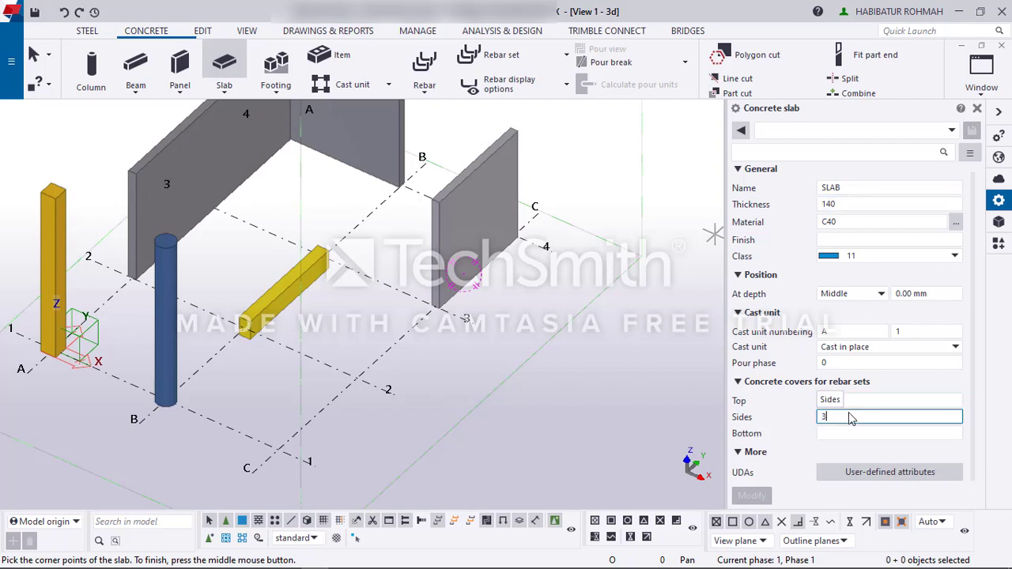
{"action": "key", "text": "Tab"}
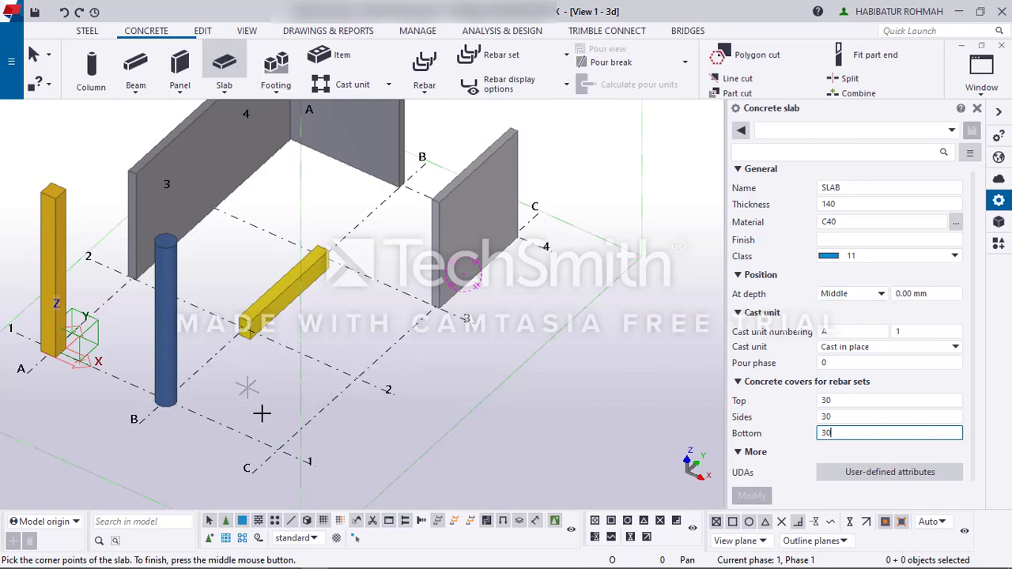
{"action": "scroll", "coordinate": [252, 427], "scroll_direction": "up", "scroll_amount": 2}
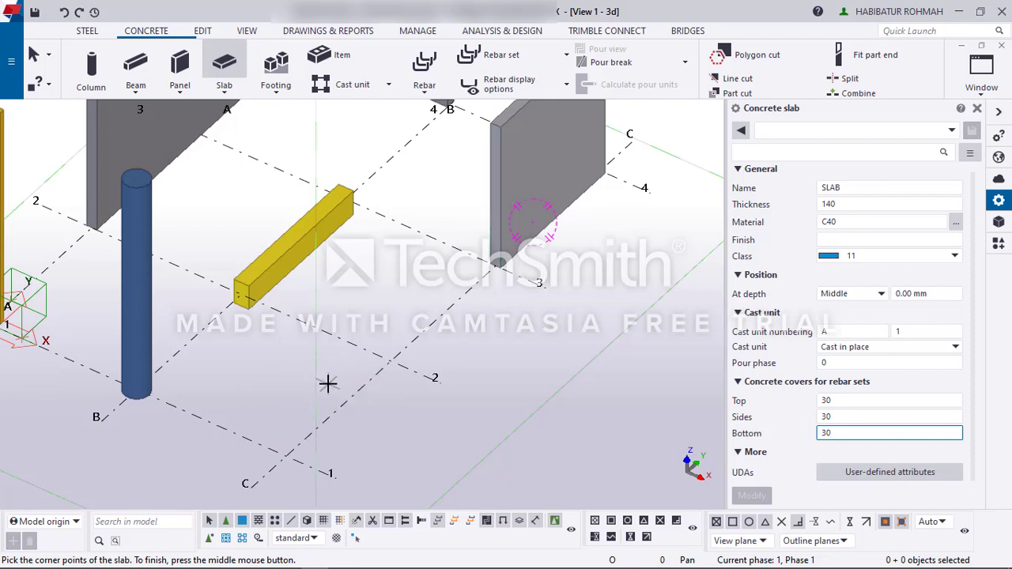
Step: Place the 140 thick slab through grid intersections C/1, C/2, B/2 and B/1, close its outline, and end the slab command
{"action": "left_click", "coordinate": [286, 452]}
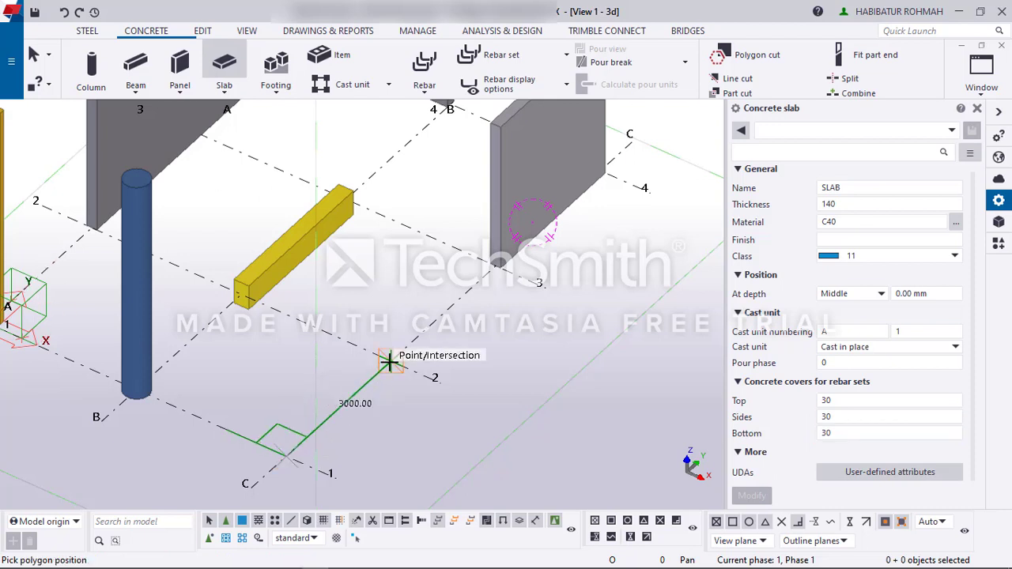
{"action": "left_click", "coordinate": [388, 361]}
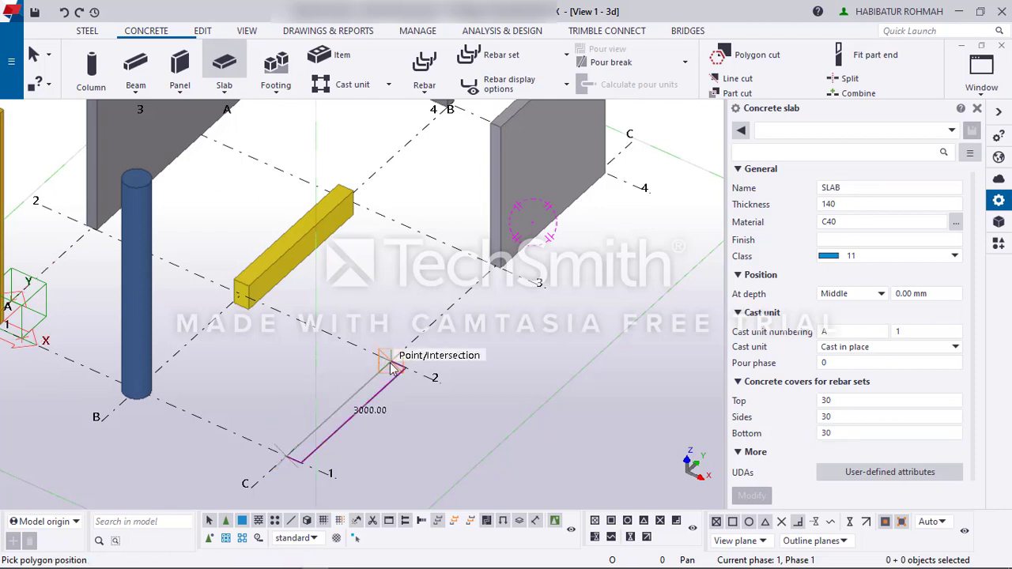
{"action": "left_click", "coordinate": [238, 293]}
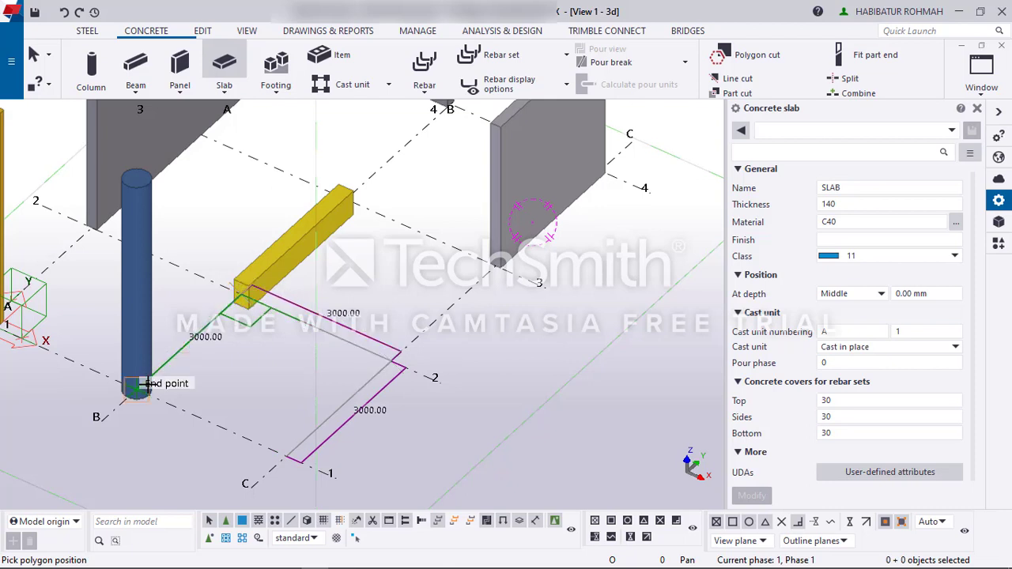
{"action": "left_click", "coordinate": [135, 391]}
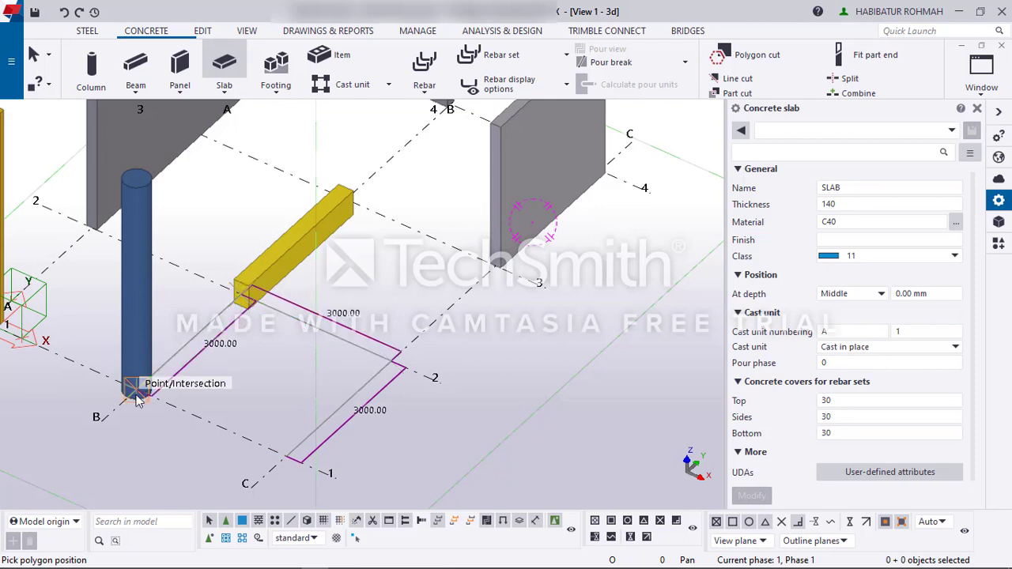
{"action": "left_click", "coordinate": [286, 456]}
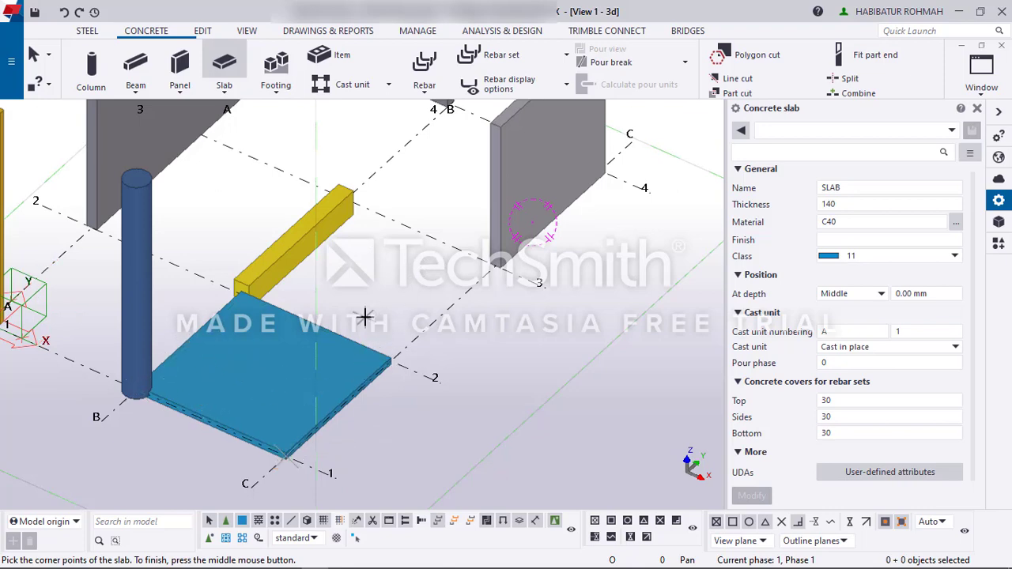
{"action": "scroll", "coordinate": [316, 308], "scroll_direction": "down", "scroll_amount": 2}
{"action": "scroll", "coordinate": [301, 350], "scroll_direction": "up", "scroll_amount": 3}
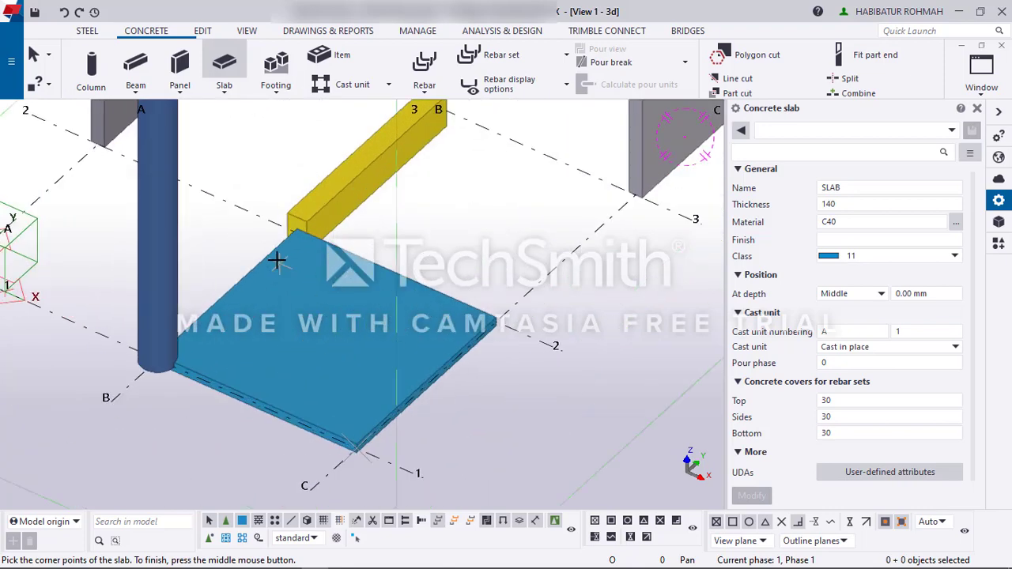
{"action": "scroll", "coordinate": [512, 269], "scroll_direction": "down", "scroll_amount": 2}
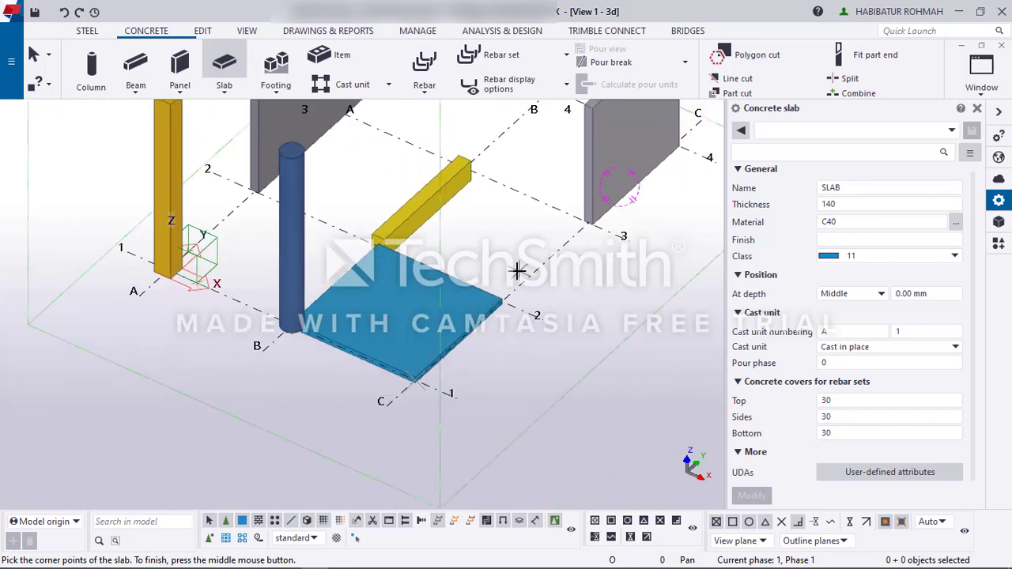
{"action": "right_click", "coordinate": [507, 199]}
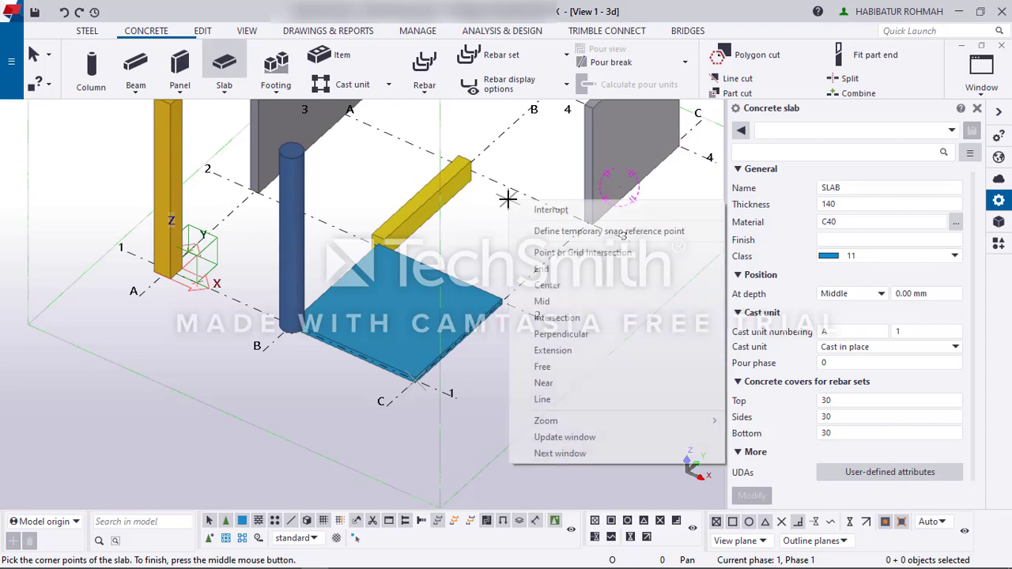
{"action": "left_click", "coordinate": [522, 206]}
Step: Delete the straight panel on grid line C, the beam on grid line B and the L-shaped panel
{"action": "scroll", "coordinate": [507, 258], "scroll_direction": "down", "scroll_amount": 3}
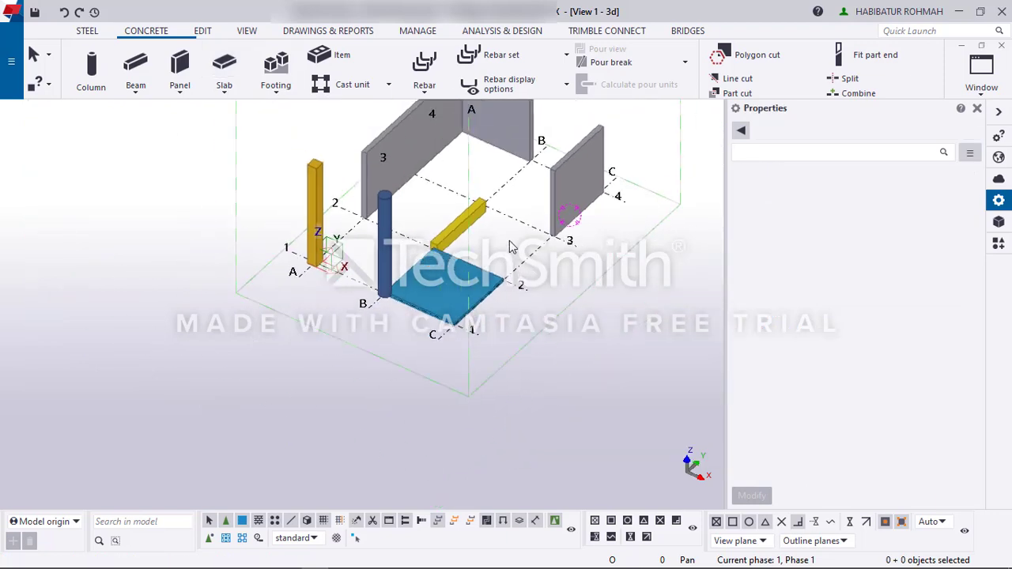
{"action": "scroll", "coordinate": [468, 217], "scroll_direction": "up", "scroll_amount": 4}
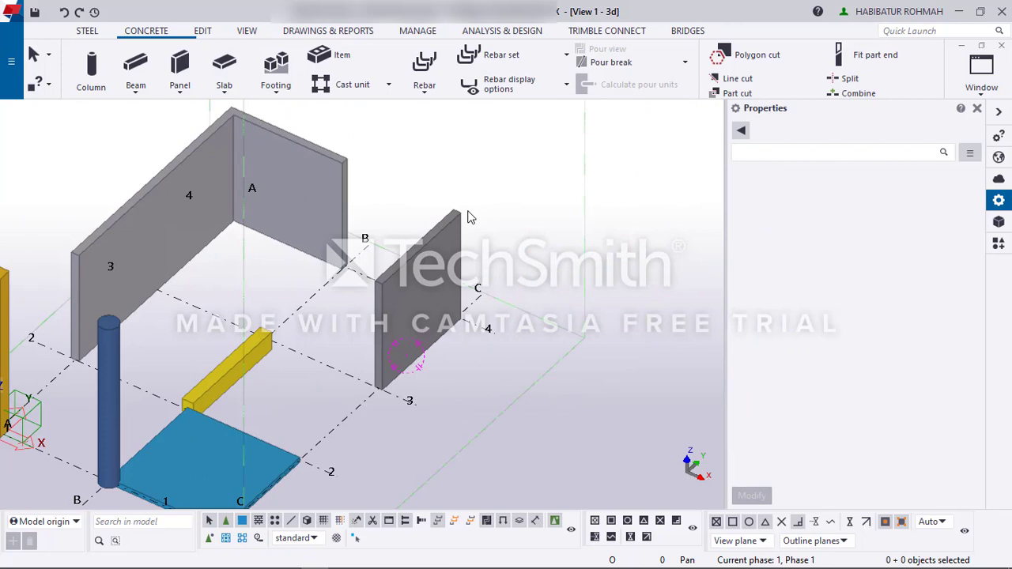
{"action": "left_click", "coordinate": [434, 234]}
{"action": "key", "text": "Delete"}
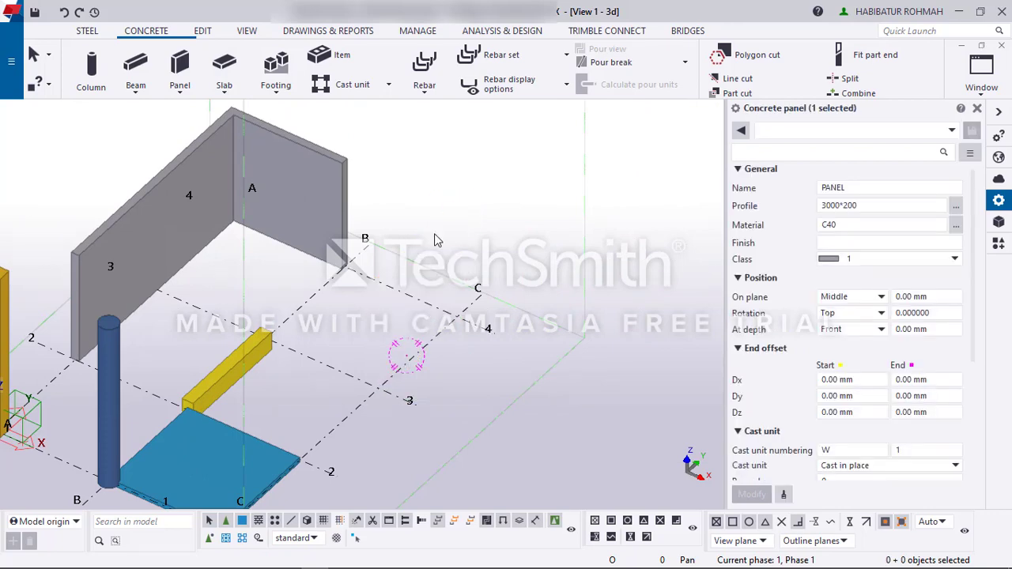
{"action": "scroll", "coordinate": [298, 325], "scroll_direction": "up", "scroll_amount": 3}
{"action": "left_click", "coordinate": [184, 381]}
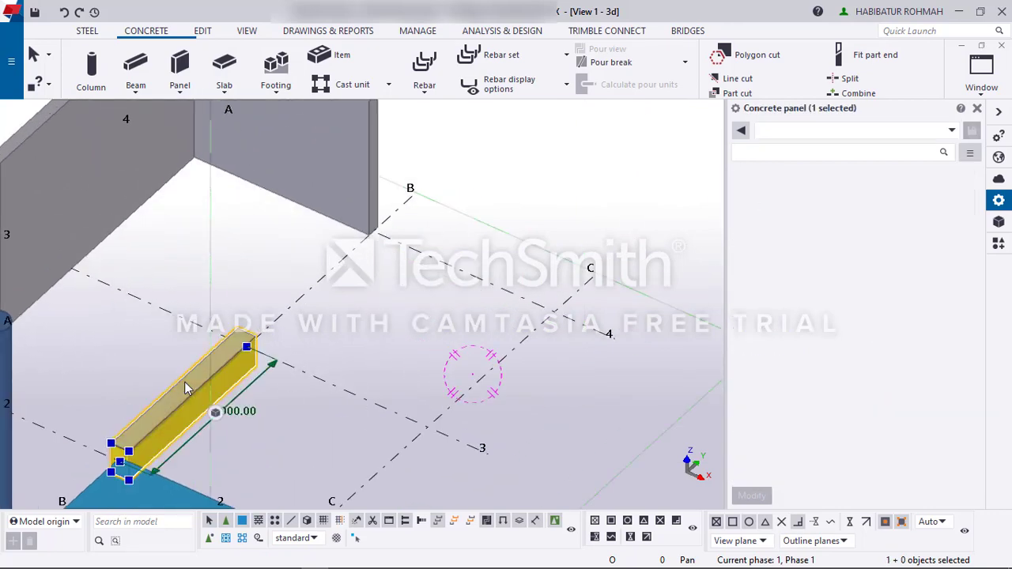
{"action": "scroll", "coordinate": [184, 381], "scroll_direction": "down", "scroll_amount": 3}
{"action": "key", "text": "Delete"}
{"action": "scroll", "coordinate": [274, 324], "scroll_direction": "up", "scroll_amount": 3}
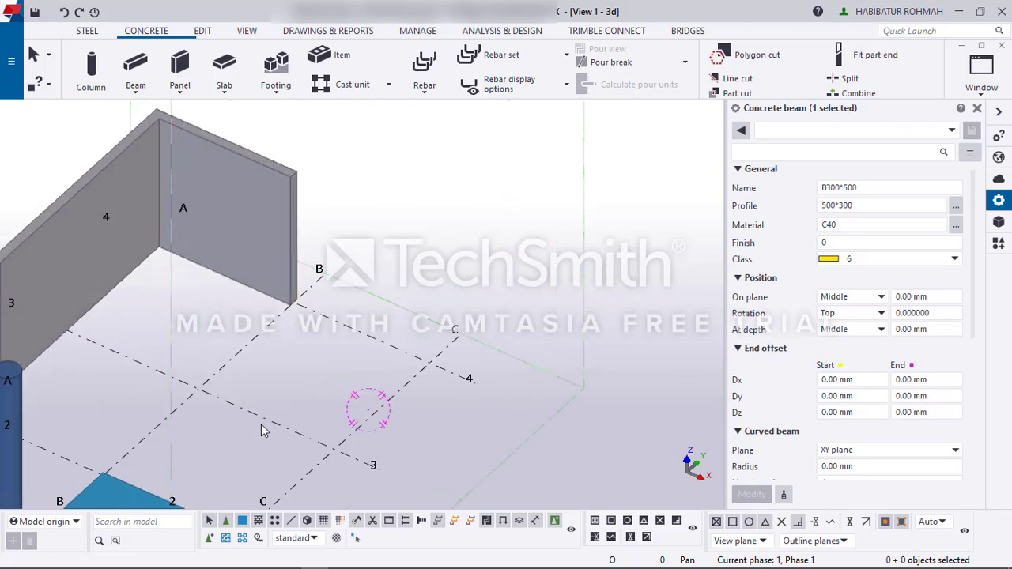
{"action": "left_click", "coordinate": [260, 230]}
{"action": "key", "text": "Delete"}
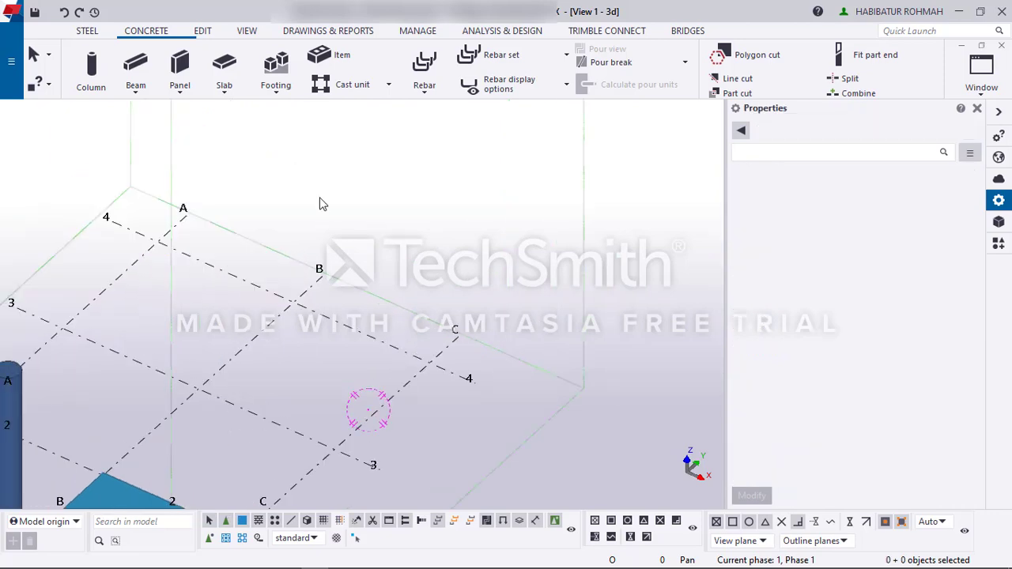
Step: Try a triangular slab through grid intersections B/3, B/4 and C/4, undo it, and end the slab command
{"action": "left_click", "coordinate": [225, 92]}
{"action": "left_click", "coordinate": [235, 119]}
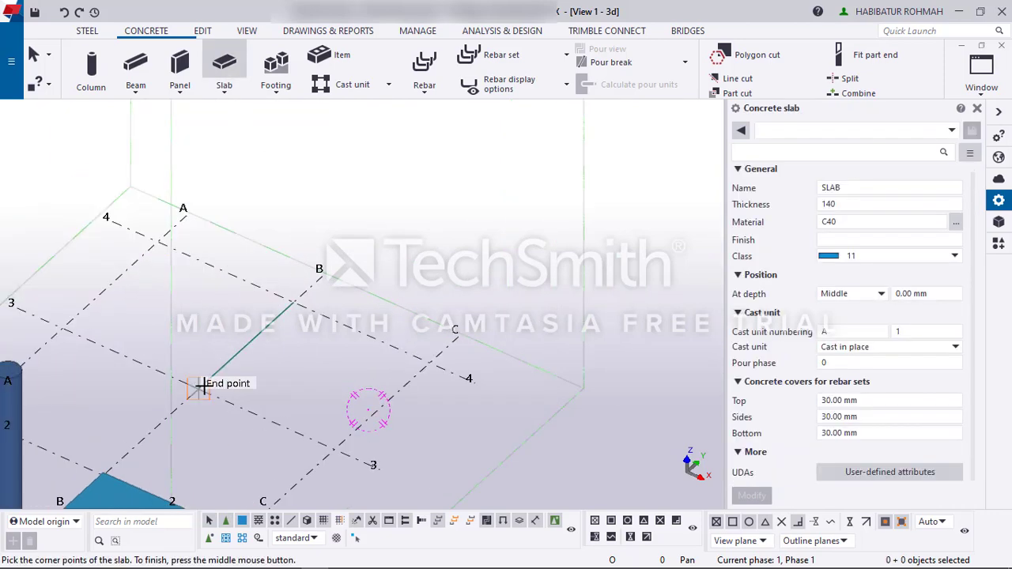
{"action": "left_click", "coordinate": [199, 386]}
{"action": "left_click", "coordinate": [292, 299]}
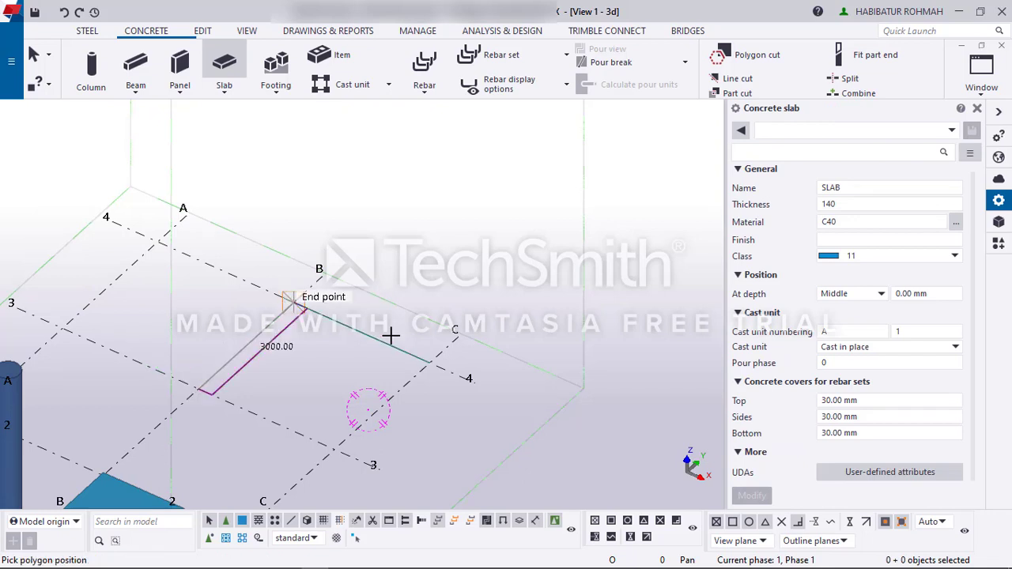
{"action": "left_click", "coordinate": [428, 362]}
{"action": "middle_click", "coordinate": [429, 362]}
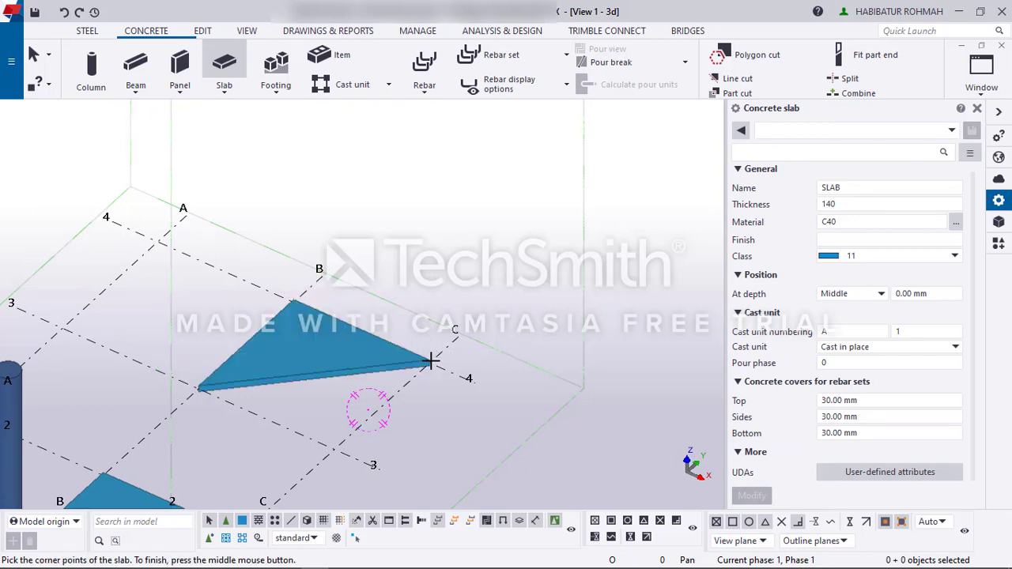
{"action": "scroll", "coordinate": [429, 361], "scroll_direction": "up", "scroll_amount": 3}
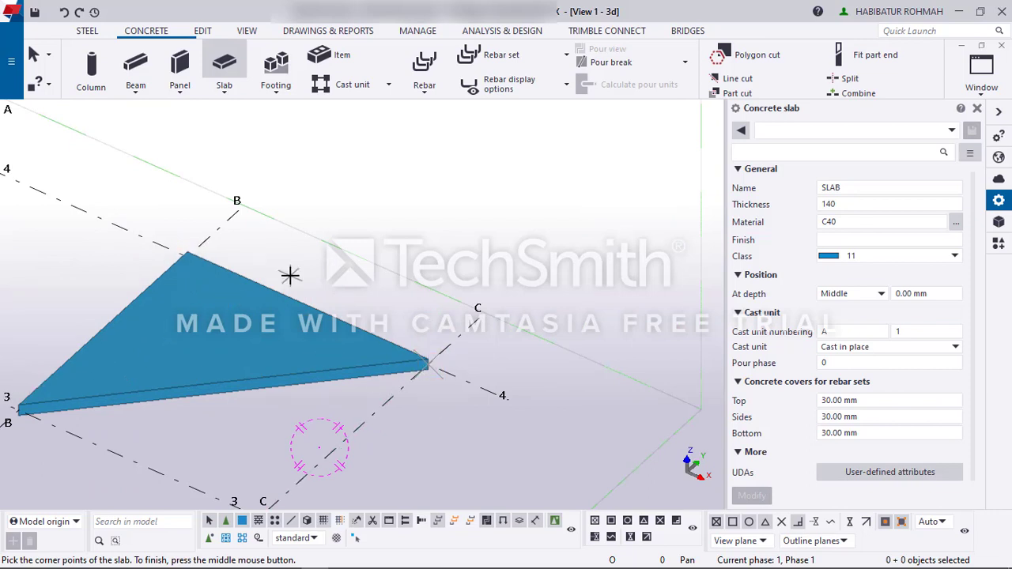
{"action": "key", "text": "ctrl+z"}
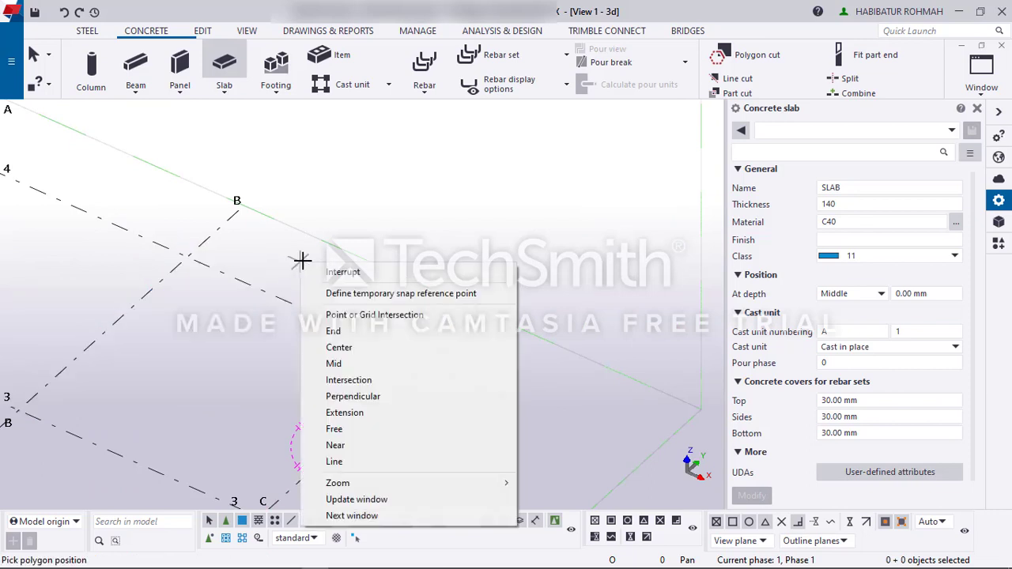
{"action": "right_click", "coordinate": [298, 260]}
{"action": "left_click", "coordinate": [369, 274]}
{"action": "left_click", "coordinate": [226, 65]}
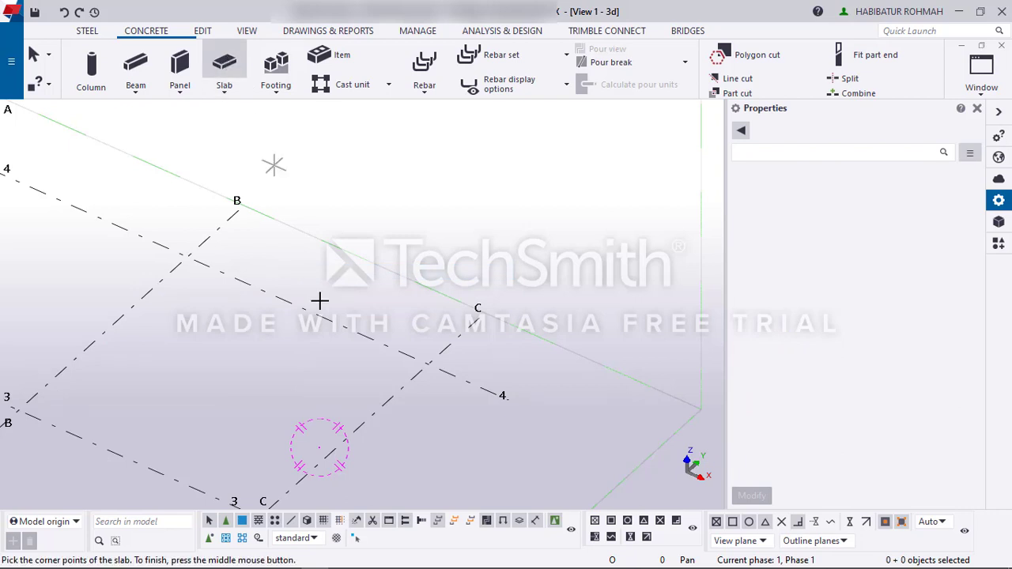
{"action": "scroll", "coordinate": [169, 343], "scroll_direction": "down", "scroll_amount": 2}
{"action": "left_click", "coordinate": [69, 390]}
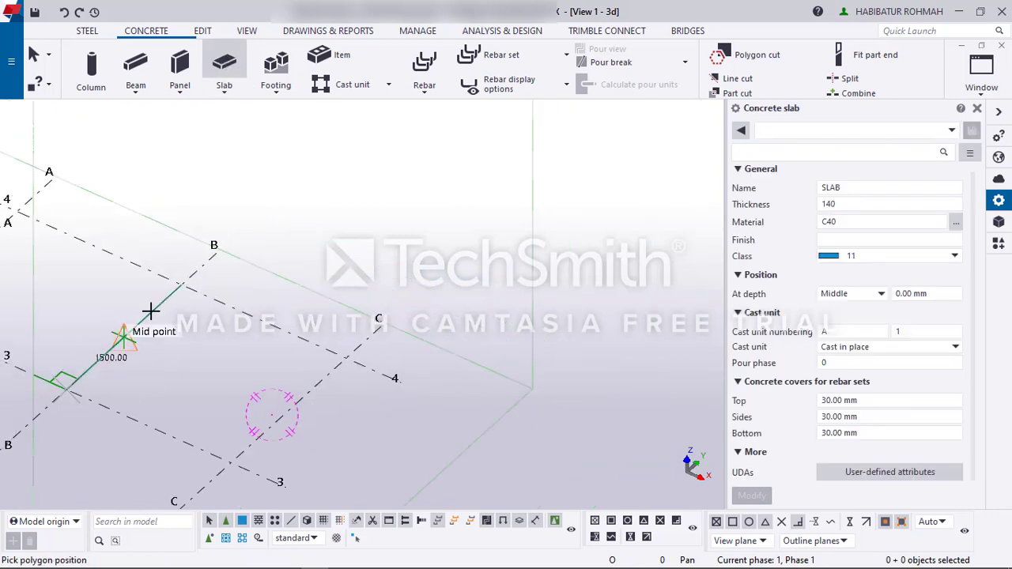
{"action": "left_click", "coordinate": [181, 287]}
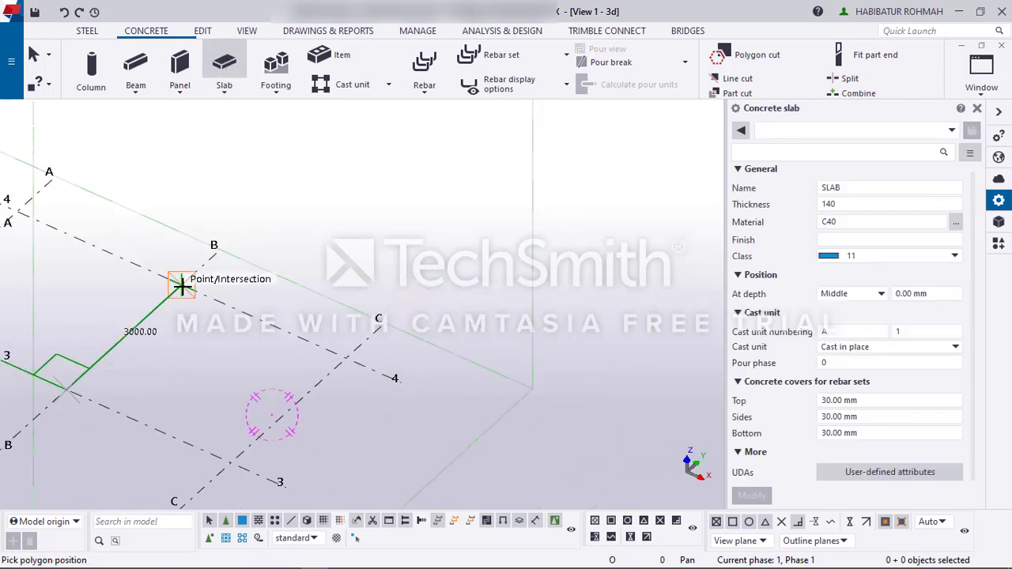
{"action": "middle_click", "coordinate": [344, 362]}
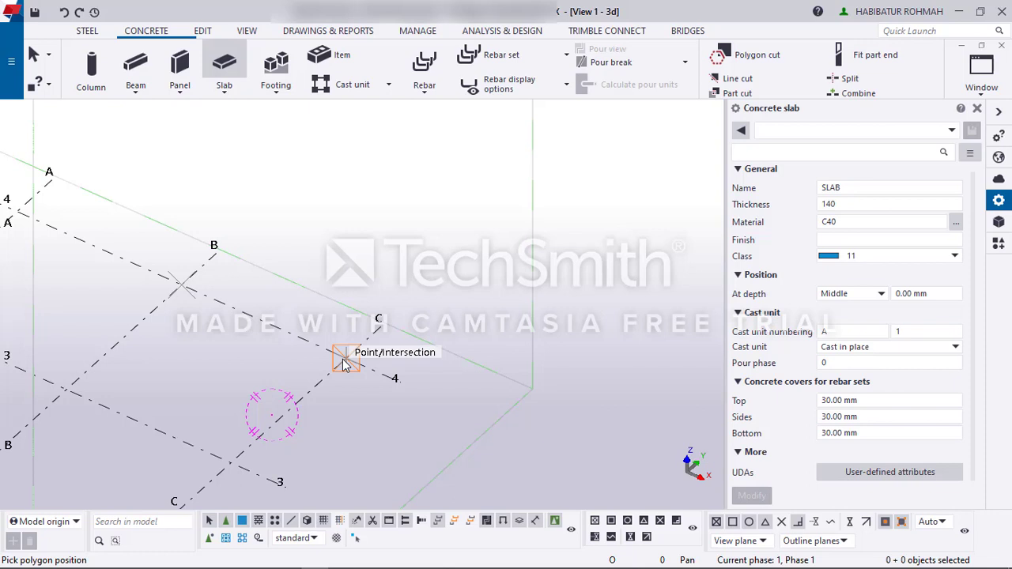
{"action": "left_click", "coordinate": [69, 387]}
{"action": "left_click", "coordinate": [181, 281]}
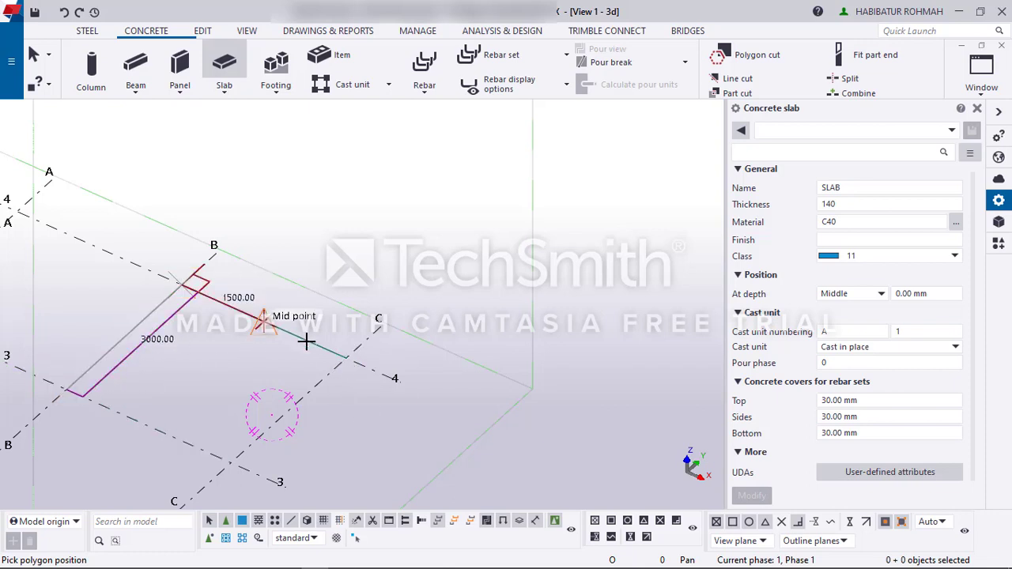
{"action": "middle_click", "coordinate": [348, 361]}
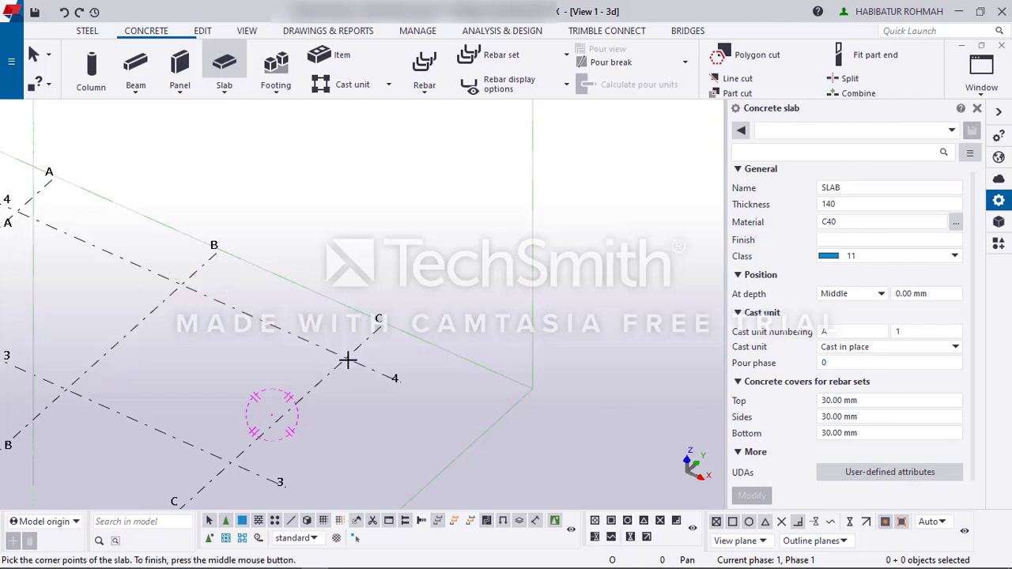
Step: Try to place a square slab through grid intersections B/3, B/4, C/4 and C/3, and undo it
{"action": "left_click", "coordinate": [69, 385]}
{"action": "left_click", "coordinate": [181, 281]}
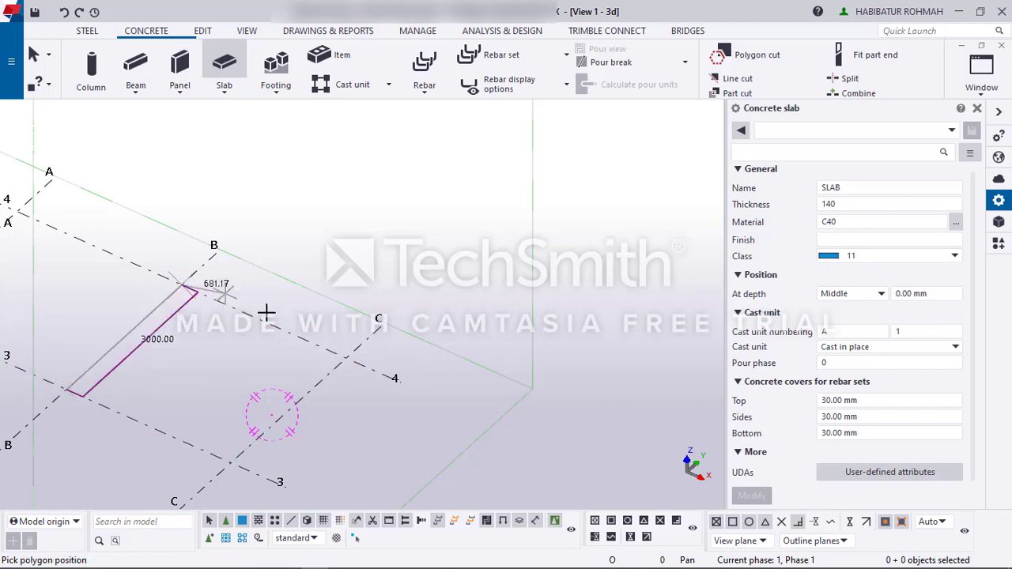
{"action": "left_click", "coordinate": [343, 359]}
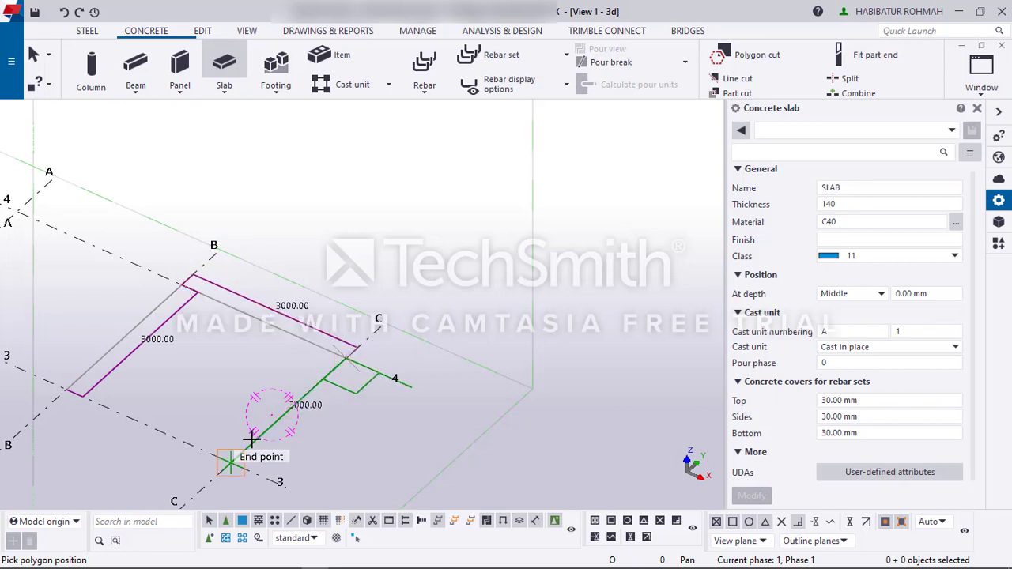
{"action": "left_click", "coordinate": [226, 466]}
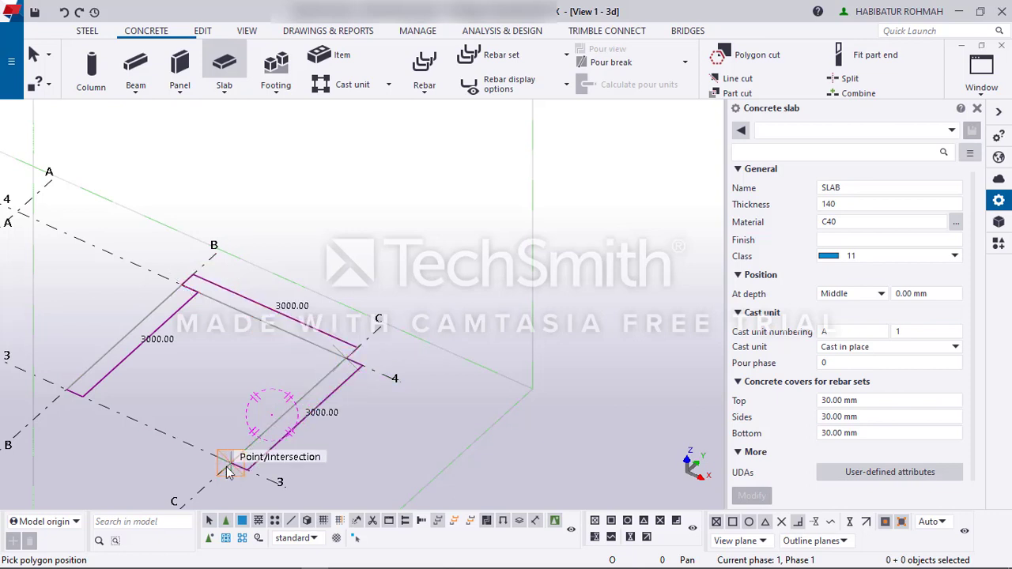
{"action": "middle_click", "coordinate": [226, 466]}
{"action": "key", "text": "ctrl+z"}
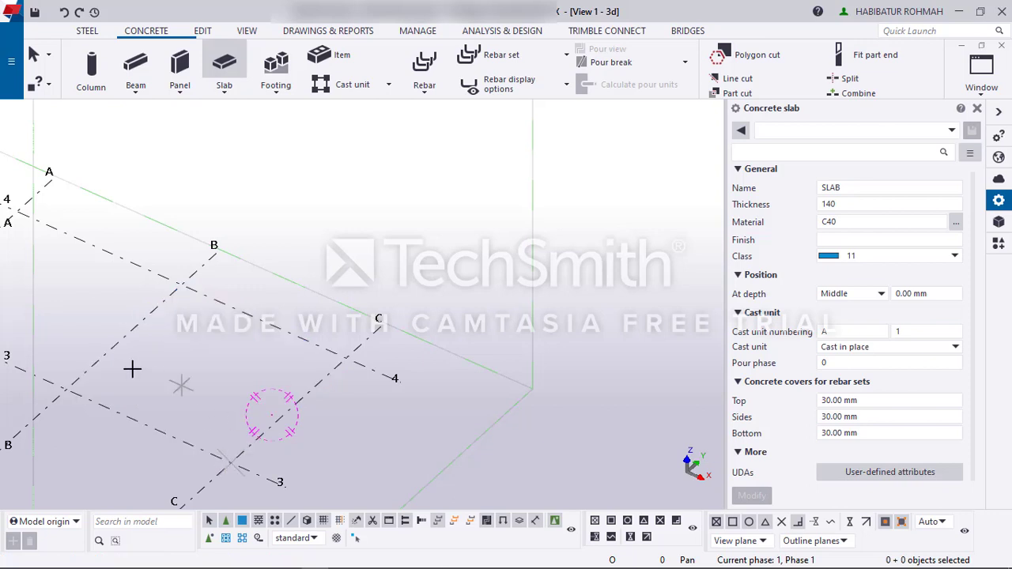
Step: Place a triangular 140 thick slab through grid intersections B/3, B/4 and C/4, end the slab command, and select the slab
{"action": "left_click", "coordinate": [68, 386]}
{"action": "left_click", "coordinate": [178, 286]}
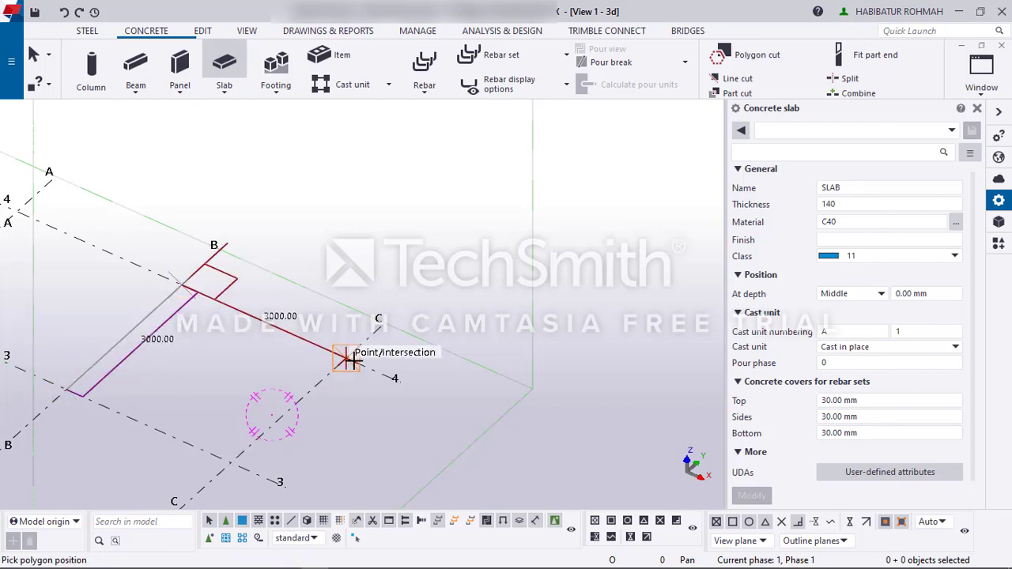
{"action": "left_click", "coordinate": [347, 358]}
{"action": "middle_click", "coordinate": [346, 358]}
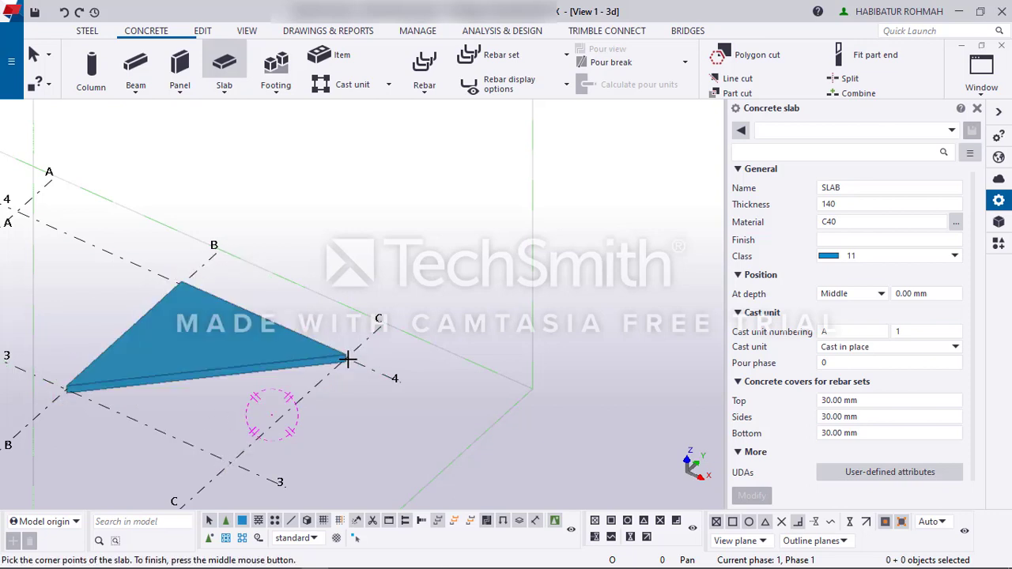
{"action": "scroll", "coordinate": [125, 371], "scroll_direction": "up", "scroll_amount": 2}
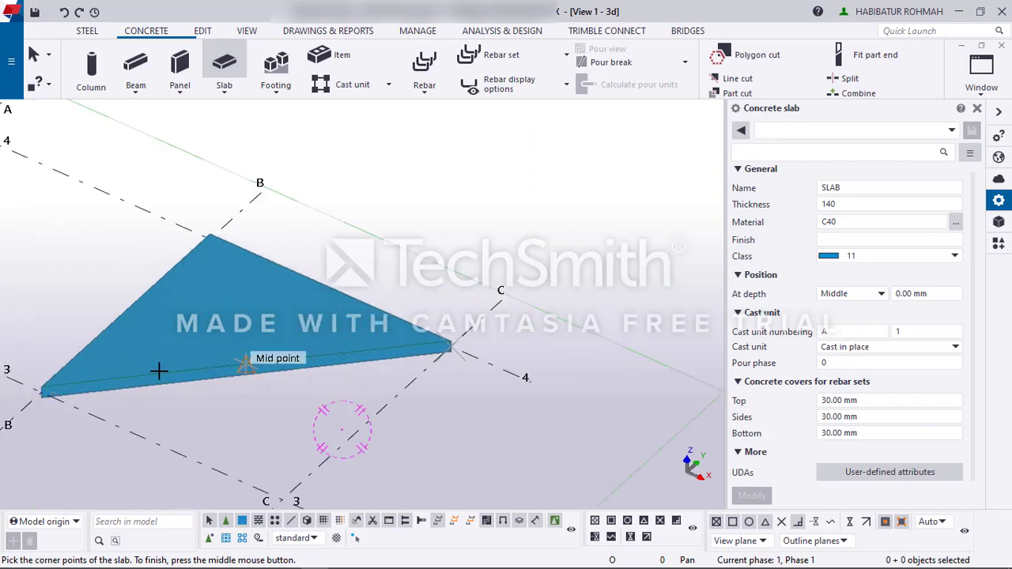
{"action": "scroll", "coordinate": [159, 370], "scroll_direction": "down", "scroll_amount": 2}
{"action": "scroll", "coordinate": [169, 343], "scroll_direction": "down", "scroll_amount": 1}
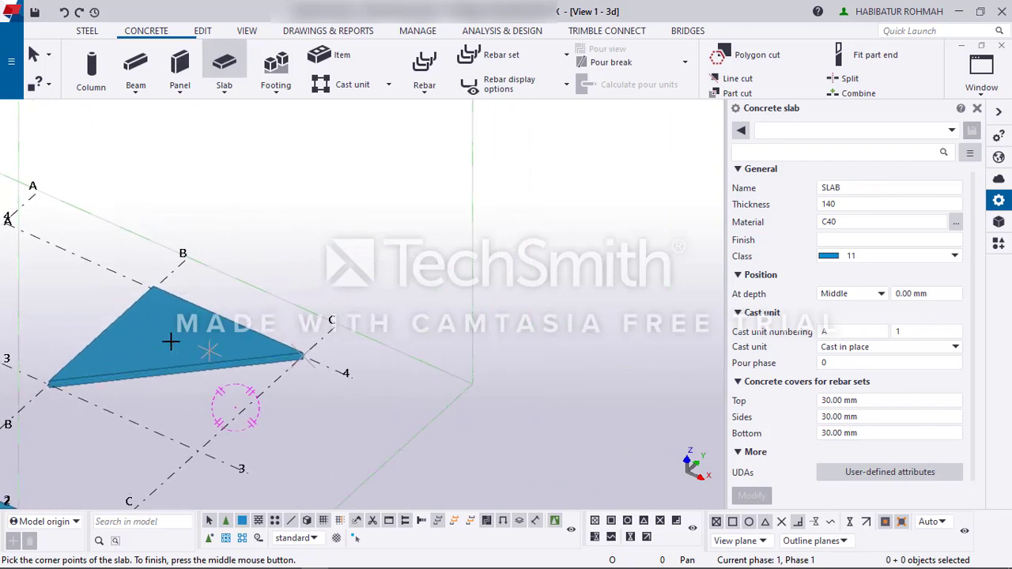
{"action": "middle_click_drag", "start_coordinate": [171, 341], "coordinate": [360, 357]}
{"action": "right_click", "coordinate": [227, 307]}
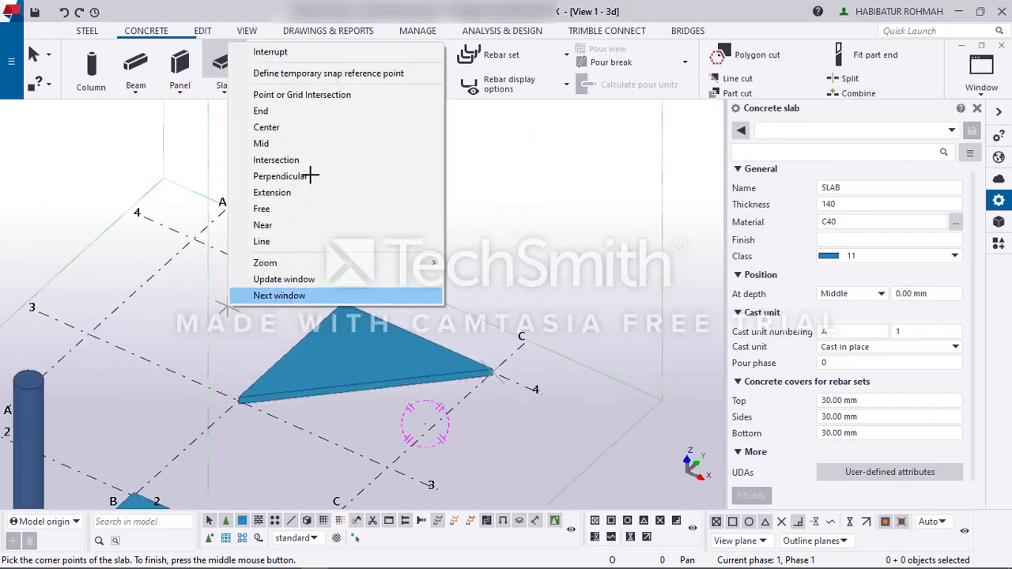
{"action": "left_click", "coordinate": [293, 51]}
{"action": "left_click", "coordinate": [339, 374]}
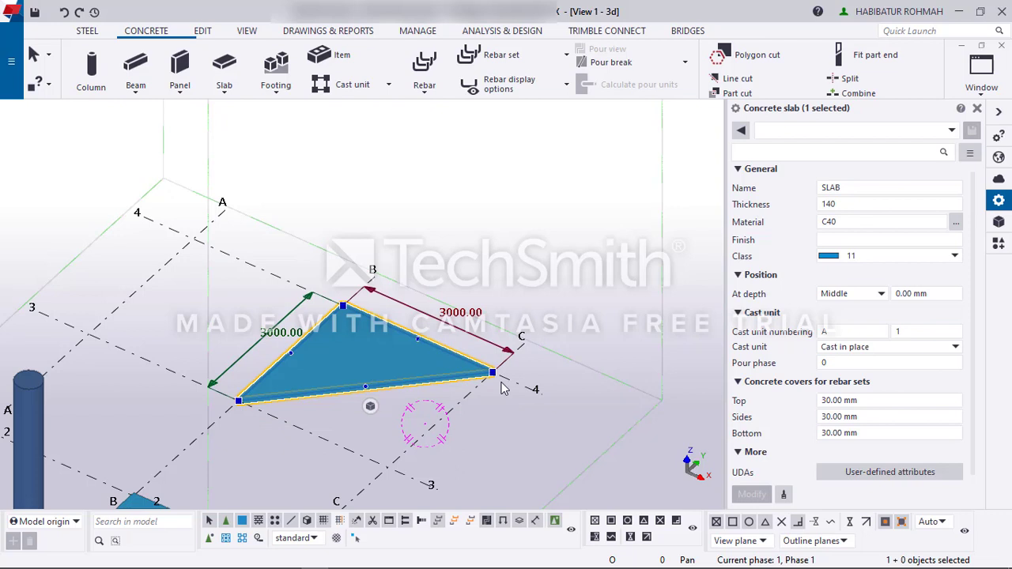
Step: Delete the selected triangular slab, place a new 140 thick one through grid intersections B/3, B/4 and C/4, and end the slab command
{"action": "key", "text": "Delete"}
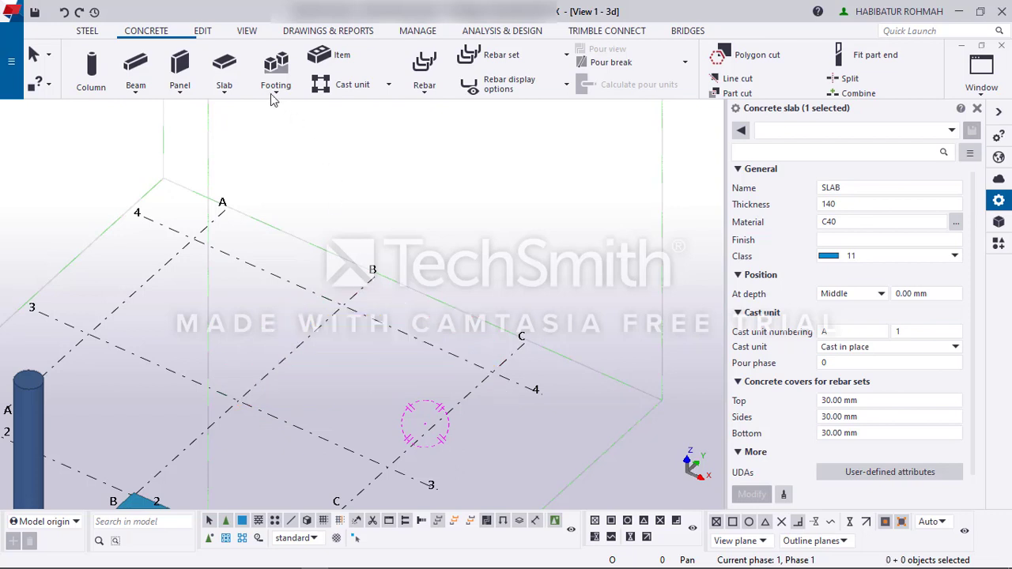
{"action": "left_click", "coordinate": [223, 70]}
{"action": "left_click", "coordinate": [237, 397]}
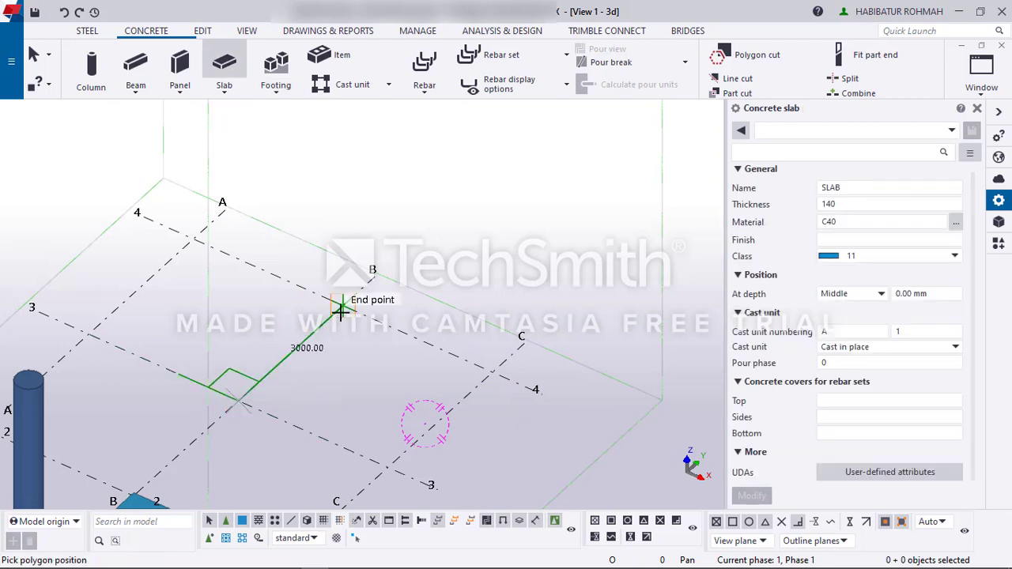
{"action": "left_click", "coordinate": [340, 299]}
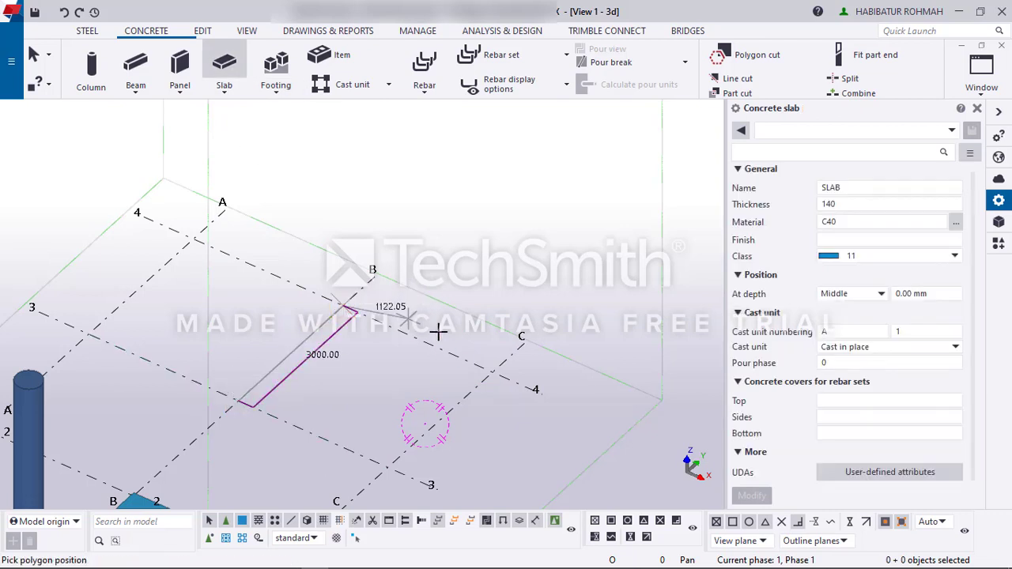
{"action": "left_click", "coordinate": [491, 372]}
{"action": "middle_click", "coordinate": [241, 389]}
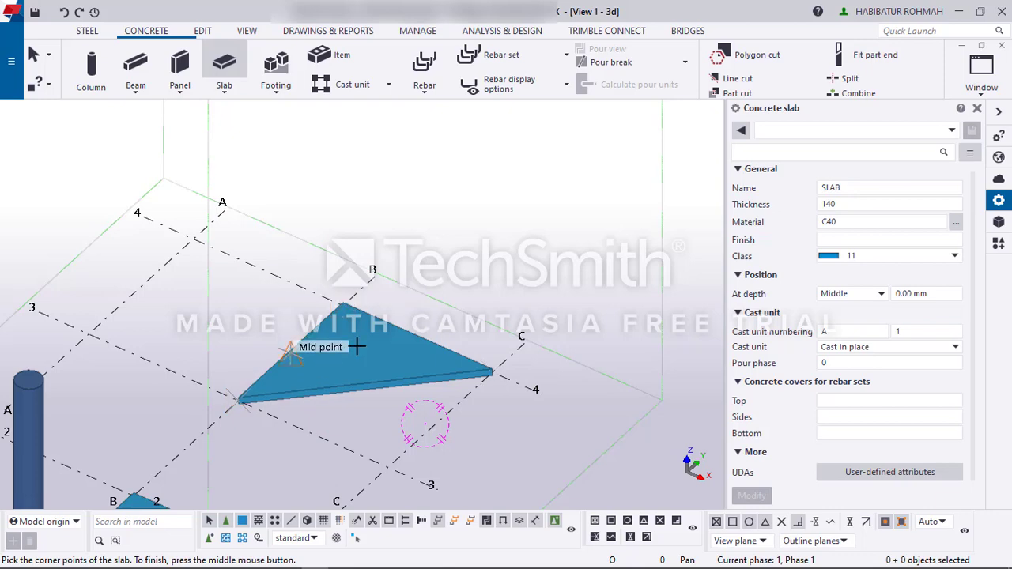
{"action": "right_click", "coordinate": [289, 255]}
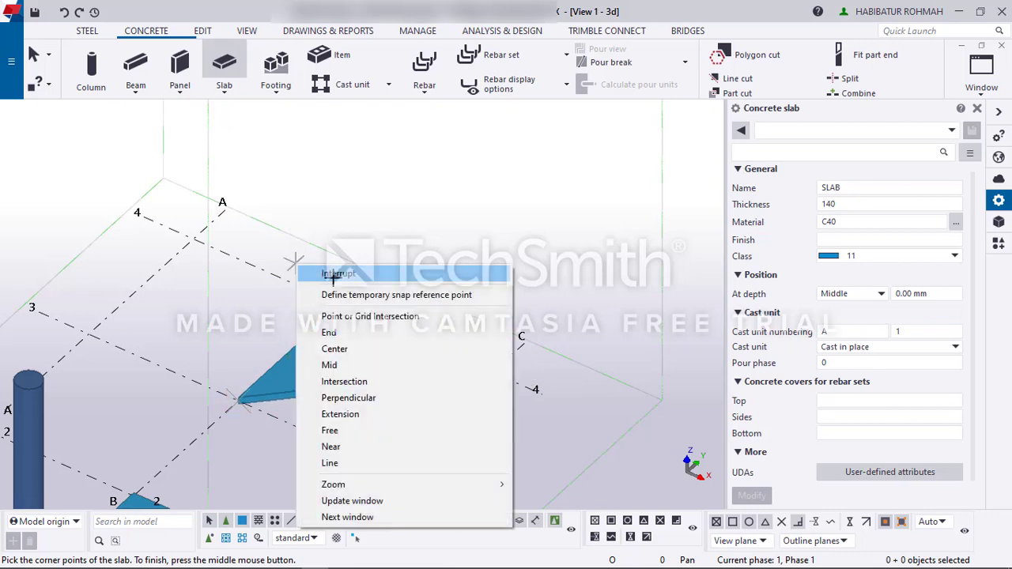
{"action": "left_click", "coordinate": [332, 268]}
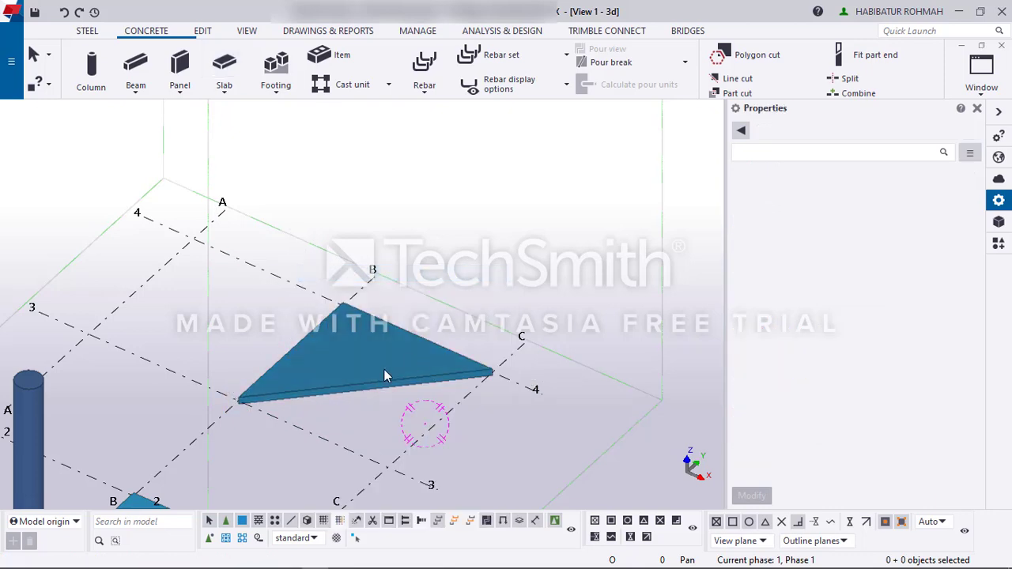
Step: Start a reinforcing bar group and choose Normal as its rebar group type
{"action": "scroll", "coordinate": [383, 368], "scroll_direction": "down", "scroll_amount": 3}
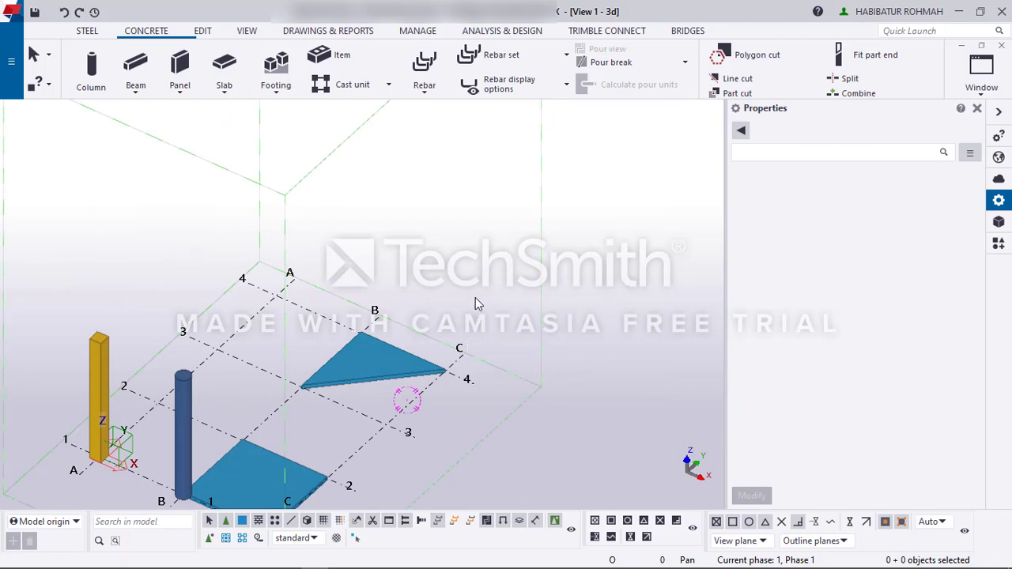
{"action": "left_click", "coordinate": [432, 90]}
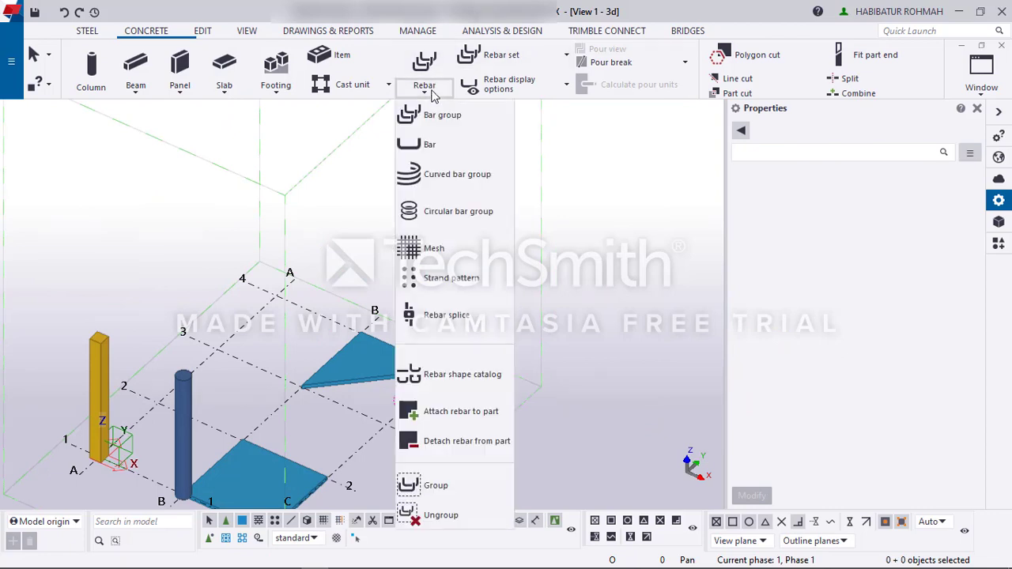
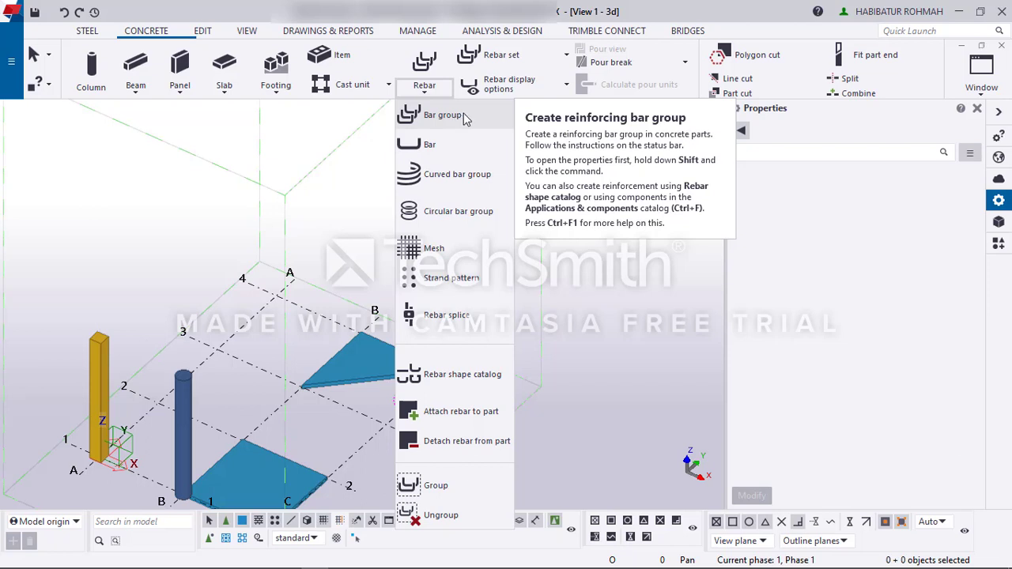
{"action": "left_click", "coordinate": [465, 118]}
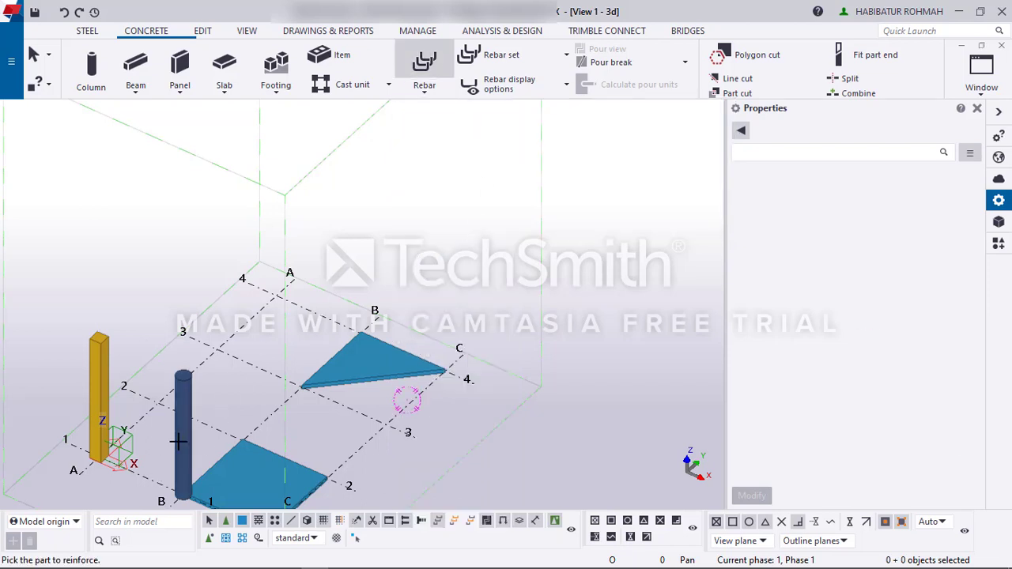
{"action": "scroll", "coordinate": [183, 440], "scroll_direction": "up", "scroll_amount": 4}
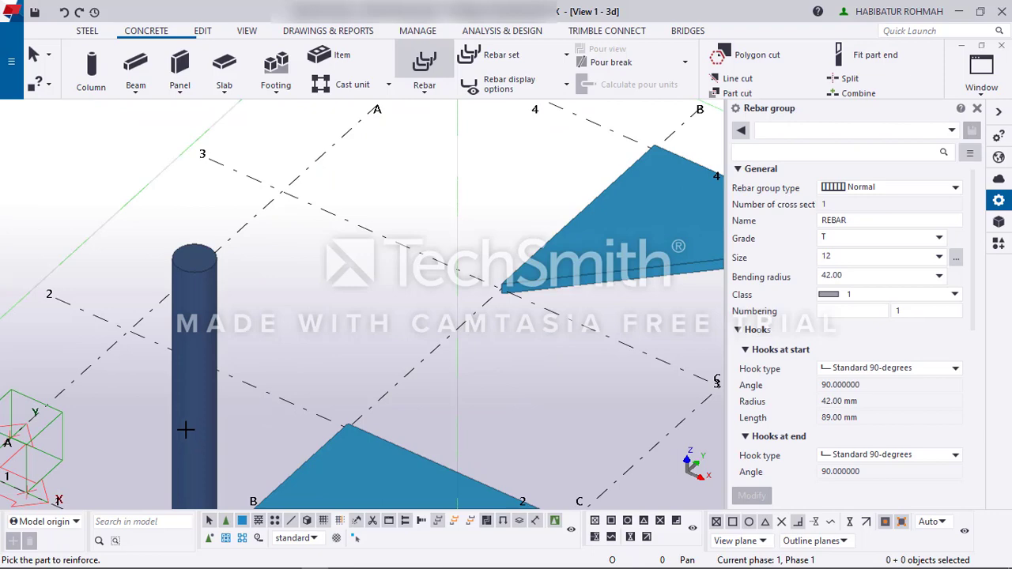
{"action": "scroll", "coordinate": [159, 410], "scroll_direction": "down", "scroll_amount": 4}
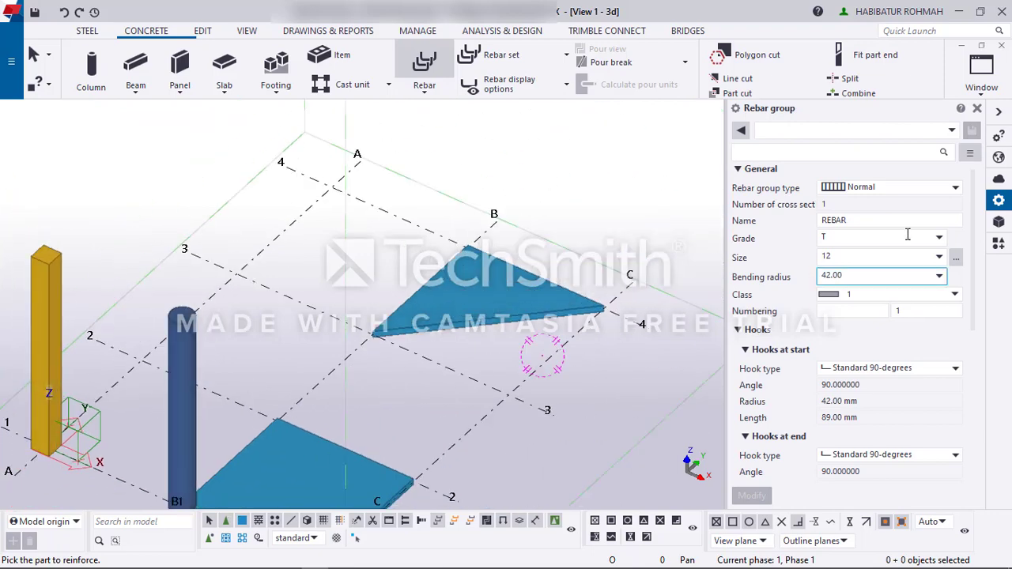
{"action": "left_click", "coordinate": [954, 189]}
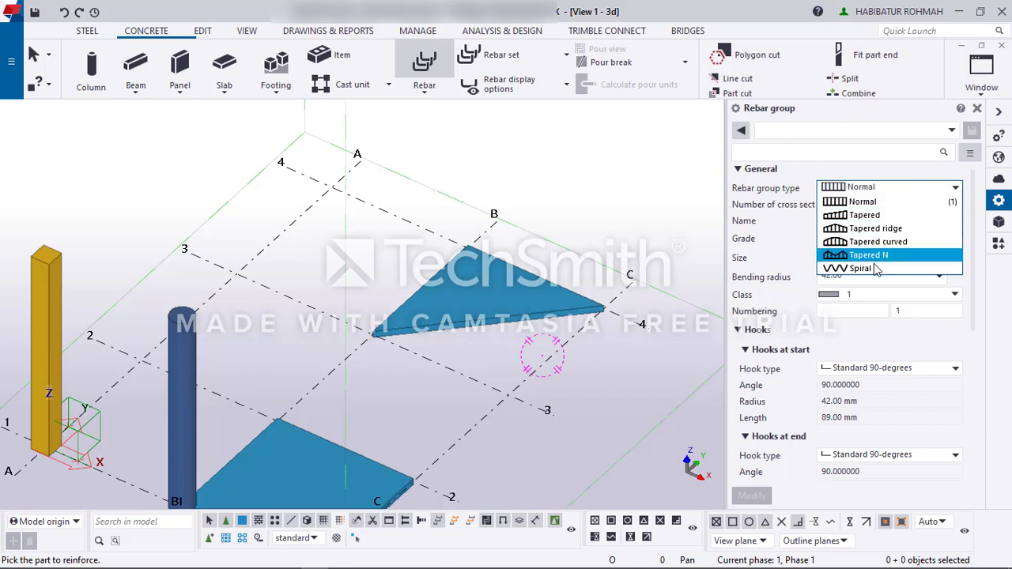
{"action": "left_click", "coordinate": [877, 203]}
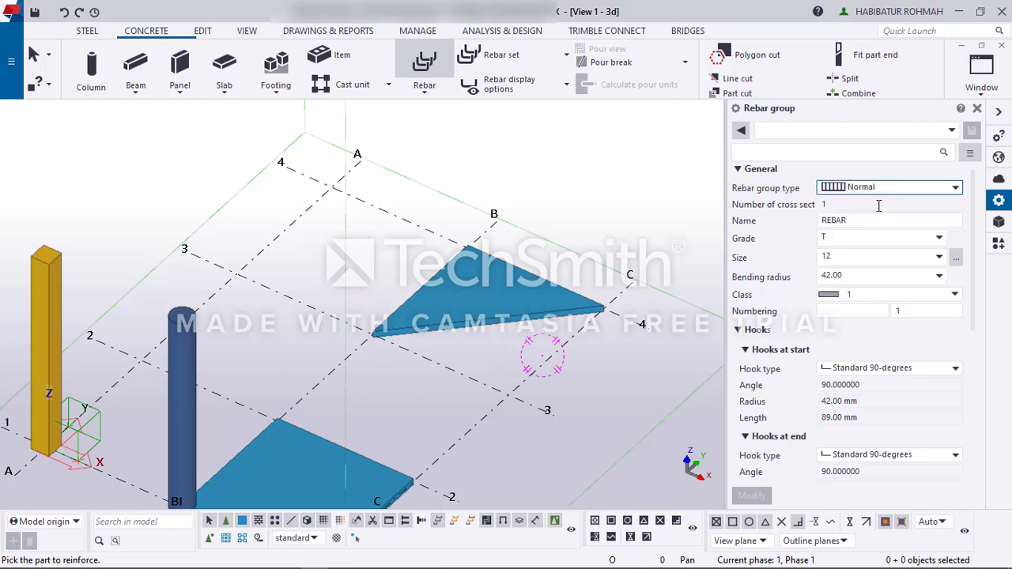
Step: Check the available grades for the rebar group and open its bar size options
{"action": "left_click", "coordinate": [939, 238]}
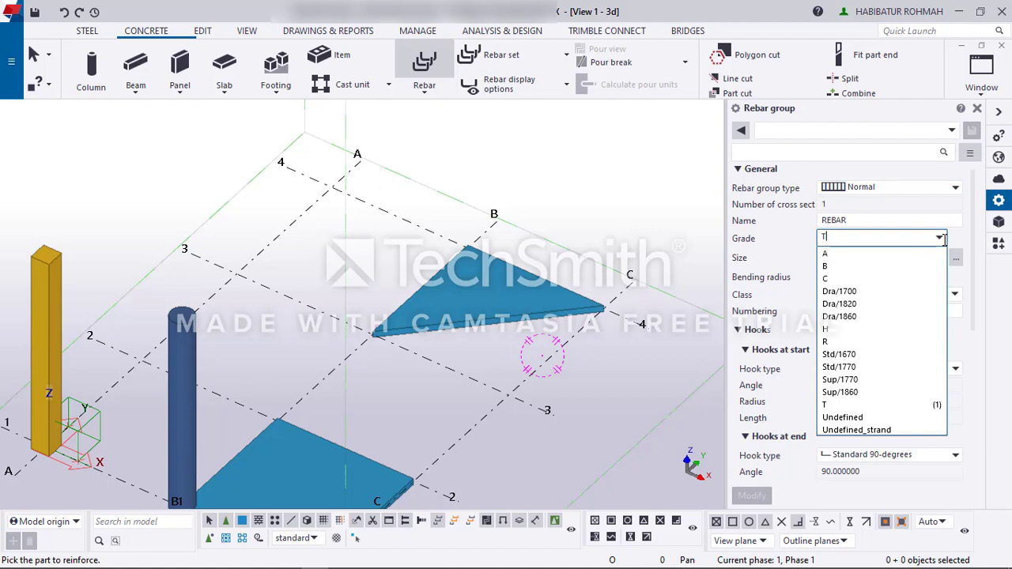
{"action": "left_click", "coordinate": [940, 238]}
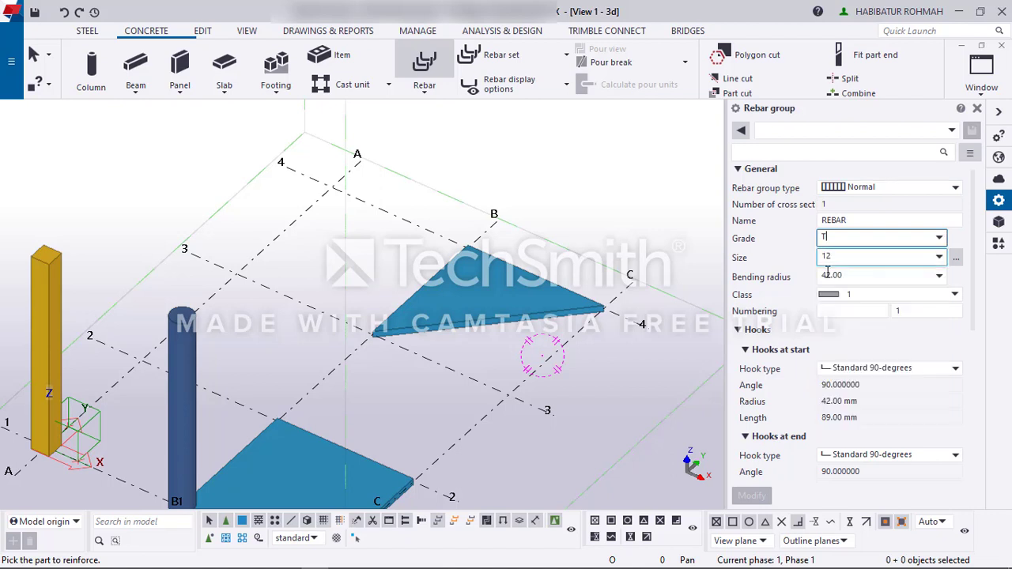
{"action": "left_click", "coordinate": [940, 257]}
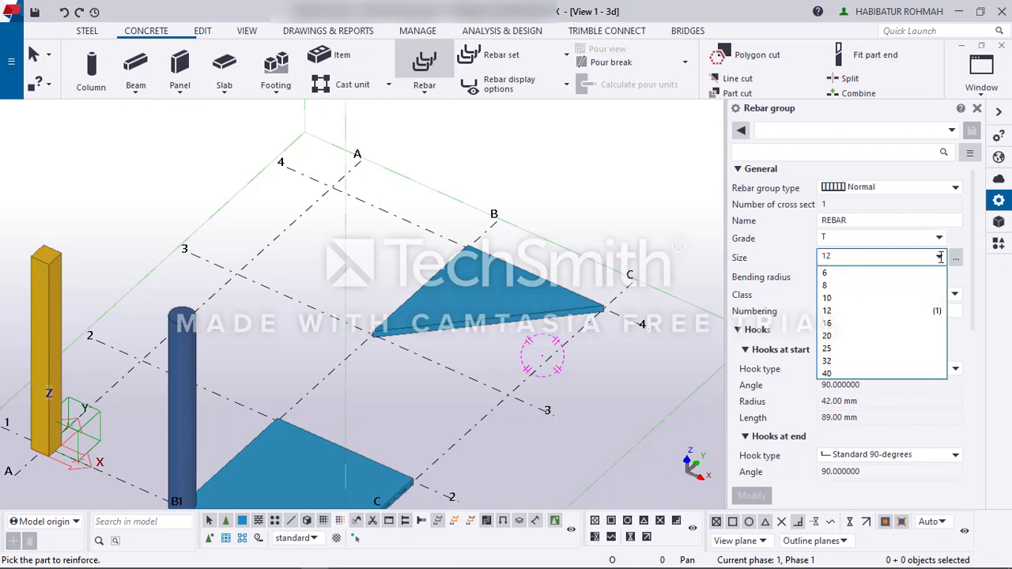
Step: Examine the rebar group's size, hook type, cover thickness and distribution creation method options
{"action": "left_click", "coordinate": [940, 257]}
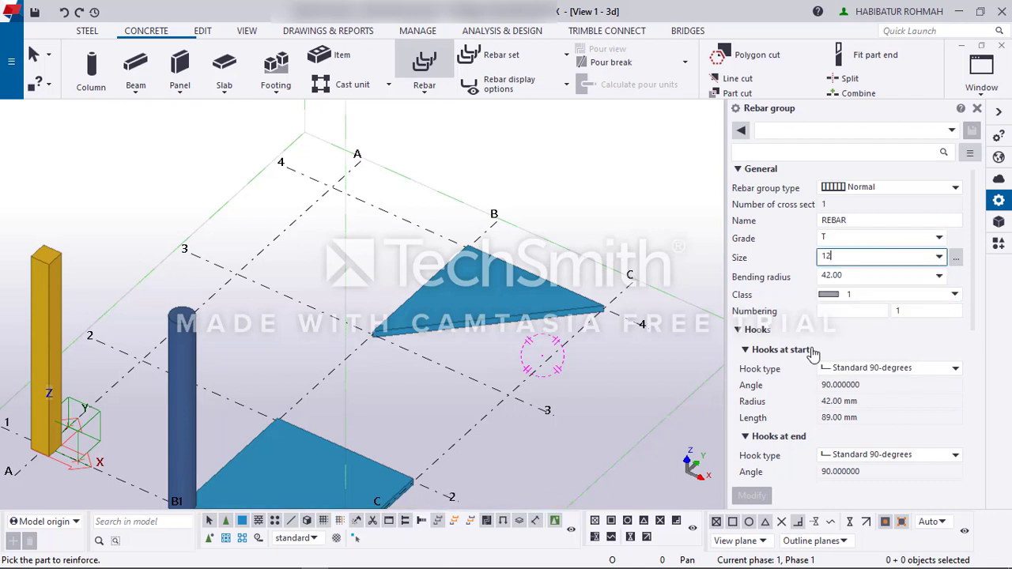
{"action": "scroll", "coordinate": [816, 354], "scroll_direction": "down", "scroll_amount": 3}
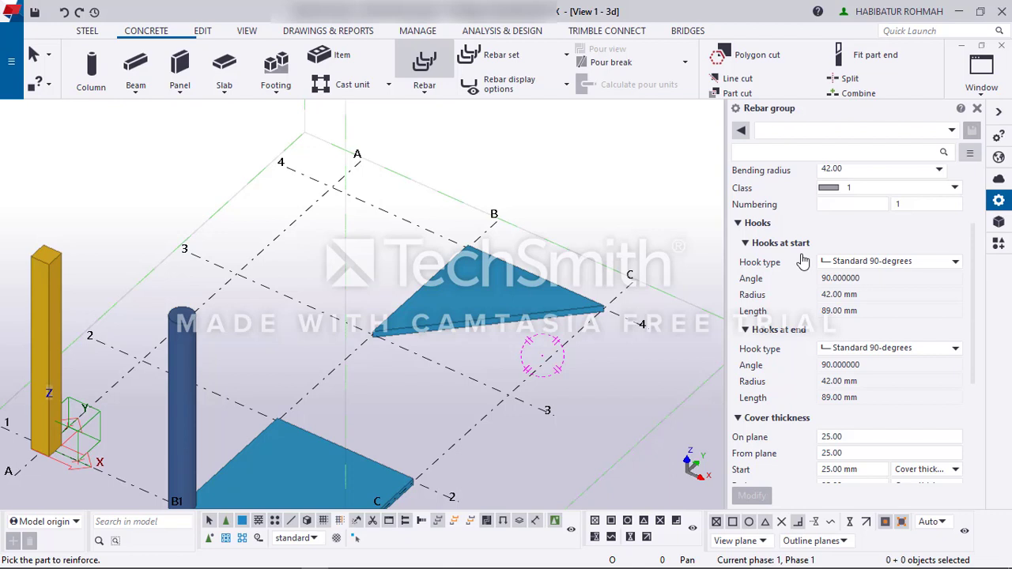
{"action": "left_click", "coordinate": [862, 268]}
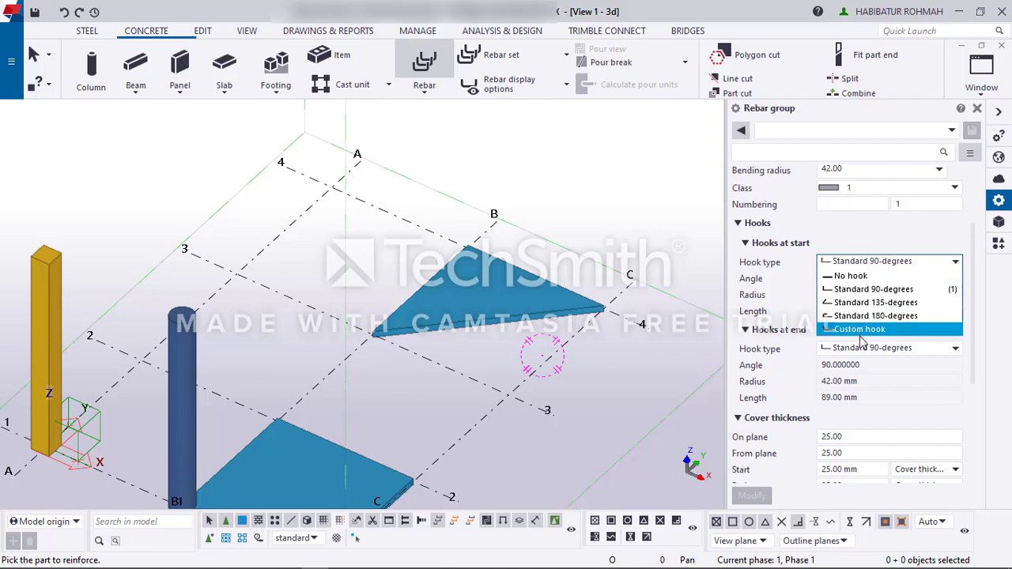
{"action": "left_click", "coordinate": [909, 267]}
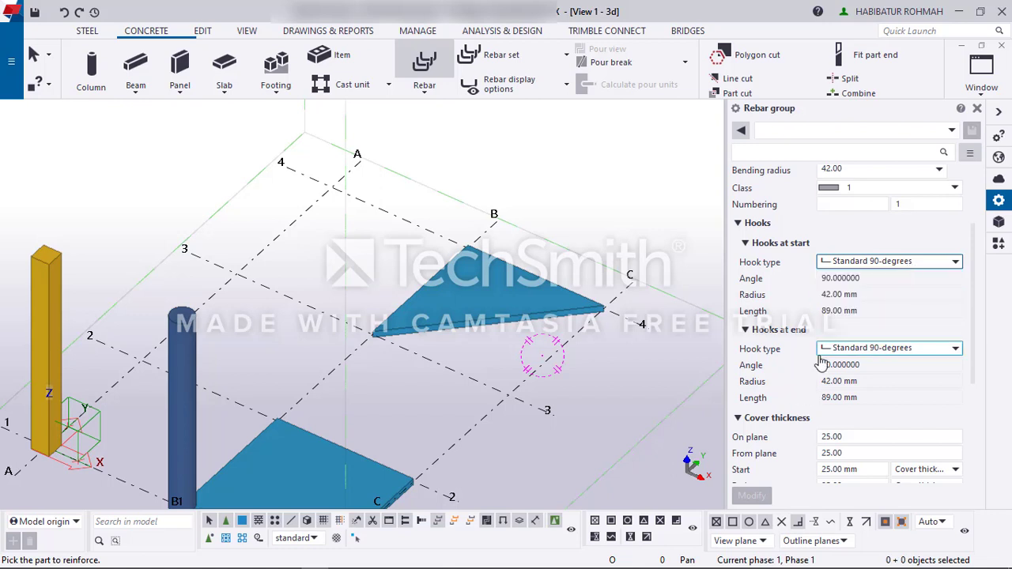
{"action": "scroll", "coordinate": [942, 412], "scroll_direction": "down", "scroll_amount": 3}
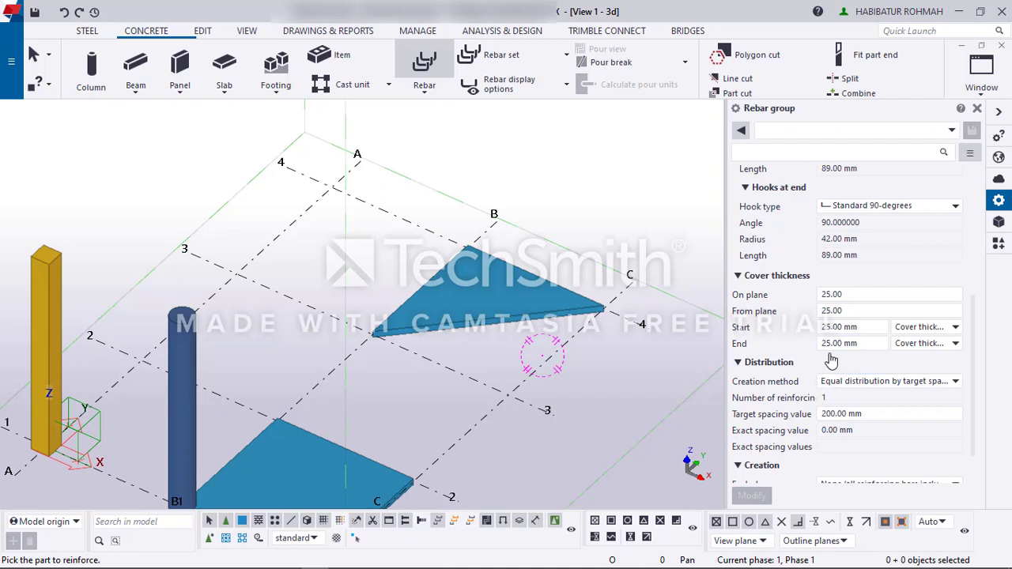
{"action": "left_click", "coordinate": [883, 382]}
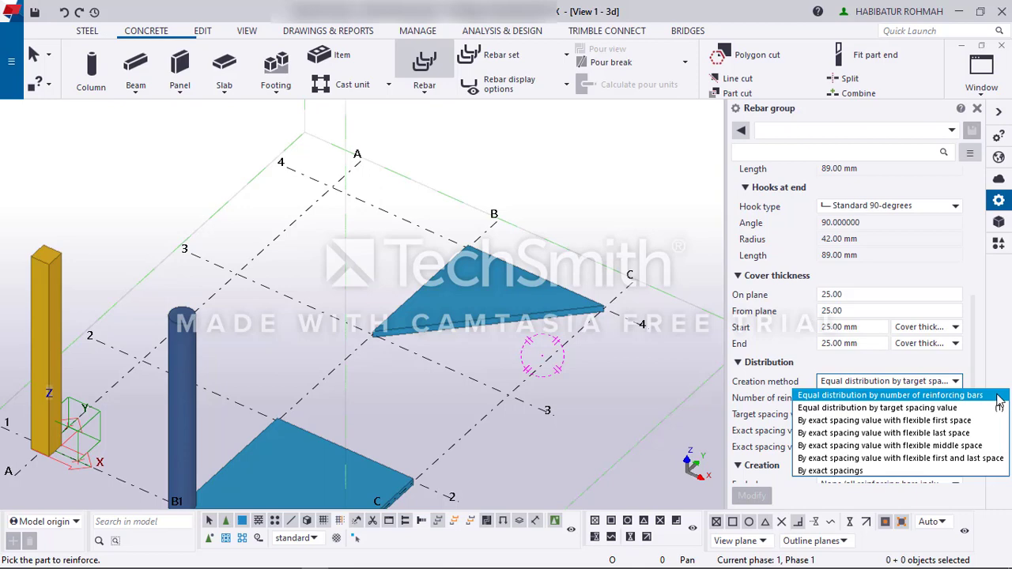
{"action": "left_click", "coordinate": [991, 367]}
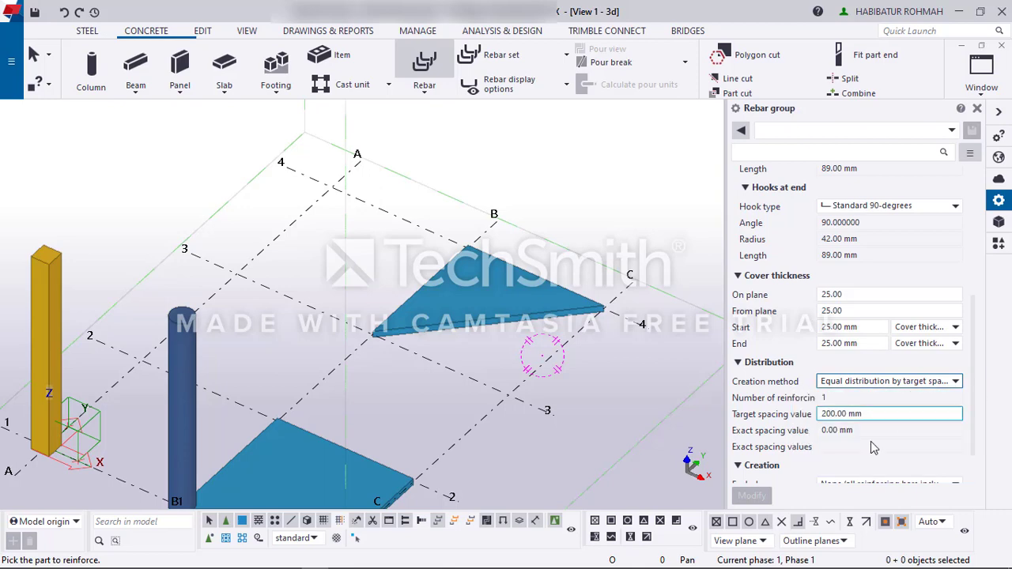
{"action": "left_click", "coordinate": [871, 382]}
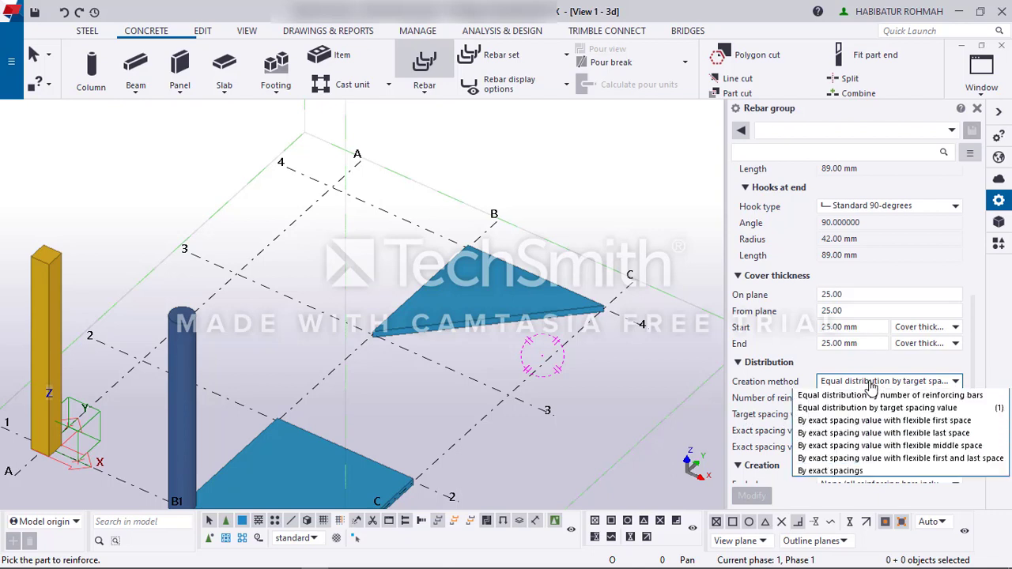
{"action": "left_click", "coordinate": [871, 383]}
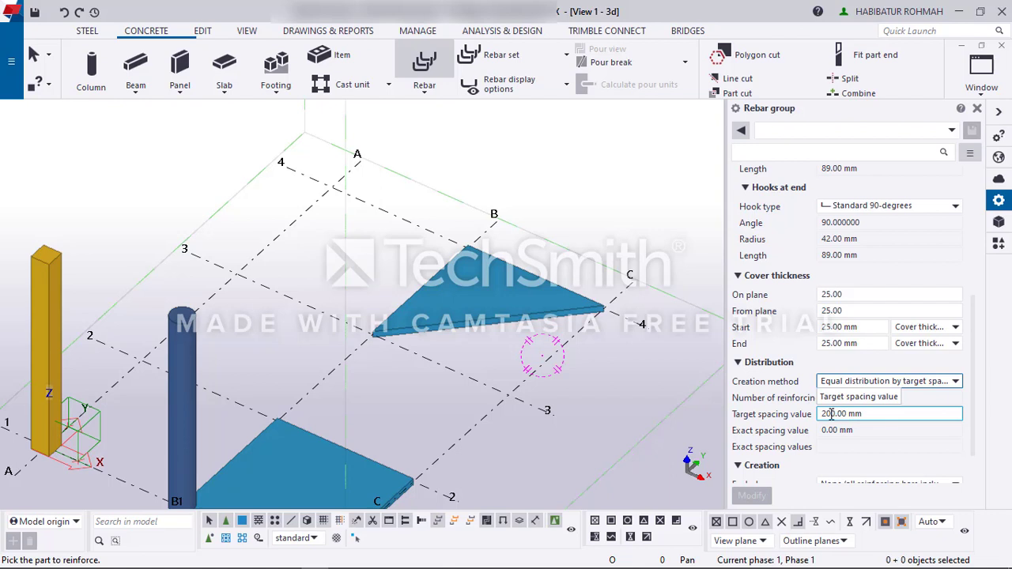
Step: Set the rebar group's target spacing to 150 mm and its creation method to equal distribution by number of reinforcing bars, and end the command
{"action": "left_click_drag", "start_coordinate": [828, 413], "coordinate": [801, 411]}
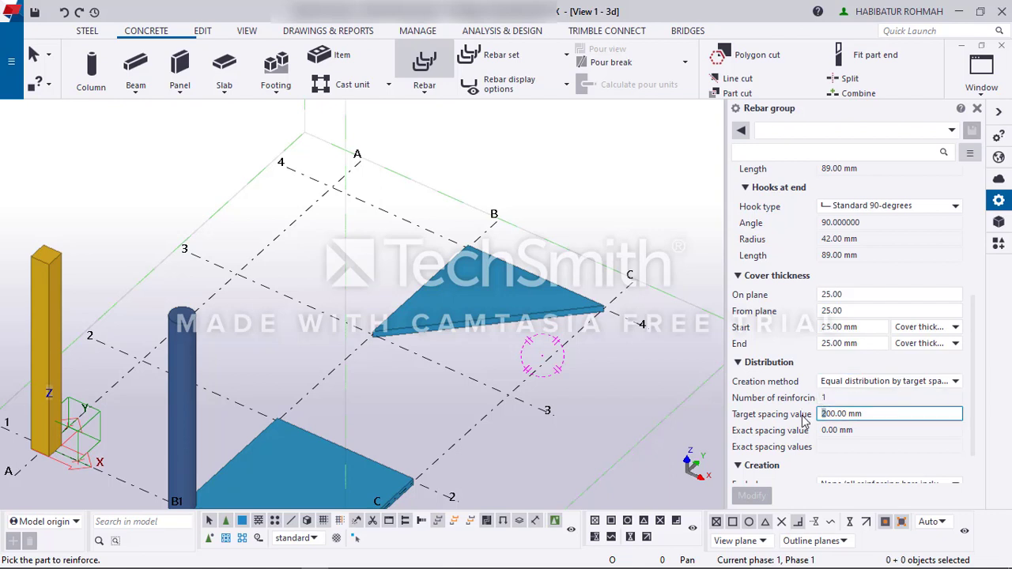
{"action": "type", "text": "15"}
{"action": "left_click", "coordinate": [857, 383]}
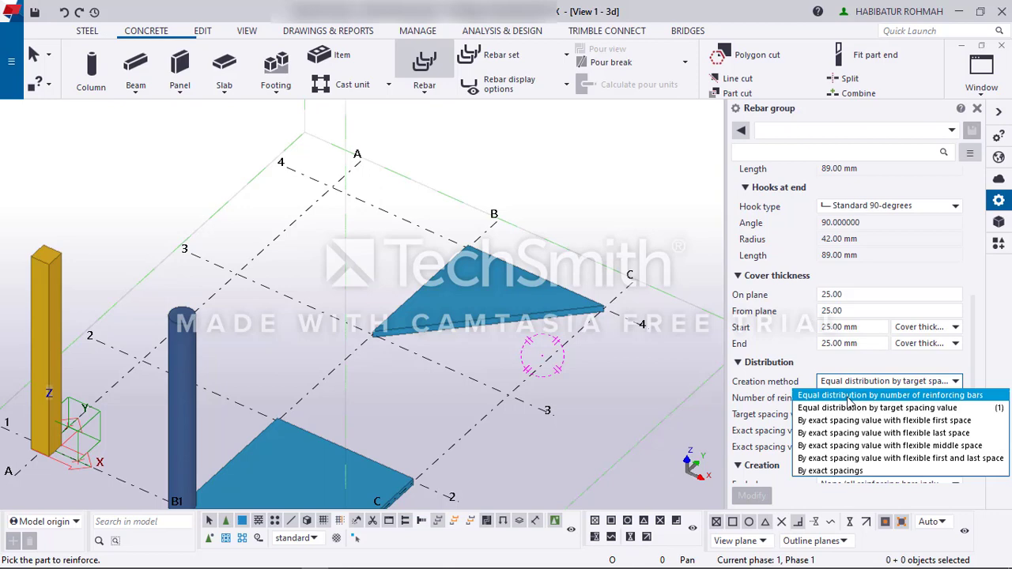
{"action": "left_click", "coordinate": [849, 396]}
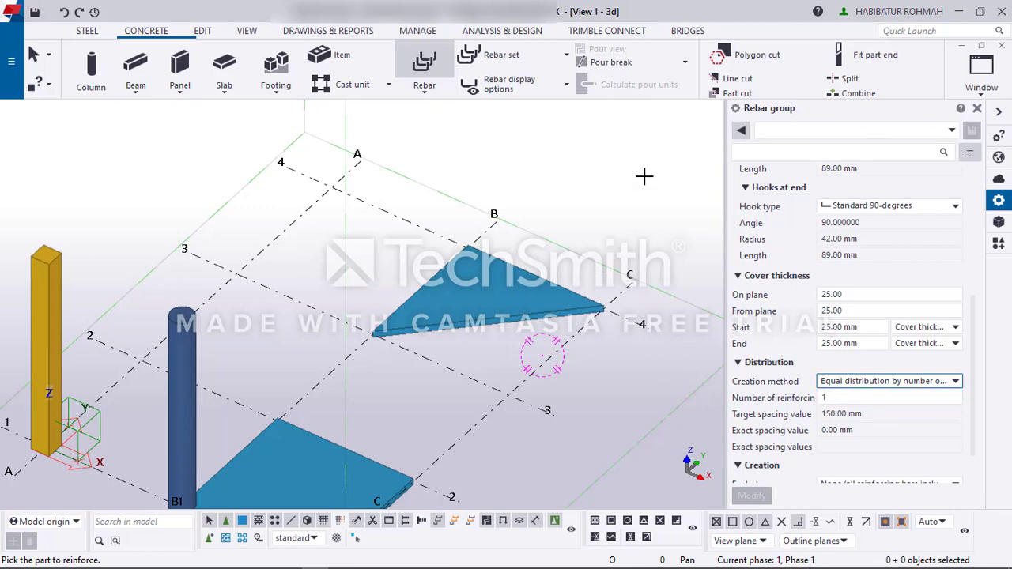
{"action": "right_click", "coordinate": [610, 122]}
{"action": "left_click", "coordinate": [628, 131]}
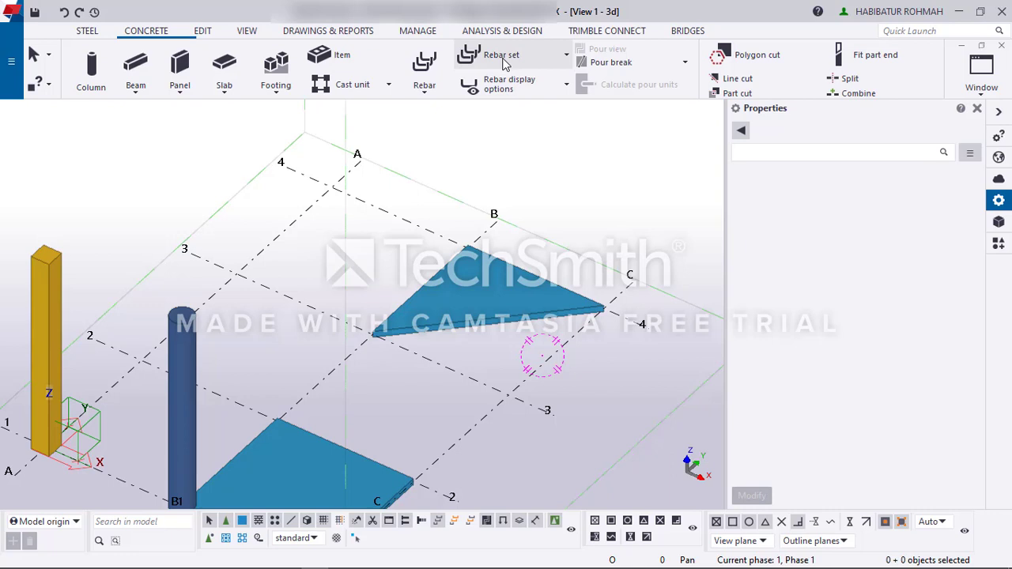
{"action": "left_click", "coordinate": [203, 31]}
{"action": "mouse_move", "coordinate": [303, 563]}
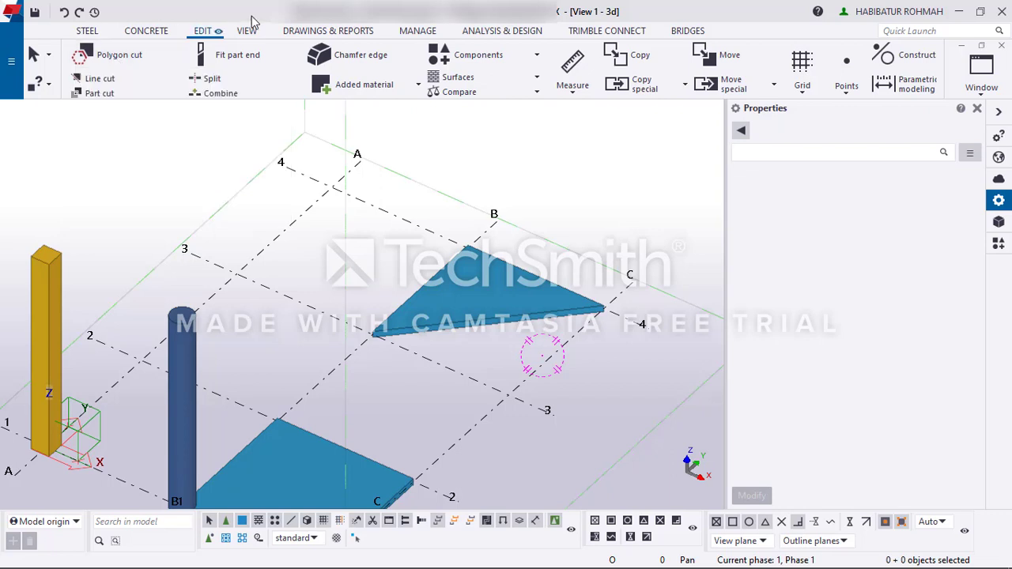
{"action": "left_click", "coordinate": [93, 94]}
{"action": "left_click", "coordinate": [224, 333]}
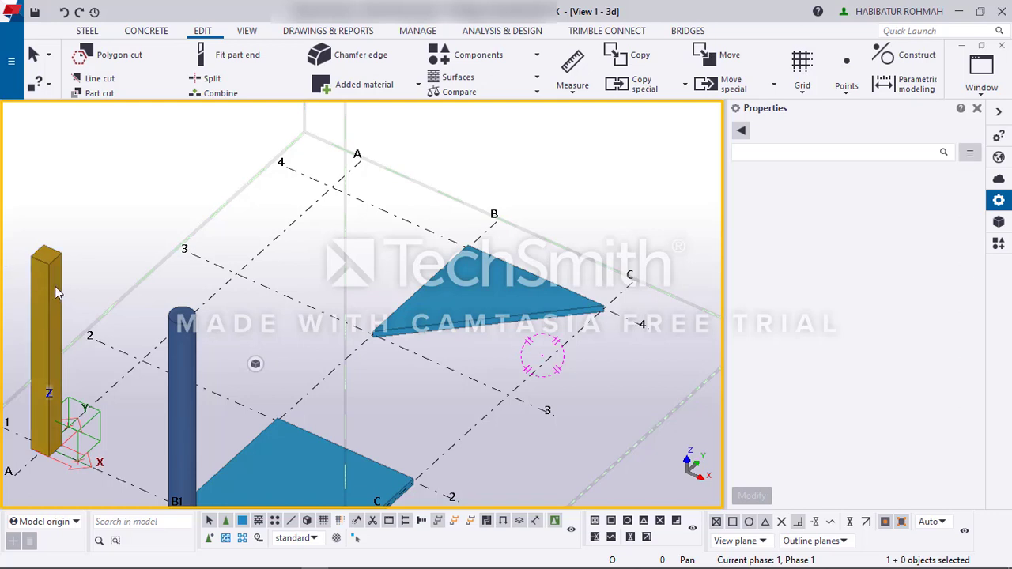
Step: Model a 3000 mm concrete beam along grid line A from grid line 1 to grid line 2
{"action": "left_click", "coordinate": [148, 32]}
{"action": "left_click", "coordinate": [147, 60]}
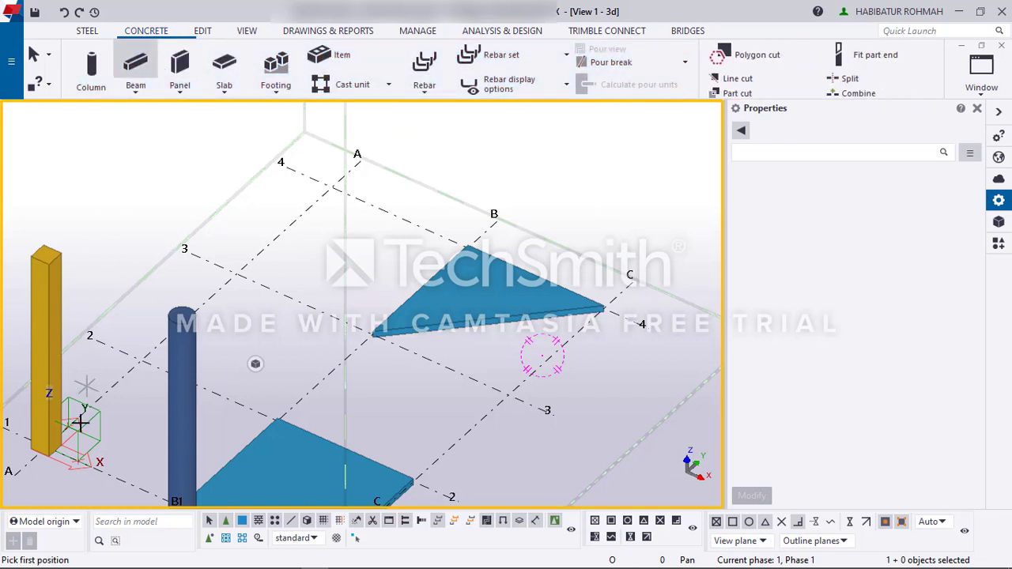
{"action": "left_click", "coordinate": [44, 449]}
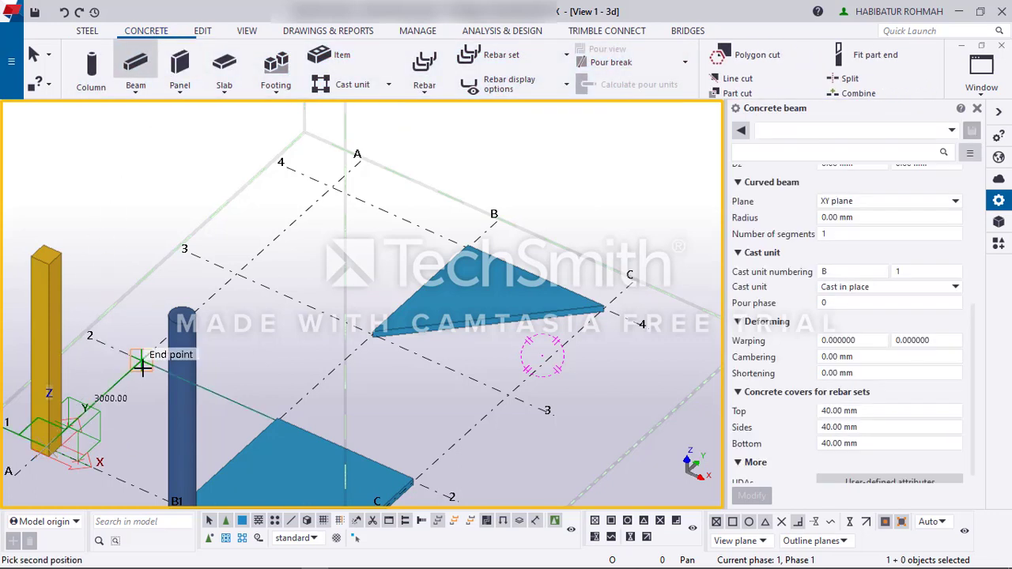
{"action": "left_click", "coordinate": [139, 356]}
{"action": "right_click", "coordinate": [142, 292]}
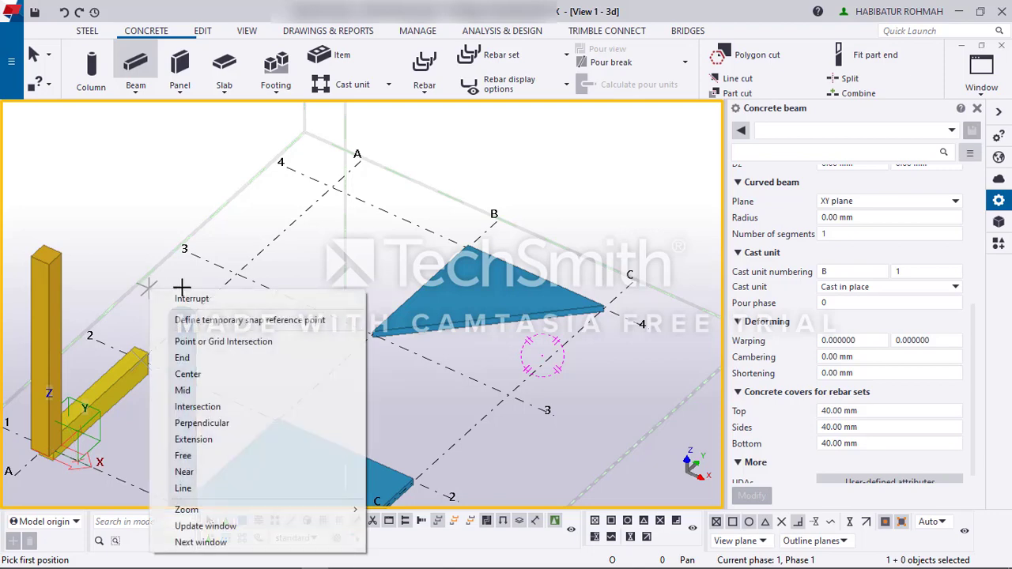
{"action": "left_click", "coordinate": [199, 297]}
Step: Extend the lower end of the square column at grid A-1 down to about the beam's underside
{"action": "scroll", "coordinate": [90, 437], "scroll_direction": "down", "scroll_amount": 2}
{"action": "middle_click_drag", "start_coordinate": [89, 437], "coordinate": [128, 442], "text": "ctrl"}
{"action": "scroll", "coordinate": [128, 442], "scroll_direction": "up", "scroll_amount": 2}
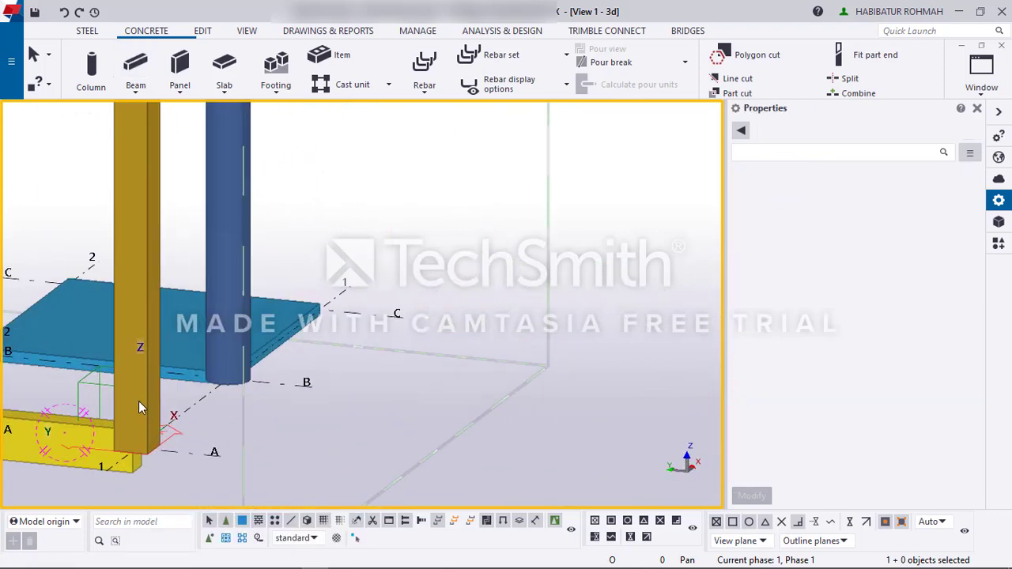
{"action": "left_click", "coordinate": [138, 401]}
{"action": "middle_click_drag", "start_coordinate": [170, 466], "coordinate": [198, 400]}
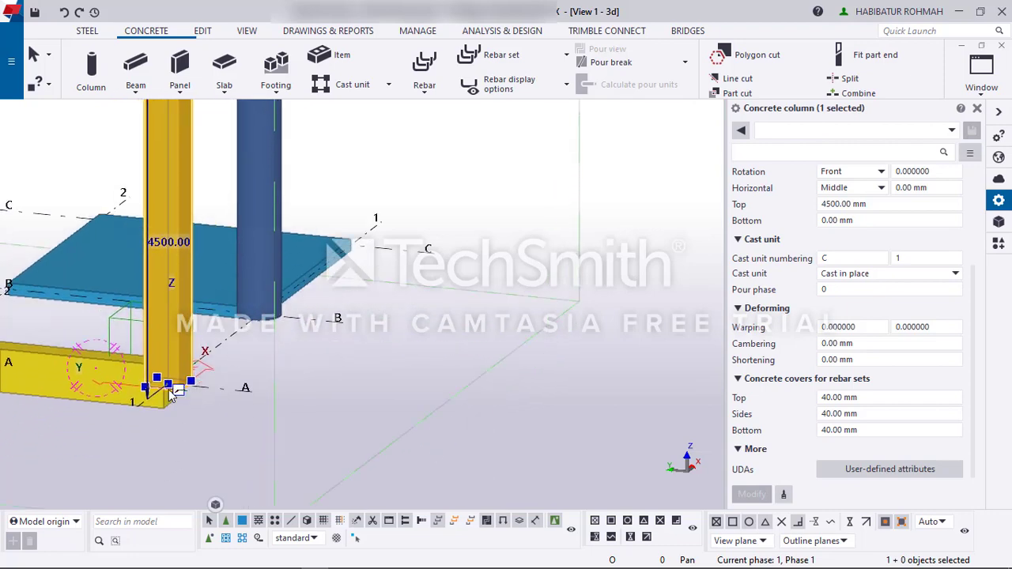
{"action": "left_click_drag", "start_coordinate": [168, 386], "coordinate": [169, 412]}
{"action": "left_click", "coordinate": [232, 438]}
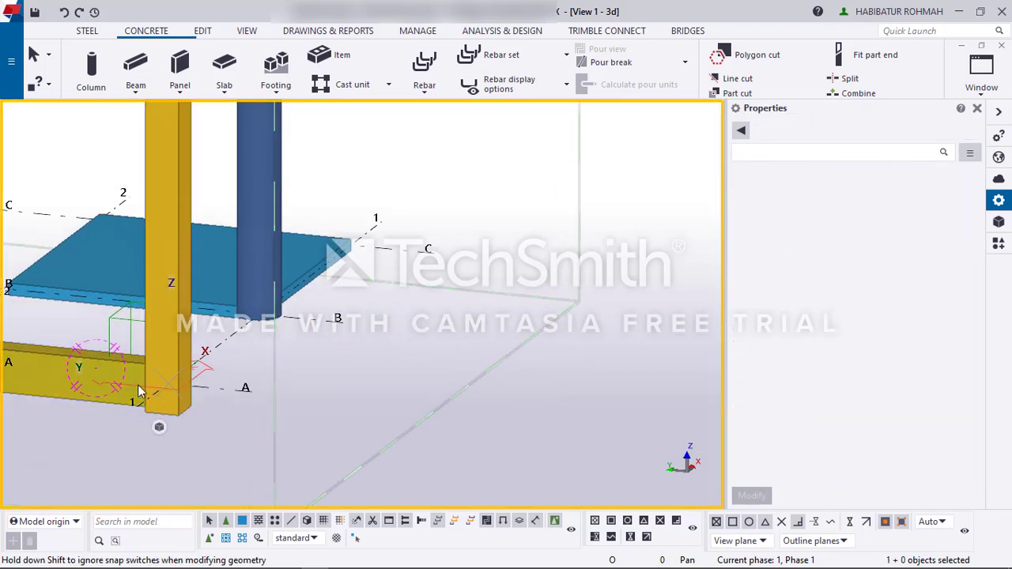
Step: Examine from several angles the joint where the beam meets the base of the square column
{"action": "scroll", "coordinate": [144, 392], "scroll_direction": "up", "scroll_amount": 3}
{"action": "middle_click_drag", "start_coordinate": [144, 392], "coordinate": [336, 401]}
{"action": "scroll", "coordinate": [336, 401], "scroll_direction": "down", "scroll_amount": 2}
{"action": "middle_click_drag", "start_coordinate": [395, 390], "coordinate": [93, 367], "text": "ctrl"}
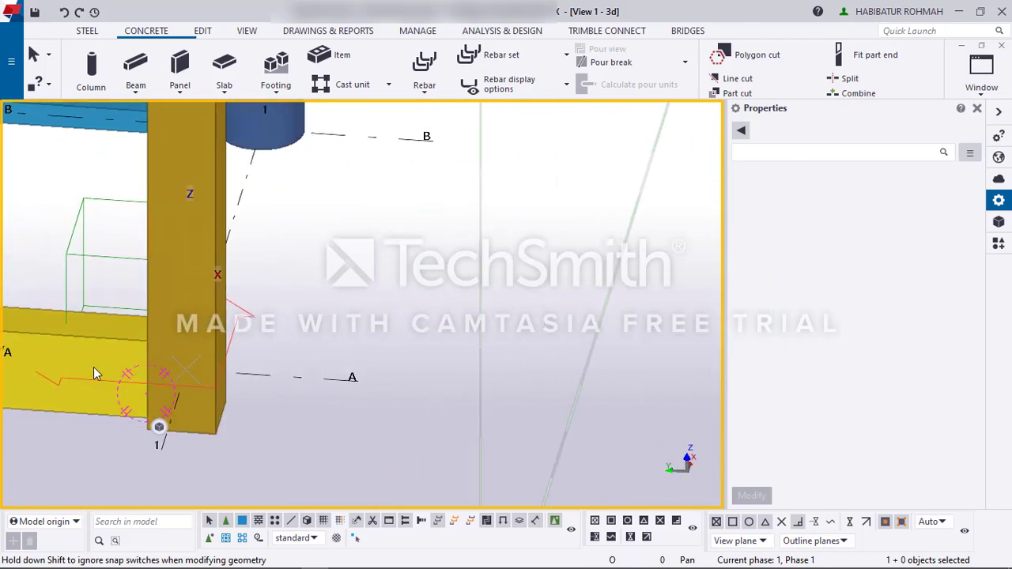
{"action": "left_click", "coordinate": [82, 345]}
{"action": "key", "text": "Escape"}
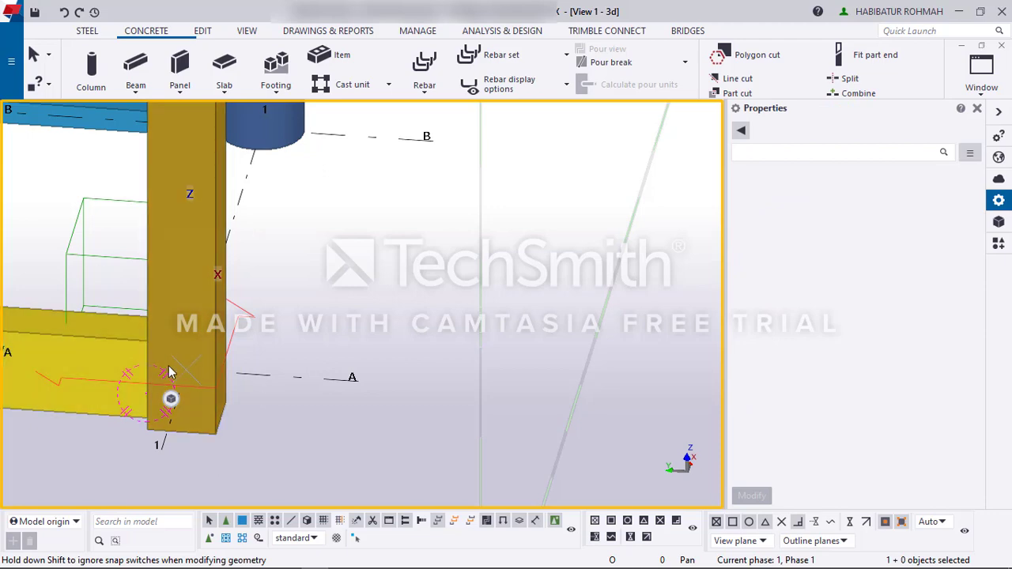
{"action": "middle_click_drag", "start_coordinate": [169, 369], "coordinate": [253, 362], "text": "ctrl"}
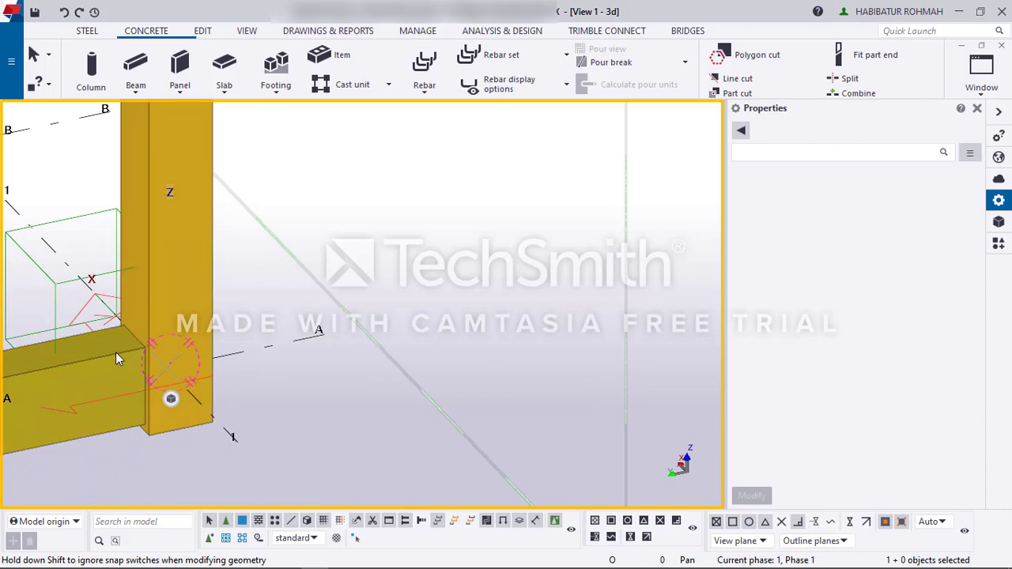
{"action": "left_click", "coordinate": [116, 352]}
{"action": "key", "text": "Escape"}
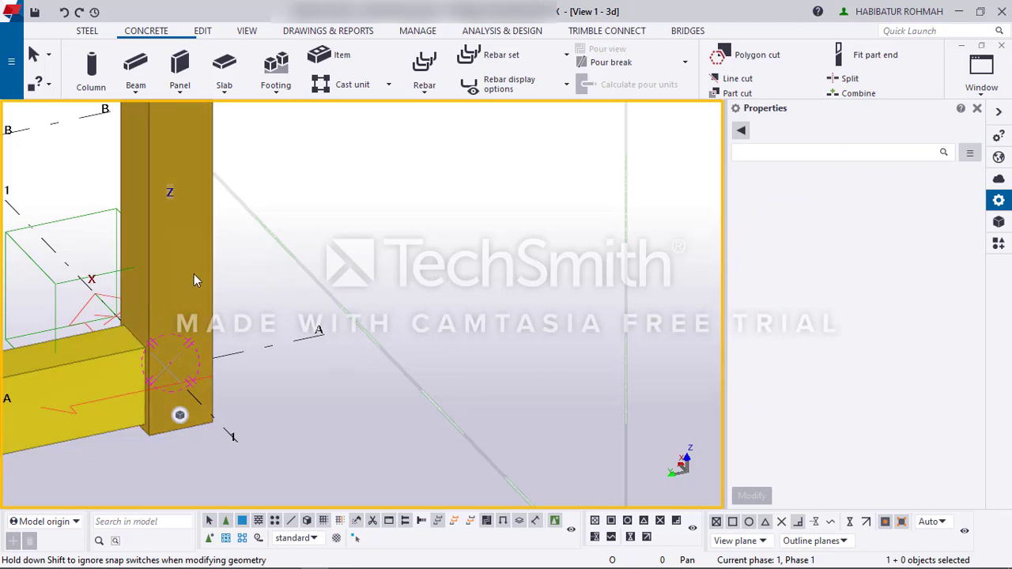
Step: Review the part rendering options and view the beam-column joint in parts wireframe and parts shaded wireframe
{"action": "left_click", "coordinate": [247, 31]}
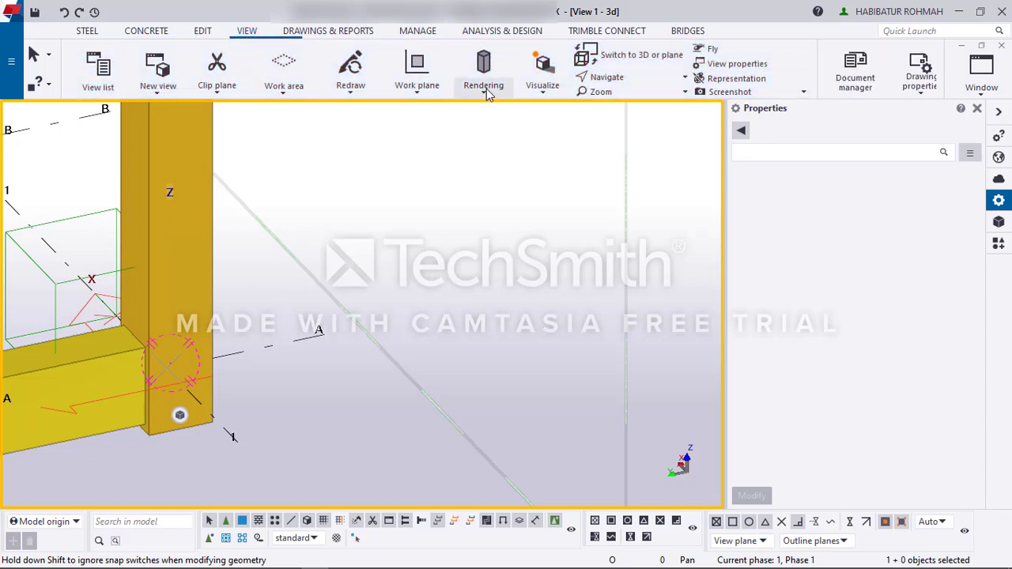
{"action": "left_click", "coordinate": [484, 91]}
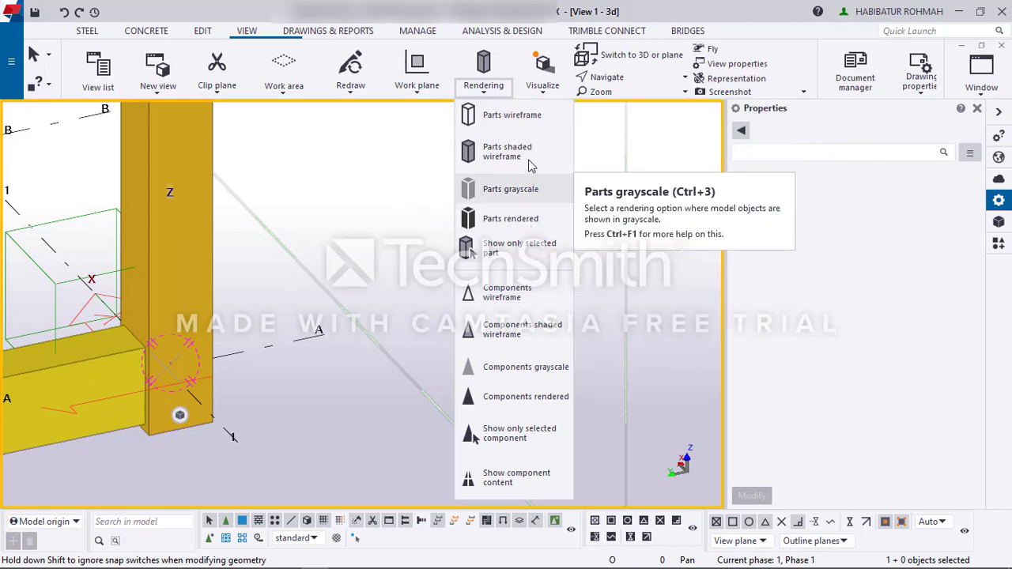
{"action": "left_click", "coordinate": [385, 193]}
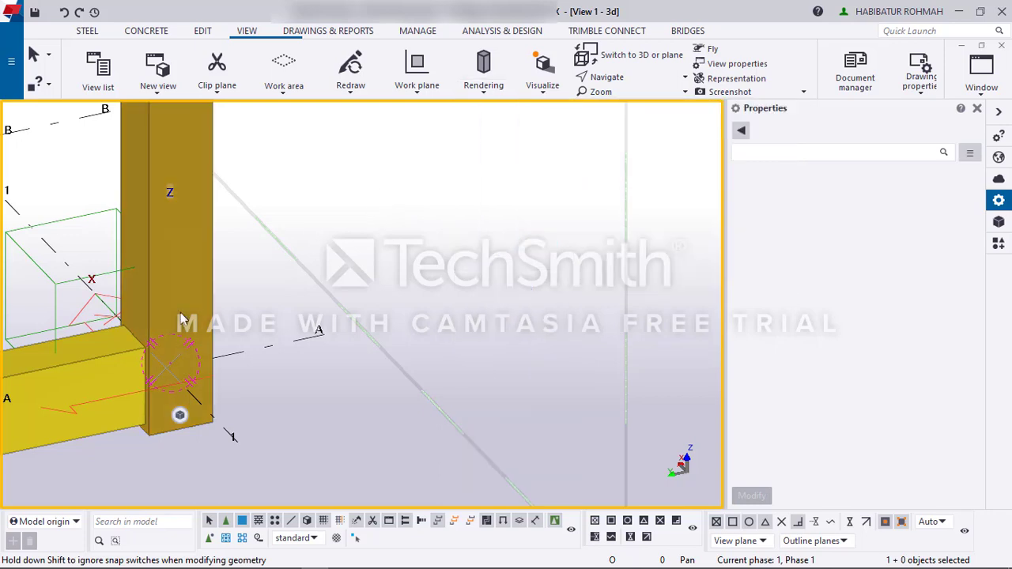
{"action": "scroll", "coordinate": [169, 305], "scroll_direction": "down", "scroll_amount": 3}
{"action": "middle_click_drag", "start_coordinate": [295, 337], "coordinate": [185, 307]}
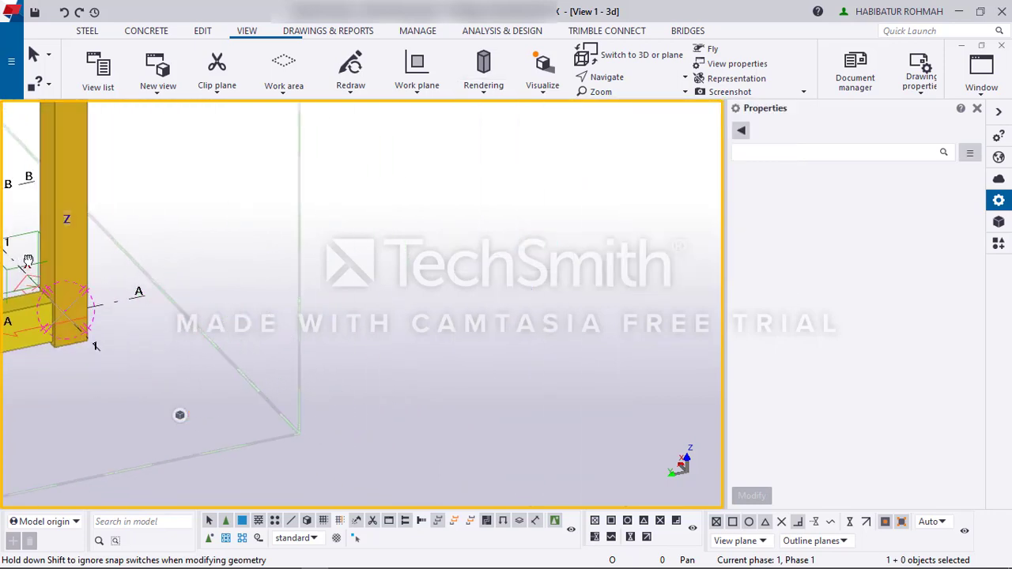
{"action": "middle_click_drag", "start_coordinate": [28, 261], "coordinate": [335, 305]}
{"action": "scroll", "coordinate": [380, 282], "scroll_direction": "up", "scroll_amount": 2}
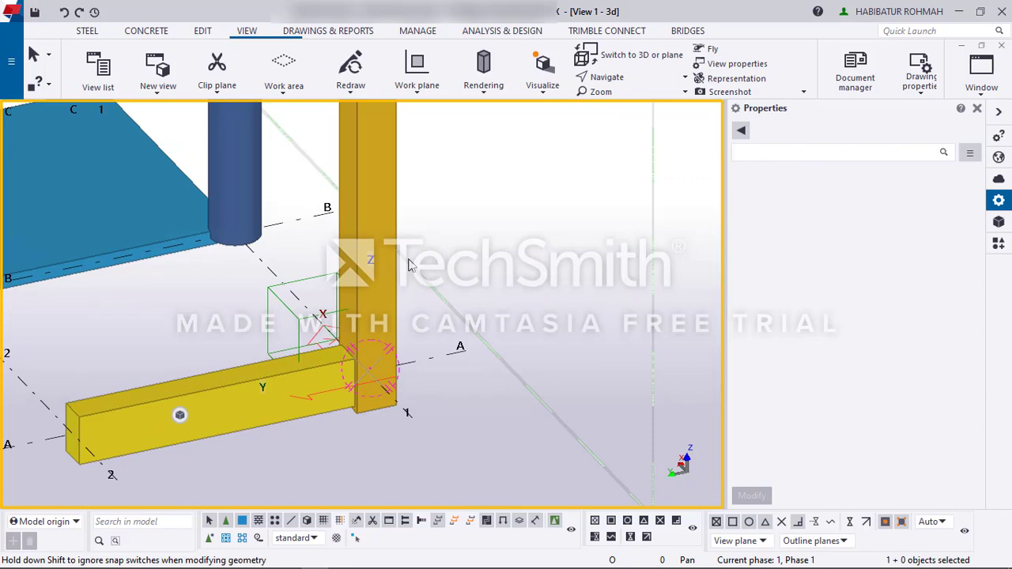
{"action": "key", "text": "ctrl+1"}
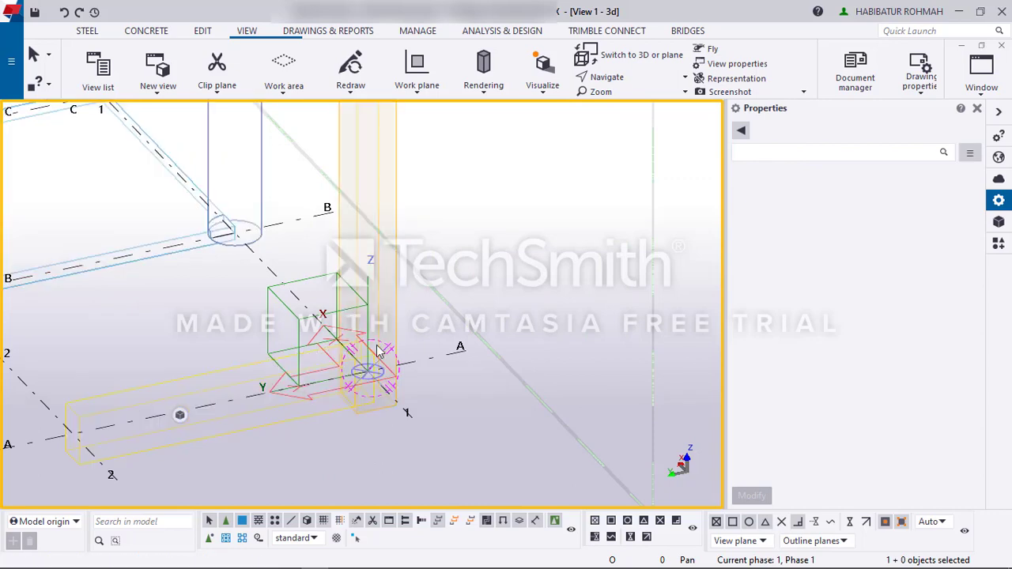
{"action": "key", "text": "ctrl+2"}
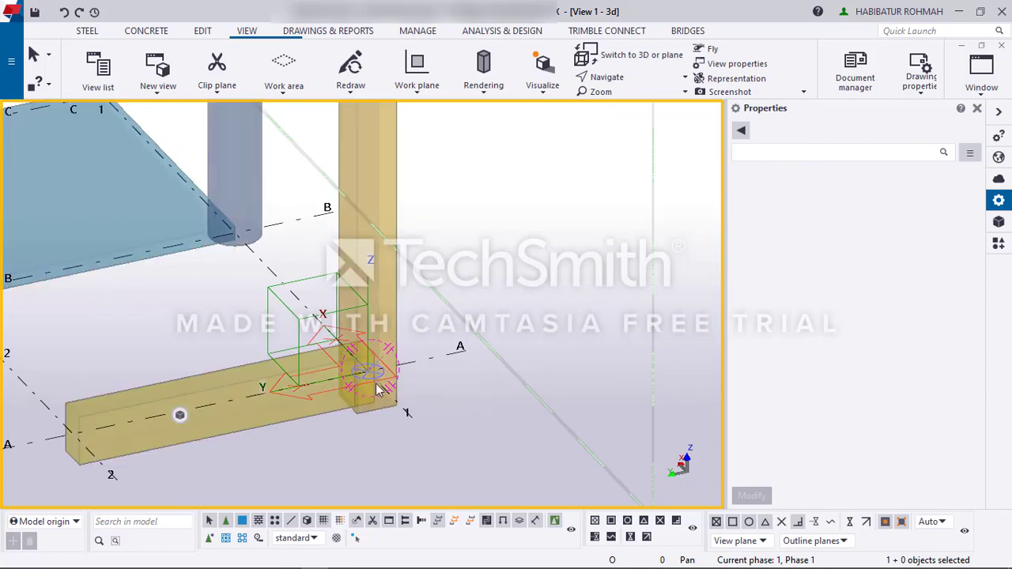
Step: Return the parts to rendered display and switch the view to show only the selected part
{"action": "scroll", "coordinate": [343, 466], "scroll_direction": "up", "scroll_amount": 2}
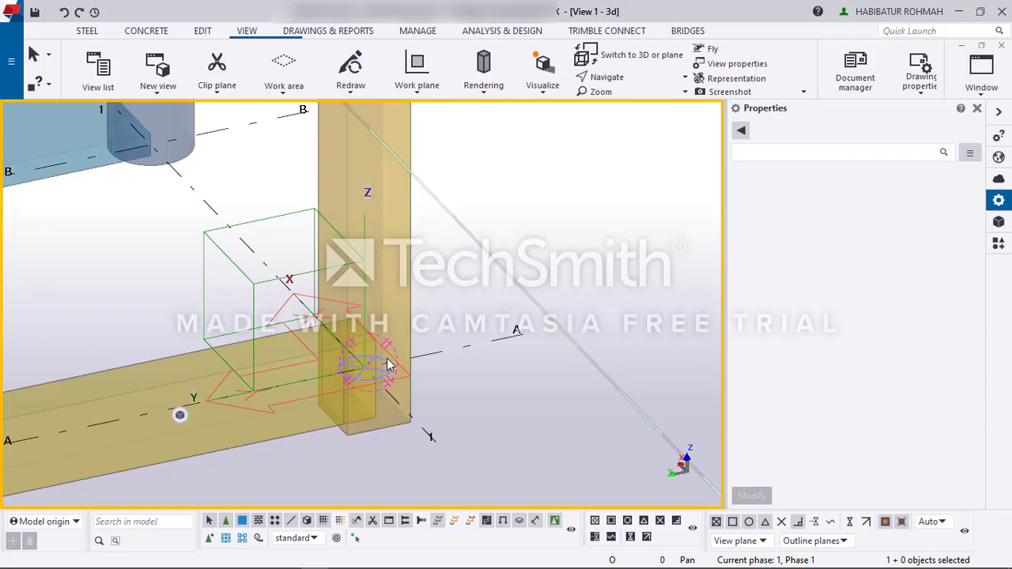
{"action": "middle_click_drag", "start_coordinate": [387, 365], "coordinate": [378, 326], "text": "ctrl"}
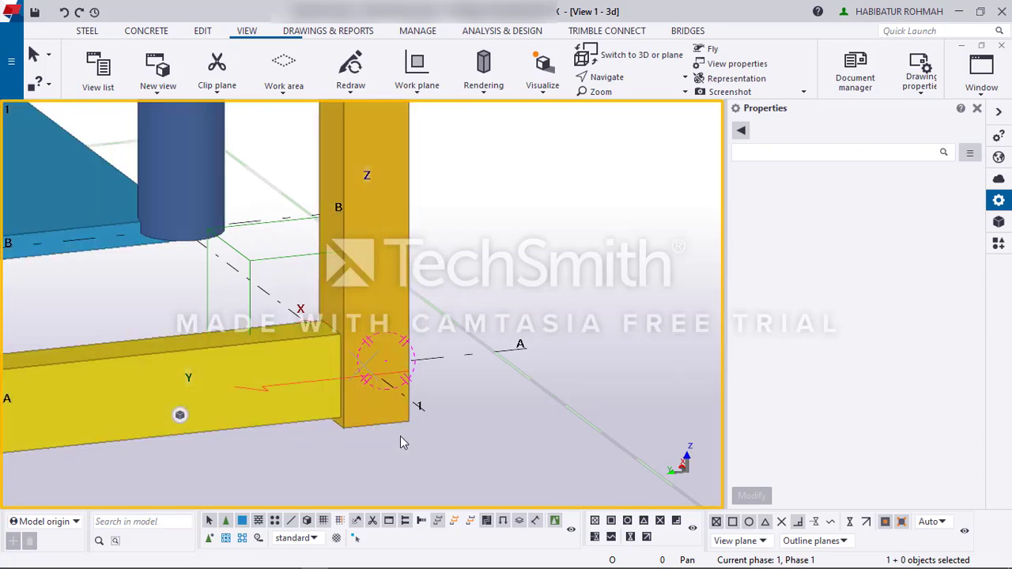
{"action": "key", "text": "ctrl+5"}
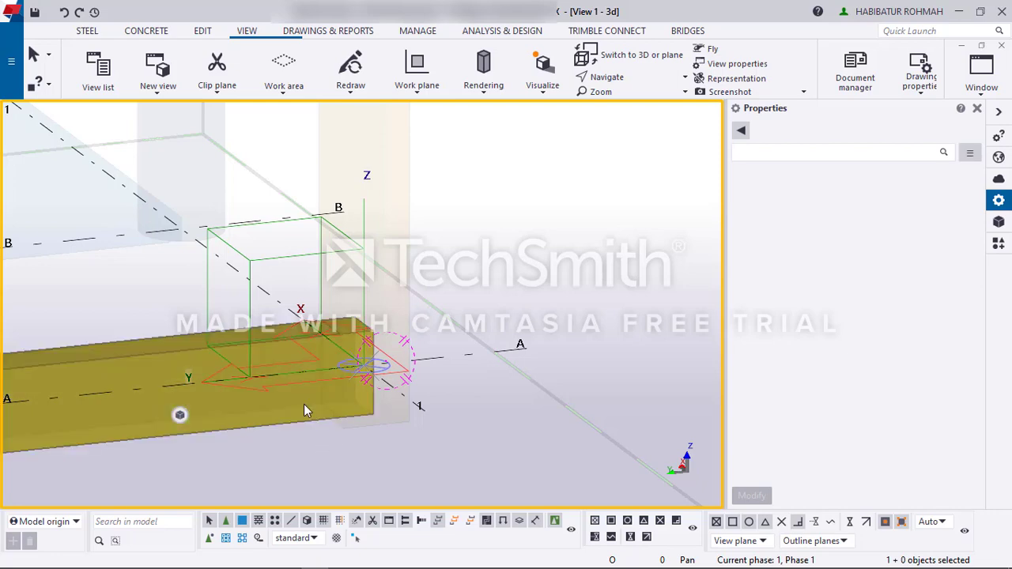
Step: Cut the concrete beam with the square column at grid A-1 using Part cut, removing the overlap at their joint
{"action": "scroll", "coordinate": [303, 404], "scroll_direction": "down", "scroll_amount": 2}
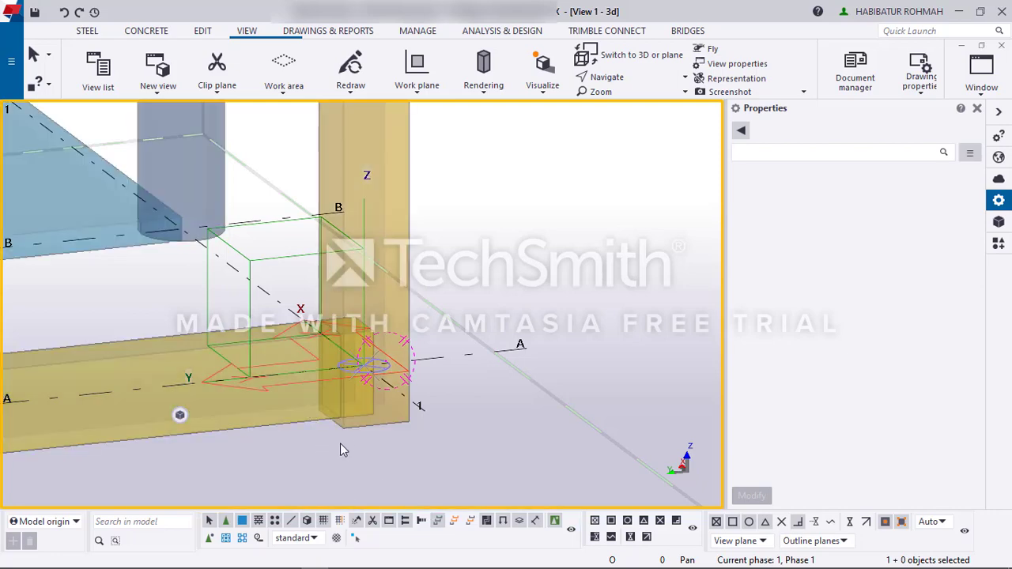
{"action": "middle_click_drag", "start_coordinate": [353, 428], "coordinate": [276, 383], "text": "ctrl"}
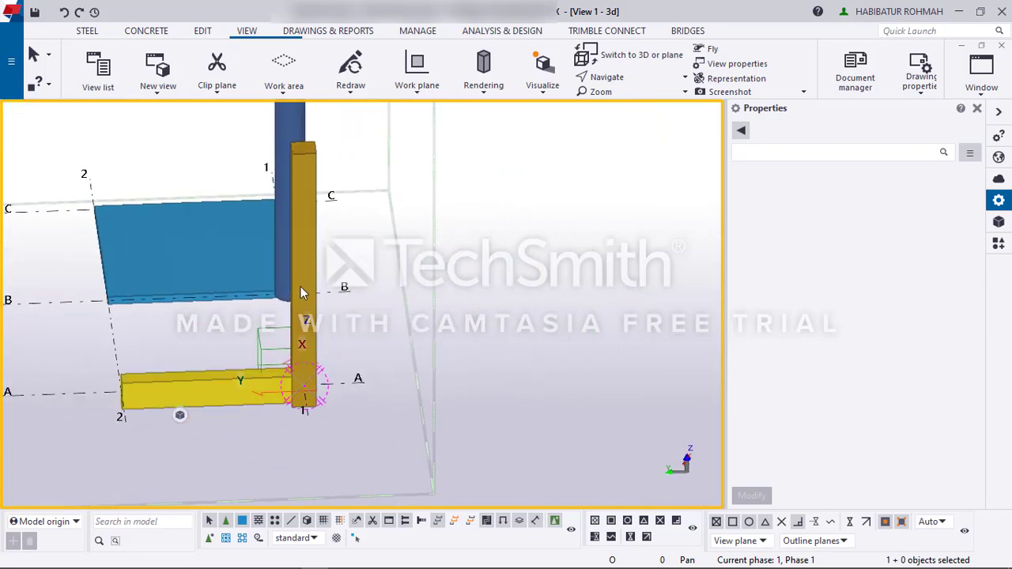
{"action": "left_click", "coordinate": [204, 31]}
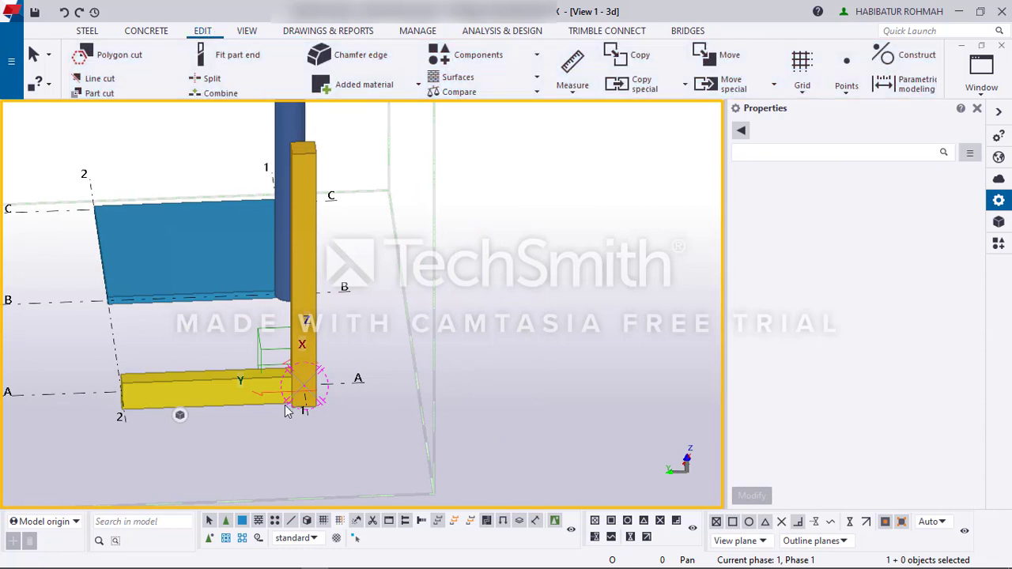
{"action": "scroll", "coordinate": [281, 399], "scroll_direction": "up", "scroll_amount": 5}
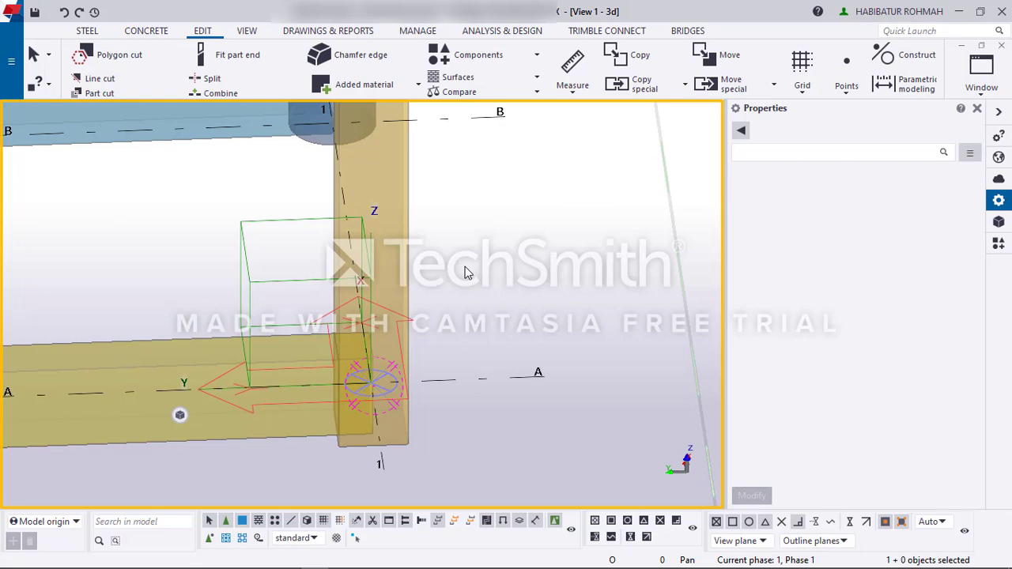
{"action": "middle_click_drag", "start_coordinate": [363, 372], "coordinate": [416, 387], "text": "ctrl"}
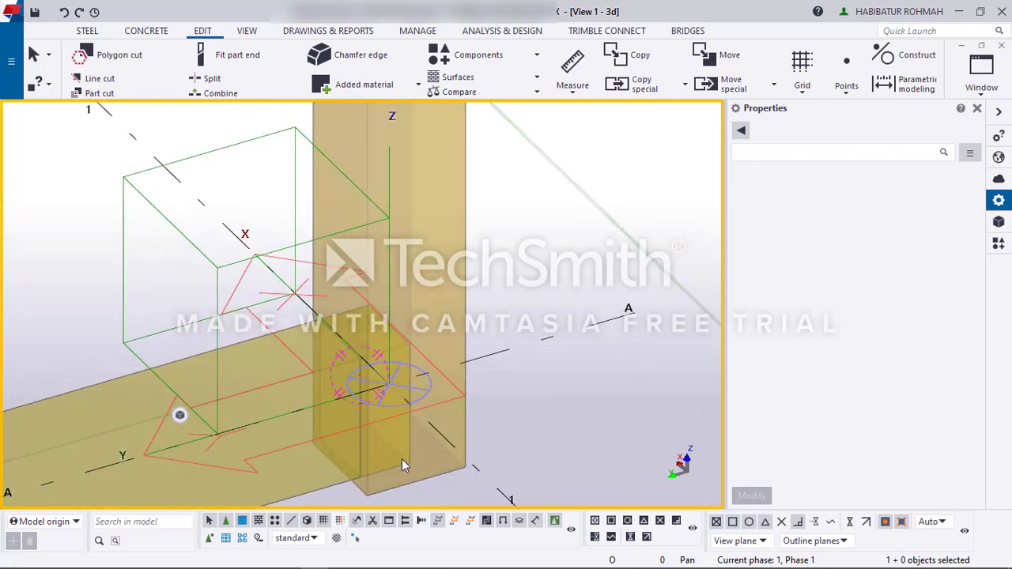
{"action": "scroll", "coordinate": [401, 423], "scroll_direction": "down", "scroll_amount": 2}
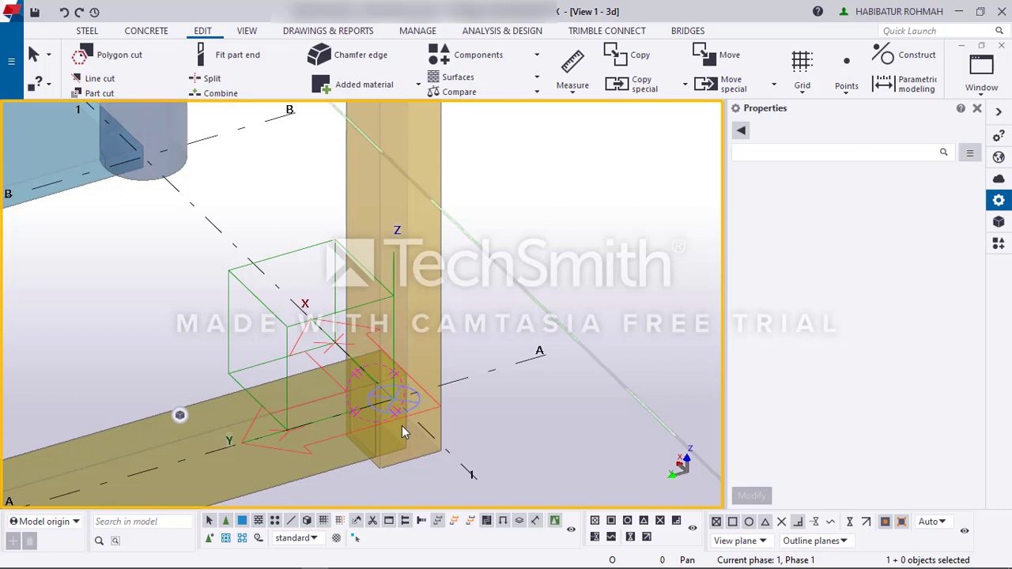
{"action": "left_click", "coordinate": [91, 94]}
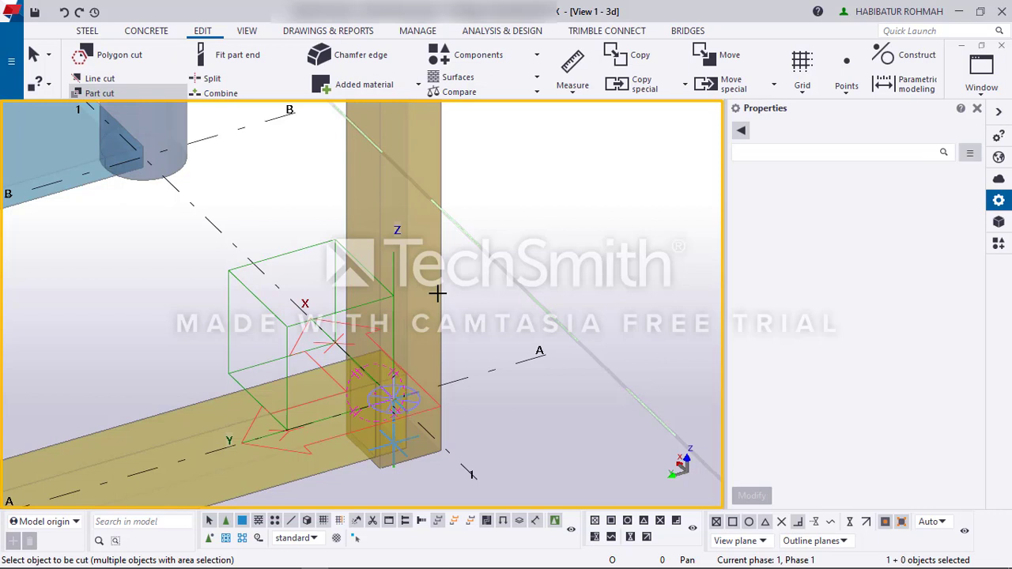
{"action": "left_click", "coordinate": [154, 416]}
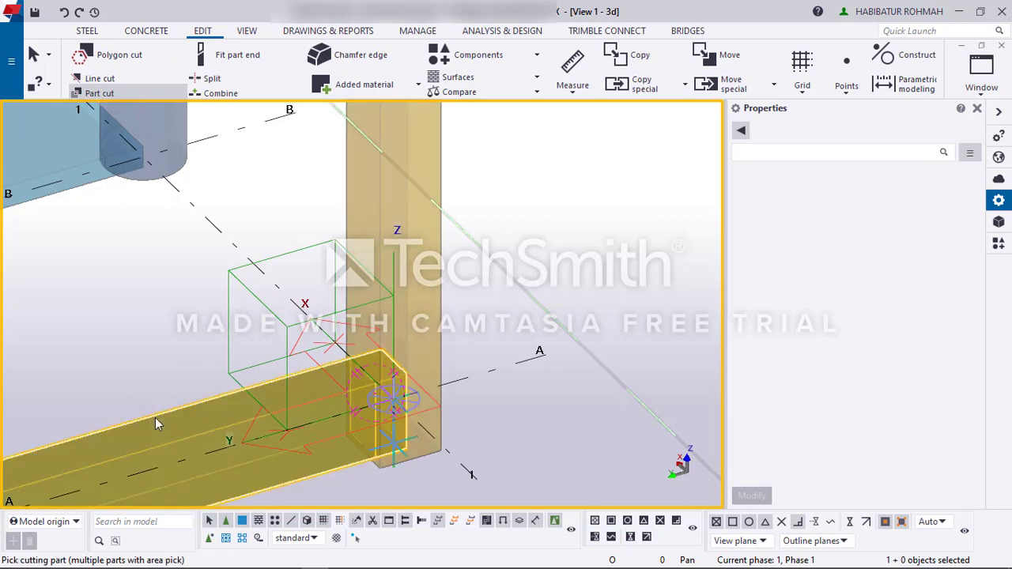
{"action": "left_click", "coordinate": [346, 181]}
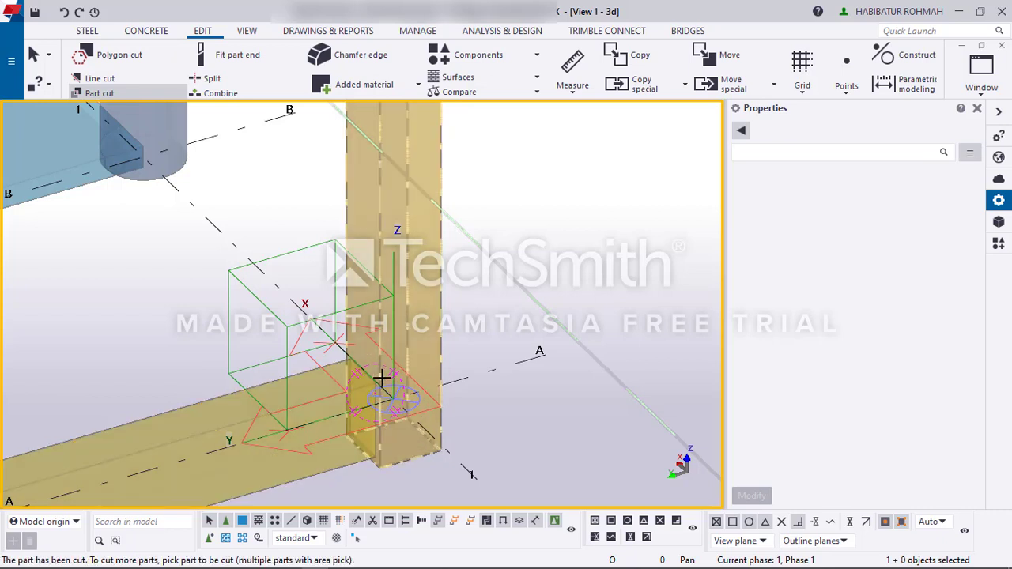
{"action": "right_click", "coordinate": [505, 321]}
{"action": "left_click", "coordinate": [553, 67]}
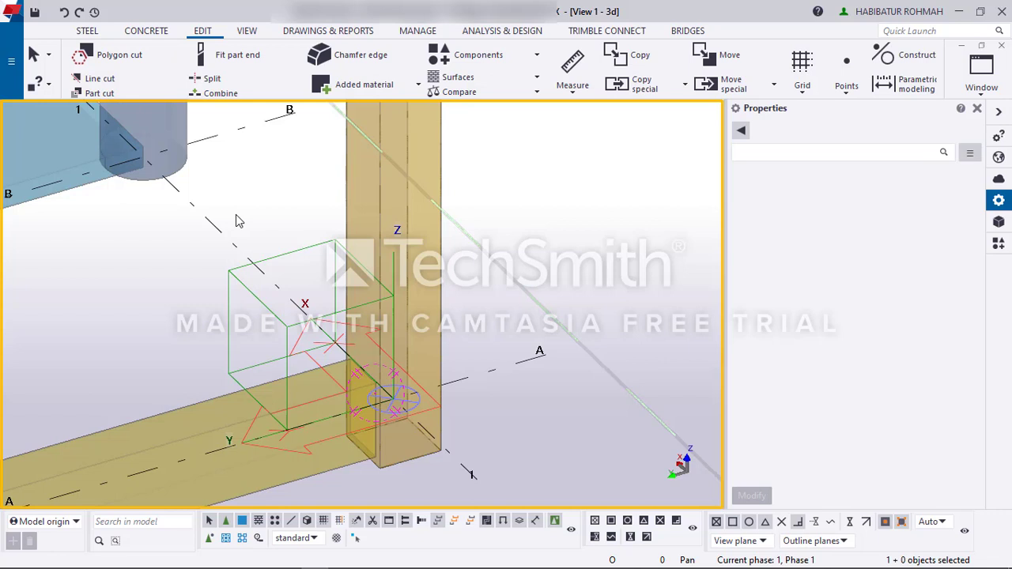
Step: Inspect the column-shaped cut's properties and examine the trimmed beam end at the column from several angles
{"action": "left_click", "coordinate": [351, 204]}
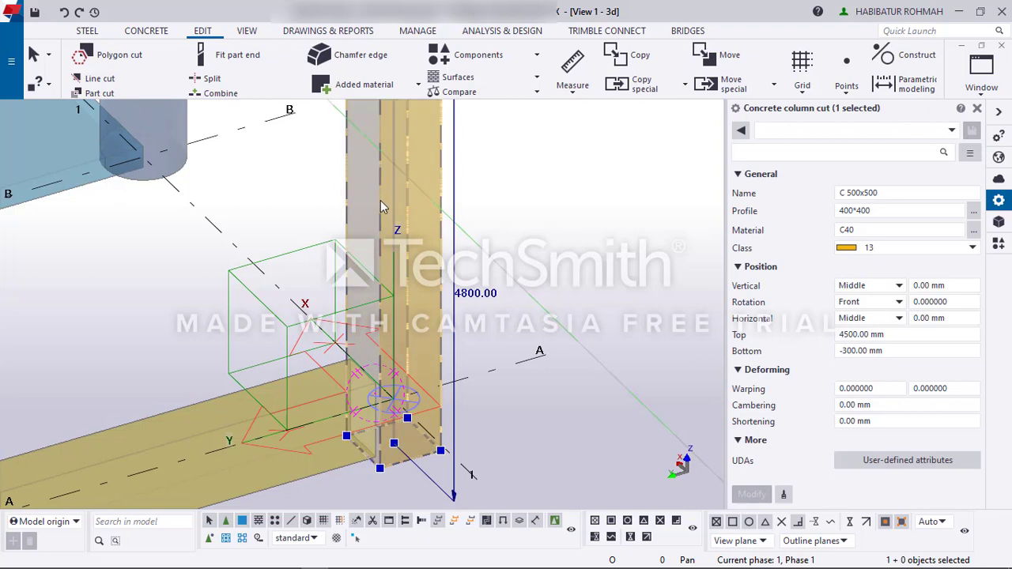
{"action": "left_click", "coordinate": [575, 208]}
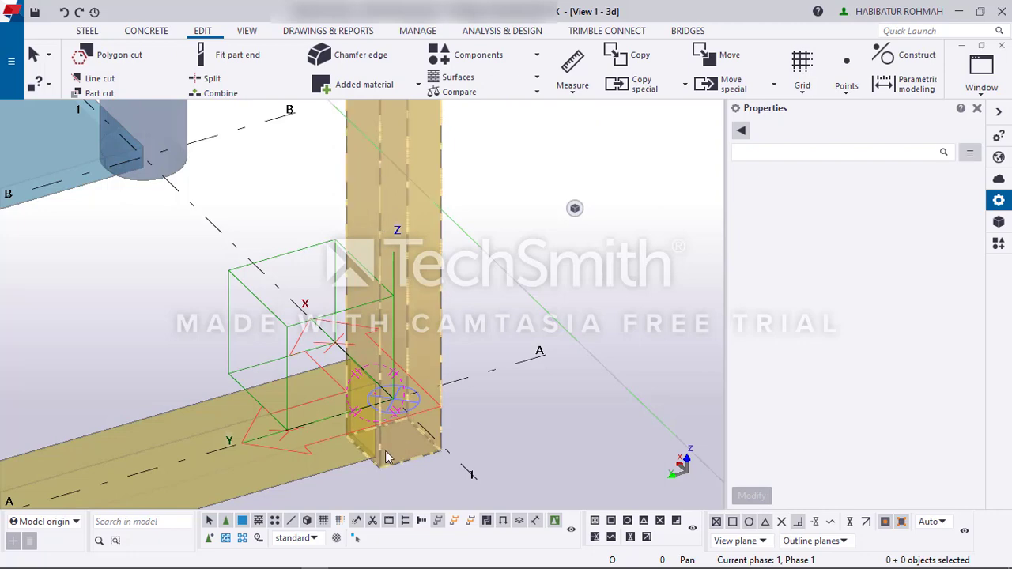
{"action": "scroll", "coordinate": [385, 452], "scroll_direction": "down", "scroll_amount": 2}
{"action": "scroll", "coordinate": [355, 449], "scroll_direction": "up", "scroll_amount": 4}
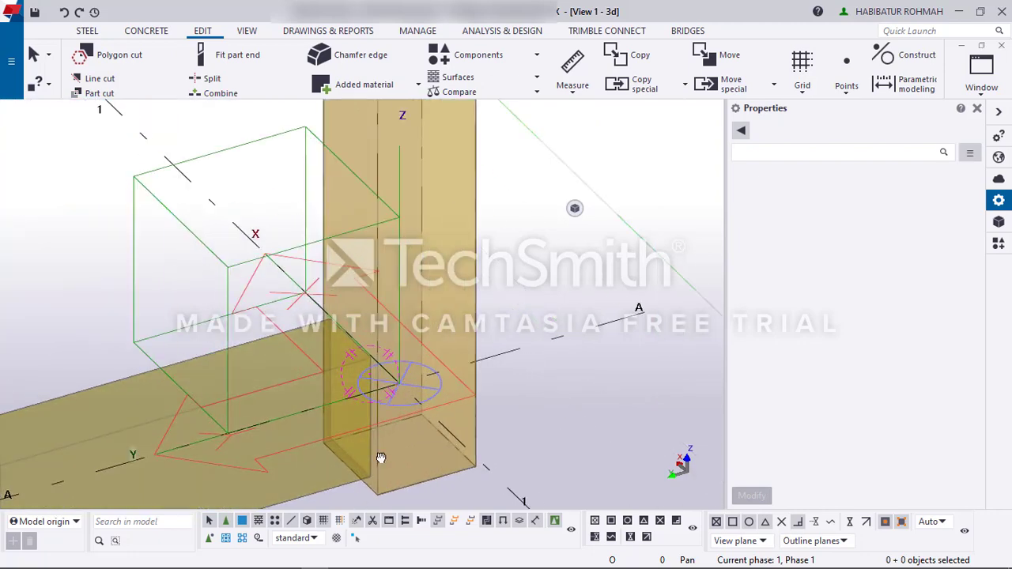
{"action": "middle_click_drag", "start_coordinate": [380, 458], "coordinate": [338, 395], "text": "ctrl"}
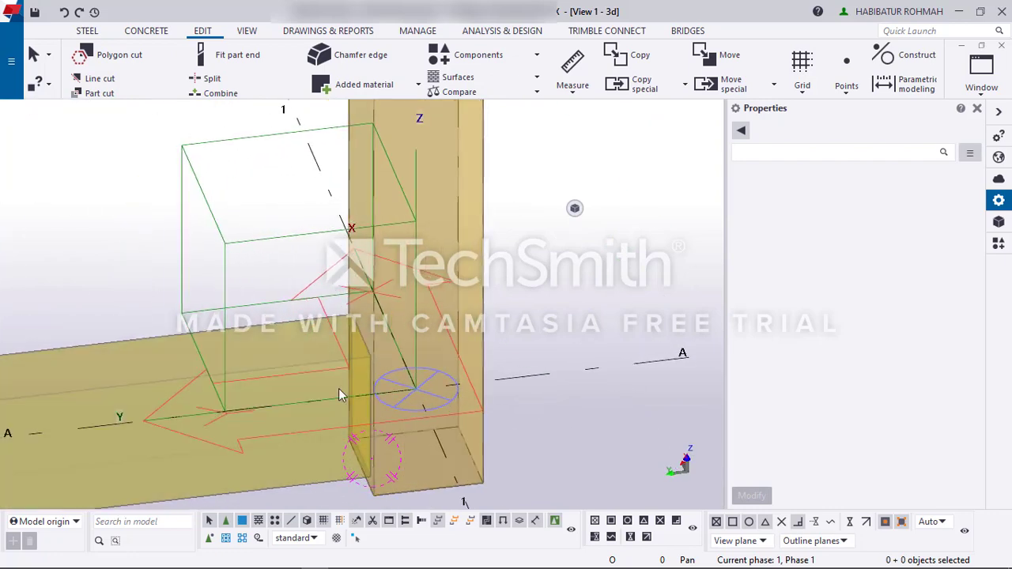
{"action": "scroll", "coordinate": [431, 385], "scroll_direction": "down", "scroll_amount": 3}
{"action": "middle_click_drag", "start_coordinate": [430, 385], "coordinate": [314, 337], "text": "ctrl"}
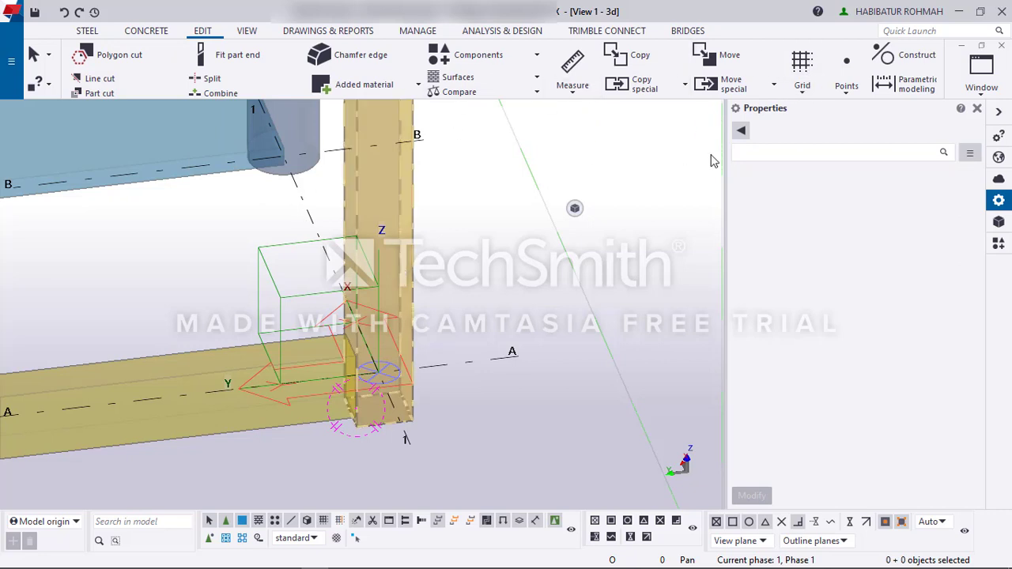
Step: Check the list of named and visible model views and close it
{"action": "scroll", "coordinate": [867, 72], "scroll_direction": "down", "scroll_amount": 3}
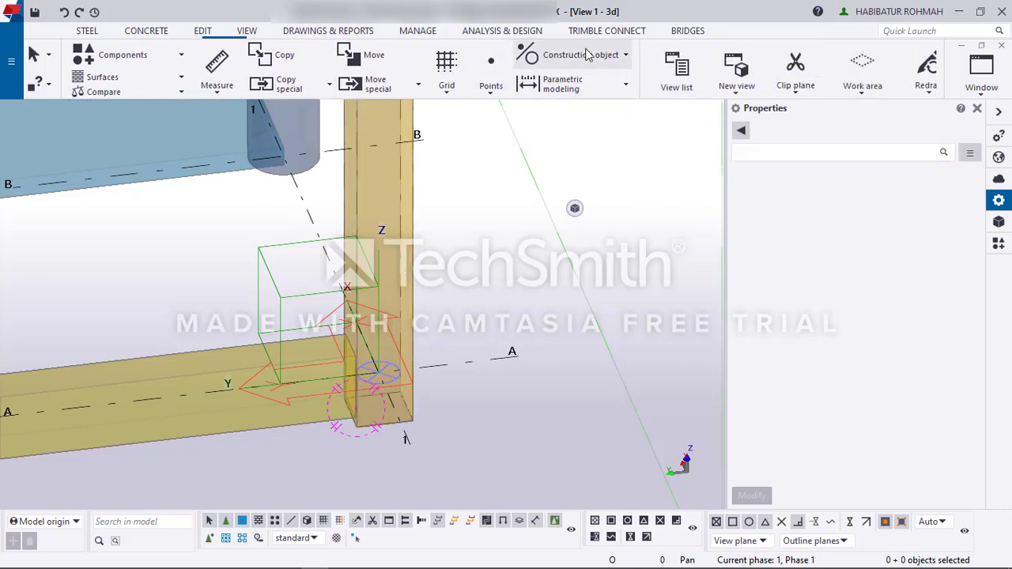
{"action": "scroll", "coordinate": [593, 67], "scroll_direction": "down", "scroll_amount": 5}
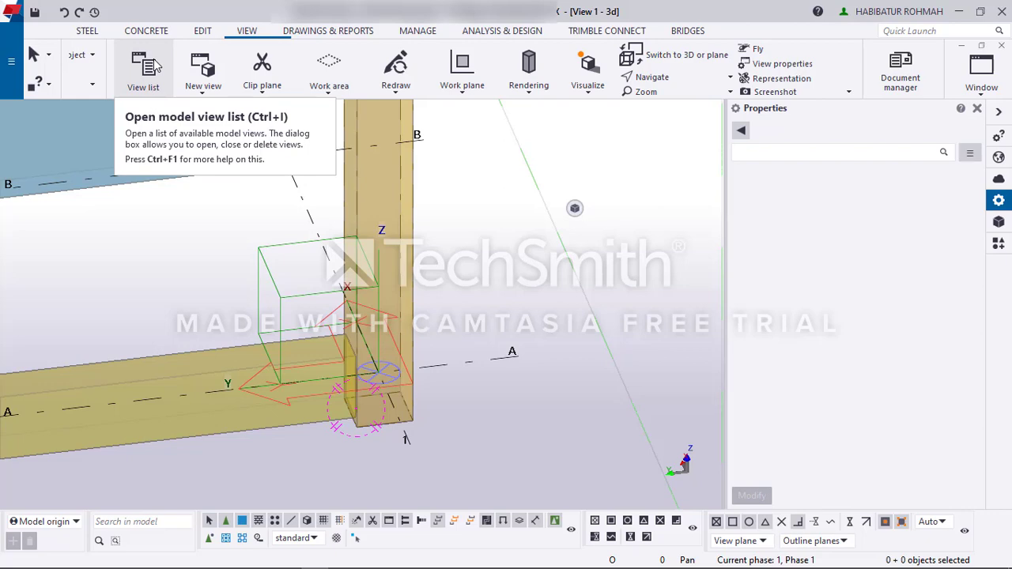
{"action": "middle_click_drag", "start_coordinate": [372, 288], "coordinate": [387, 294], "text": "ctrl"}
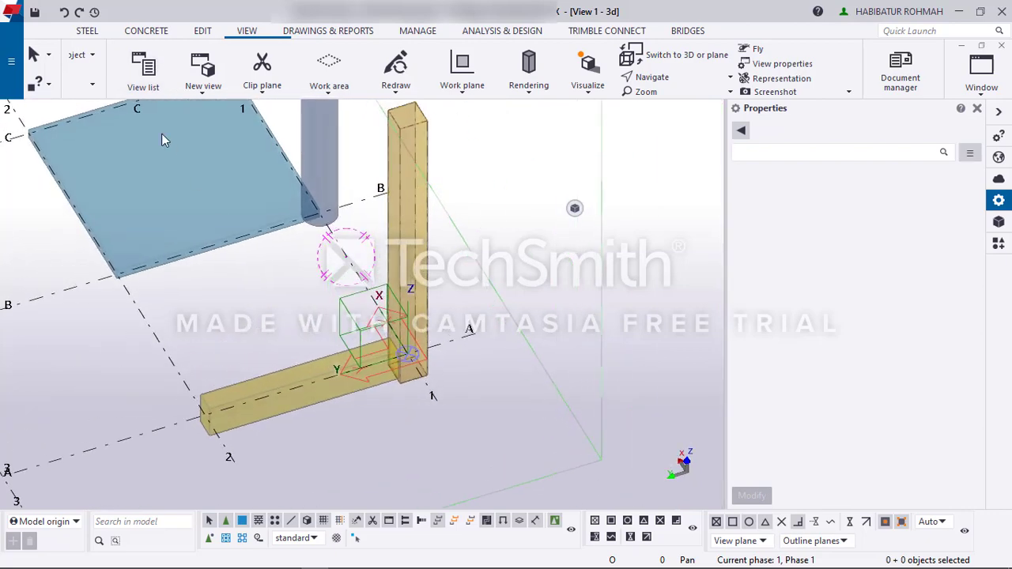
{"action": "left_click", "coordinate": [145, 73]}
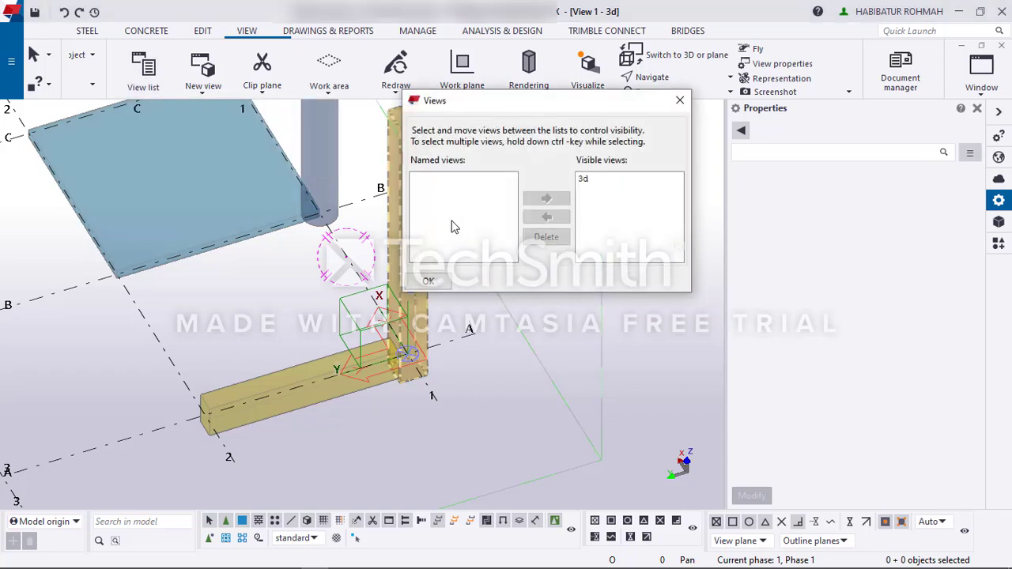
{"action": "left_click", "coordinate": [428, 282]}
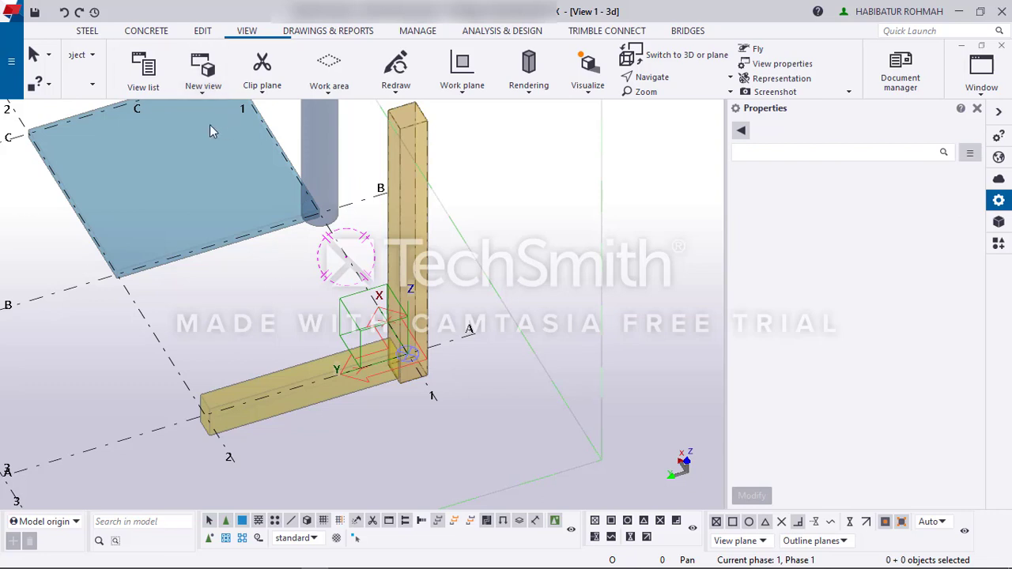
Step: Create views along all grid lines with the standard settings, using Grid-Plan for plans and Grid-Elevation for elevations
{"action": "left_click", "coordinate": [200, 79]}
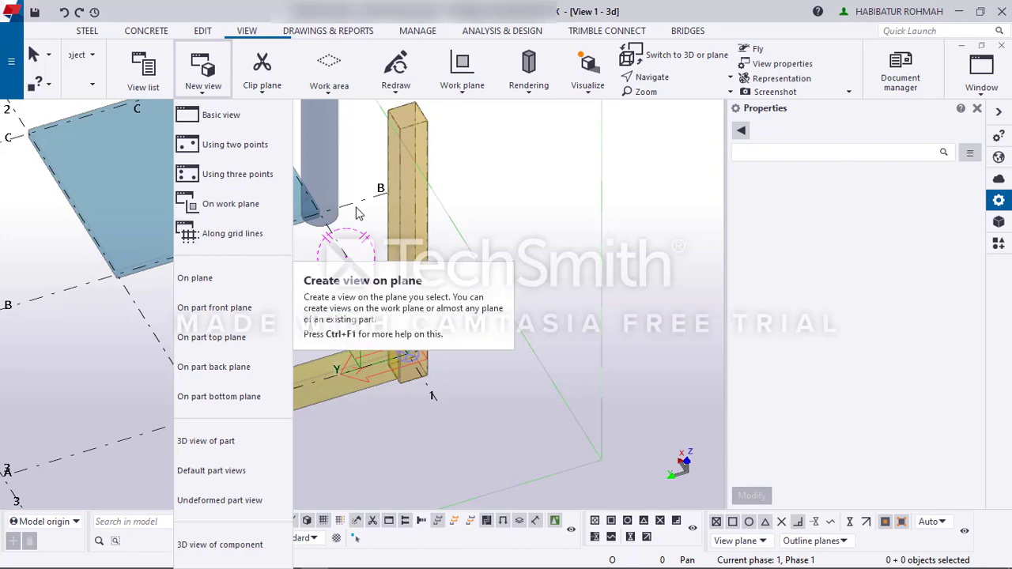
{"action": "left_click", "coordinate": [346, 445]}
{"action": "scroll", "coordinate": [264, 378], "scroll_direction": "down", "scroll_amount": 3}
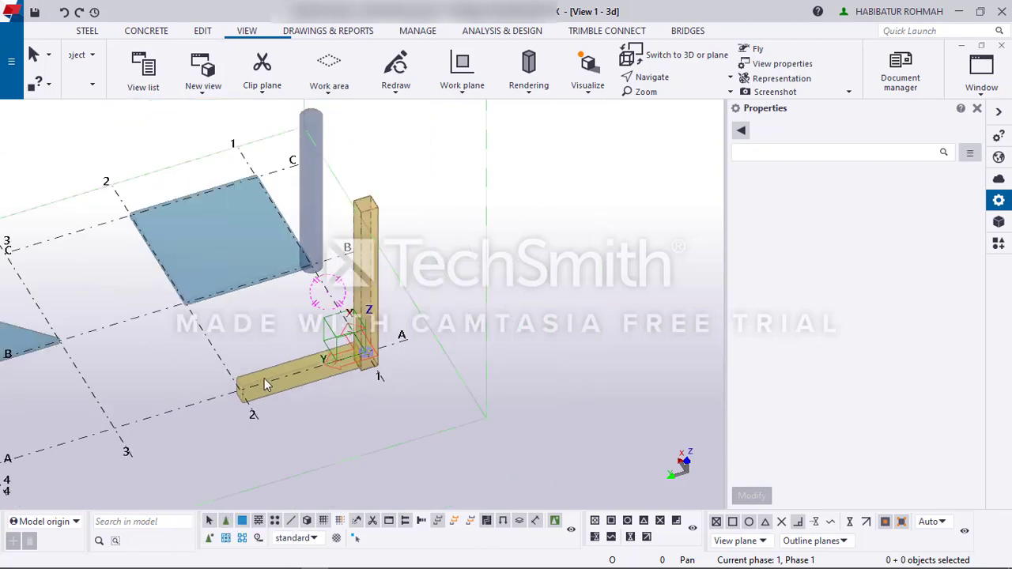
{"action": "middle_click_drag", "start_coordinate": [238, 387], "coordinate": [423, 331]}
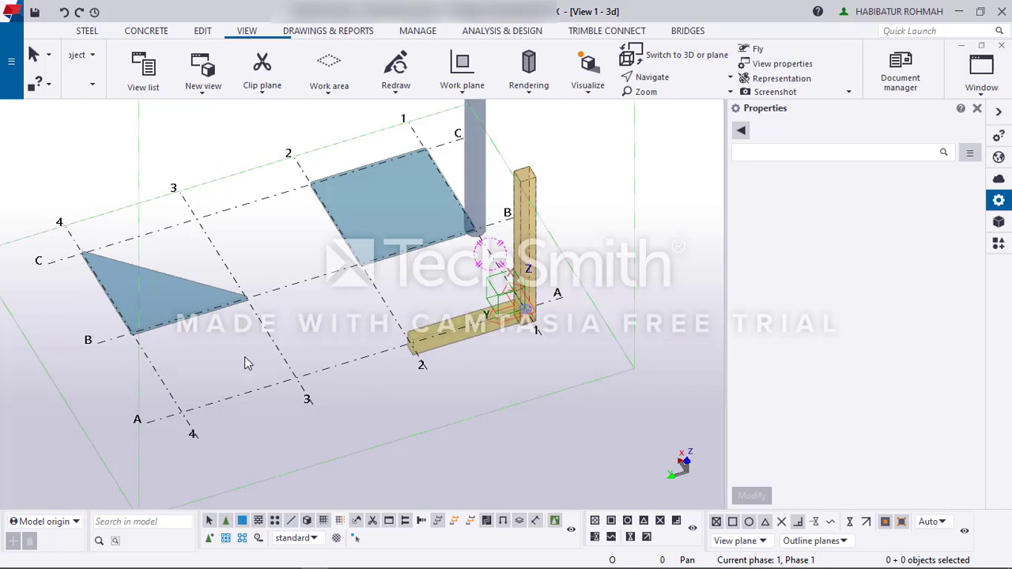
{"action": "left_click", "coordinate": [210, 95]}
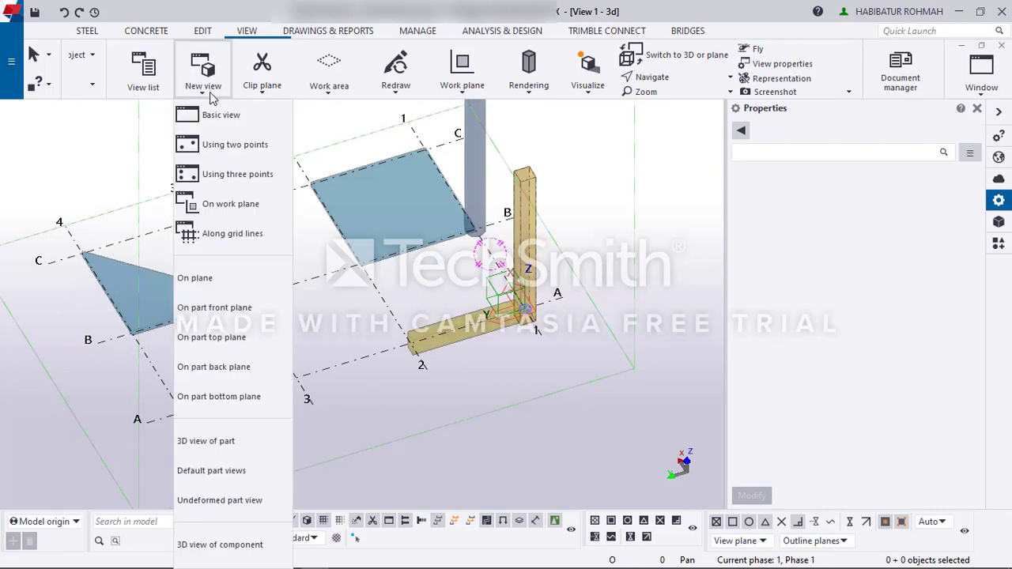
{"action": "left_click", "coordinate": [215, 234]}
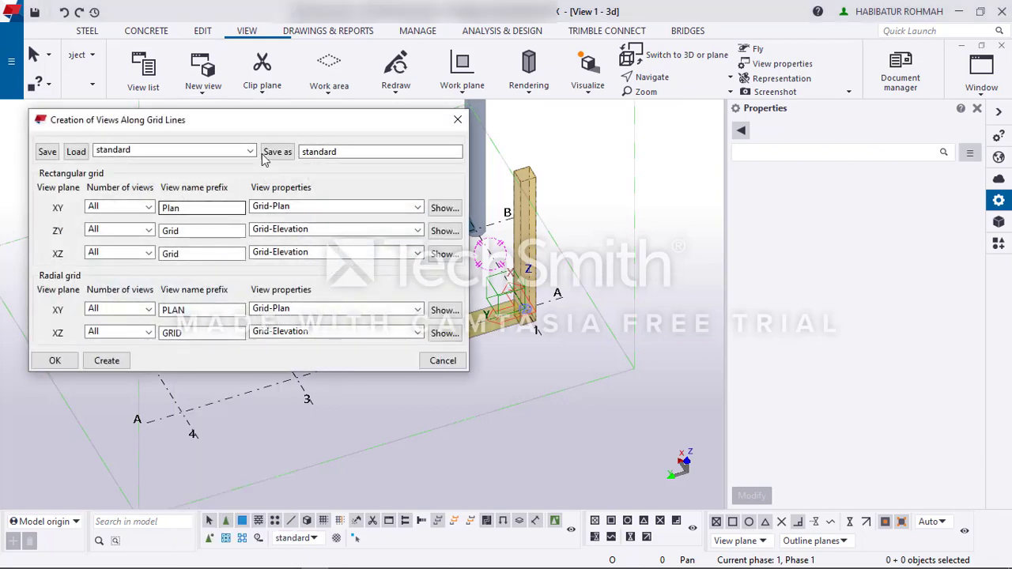
{"action": "left_click_drag", "start_coordinate": [282, 124], "coordinate": [672, 63]}
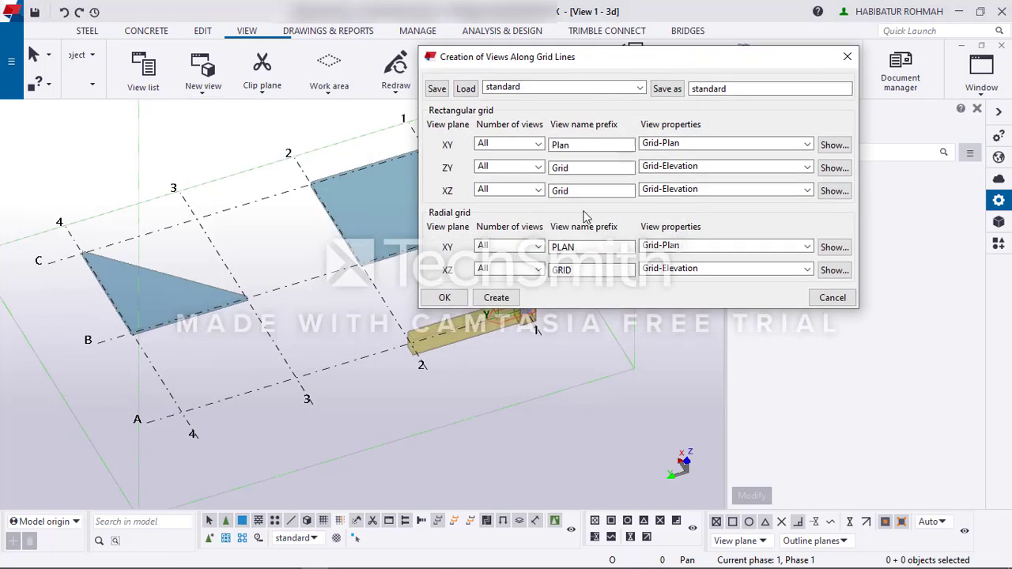
{"action": "left_click", "coordinate": [497, 298]}
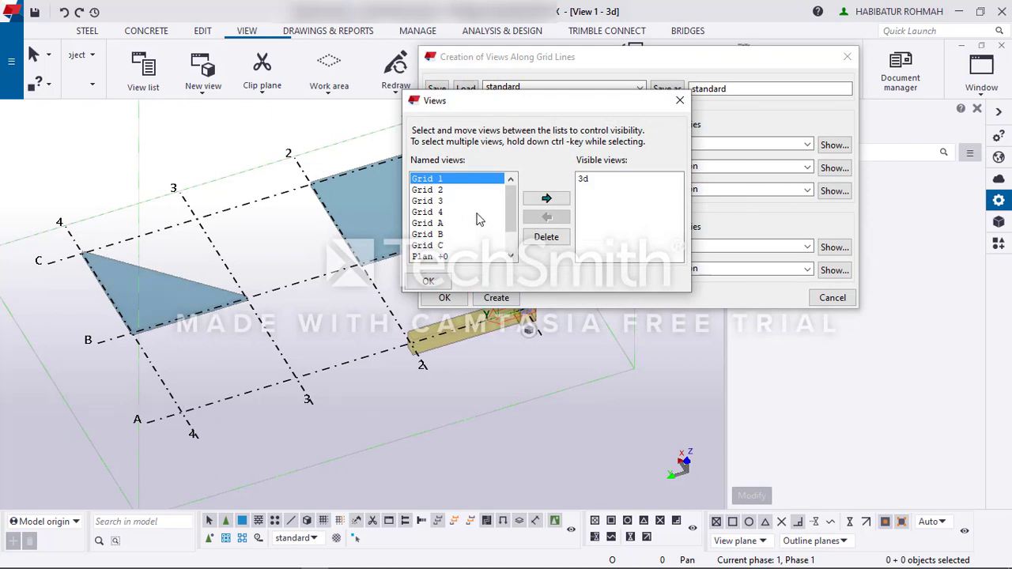
Step: Review the named views and make the Grid 1 and Grid 2 views visible
{"action": "scroll", "coordinate": [480, 217], "scroll_direction": "down", "scroll_amount": 1}
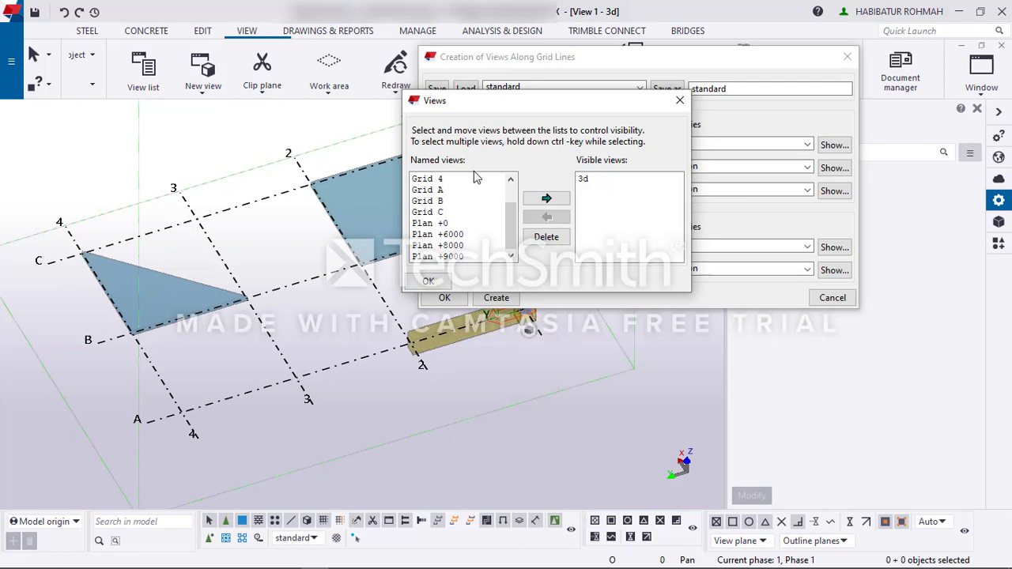
{"action": "scroll", "coordinate": [447, 205], "scroll_direction": "up", "scroll_amount": 1}
{"action": "left_click", "coordinate": [447, 180]}
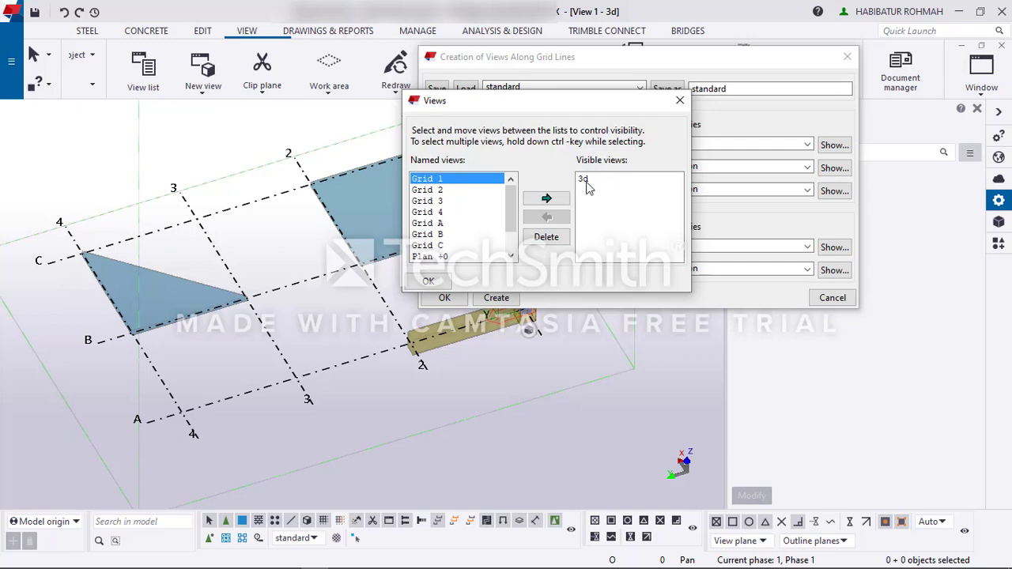
{"action": "left_click_drag", "start_coordinate": [568, 104], "coordinate": [349, 138]}
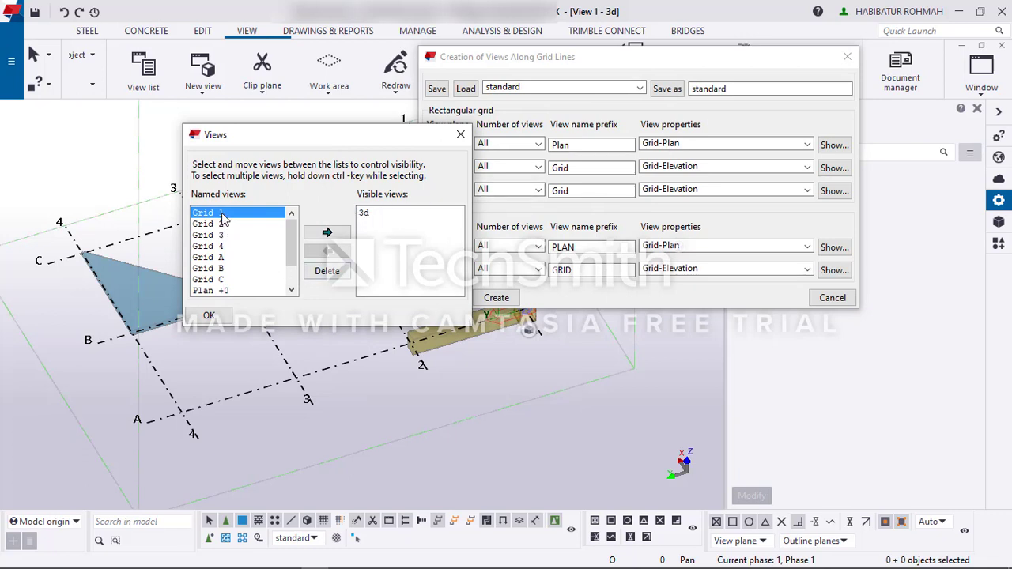
{"action": "left_click", "coordinate": [329, 234]}
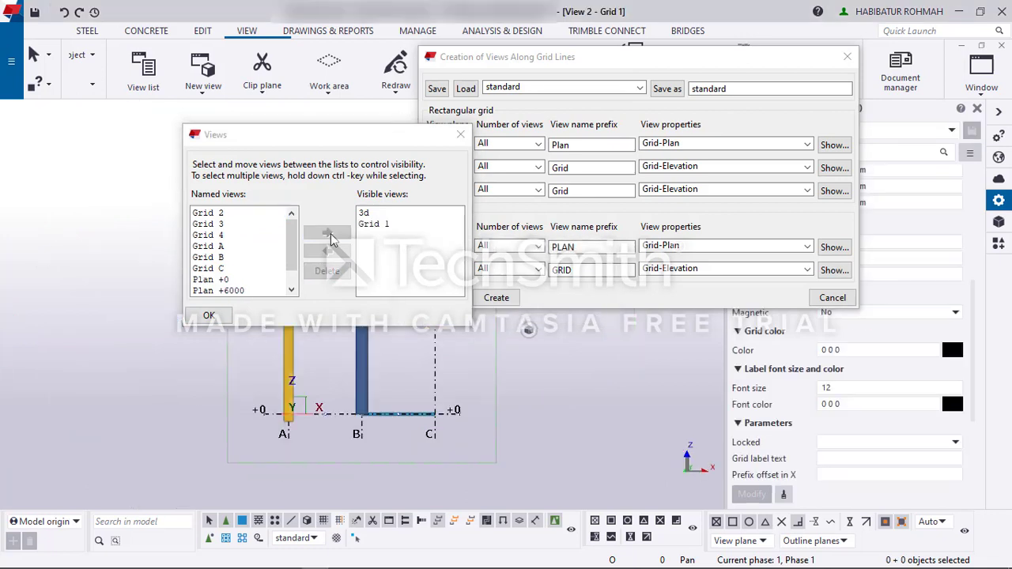
{"action": "left_click", "coordinate": [238, 214]}
{"action": "left_click", "coordinate": [327, 233]}
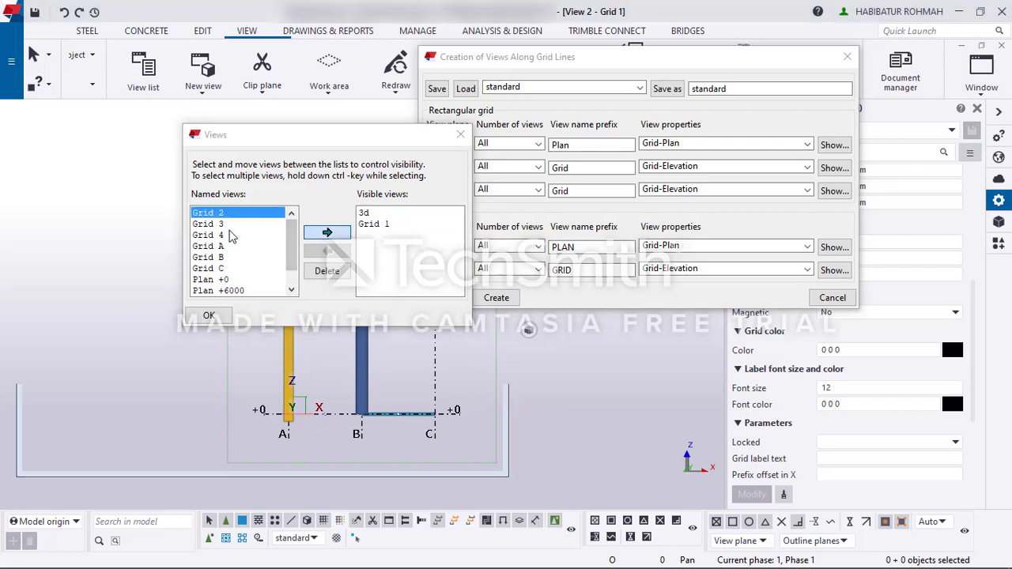
Step: Make the Grid 4, Grid C and Grid B views visible
{"action": "left_click", "coordinate": [220, 225]}
{"action": "left_click", "coordinate": [327, 233]}
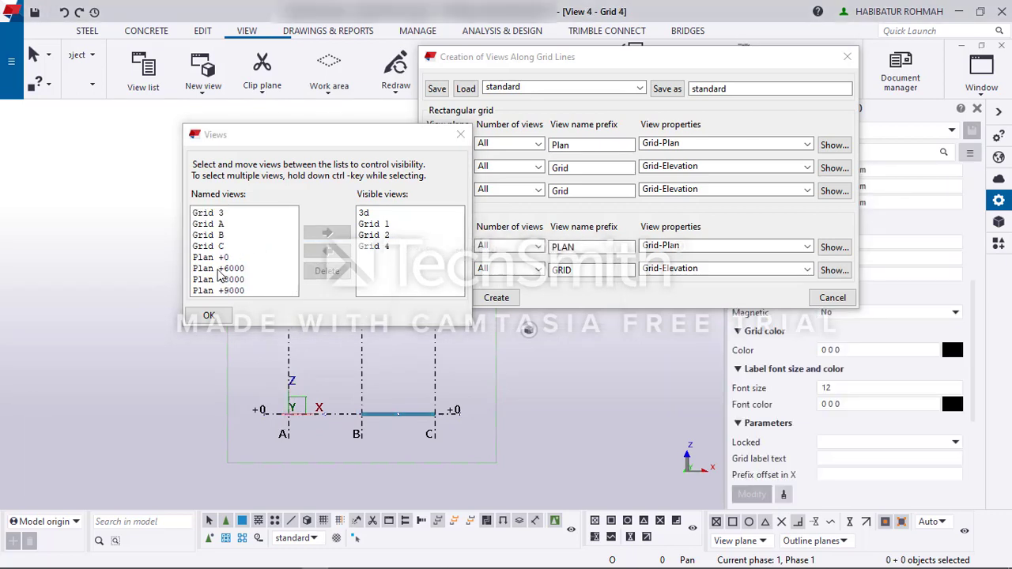
{"action": "left_click", "coordinate": [219, 247]}
{"action": "left_click", "coordinate": [327, 233]}
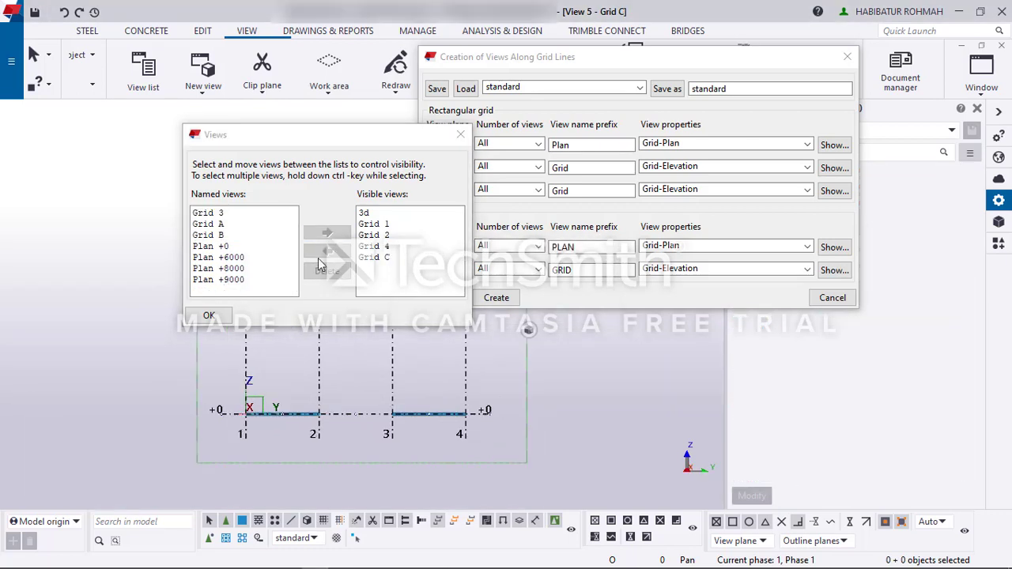
{"action": "left_click", "coordinate": [222, 235]}
{"action": "left_click", "coordinate": [327, 233]}
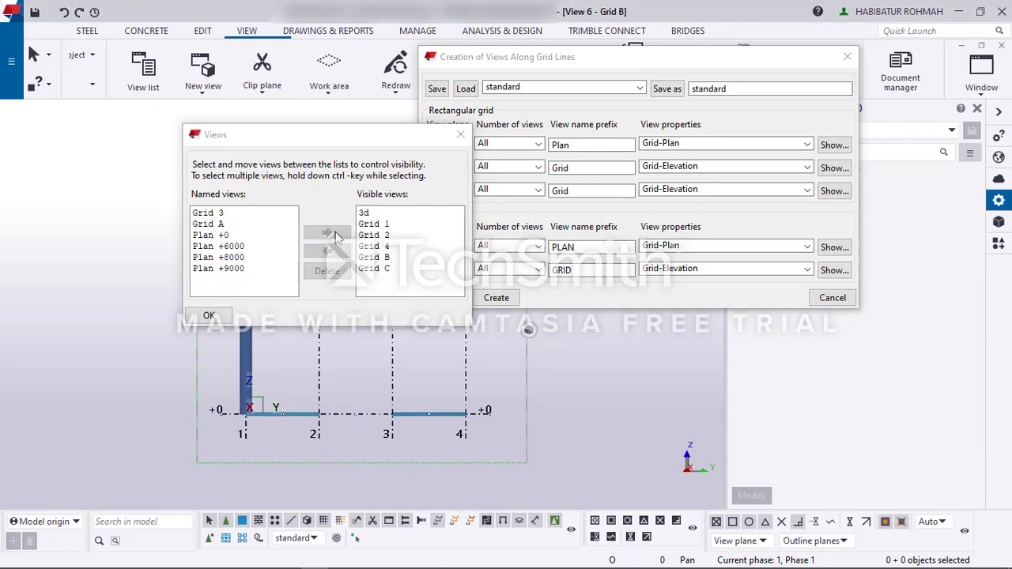
Step: Make the Grid A, Grid 3 and Plan +8000 views visible
{"action": "left_click", "coordinate": [213, 225]}
{"action": "left_click", "coordinate": [326, 232]}
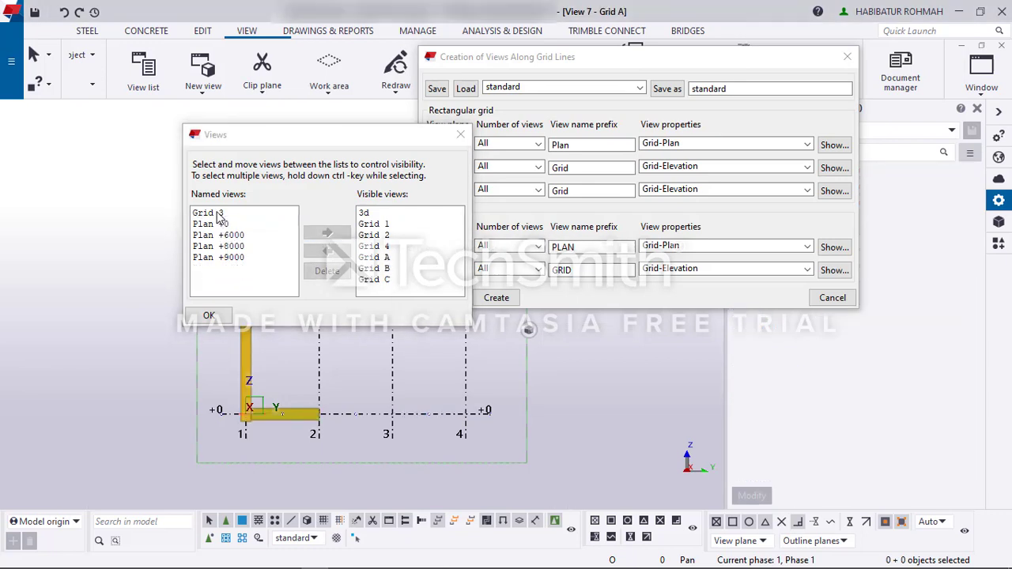
{"action": "left_click", "coordinate": [324, 232]}
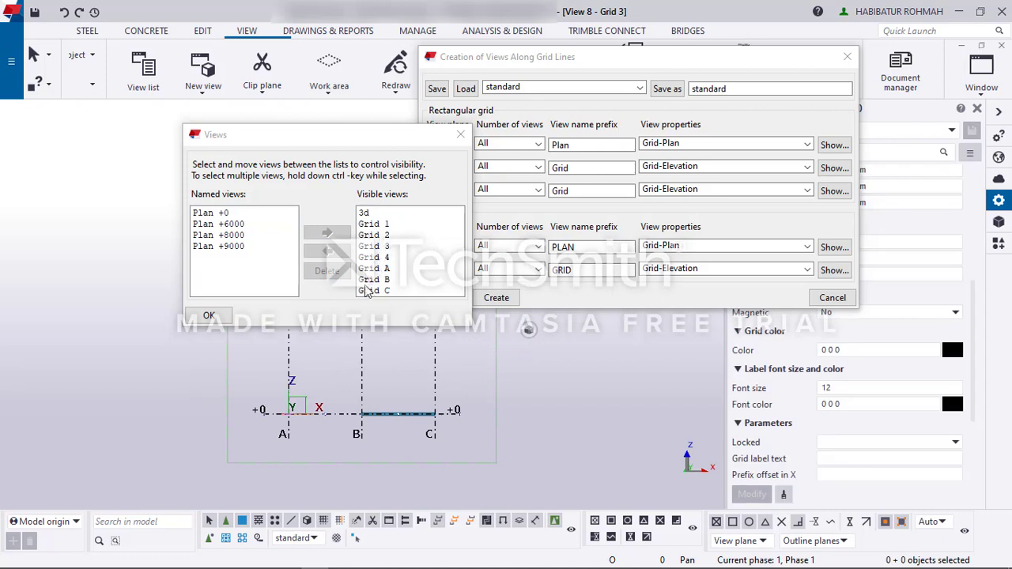
{"action": "left_click", "coordinate": [233, 236]}
{"action": "left_click", "coordinate": [327, 233]}
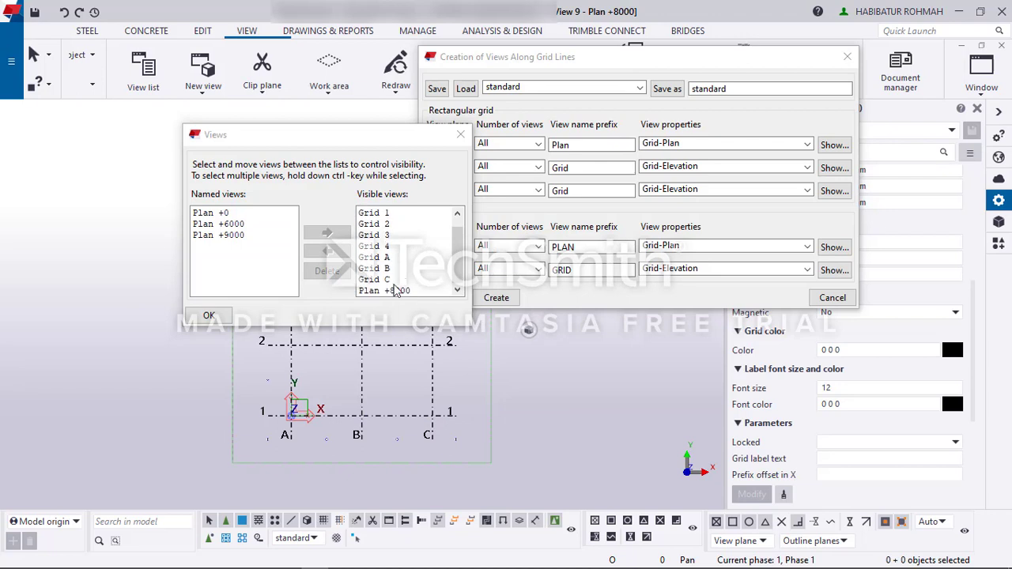
Step: Try to make the Plan +9000 view visible as well and dismiss the warning
{"action": "left_click", "coordinate": [234, 235]}
{"action": "left_click", "coordinate": [329, 234]}
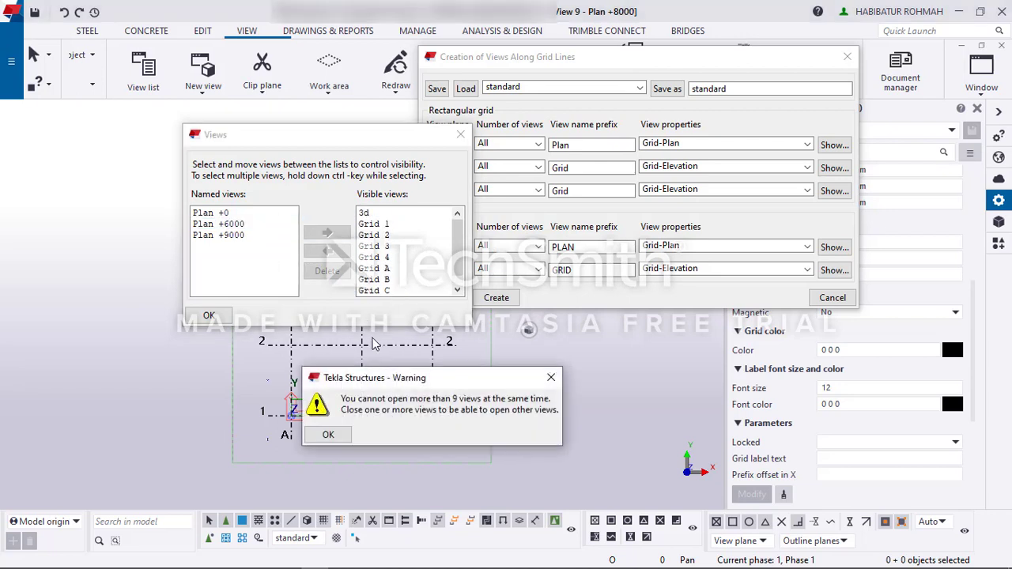
{"action": "left_click_drag", "start_coordinate": [403, 378], "coordinate": [534, 111]}
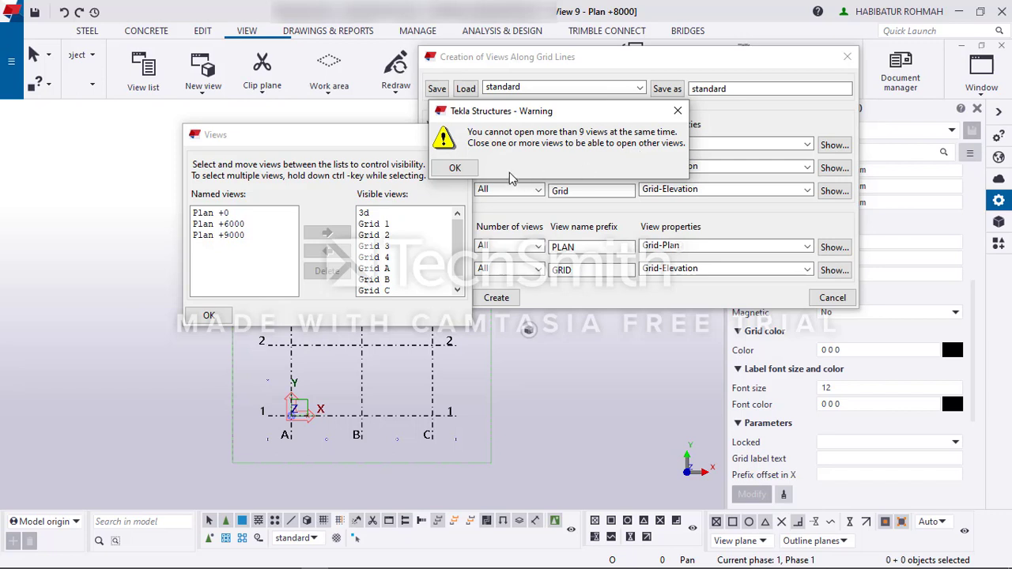
{"action": "left_click", "coordinate": [454, 168]}
Step: Hide all grid and plan views so only the 3d view stays visible, and close the view list and grid-line view creation dialogs
{"action": "left_click_drag", "start_coordinate": [379, 225], "coordinate": [383, 294]}
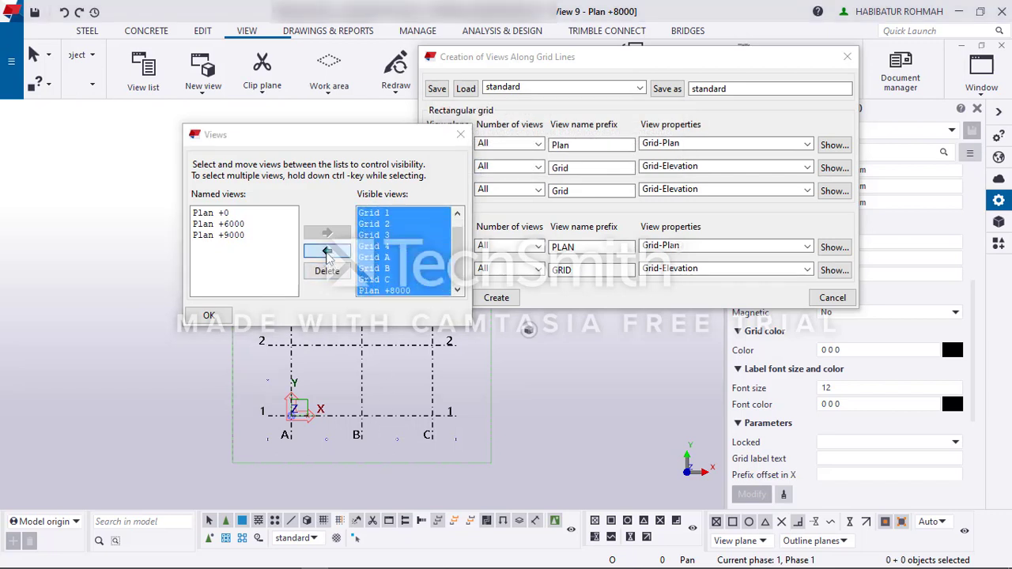
{"action": "left_click", "coordinate": [327, 253]}
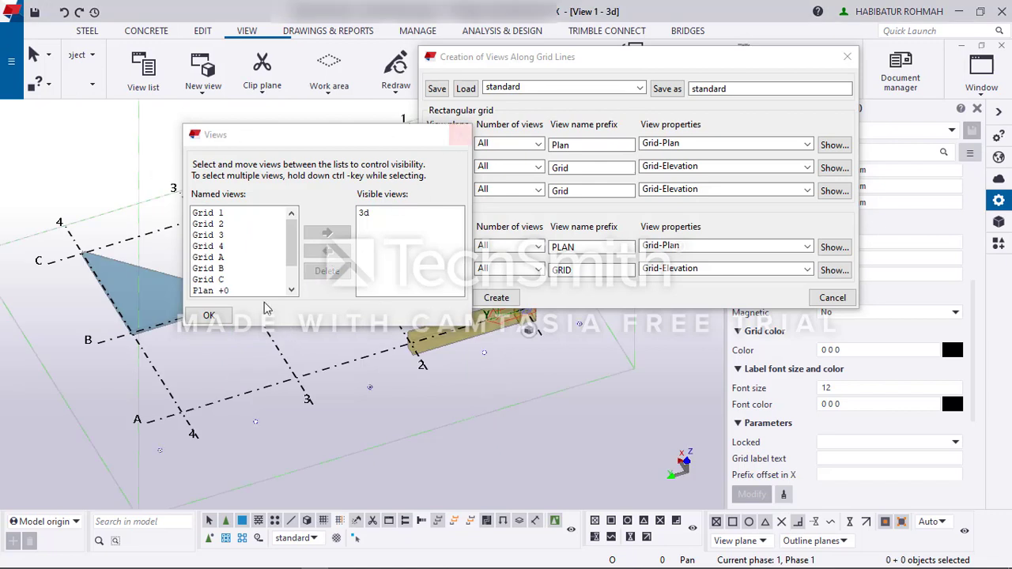
{"action": "left_click", "coordinate": [203, 316]}
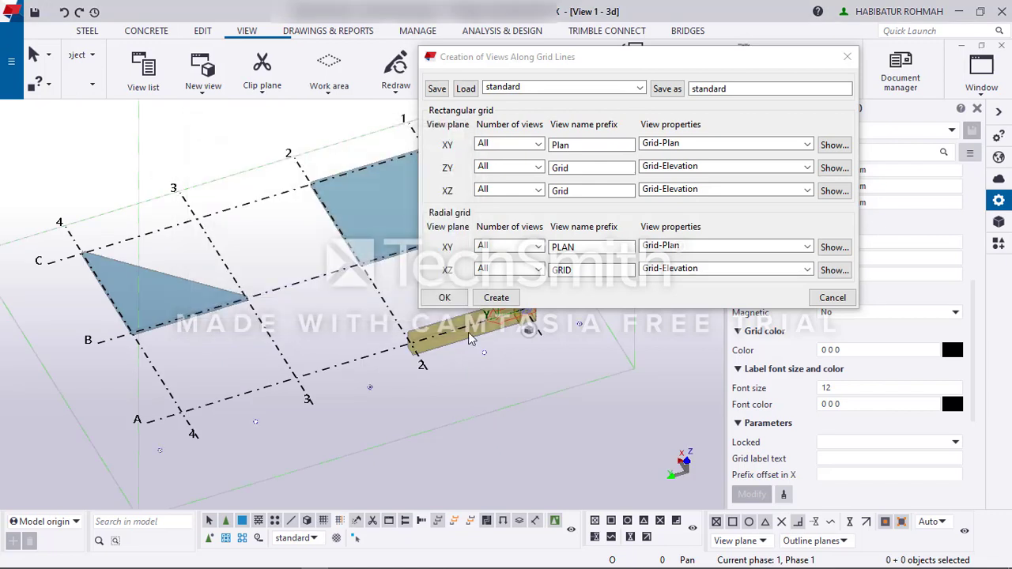
{"action": "left_click", "coordinate": [832, 298]}
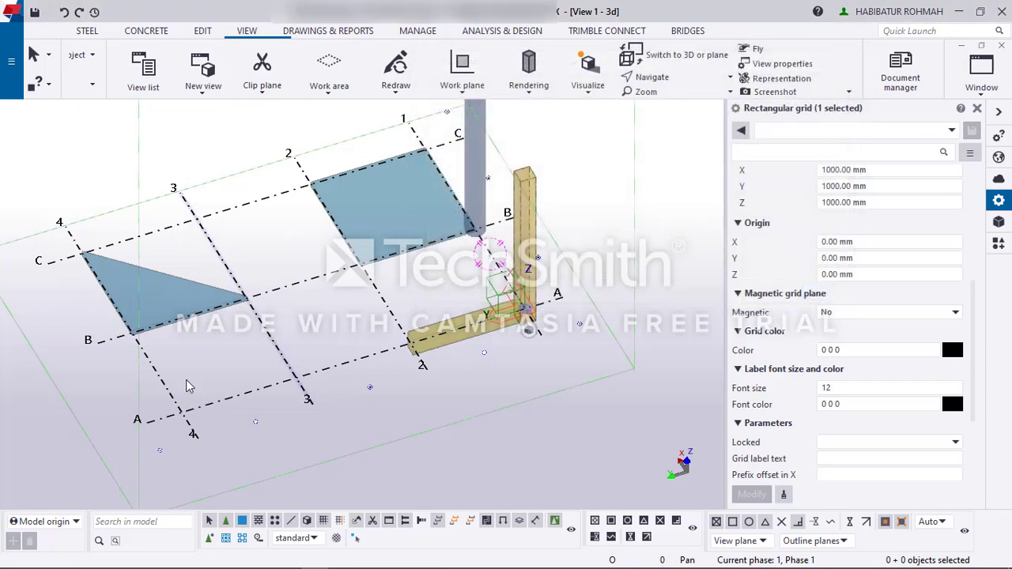
Step: Create a clip plane on the top face of the round column and end the clip plane command
{"action": "scroll", "coordinate": [413, 282], "scroll_direction": "up", "scroll_amount": 5}
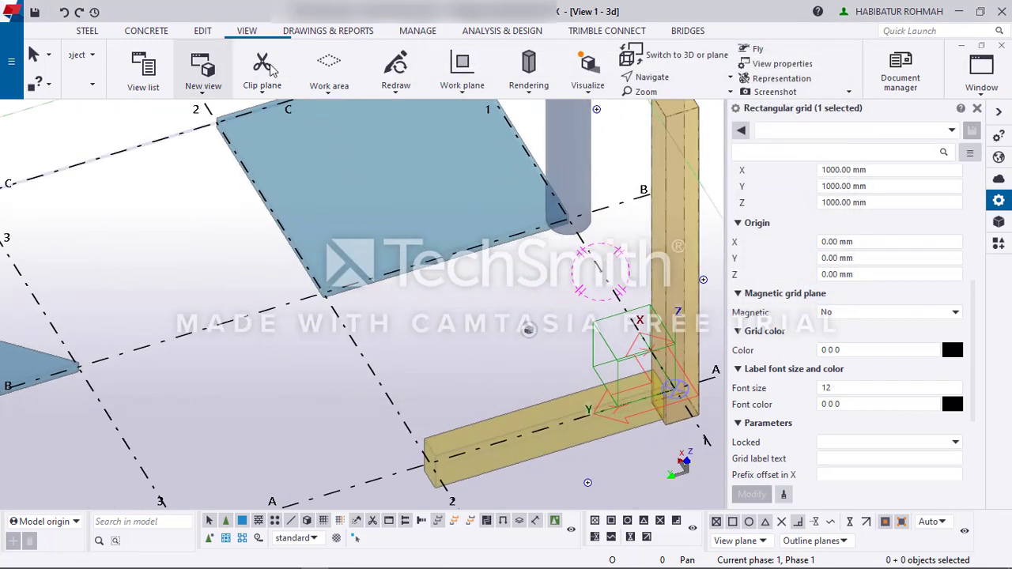
{"action": "scroll", "coordinate": [358, 269], "scroll_direction": "down", "scroll_amount": 1}
{"action": "scroll", "coordinate": [358, 269], "scroll_direction": "down", "scroll_amount": 2}
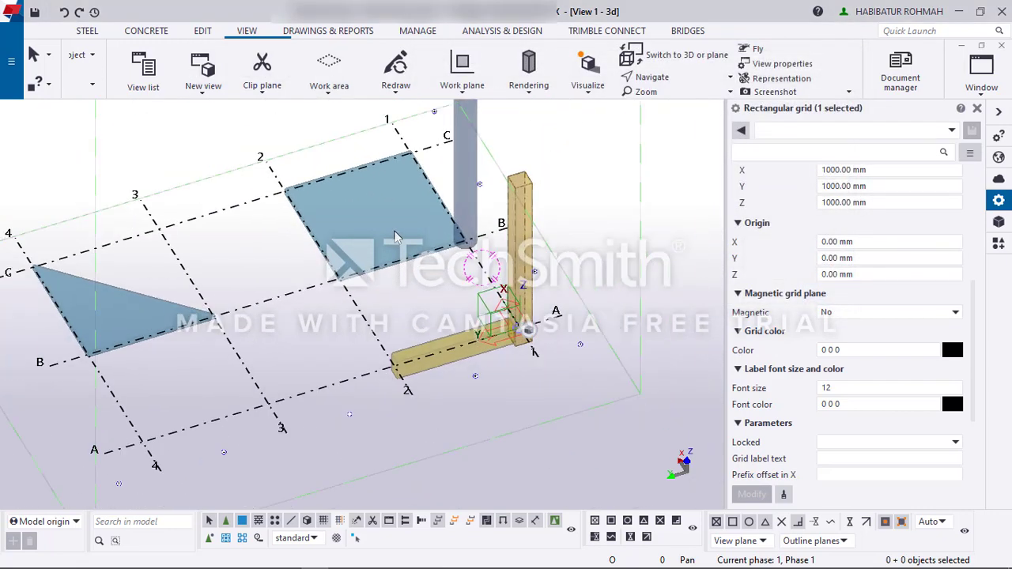
{"action": "middle_click_drag", "start_coordinate": [401, 223], "coordinate": [303, 299]}
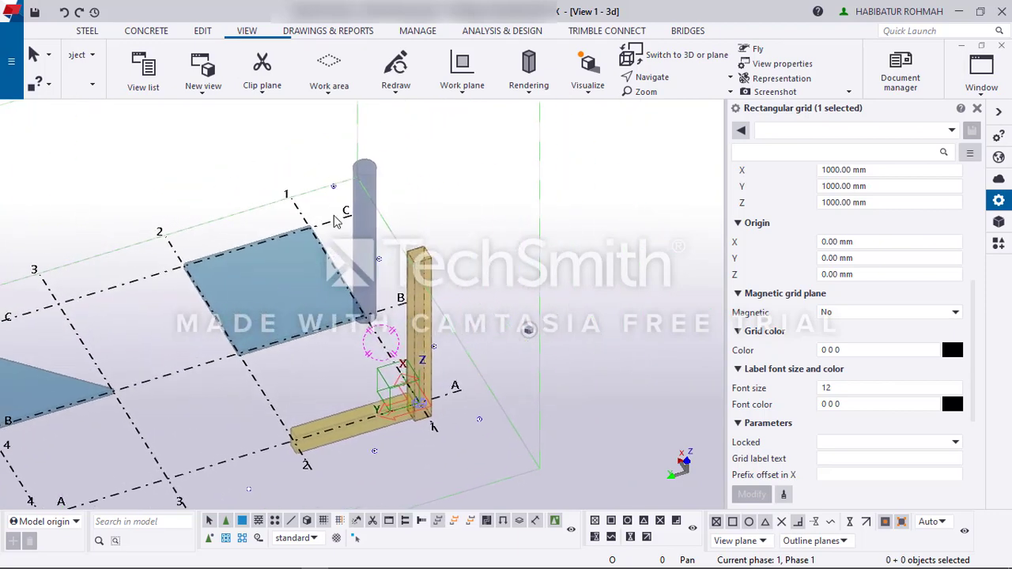
{"action": "left_click", "coordinate": [266, 94]}
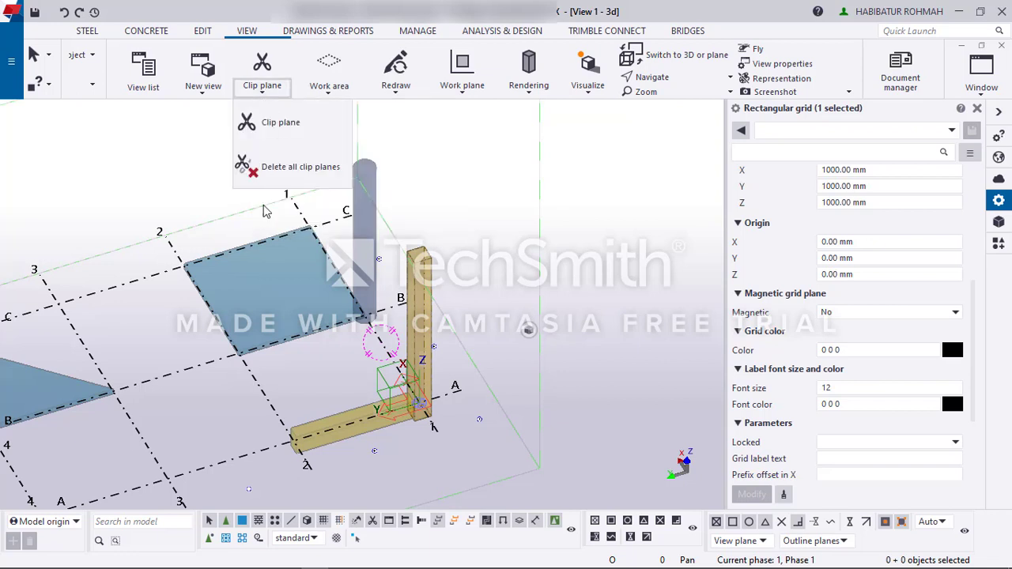
{"action": "left_click", "coordinate": [265, 133]}
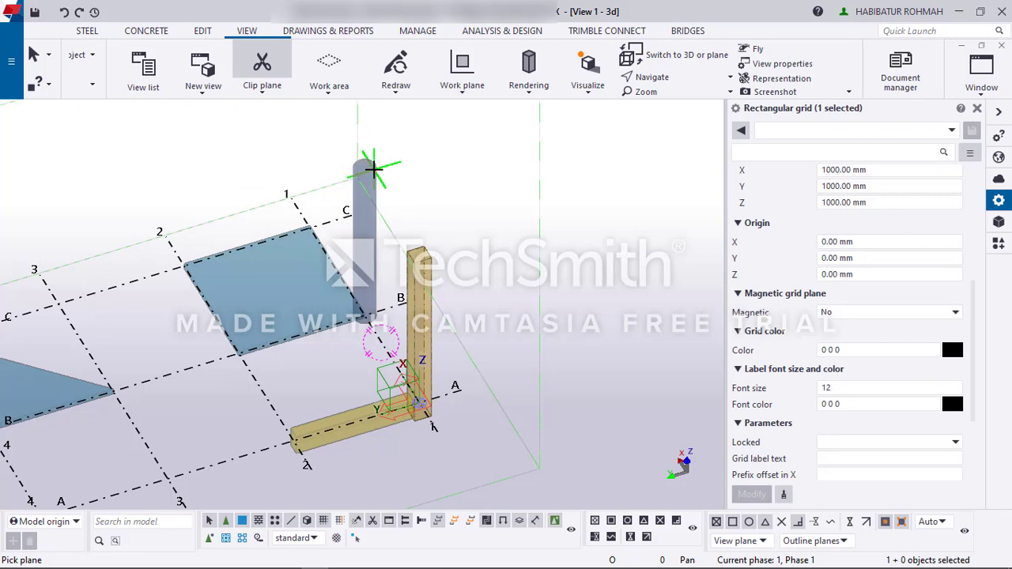
{"action": "scroll", "coordinate": [362, 162], "scroll_direction": "up", "scroll_amount": 2}
{"action": "left_click", "coordinate": [360, 163]}
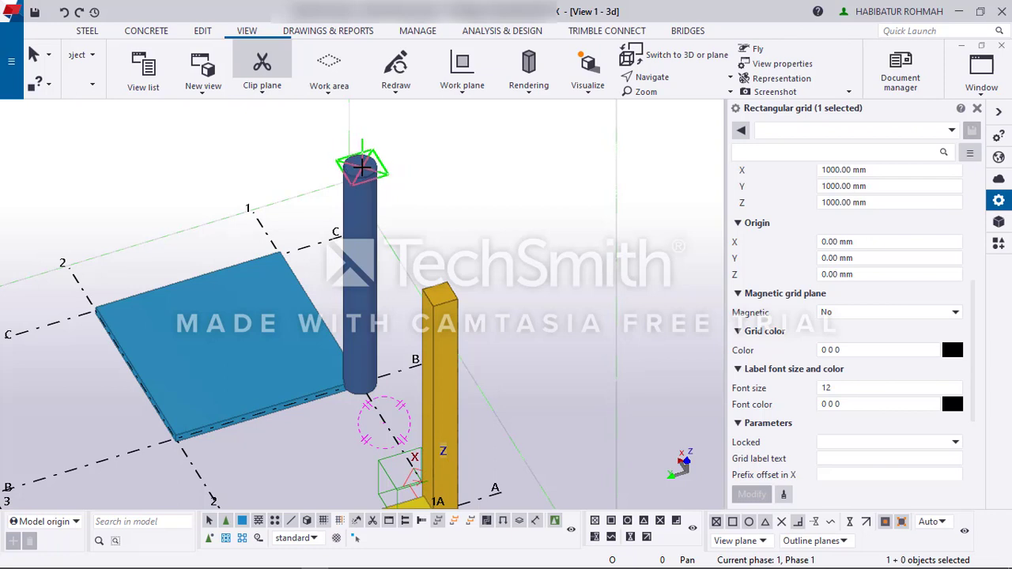
{"action": "right_click", "coordinate": [426, 157]}
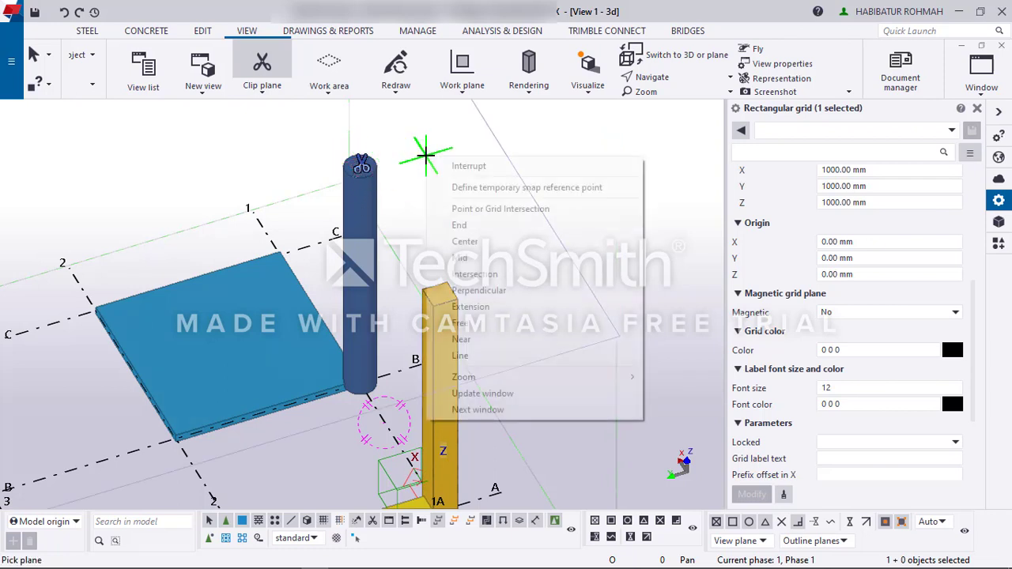
{"action": "left_click", "coordinate": [452, 164]}
Step: Move the clip plane to just above the round column's top face and keep it selected
{"action": "left_click_drag", "start_coordinate": [361, 162], "coordinate": [445, 140]}
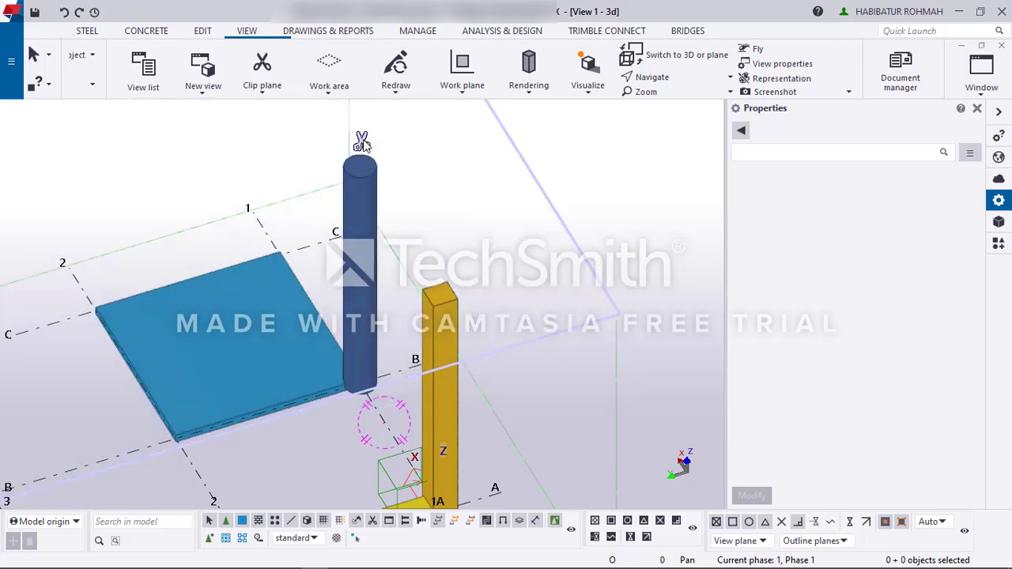
{"action": "left_click", "coordinate": [362, 141]}
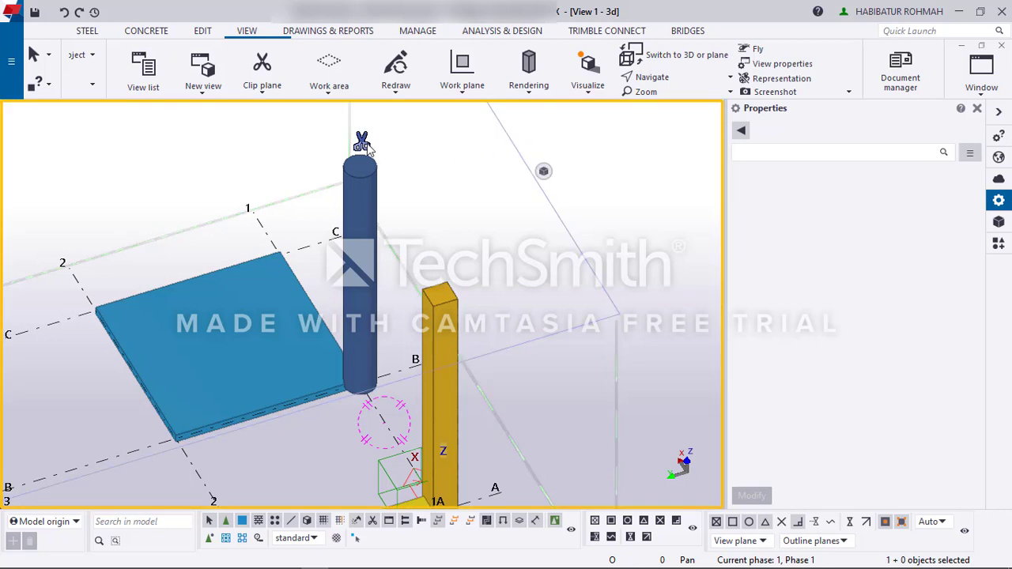
{"action": "left_click", "coordinate": [368, 149]}
{"action": "right_click", "coordinate": [366, 140]}
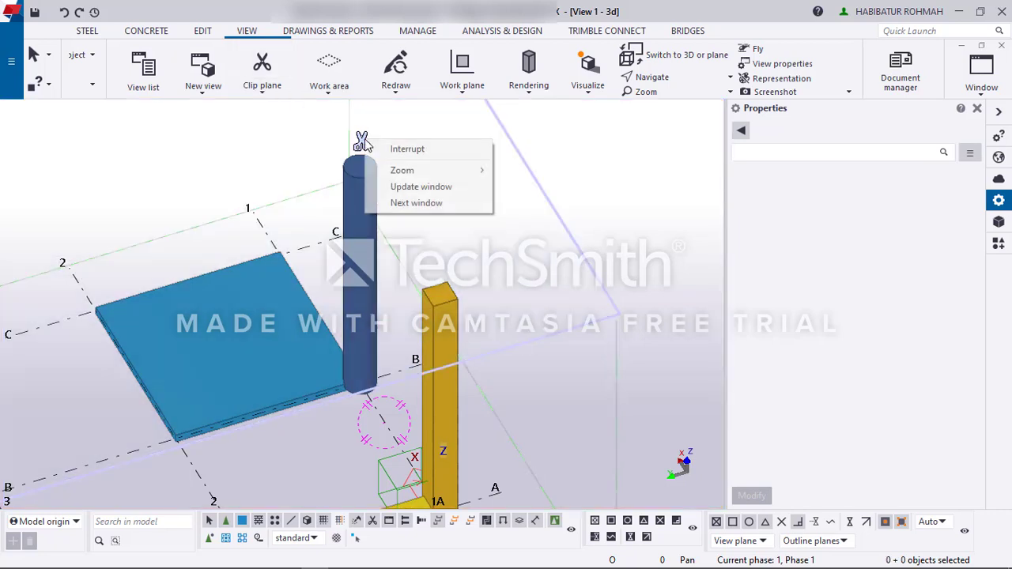
{"action": "left_click", "coordinate": [365, 142]}
Step: Delete all clip planes from the 3D view and dismiss the error message
{"action": "left_click", "coordinate": [267, 94]}
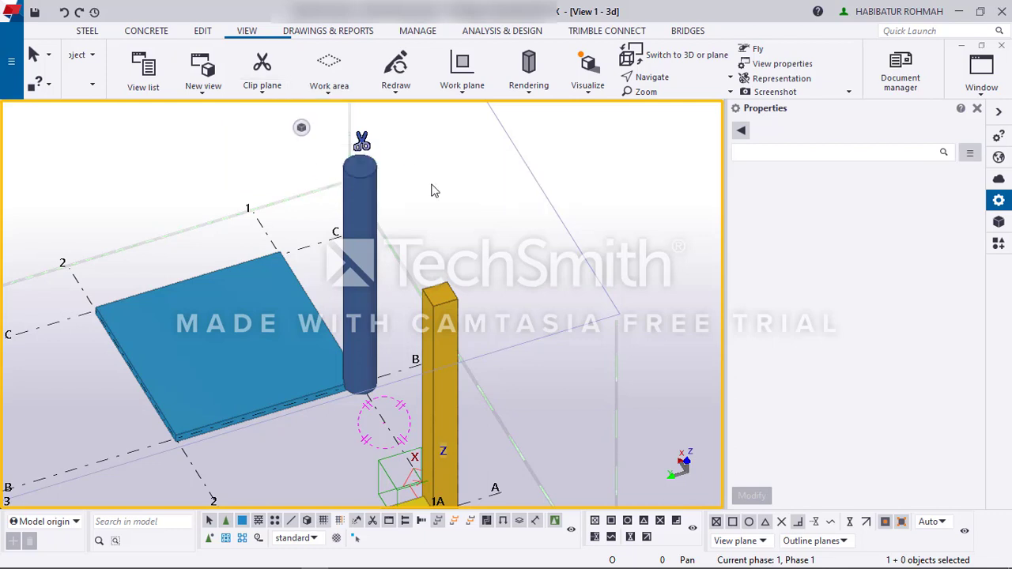
{"action": "left_click", "coordinate": [269, 94]}
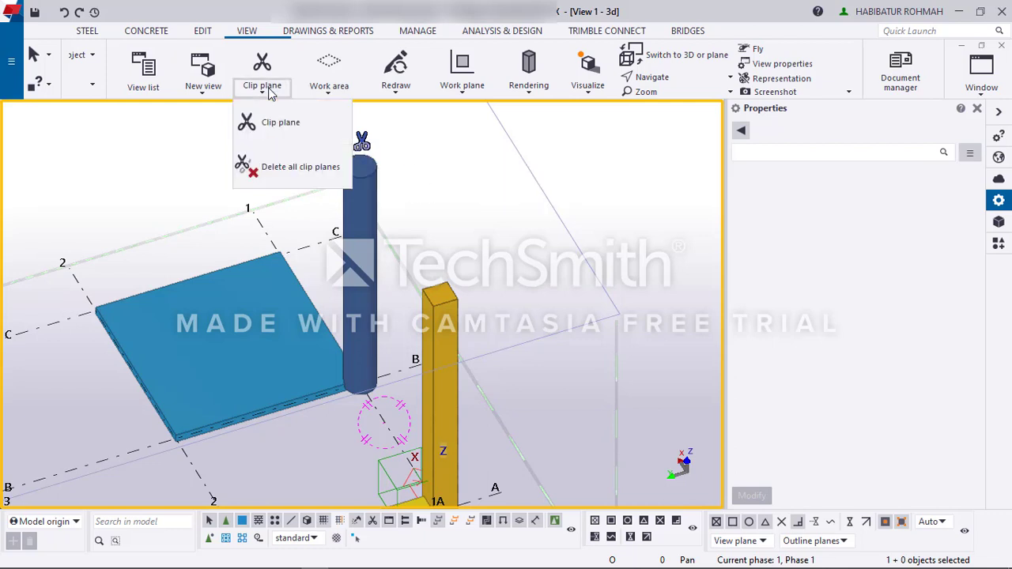
{"action": "left_click", "coordinate": [282, 170]}
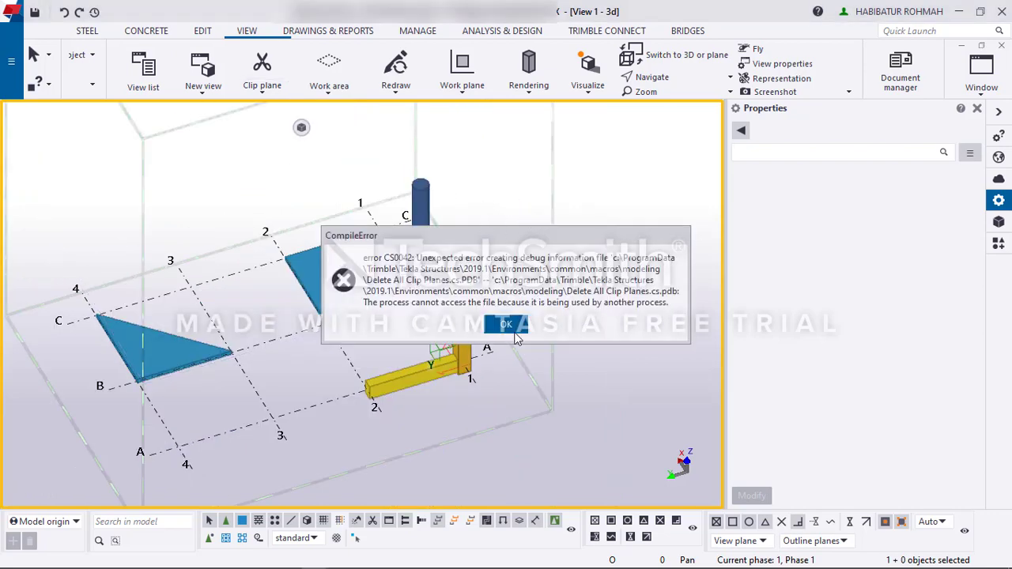
{"action": "left_click", "coordinate": [506, 325]}
{"action": "scroll", "coordinate": [411, 212], "scroll_direction": "up", "scroll_amount": 2}
{"action": "scroll", "coordinate": [417, 215], "scroll_direction": "up", "scroll_amount": 3}
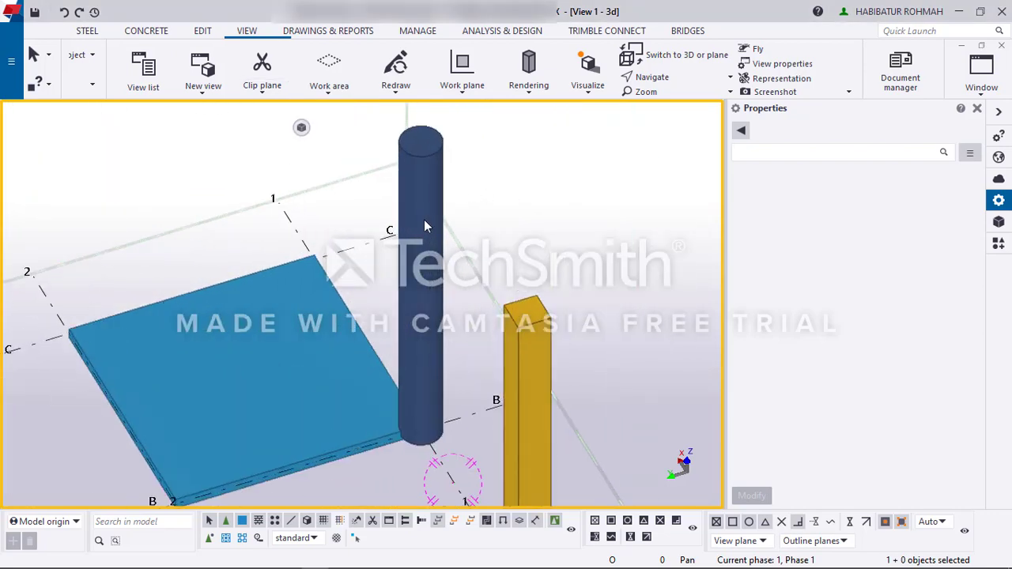
{"action": "scroll", "coordinate": [423, 219], "scroll_direction": "down", "scroll_amount": 2}
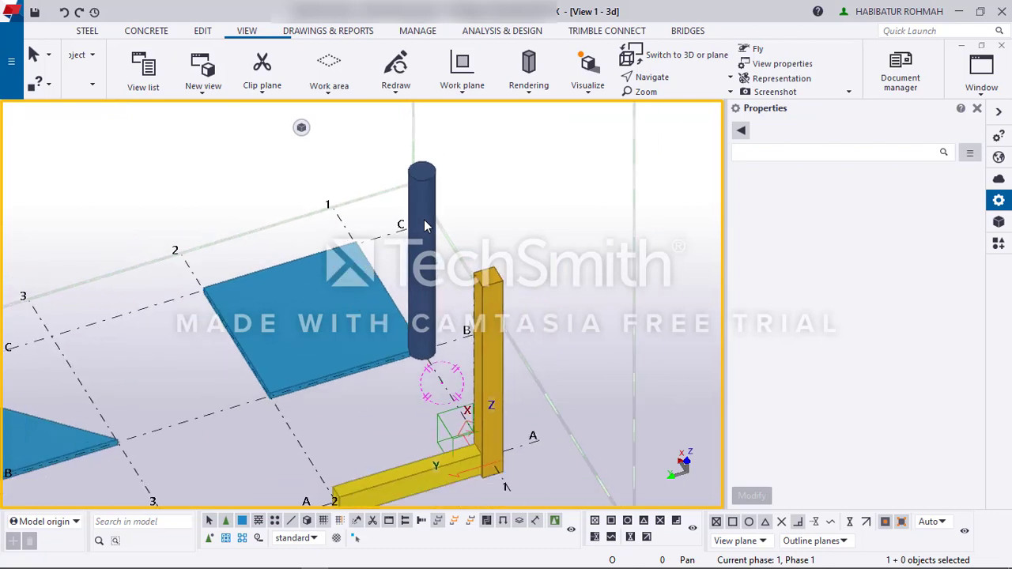
Step: Look over the redraw options and redraw the current 3D view
{"action": "left_click", "coordinate": [402, 93]}
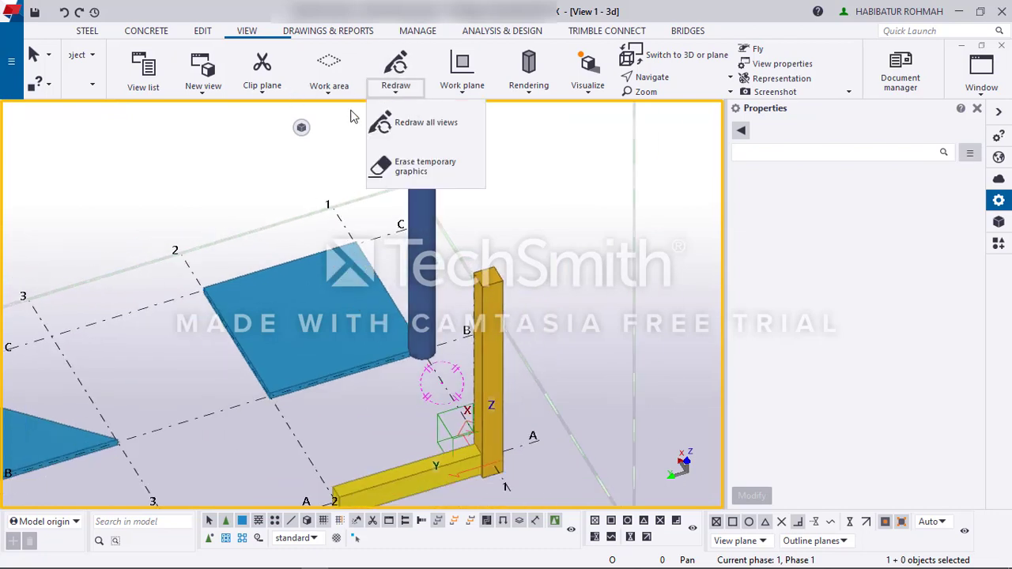
{"action": "left_click", "coordinate": [409, 87]}
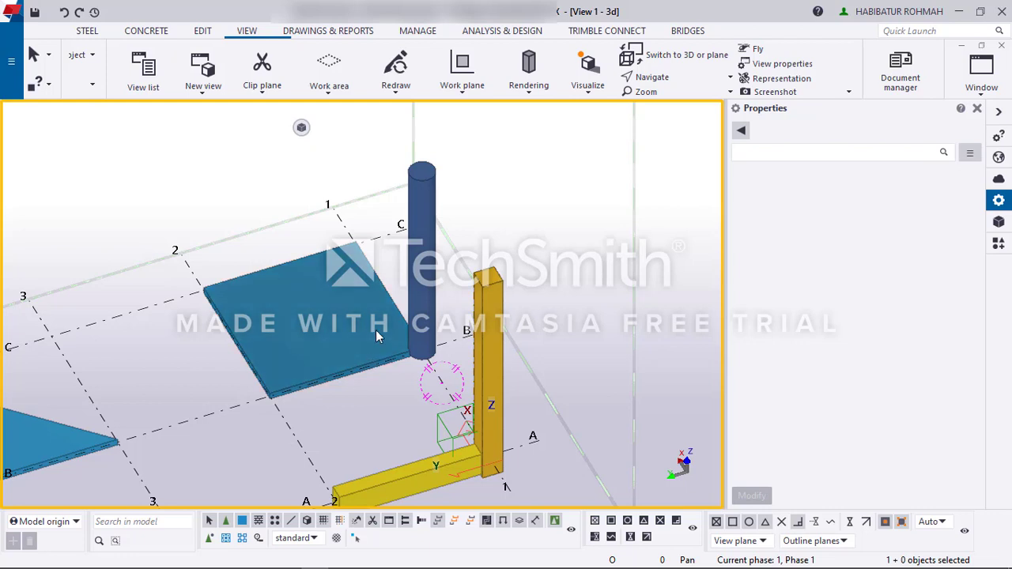
{"action": "right_click", "coordinate": [467, 145]}
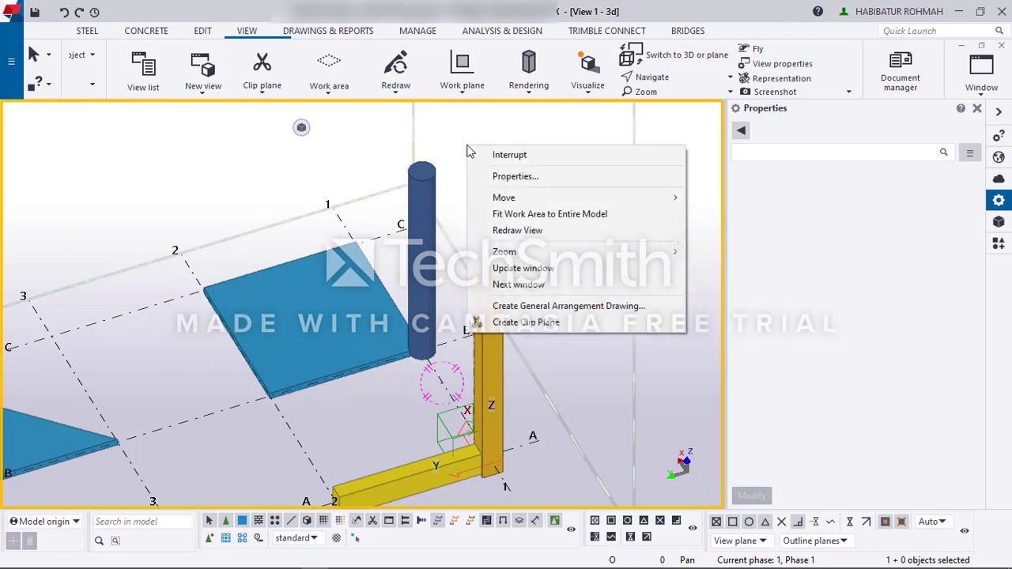
{"action": "left_click", "coordinate": [378, 151]}
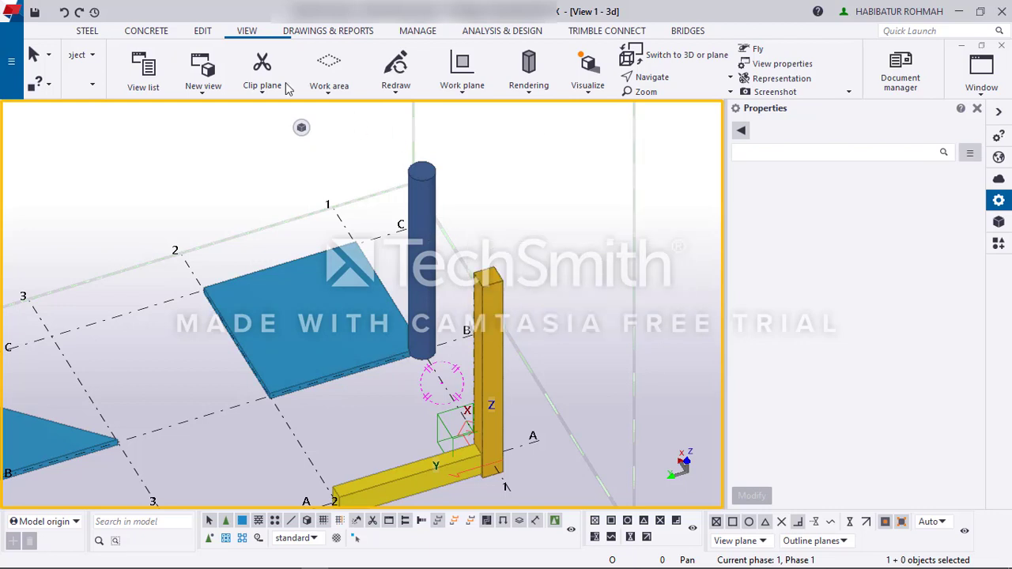
{"action": "left_click", "coordinate": [395, 93]}
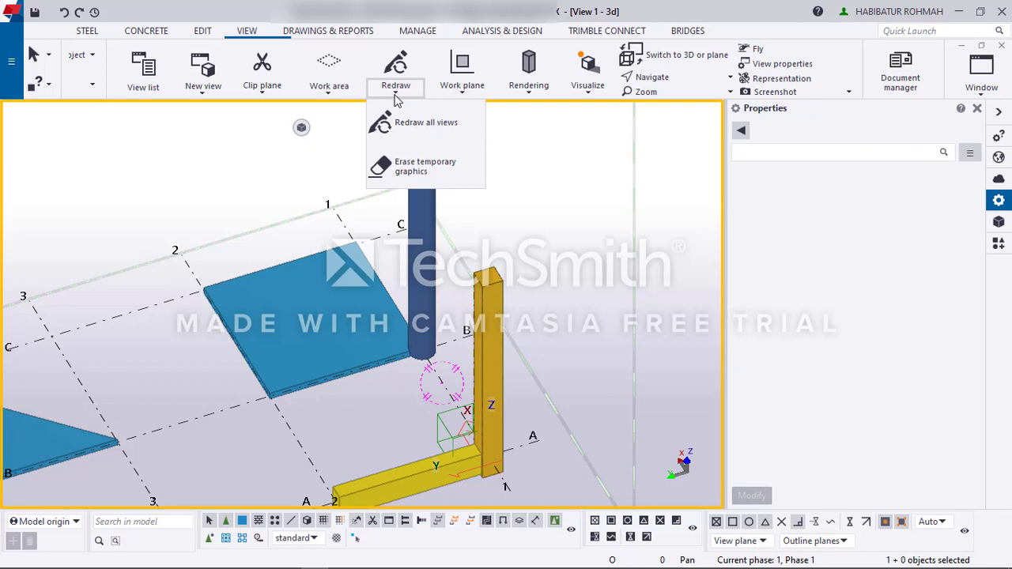
{"action": "right_click", "coordinate": [532, 168]}
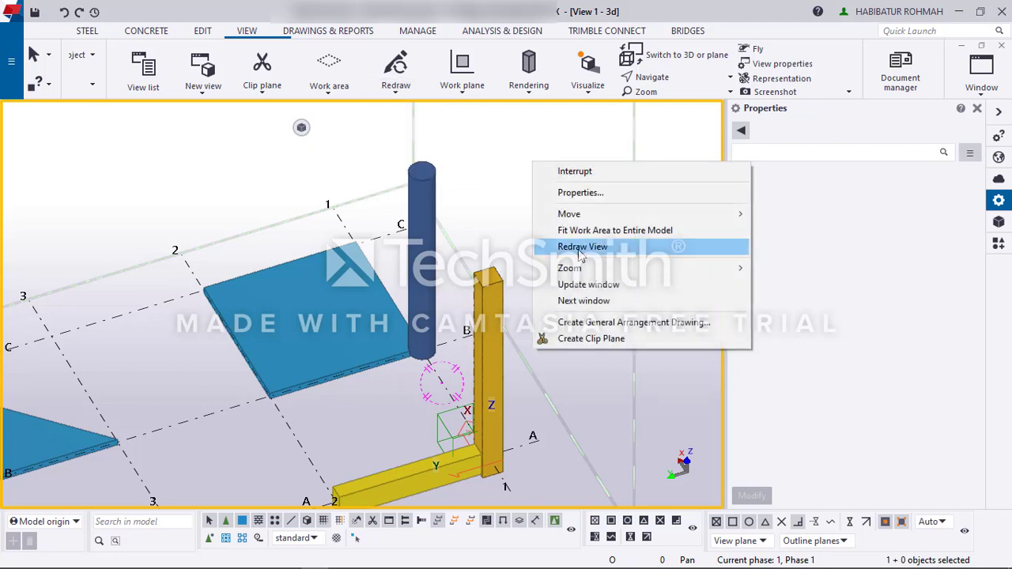
{"action": "left_click", "coordinate": [510, 172]}
{"action": "right_click", "coordinate": [510, 170]}
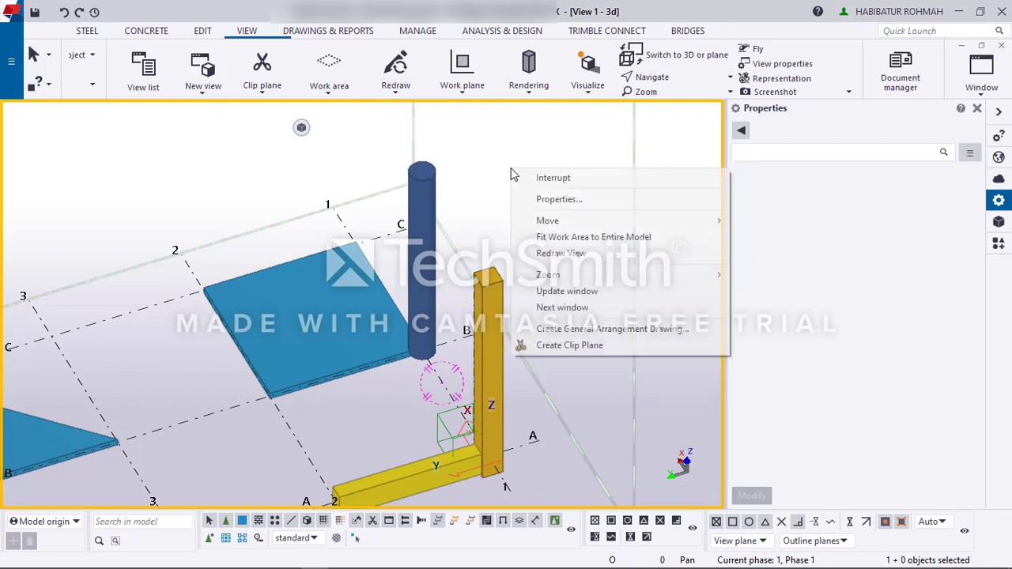
{"action": "left_click", "coordinate": [563, 254]}
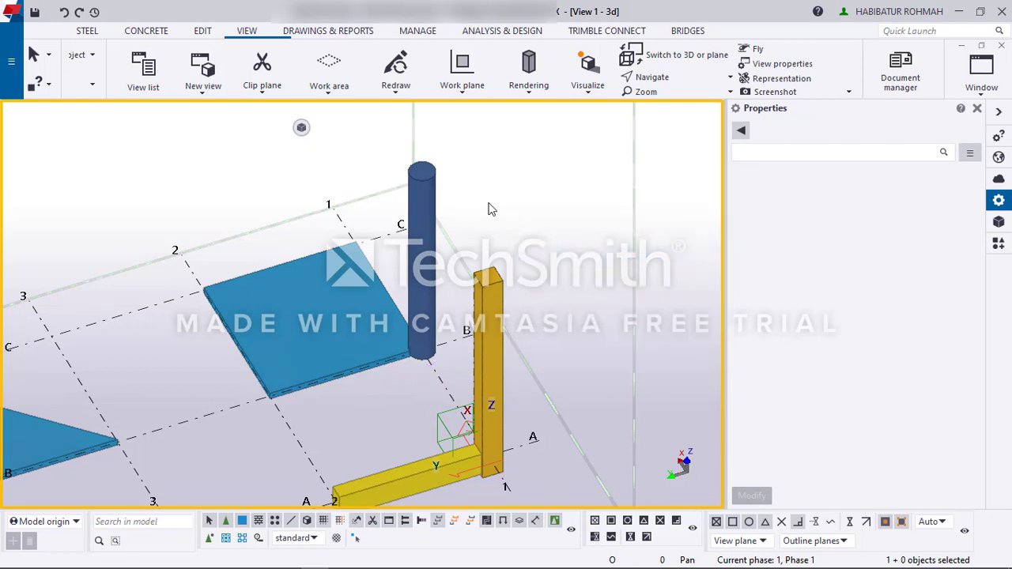
{"action": "scroll", "coordinate": [435, 207], "scroll_direction": "up", "scroll_amount": 2}
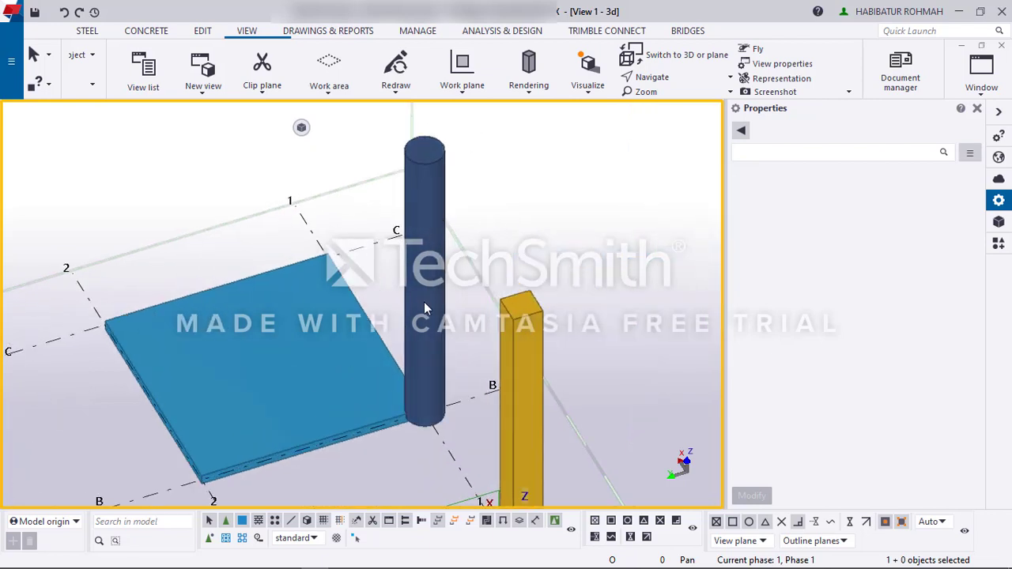
{"action": "middle_click_drag", "start_coordinate": [431, 302], "coordinate": [524, 271], "text": "ctrl"}
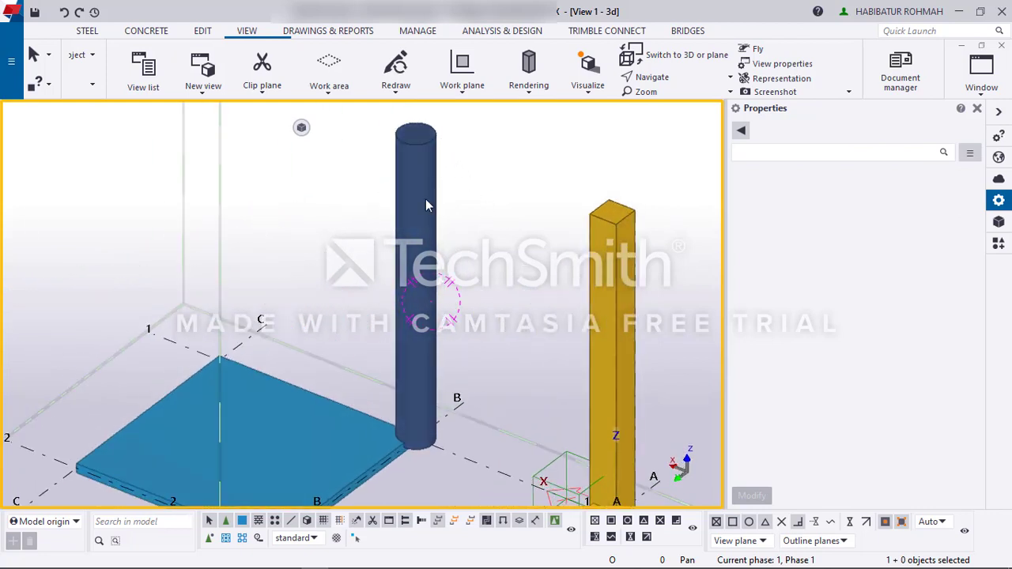
{"action": "middle_click_drag", "start_coordinate": [413, 186], "coordinate": [448, 181], "text": "ctrl"}
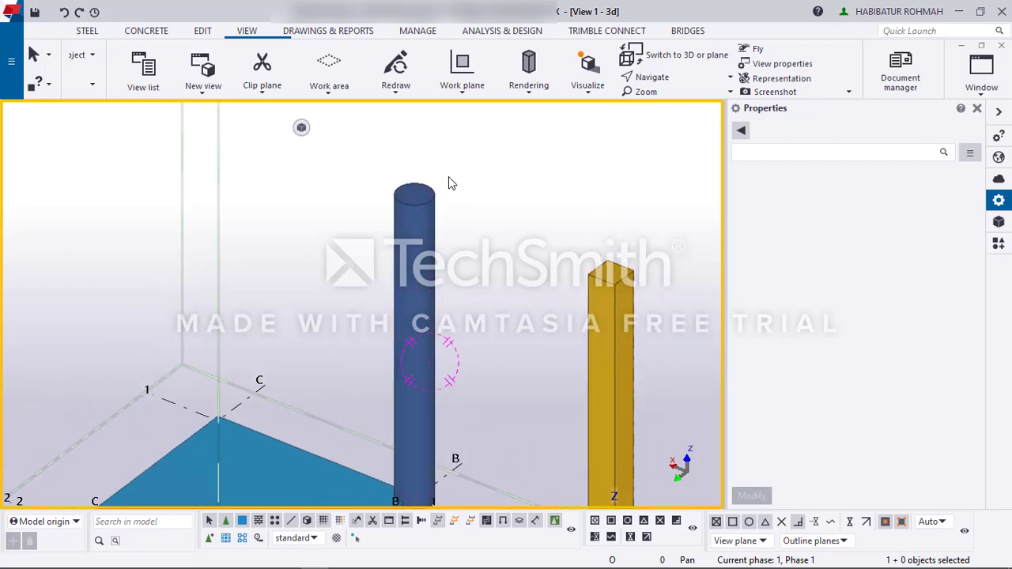
Step: Hide the round column in the 3D view and redraw the view to bring it back
{"action": "left_click", "coordinate": [387, 252]}
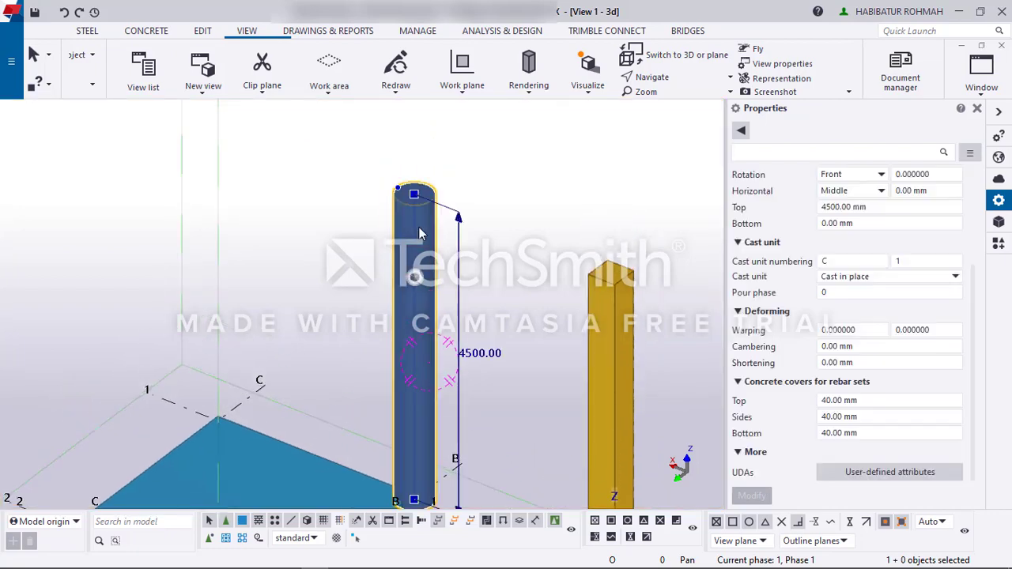
{"action": "right_click", "coordinate": [423, 237]}
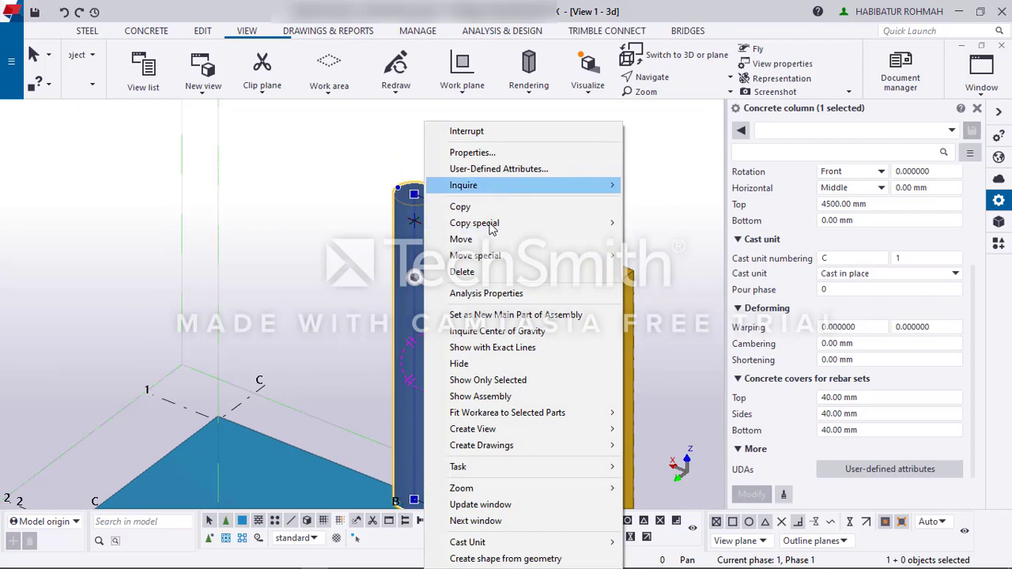
{"action": "left_click", "coordinate": [463, 363]}
{"action": "scroll", "coordinate": [549, 213], "scroll_direction": "down", "scroll_amount": 3}
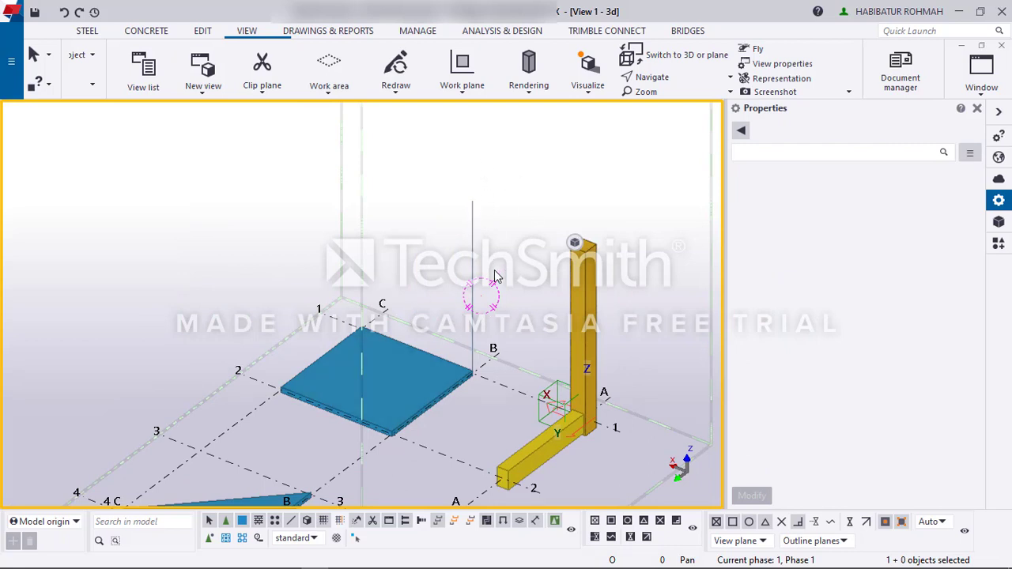
{"action": "scroll", "coordinate": [496, 276], "scroll_direction": "up", "scroll_amount": 2}
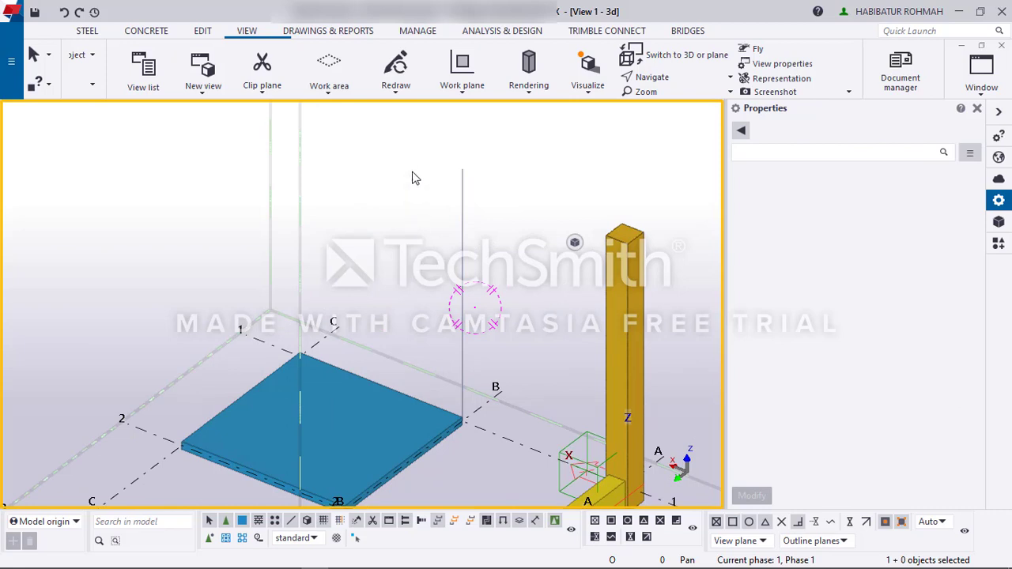
{"action": "right_click", "coordinate": [379, 131]}
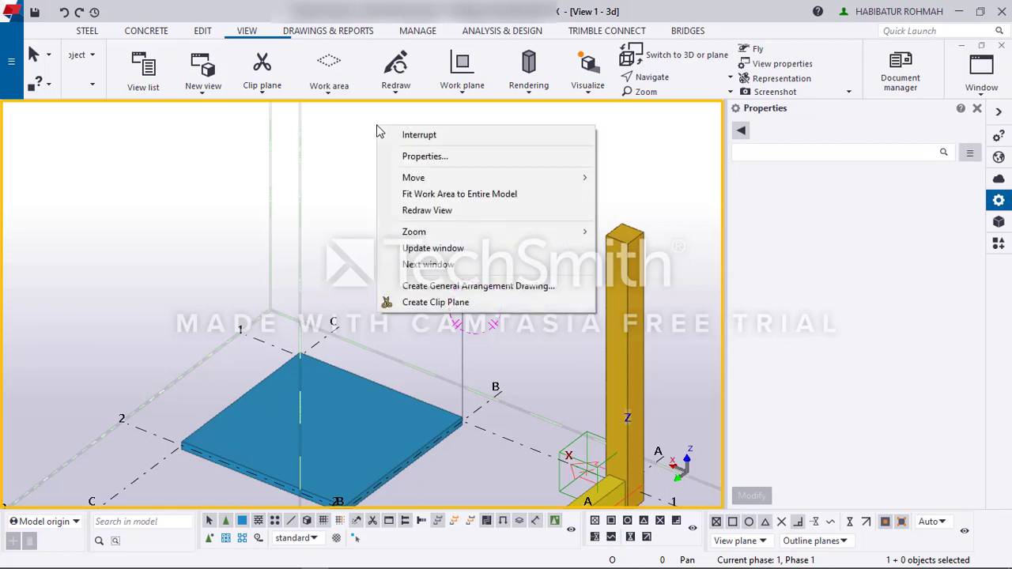
{"action": "left_click", "coordinate": [430, 211]}
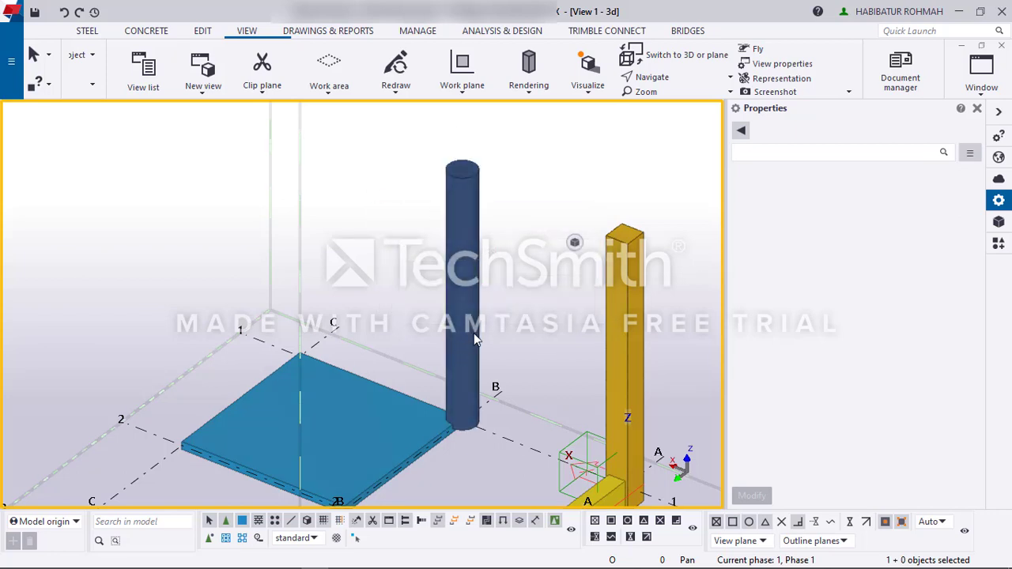
Step: Hide the square slab together with the round column and the grid, and restore them by redrawing the view
{"action": "scroll", "coordinate": [473, 339], "scroll_direction": "down", "scroll_amount": 4}
{"action": "scroll", "coordinate": [487, 252], "scroll_direction": "up", "scroll_amount": 1}
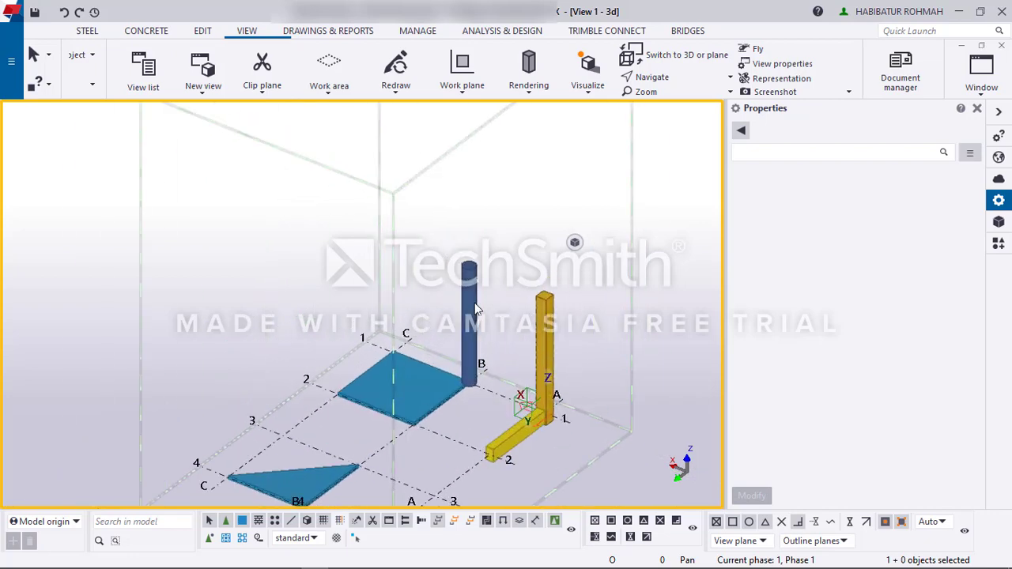
{"action": "left_click", "coordinate": [443, 395]}
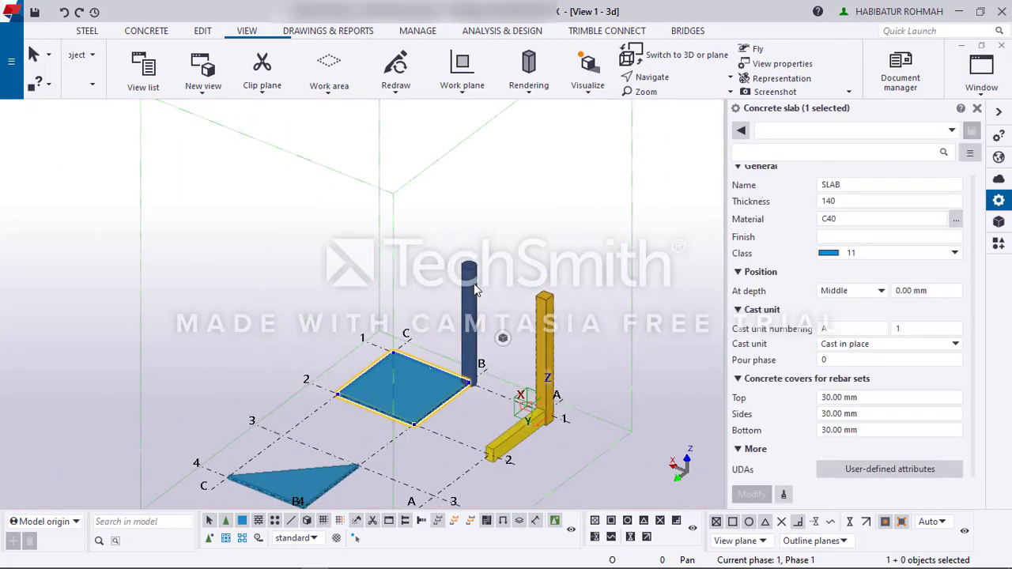
{"action": "left_click_drag", "start_coordinate": [423, 415], "coordinate": [487, 263]}
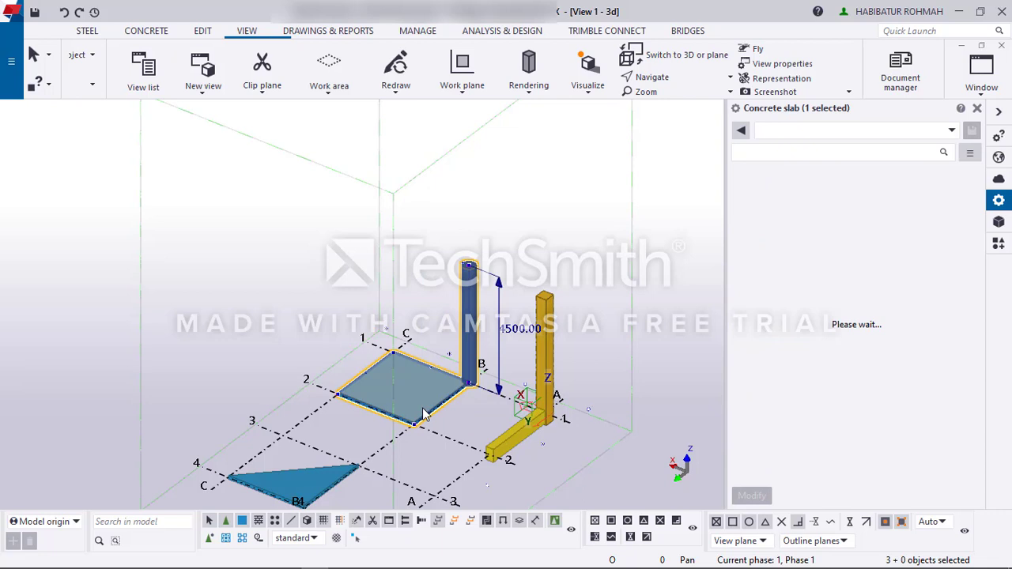
{"action": "right_click", "coordinate": [448, 208]}
{"action": "left_click", "coordinate": [499, 362]}
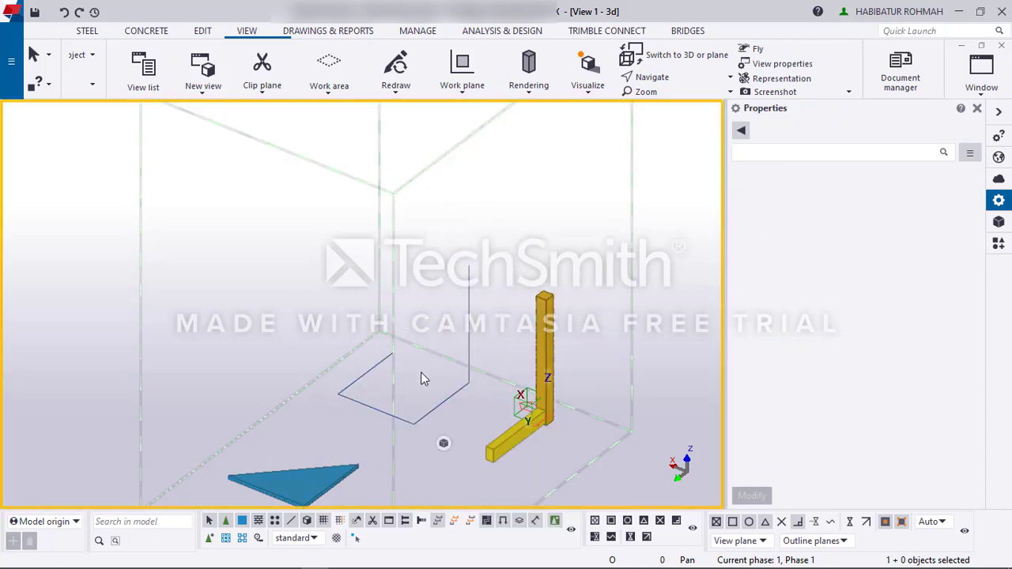
{"action": "right_click", "coordinate": [513, 175]}
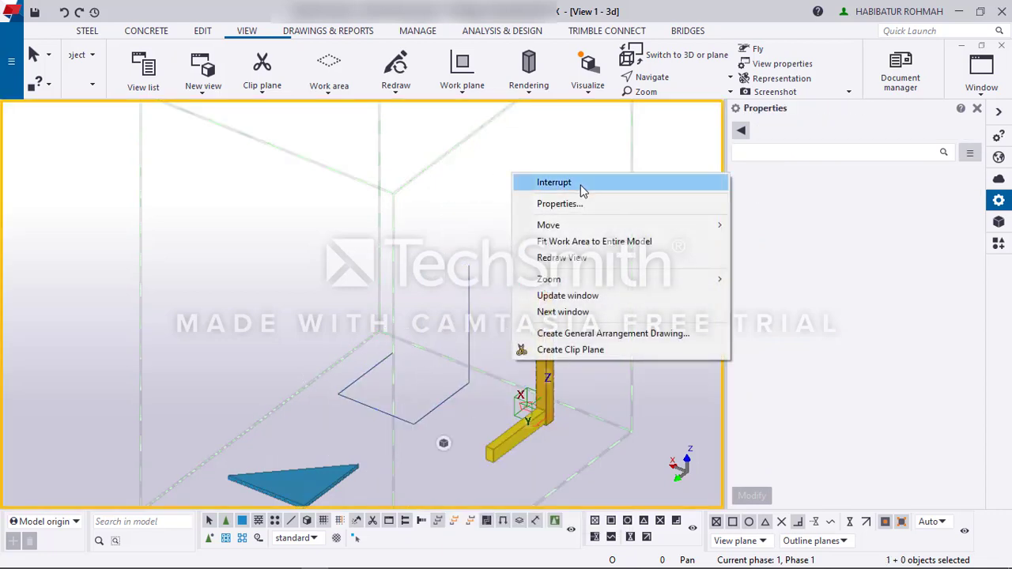
{"action": "left_click", "coordinate": [558, 259]}
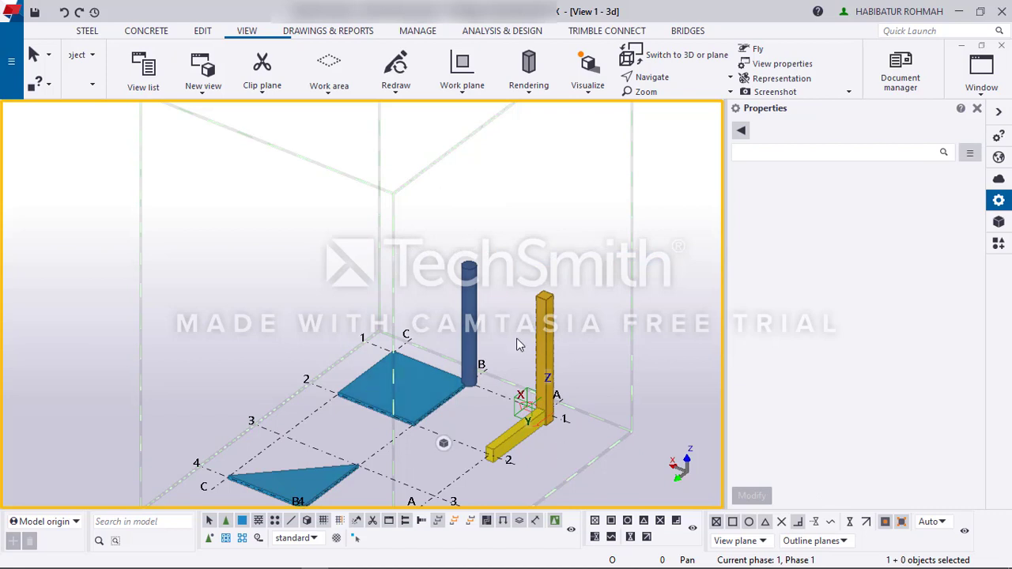
Step: Visualize the whole model in Trimble Connect Visualizer and examine the columns, beam and slabs from near and far
{"action": "scroll", "coordinate": [558, 299], "scroll_direction": "up", "scroll_amount": 1}
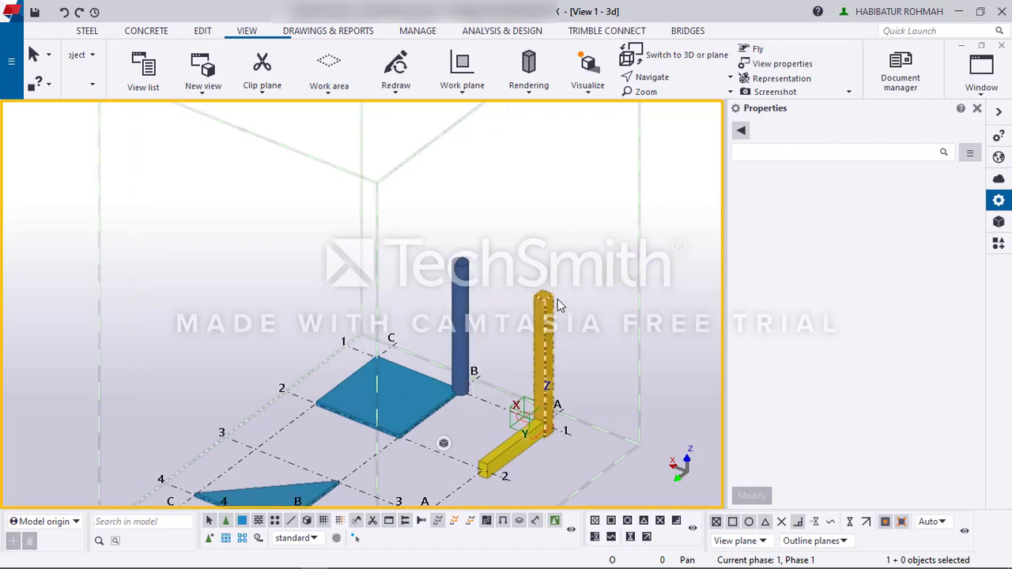
{"action": "left_click", "coordinate": [593, 93]}
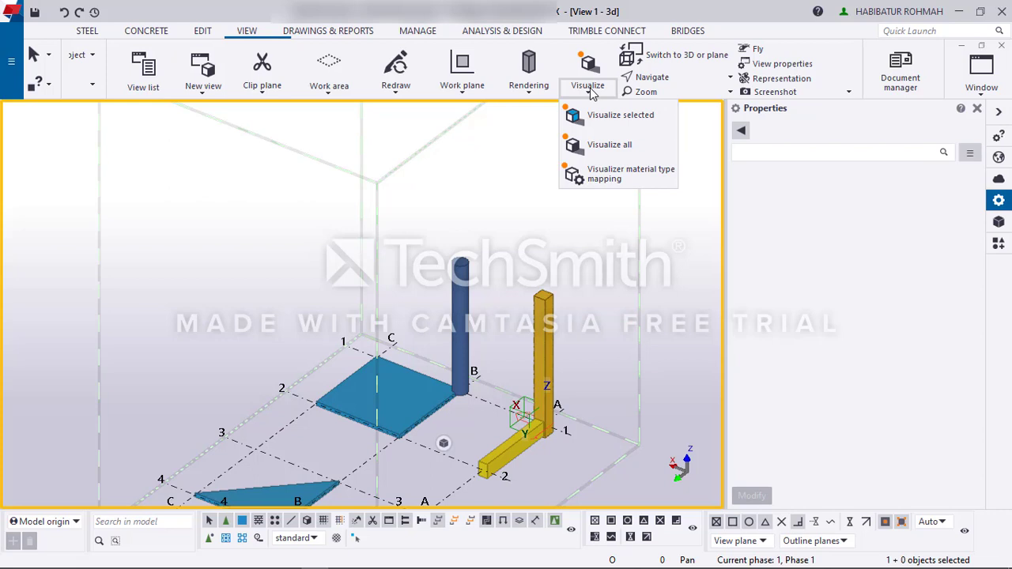
{"action": "left_click", "coordinate": [599, 146]}
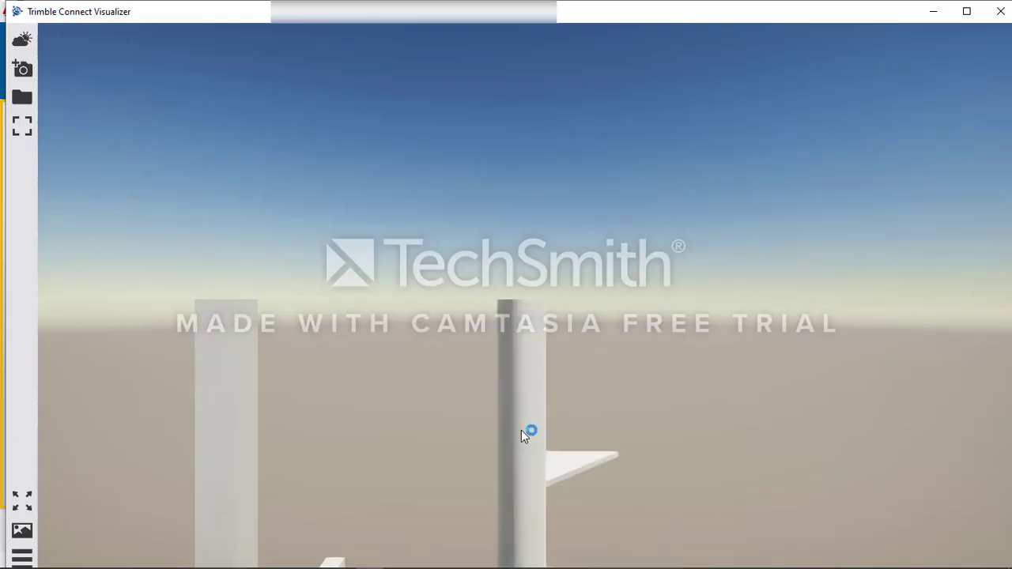
{"action": "scroll", "coordinate": [239, 360], "scroll_direction": "down", "scroll_amount": 5}
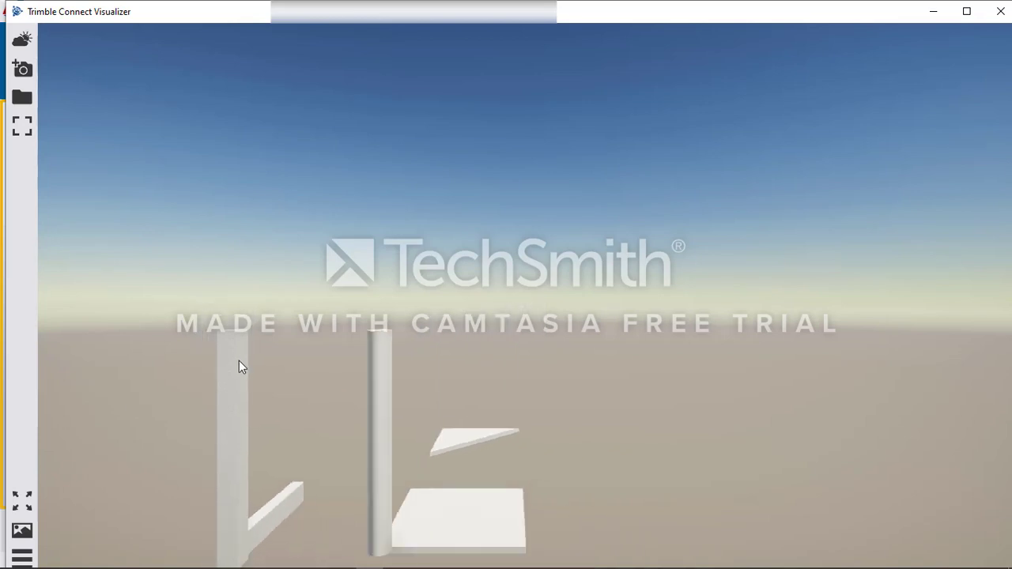
{"action": "scroll", "coordinate": [399, 474], "scroll_direction": "up", "scroll_amount": 3}
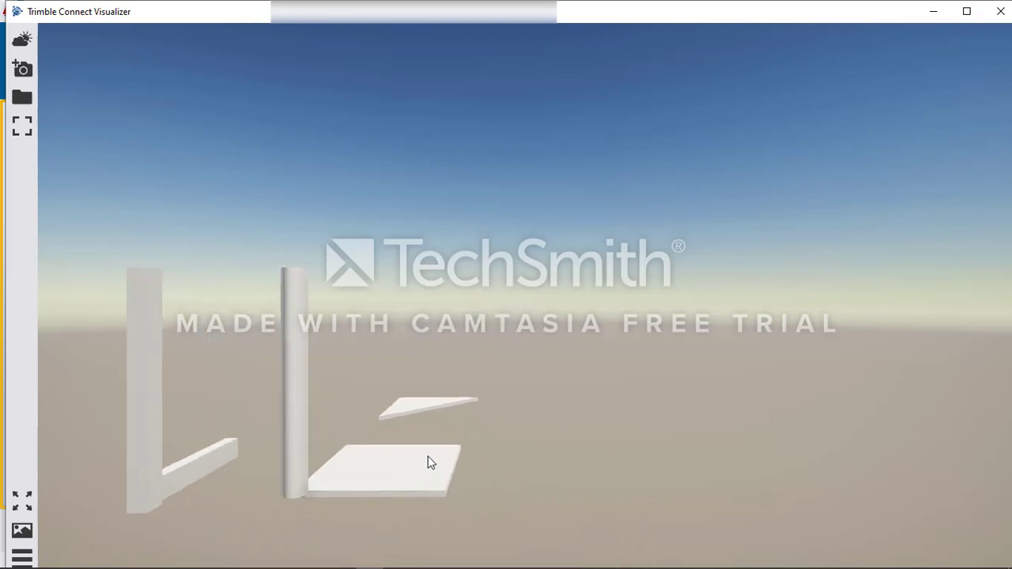
{"action": "scroll", "coordinate": [422, 466], "scroll_direction": "up", "scroll_amount": 2}
{"action": "middle_click_drag", "start_coordinate": [390, 476], "coordinate": [420, 442]}
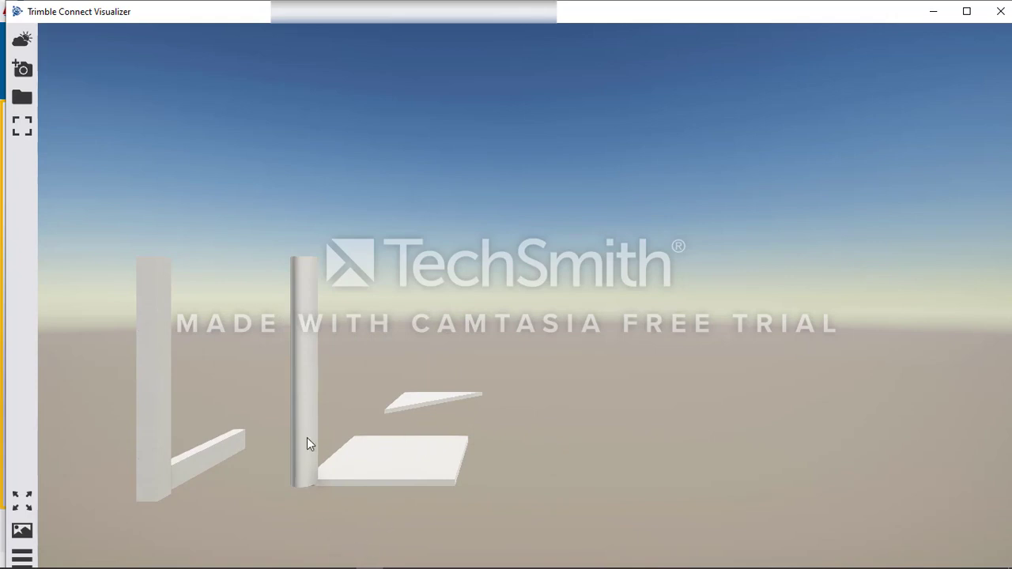
{"action": "scroll", "coordinate": [309, 290], "scroll_direction": "up", "scroll_amount": 3}
{"action": "scroll", "coordinate": [309, 290], "scroll_direction": "down", "scroll_amount": 3}
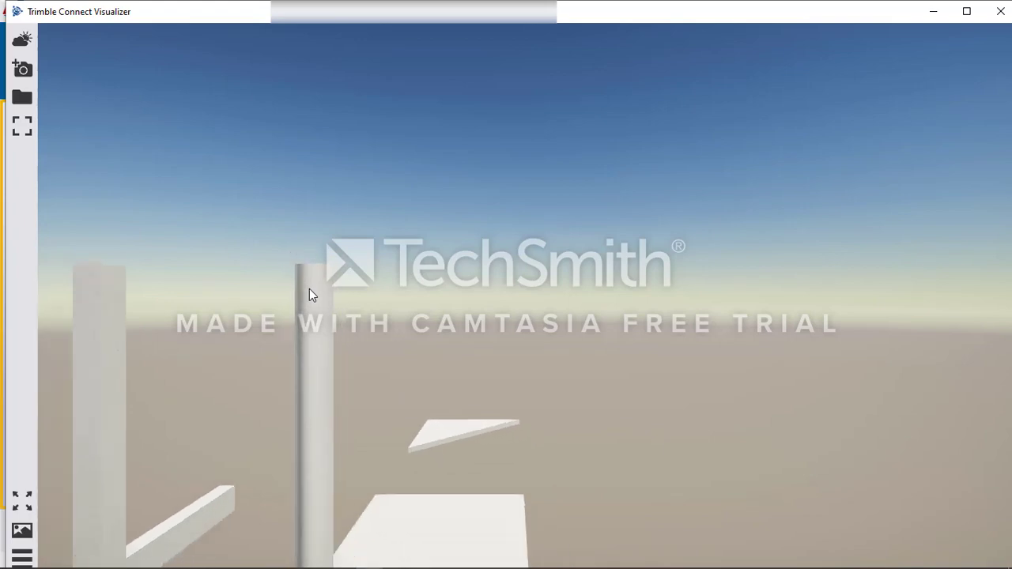
{"action": "scroll", "coordinate": [309, 291], "scroll_direction": "down", "scroll_amount": 2}
{"action": "scroll", "coordinate": [356, 434], "scroll_direction": "up", "scroll_amount": 5}
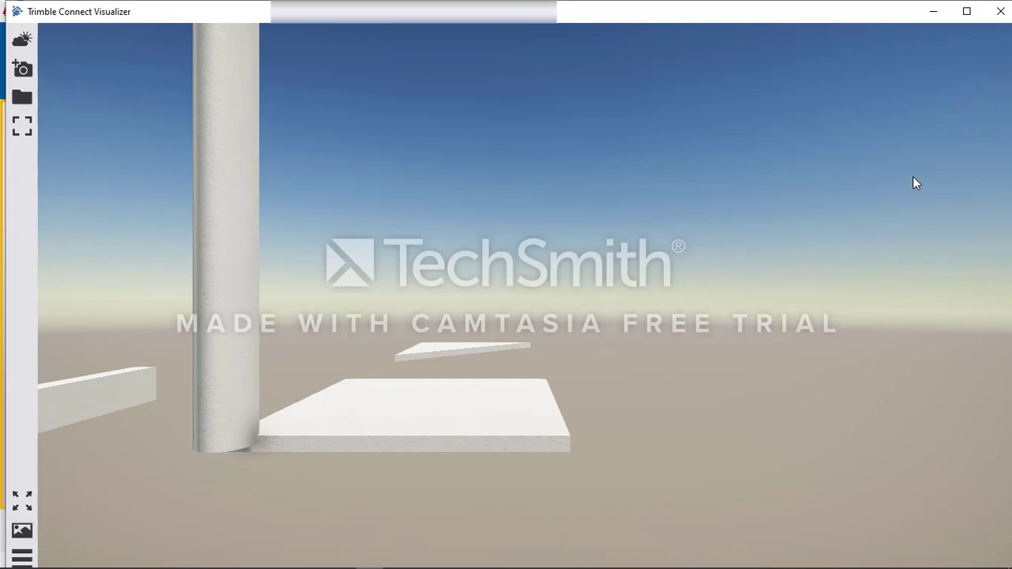
Step: Compare the sky and plain grey environments, leave the grey one active, and close the visualizer
{"action": "left_click", "coordinate": [23, 43]}
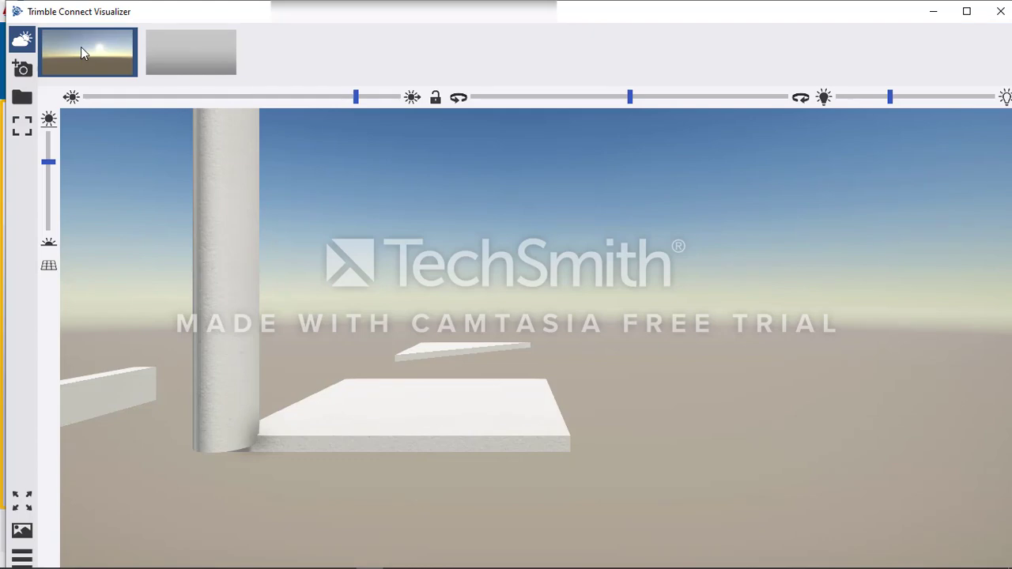
{"action": "left_click", "coordinate": [185, 51]}
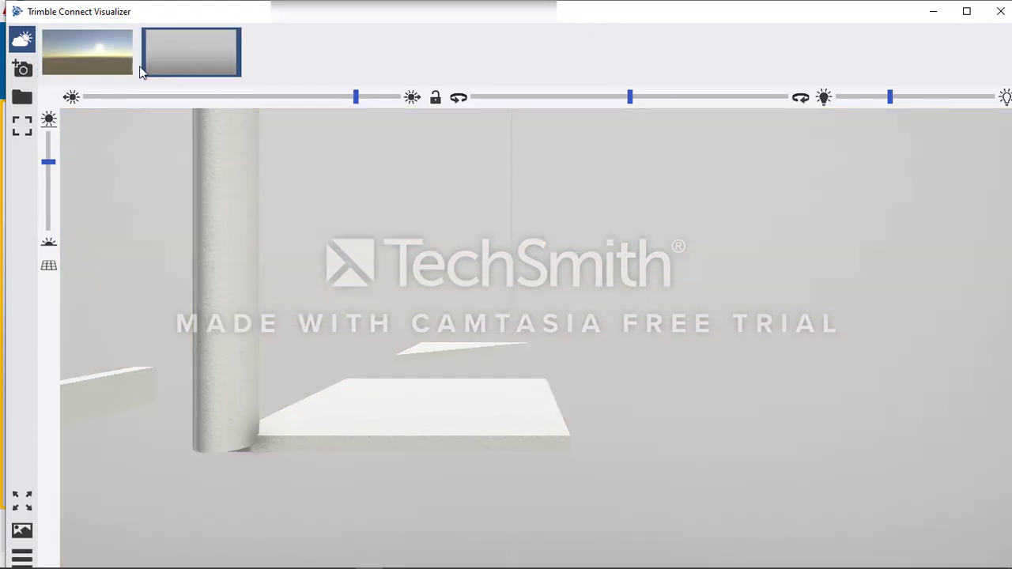
{"action": "left_click", "coordinate": [68, 62]}
{"action": "left_click", "coordinate": [189, 52]}
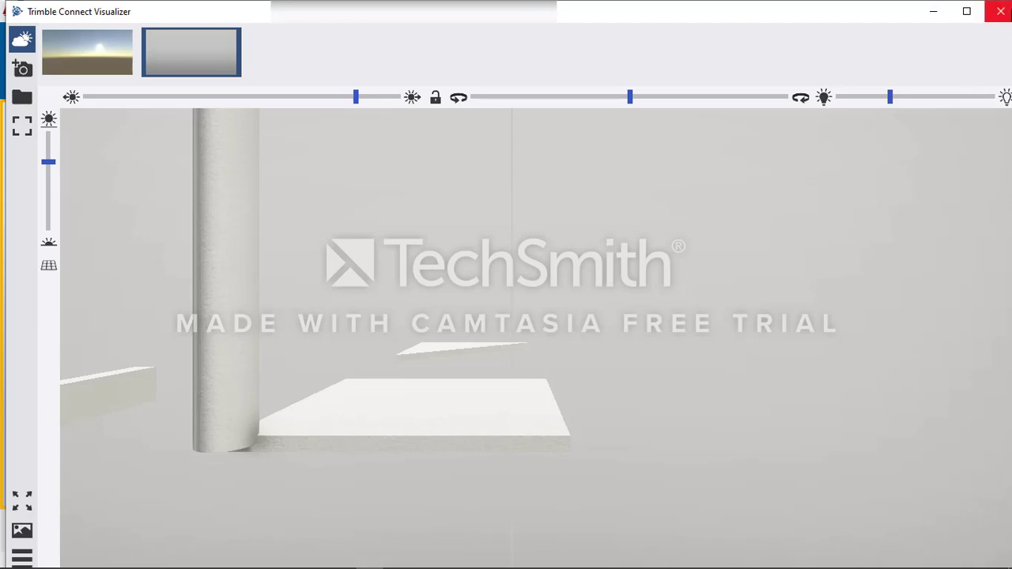
{"action": "left_click", "coordinate": [1000, 12]}
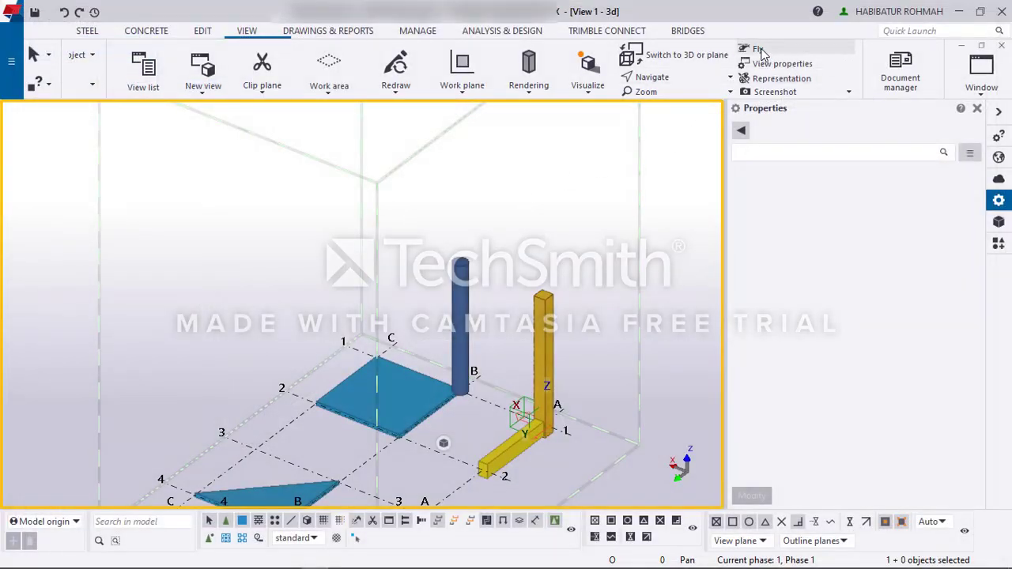
Step: Examine the screenshot options and look over the recent models list where project thumbnails are used
{"action": "left_click", "coordinate": [756, 93]}
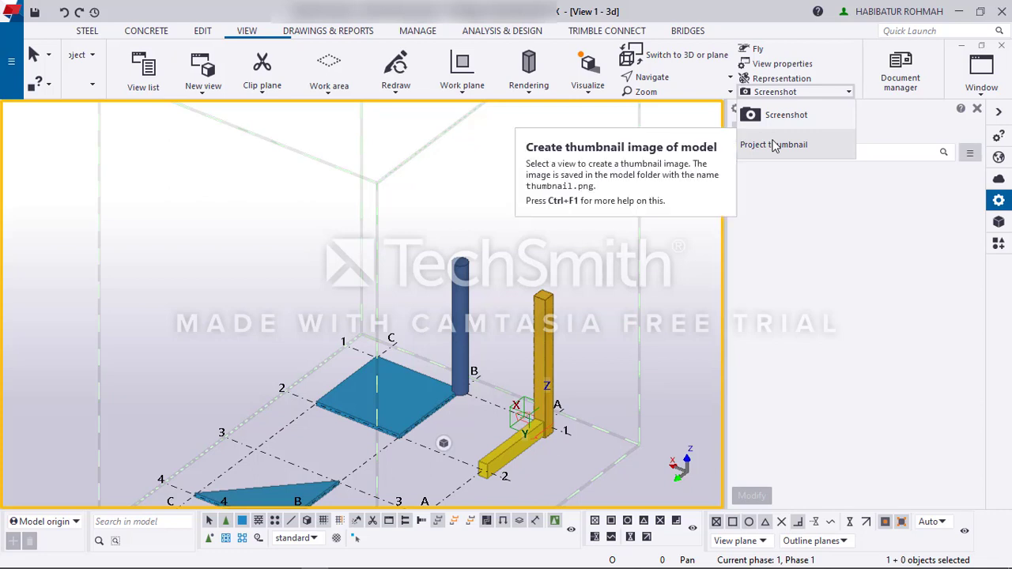
{"action": "left_click", "coordinate": [284, 235]}
{"action": "left_click", "coordinate": [11, 61]}
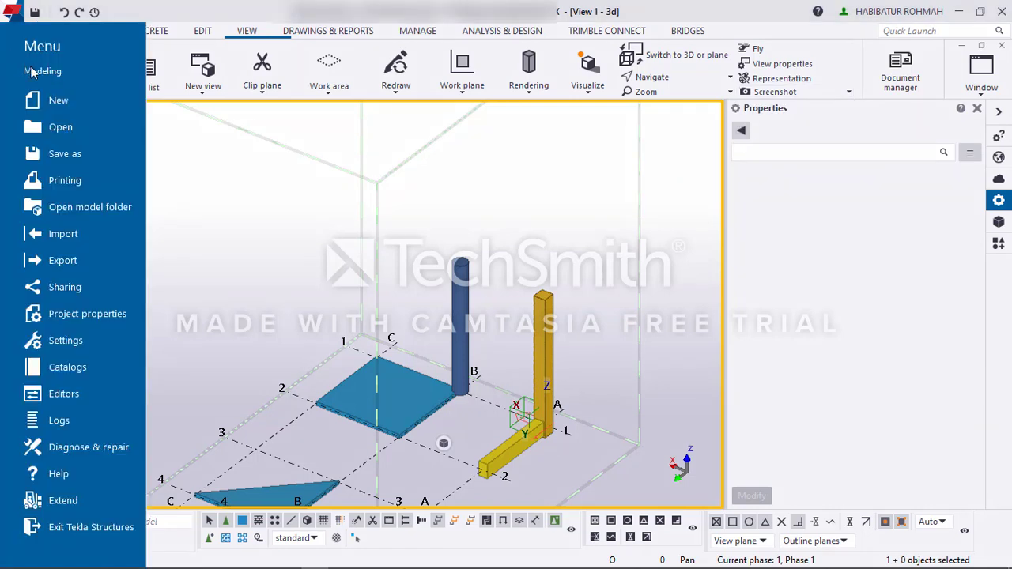
{"action": "left_click", "coordinate": [60, 127]}
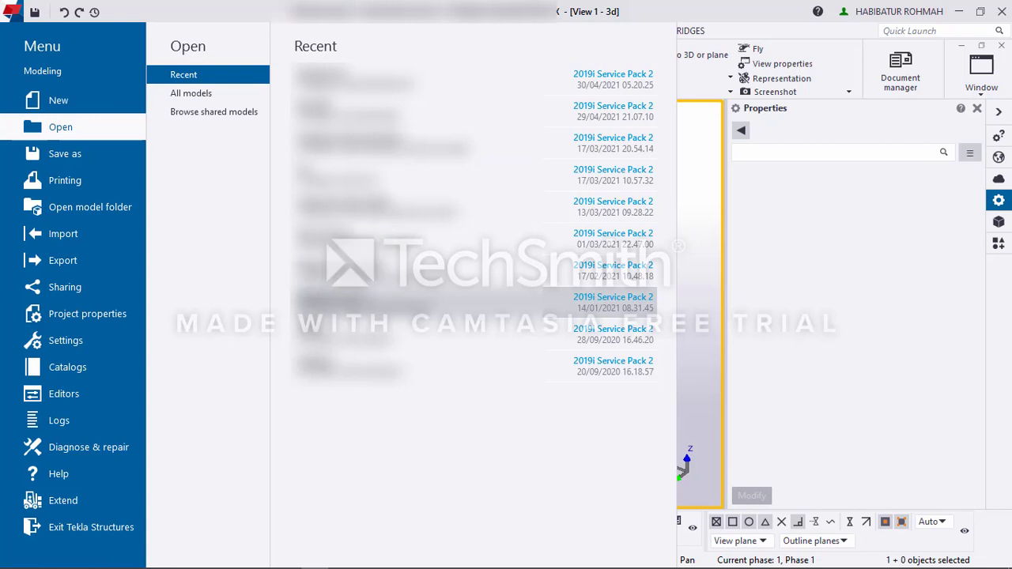
{"action": "left_click", "coordinate": [705, 153]}
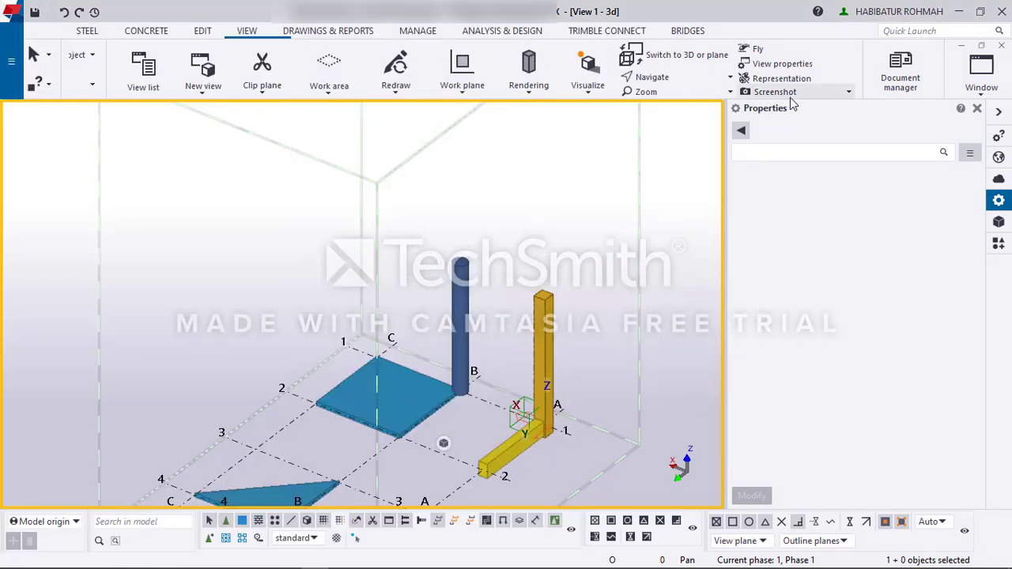
{"action": "left_click", "coordinate": [782, 93]}
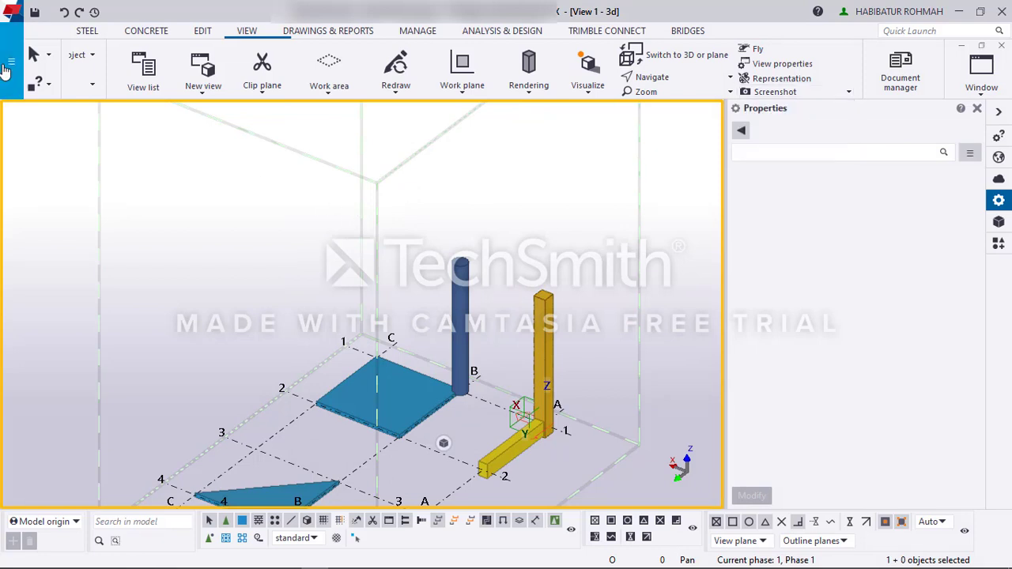
{"action": "left_click", "coordinate": [9, 63]}
{"action": "left_click", "coordinate": [63, 128]}
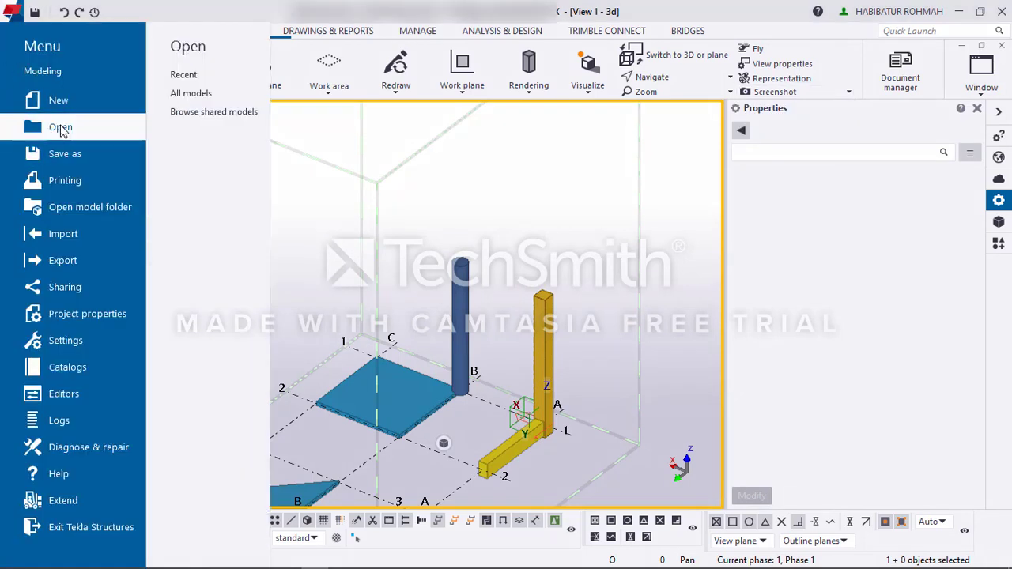
{"action": "left_click", "coordinate": [187, 77]}
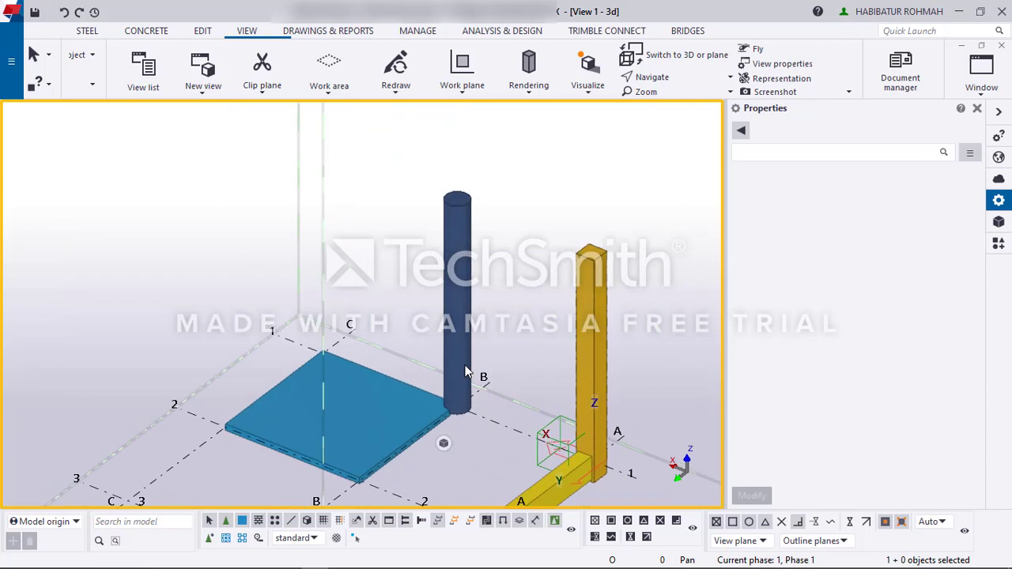
Step: Create a project thumbnail from the current 3D view and check the recent models list for it
{"action": "left_click", "coordinate": [848, 92]}
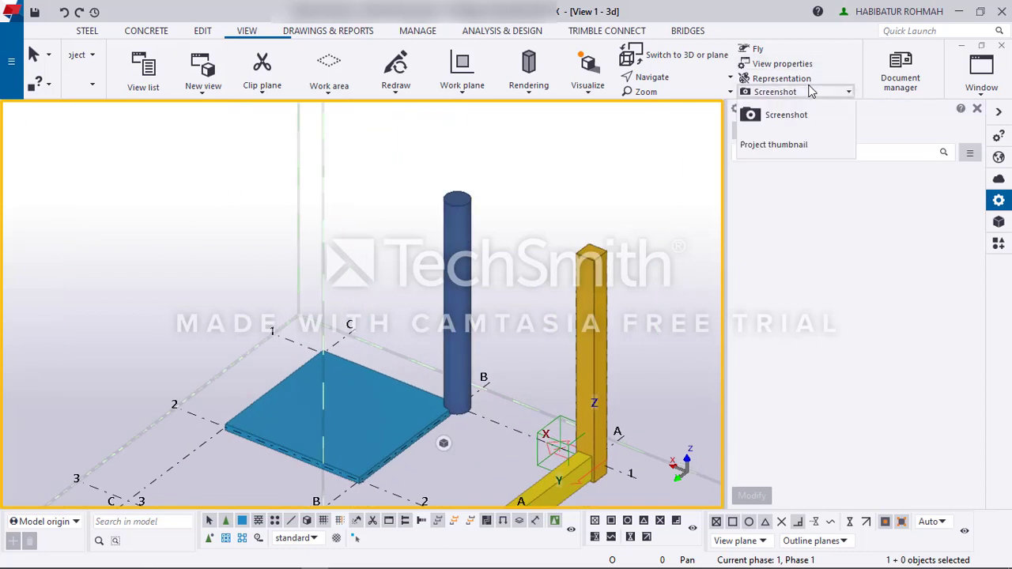
{"action": "left_click", "coordinate": [773, 144]}
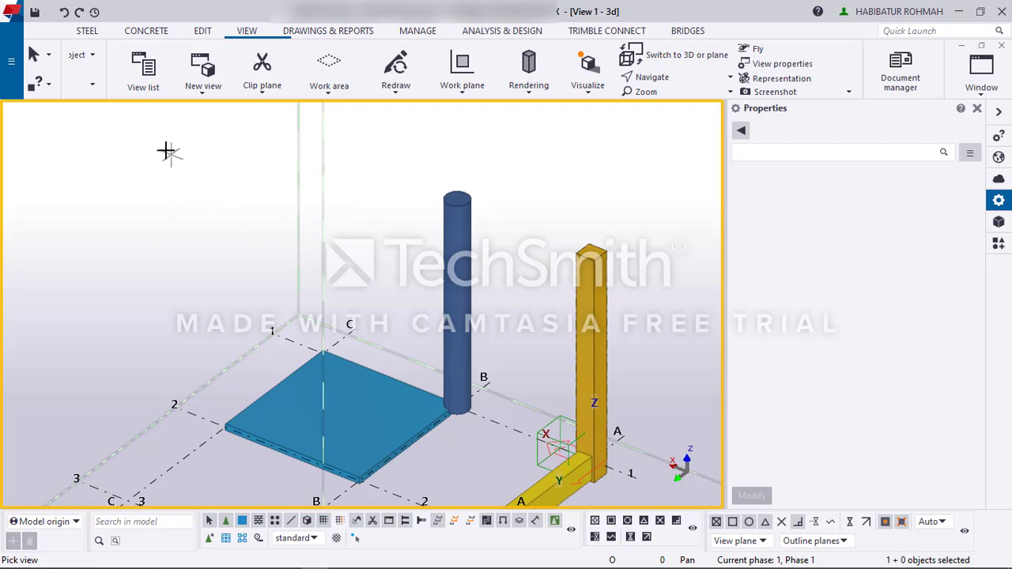
{"action": "left_click_drag", "start_coordinate": [157, 135], "coordinate": [509, 502]}
{"action": "left_click", "coordinate": [12, 61]}
{"action": "left_click", "coordinate": [69, 125]}
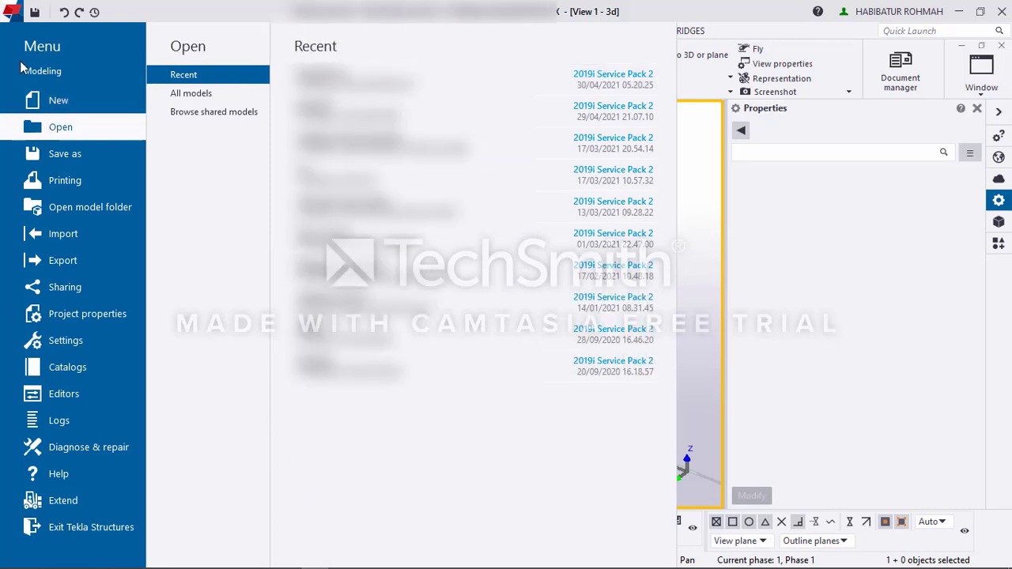
{"action": "left_click", "coordinate": [692, 170]}
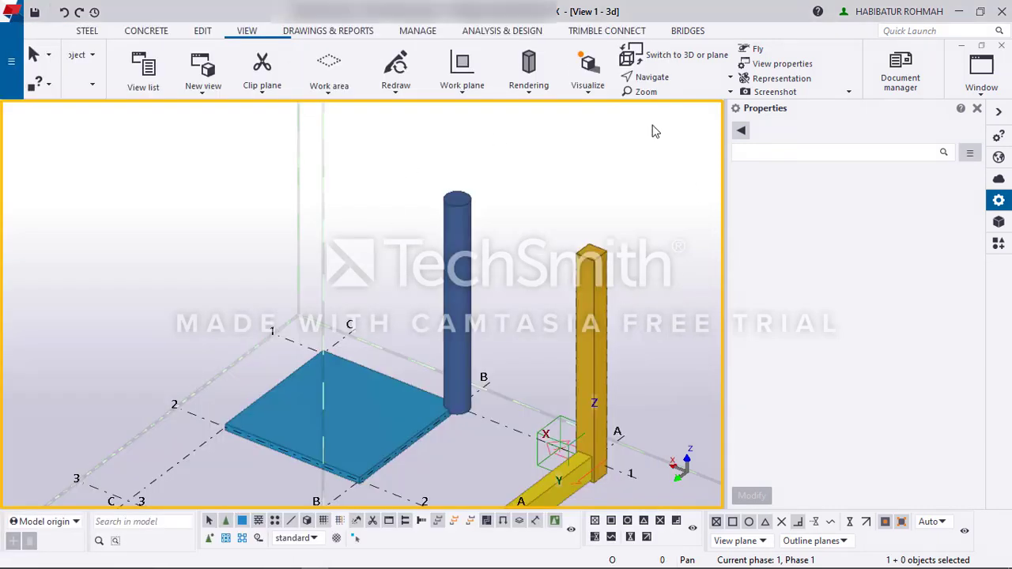
Step: Display the drawing and report commands, and examine the raft foundation plan, details and sections A-A and B-B in Nitro Pro before returning to Tekla Structures
{"action": "left_click", "coordinate": [305, 36]}
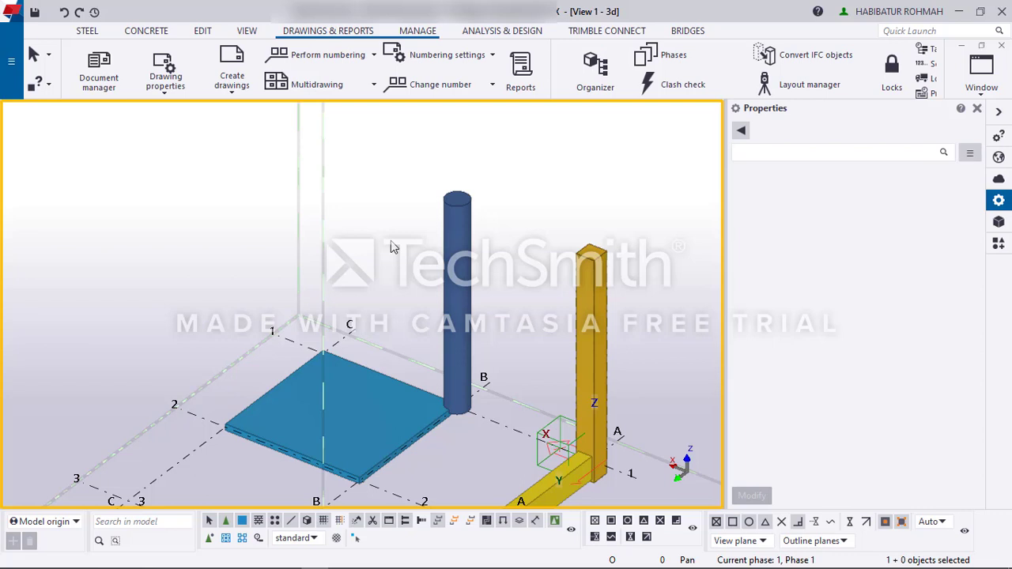
{"action": "mouse_move", "coordinate": [16, 562]}
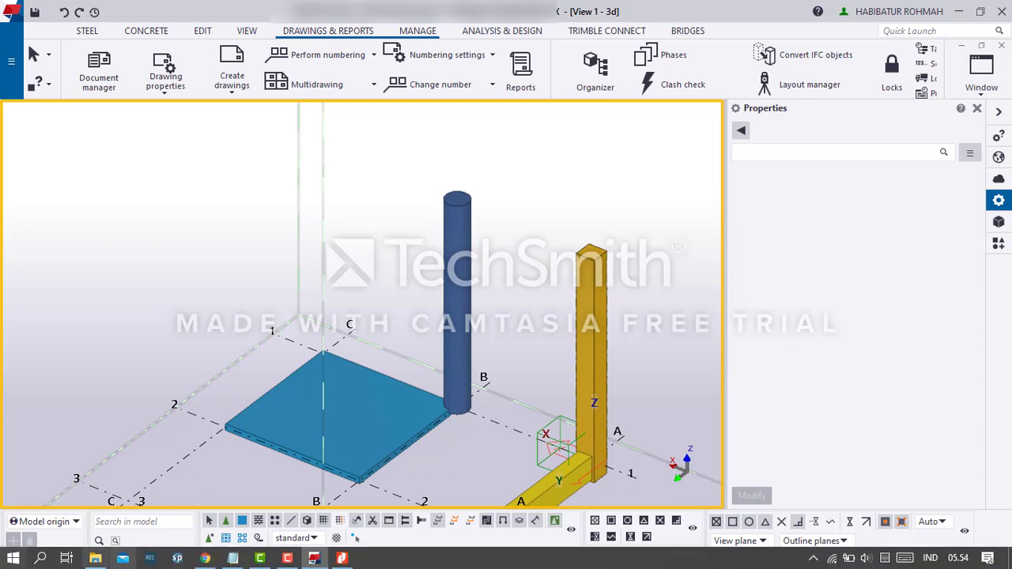
{"action": "left_click", "coordinate": [342, 559]}
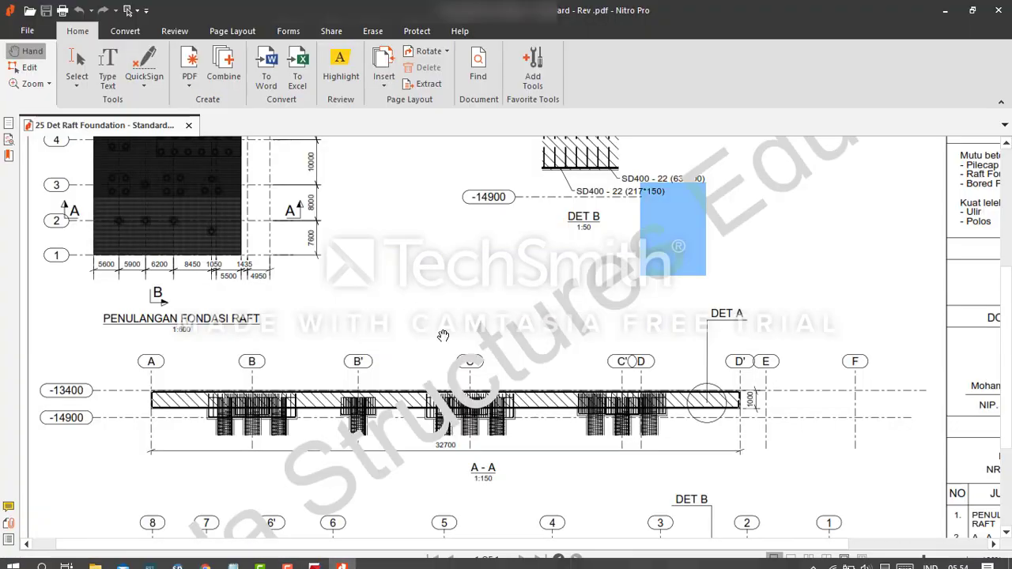
{"action": "scroll", "coordinate": [469, 351], "scroll_direction": "down", "scroll_amount": 1}
{"action": "scroll", "coordinate": [470, 352], "scroll_direction": "down", "scroll_amount": 2}
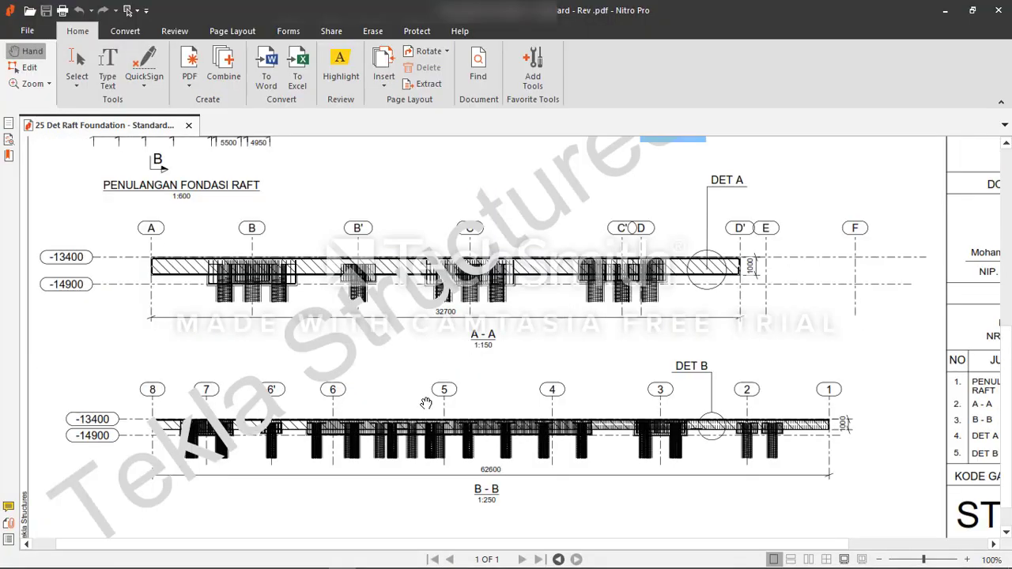
{"action": "scroll", "coordinate": [399, 354], "scroll_direction": "up", "scroll_amount": 1}
{"action": "scroll", "coordinate": [398, 353], "scroll_direction": "up", "scroll_amount": 6}
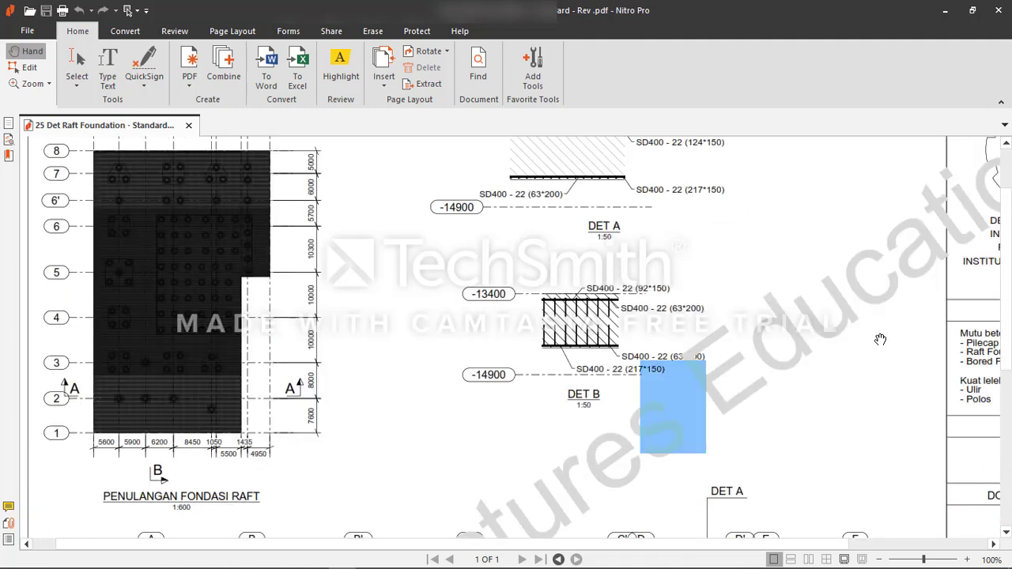
{"action": "scroll", "coordinate": [748, 295], "scroll_direction": "down", "scroll_amount": 4}
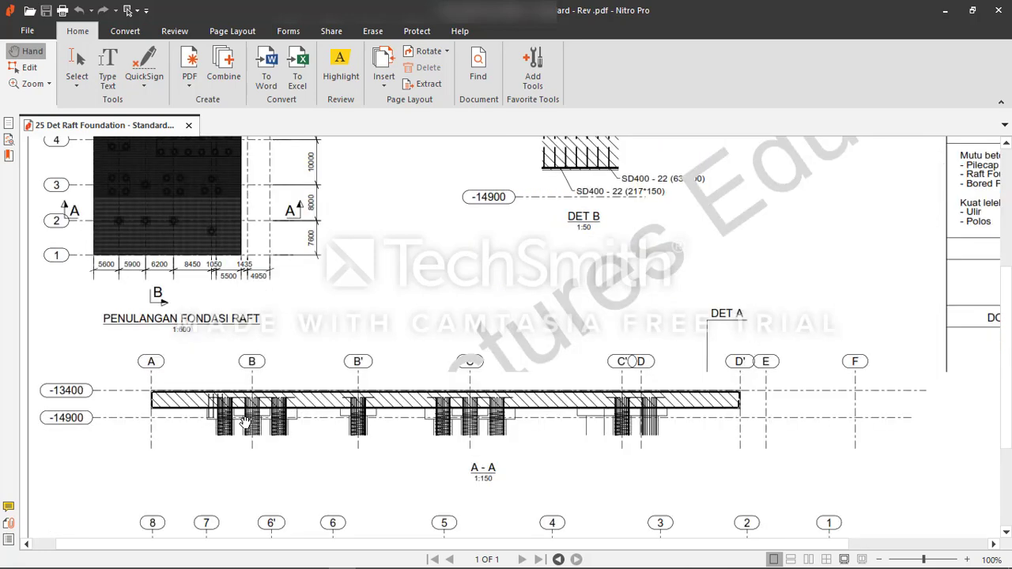
{"action": "left_click", "coordinate": [945, 11]}
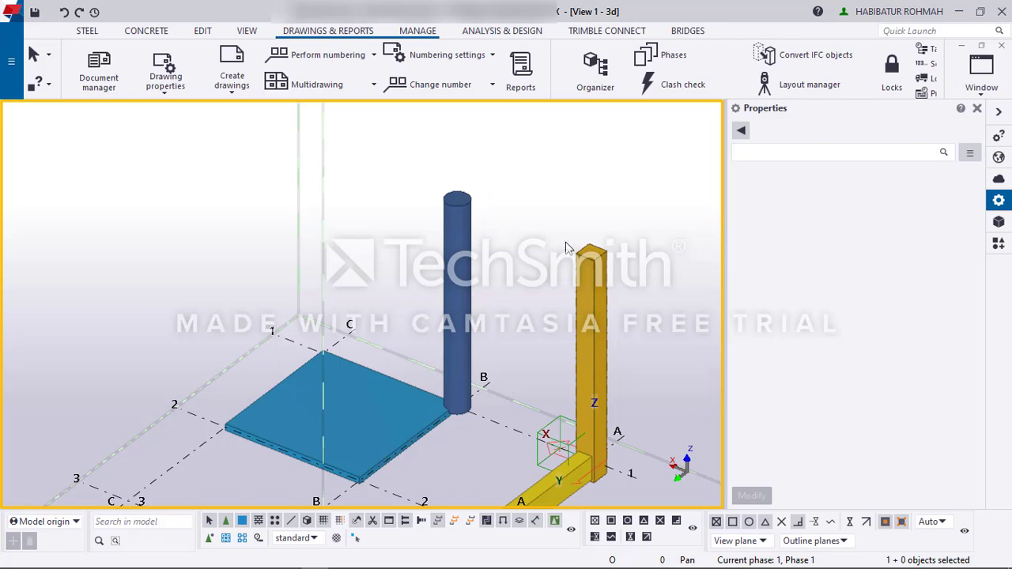
Step: Look over the drawing property types and drawing creation options, and compare the cast unit numbering of the round and rectangular concrete columns
{"action": "left_click", "coordinate": [167, 91]}
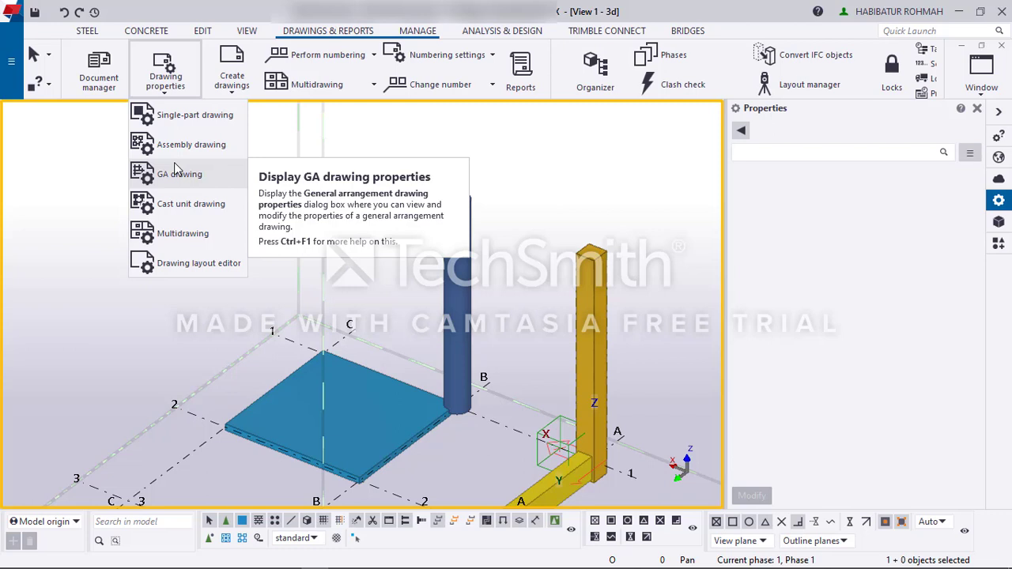
{"action": "left_click", "coordinate": [229, 88]}
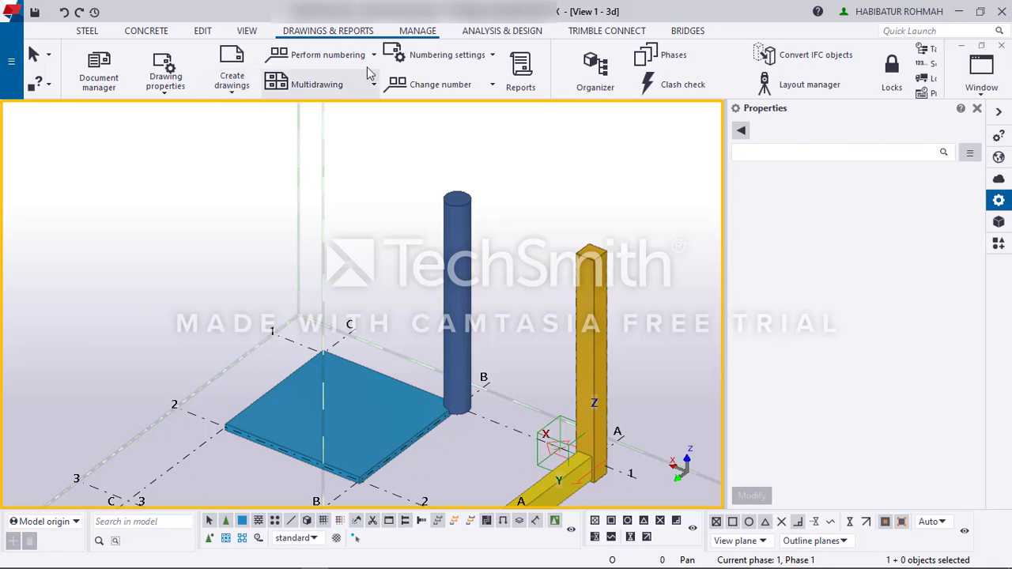
{"action": "left_click", "coordinate": [455, 206]}
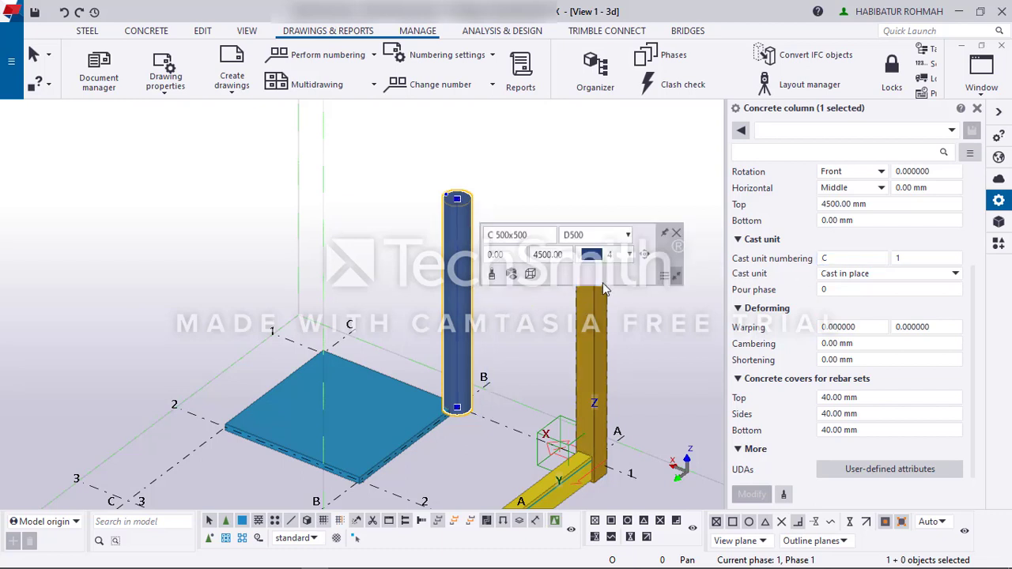
{"action": "left_click", "coordinate": [582, 338]}
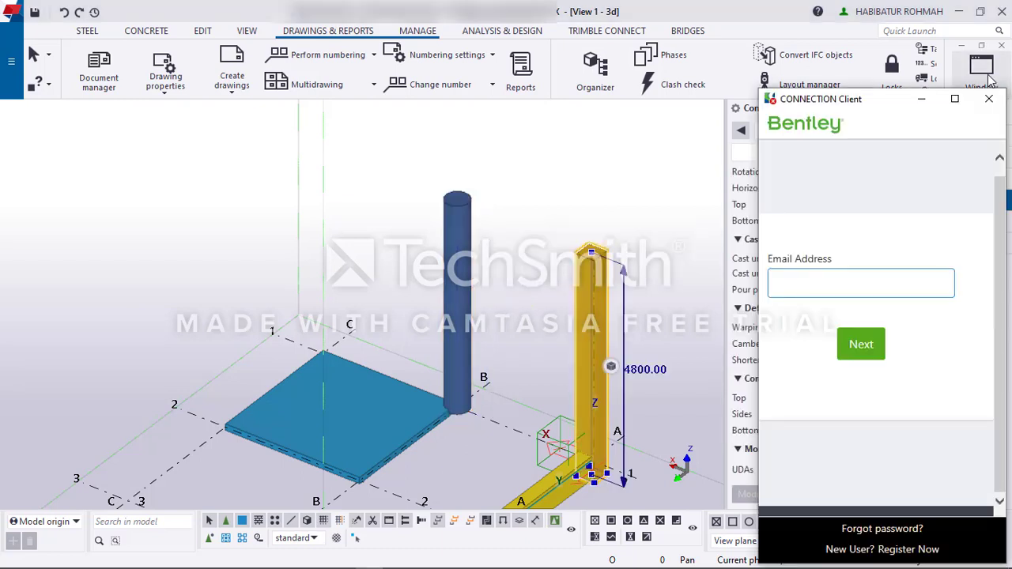
{"action": "left_click", "coordinate": [994, 108]}
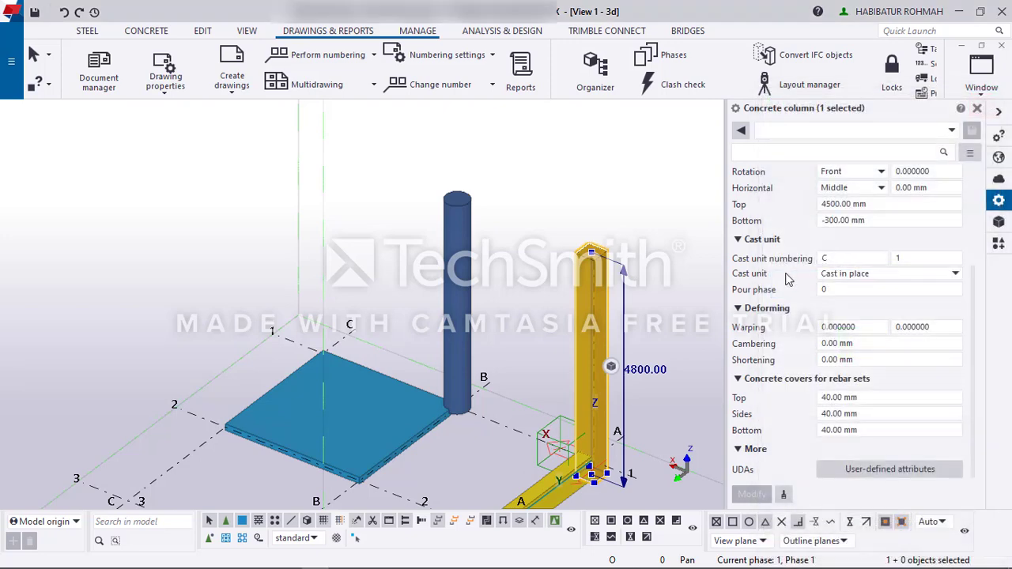
{"action": "left_click", "coordinate": [599, 202]}
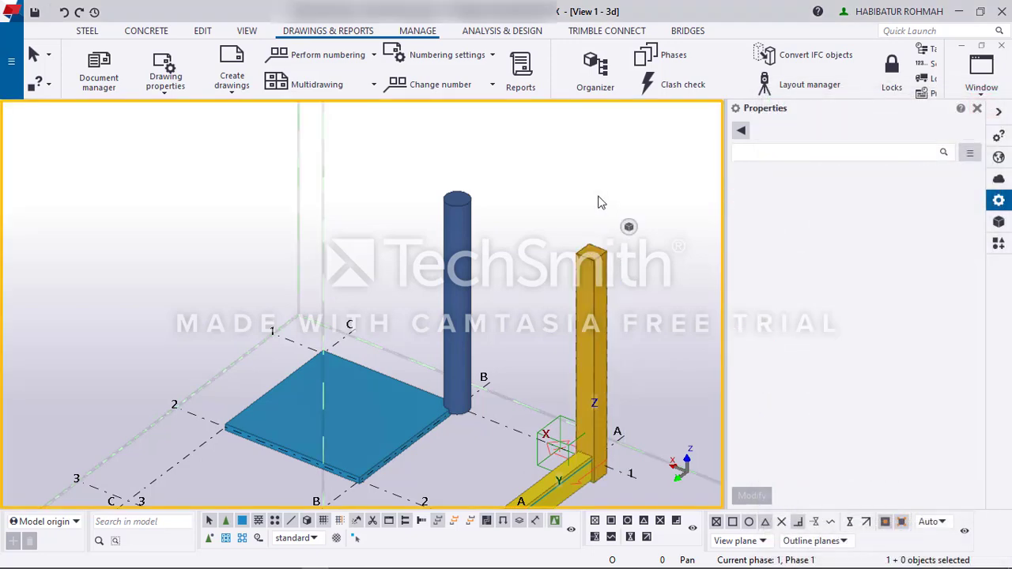
Step: Look over the numbering options and the Phases, Convert IFC objects and Layout manager commands
{"action": "left_click", "coordinate": [314, 62]}
{"action": "left_click", "coordinate": [314, 63]}
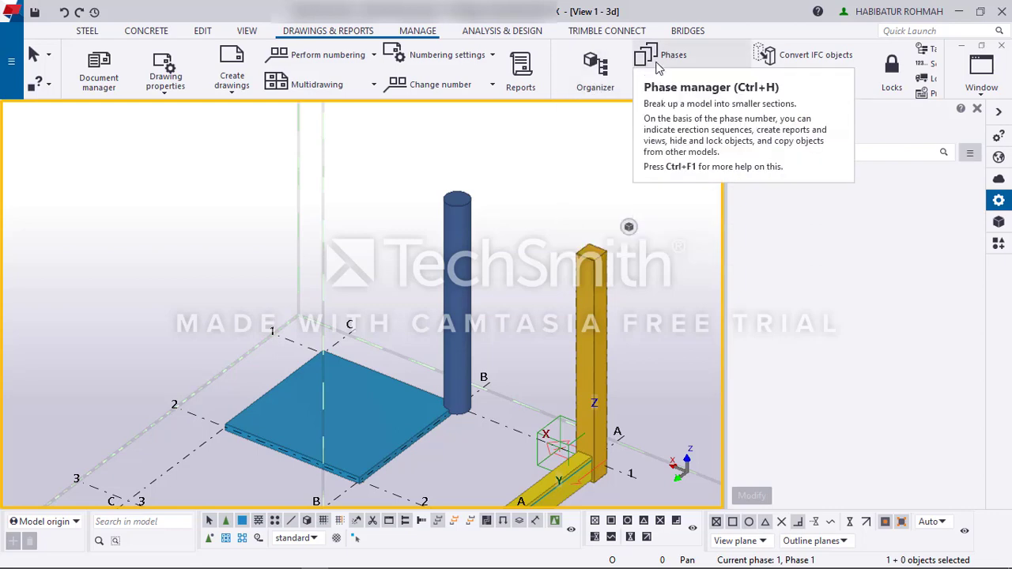
{"action": "scroll", "coordinate": [656, 67], "scroll_direction": "down", "scroll_amount": 3}
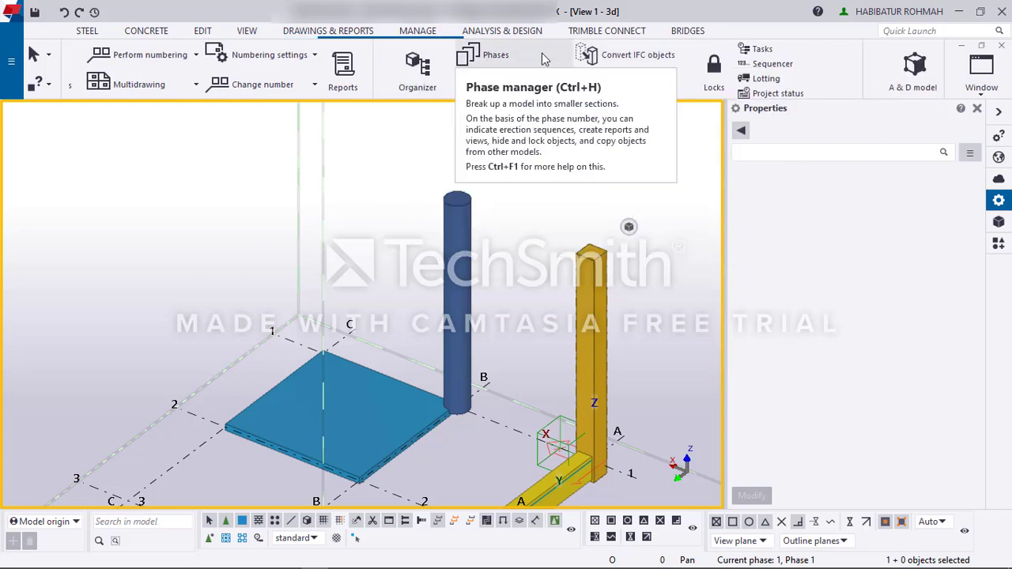
{"action": "scroll", "coordinate": [544, 59], "scroll_direction": "down", "scroll_amount": 2}
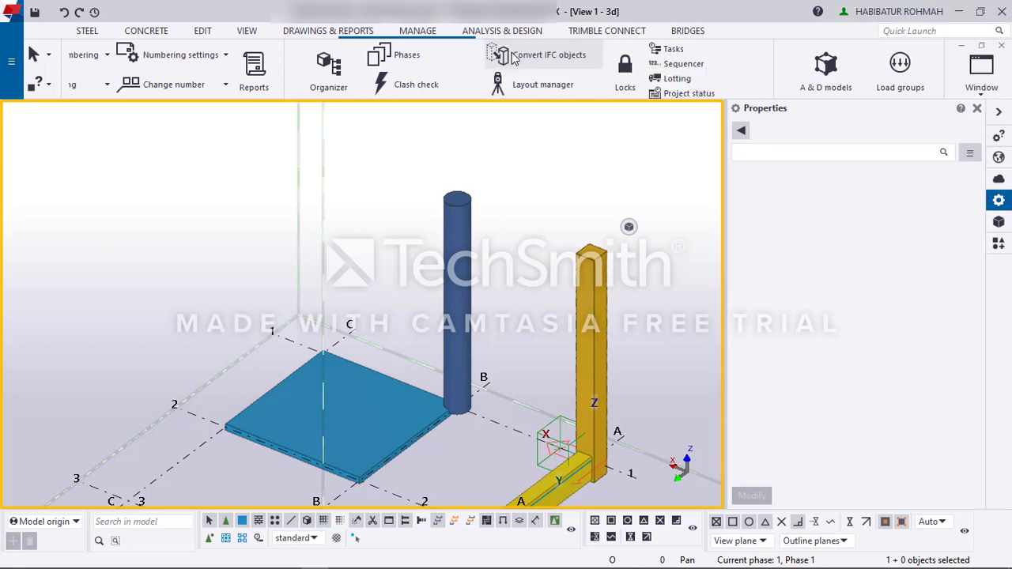
{"action": "left_click", "coordinate": [959, 11]}
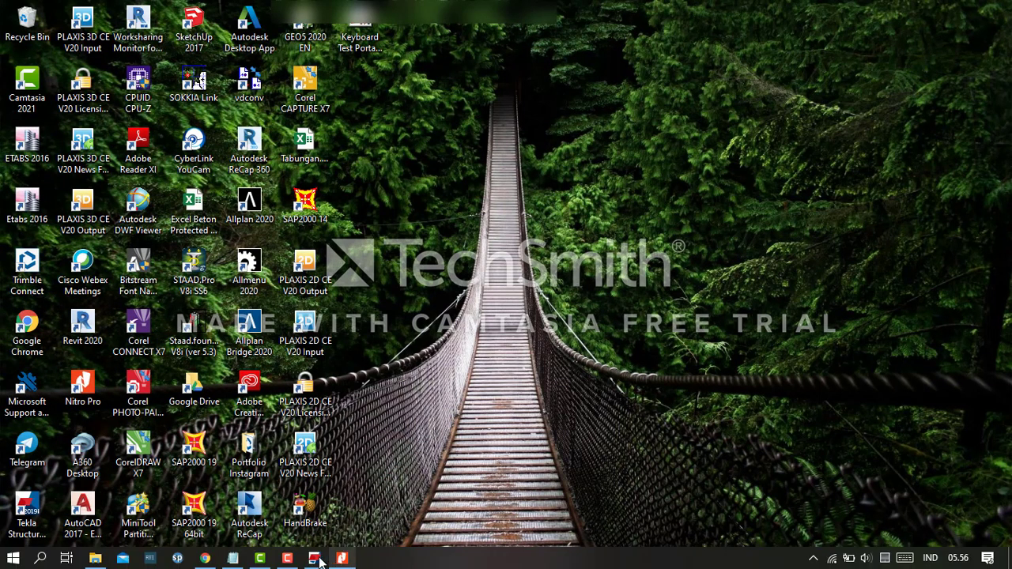
{"action": "left_click", "coordinate": [314, 558]}
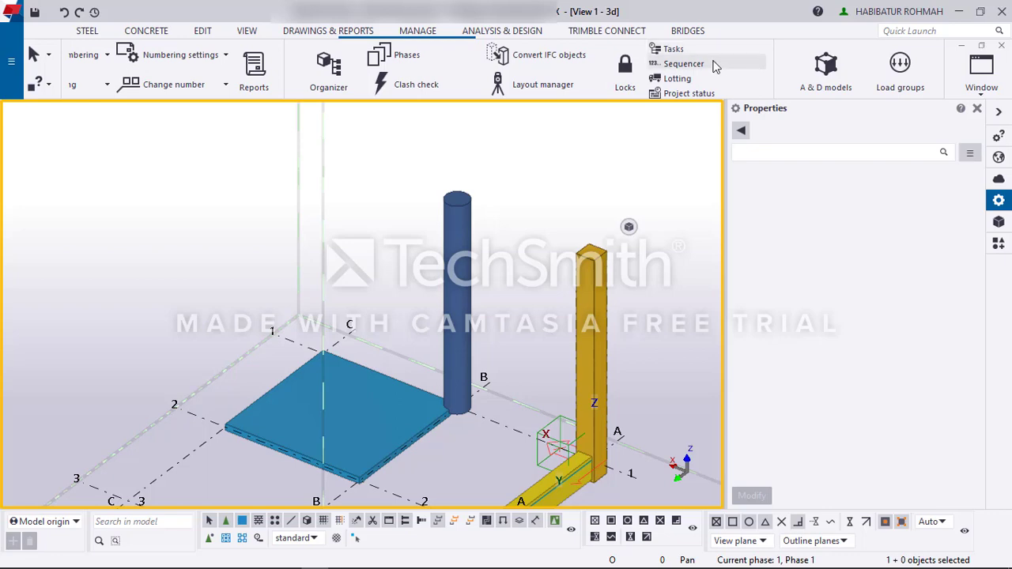
Step: Look through the remaining command groups up to Trimble Connect and Bridges, and return to the concrete modelling commands
{"action": "scroll", "coordinate": [715, 67], "scroll_direction": "down", "scroll_amount": 3}
{"action": "scroll", "coordinate": [715, 67], "scroll_direction": "down", "scroll_amount": 5}
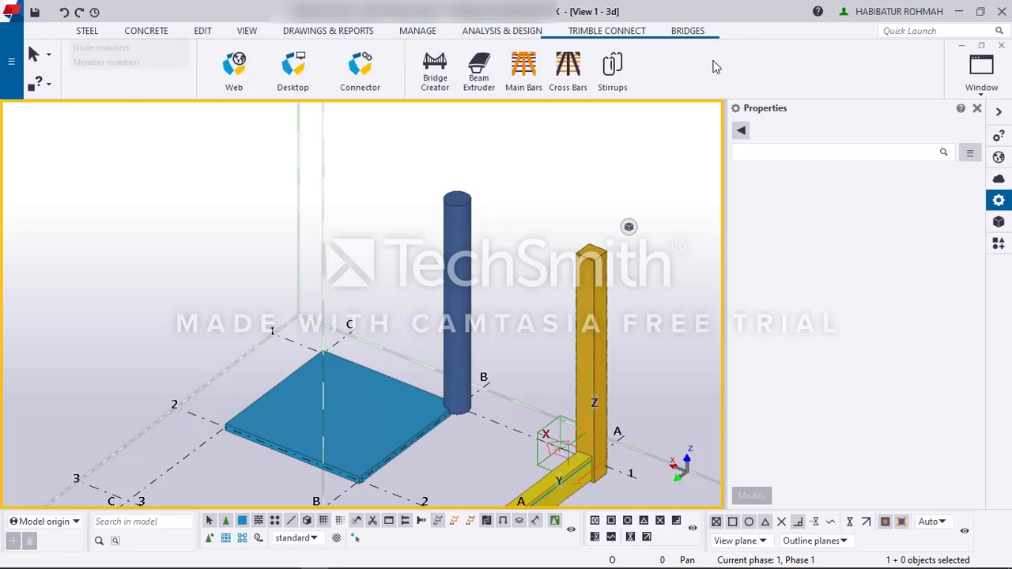
{"action": "scroll", "coordinate": [715, 66], "scroll_direction": "up", "scroll_amount": 7}
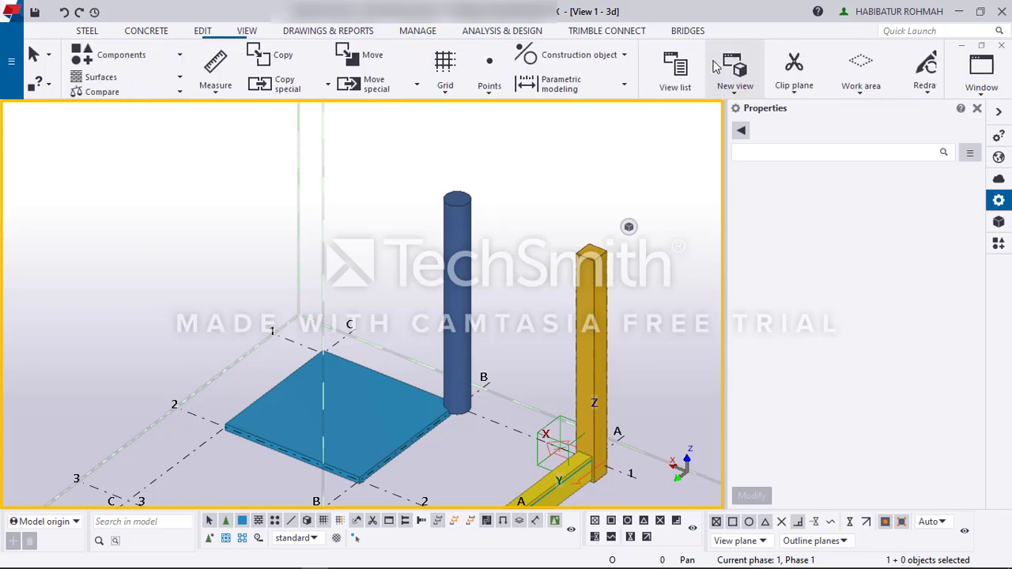
{"action": "scroll", "coordinate": [716, 67], "scroll_direction": "up", "scroll_amount": 2}
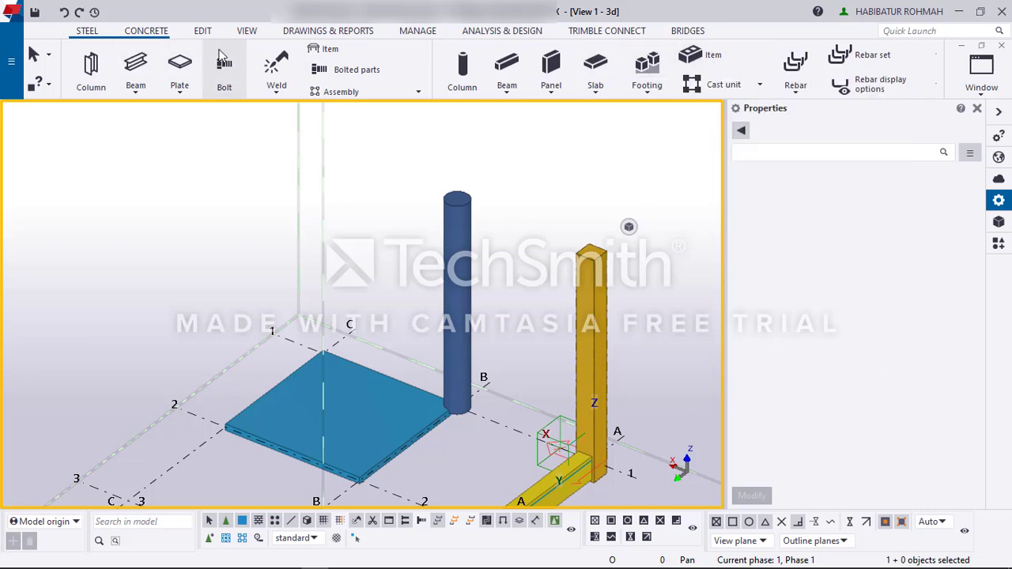
{"action": "scroll", "coordinate": [735, 81], "scroll_direction": "down", "scroll_amount": 1}
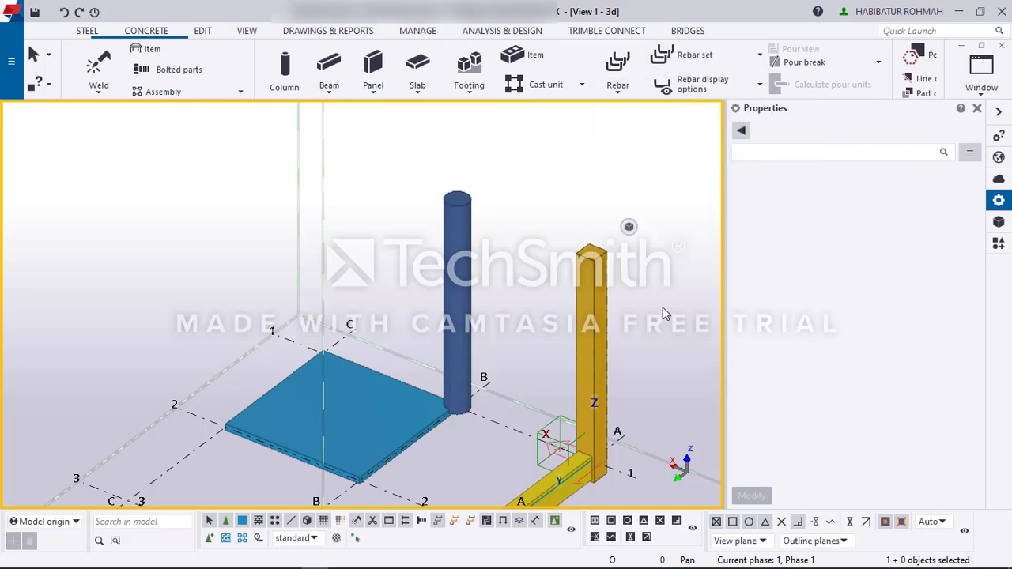
Step: Open the Applications & components catalog and look over the Concrete group and its Precast subgroup
{"action": "left_click", "coordinate": [999, 246]}
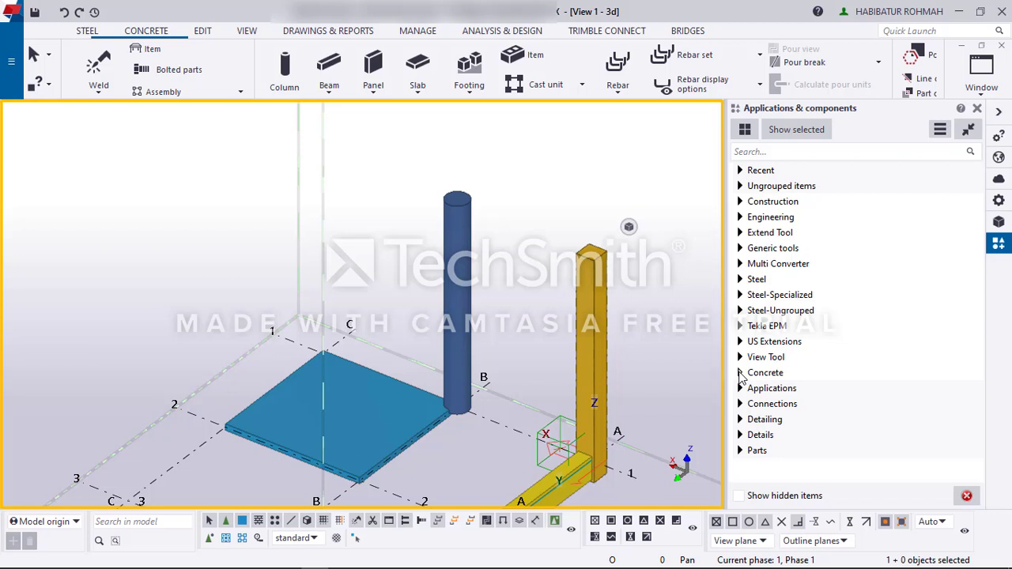
{"action": "left_click", "coordinate": [741, 374]}
{"action": "scroll", "coordinate": [806, 367], "scroll_direction": "down", "scroll_amount": 1}
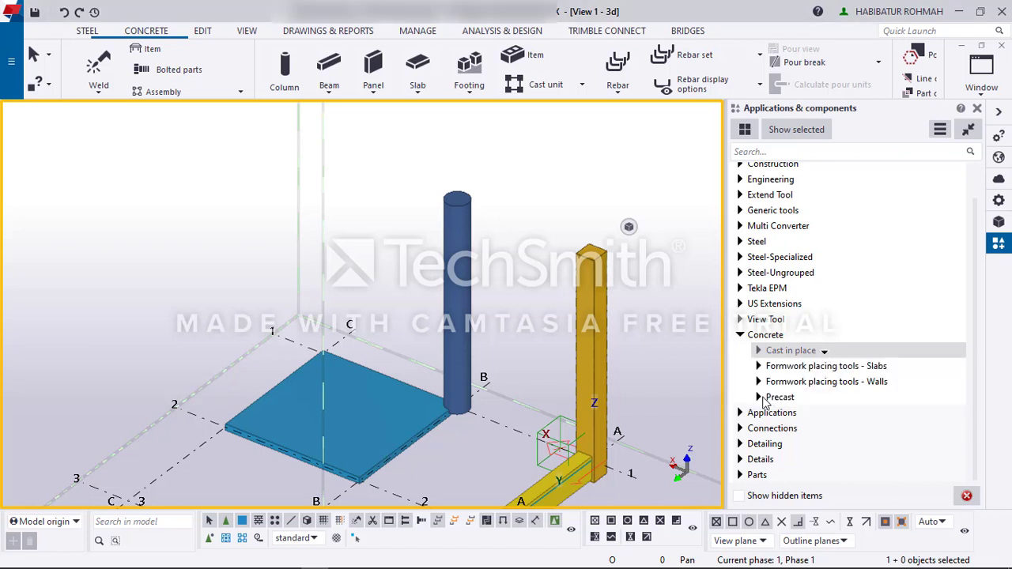
{"action": "left_click", "coordinate": [759, 399]}
{"action": "left_click", "coordinate": [760, 399]}
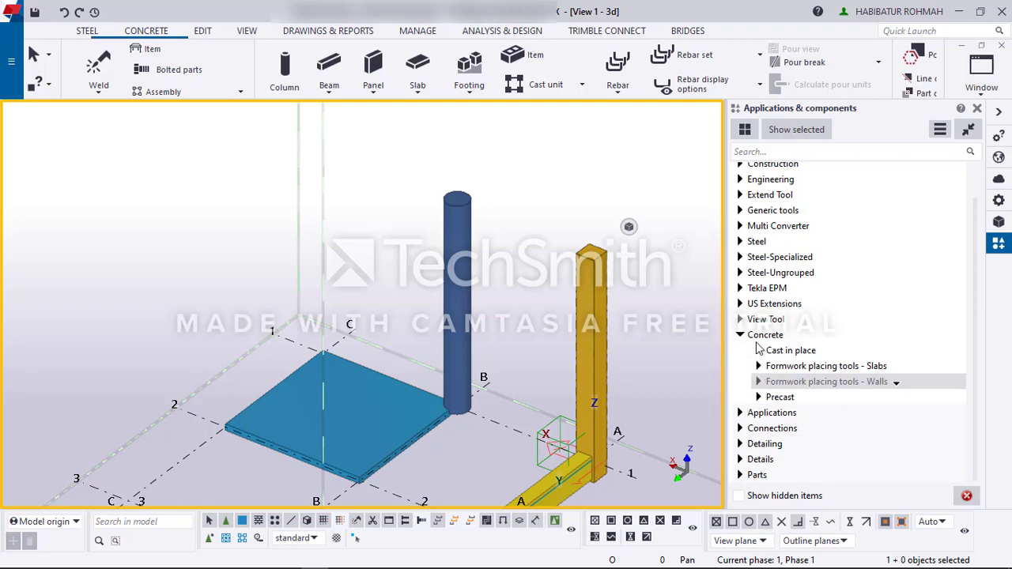
Step: Browse the Detailing components, including 3D cut and Beam reinforcement, and collapse the Detailing and Concrete groups
{"action": "left_click", "coordinate": [740, 445]}
{"action": "scroll", "coordinate": [793, 396], "scroll_direction": "down", "scroll_amount": 6}
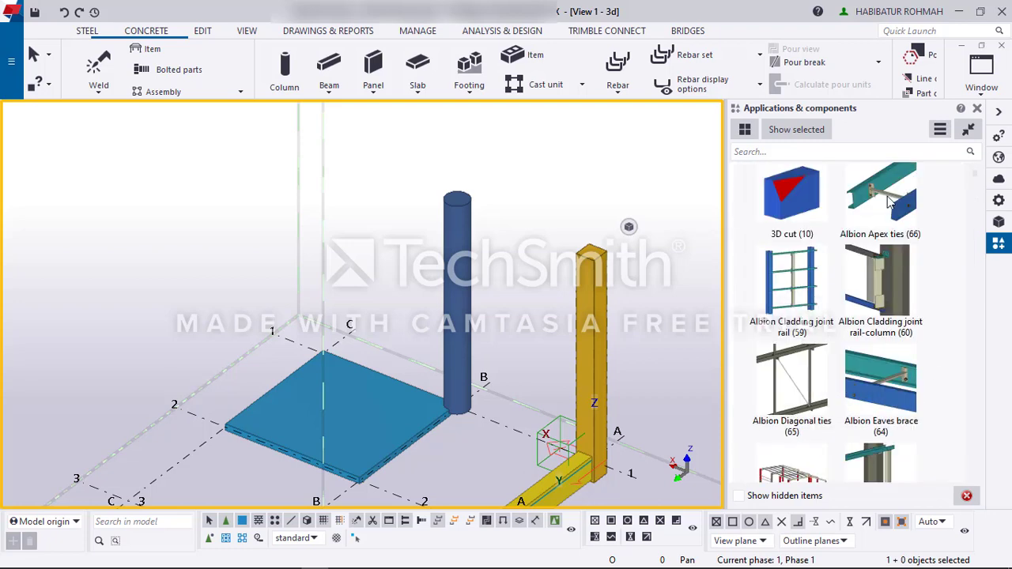
{"action": "scroll", "coordinate": [863, 299], "scroll_direction": "down", "scroll_amount": 8}
{"action": "scroll", "coordinate": [884, 373], "scroll_direction": "down", "scroll_amount": 10}
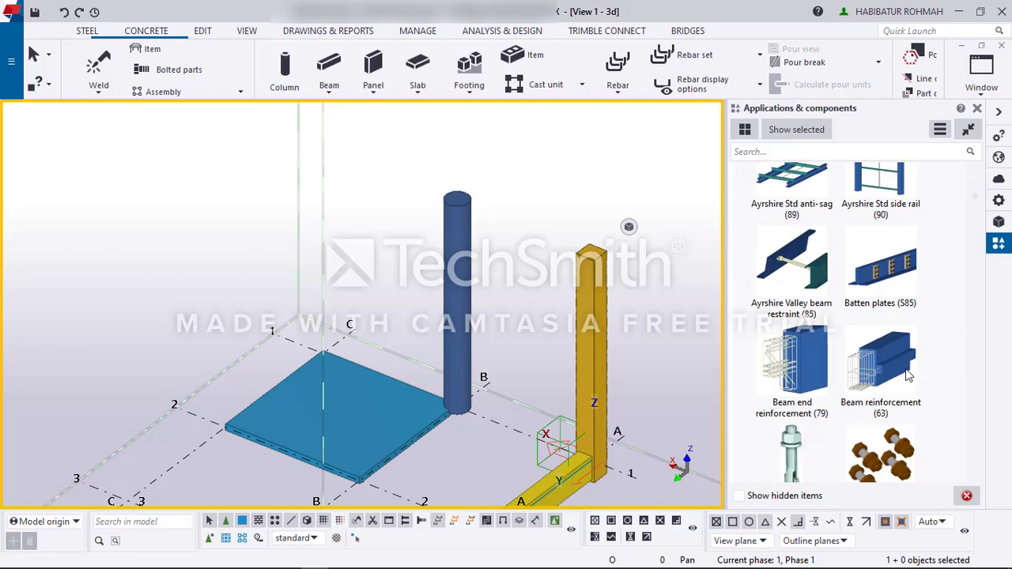
{"action": "scroll", "coordinate": [796, 365], "scroll_direction": "down", "scroll_amount": 8}
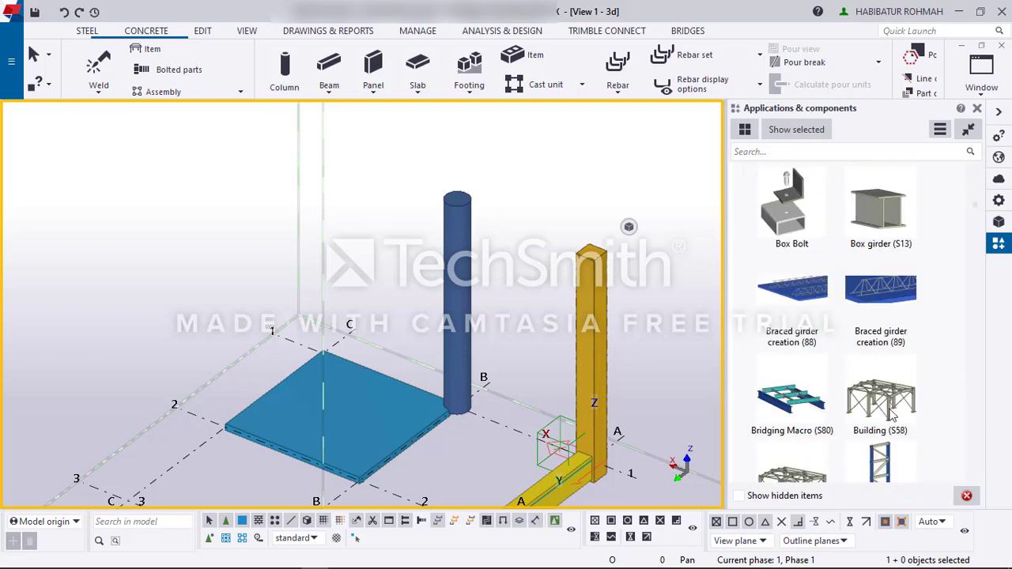
{"action": "scroll", "coordinate": [864, 320], "scroll_direction": "down", "scroll_amount": 5}
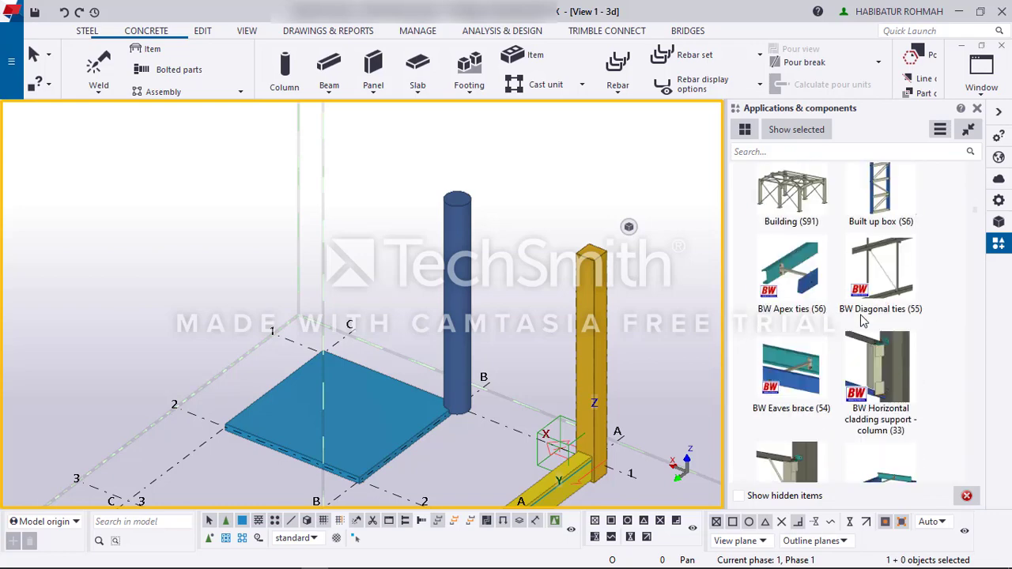
{"action": "scroll", "coordinate": [863, 320], "scroll_direction": "up", "scroll_amount": 15}
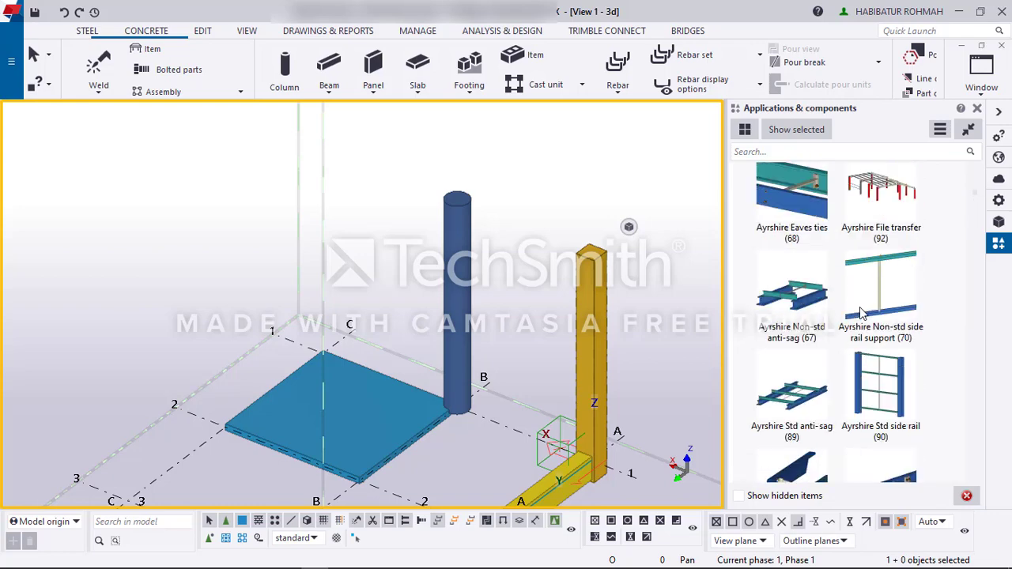
{"action": "scroll", "coordinate": [860, 313], "scroll_direction": "up", "scroll_amount": 8}
{"action": "scroll", "coordinate": [859, 312], "scroll_direction": "down", "scroll_amount": 3}
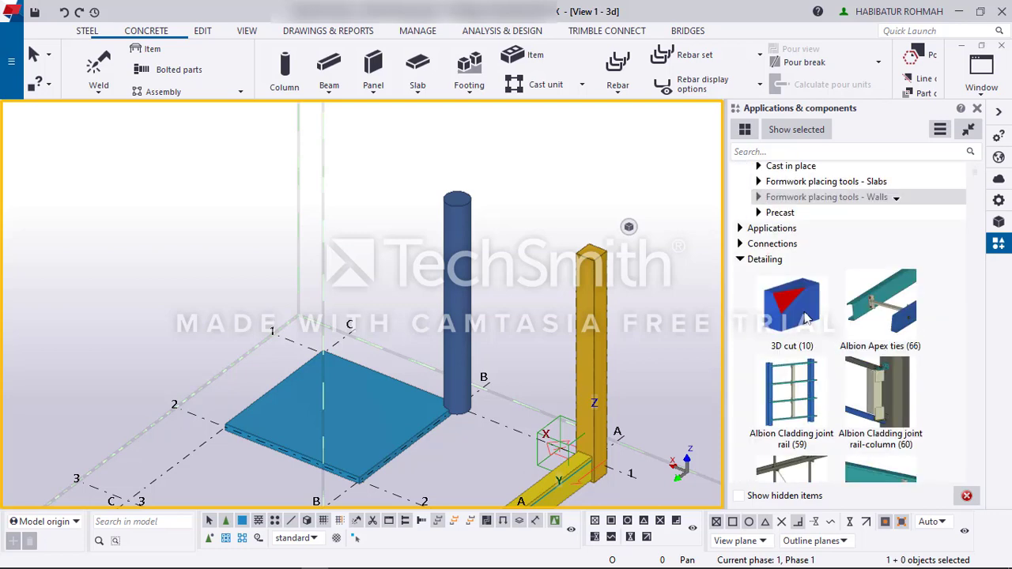
{"action": "left_click", "coordinate": [740, 185]}
{"action": "scroll", "coordinate": [822, 269], "scroll_direction": "up", "scroll_amount": 1}
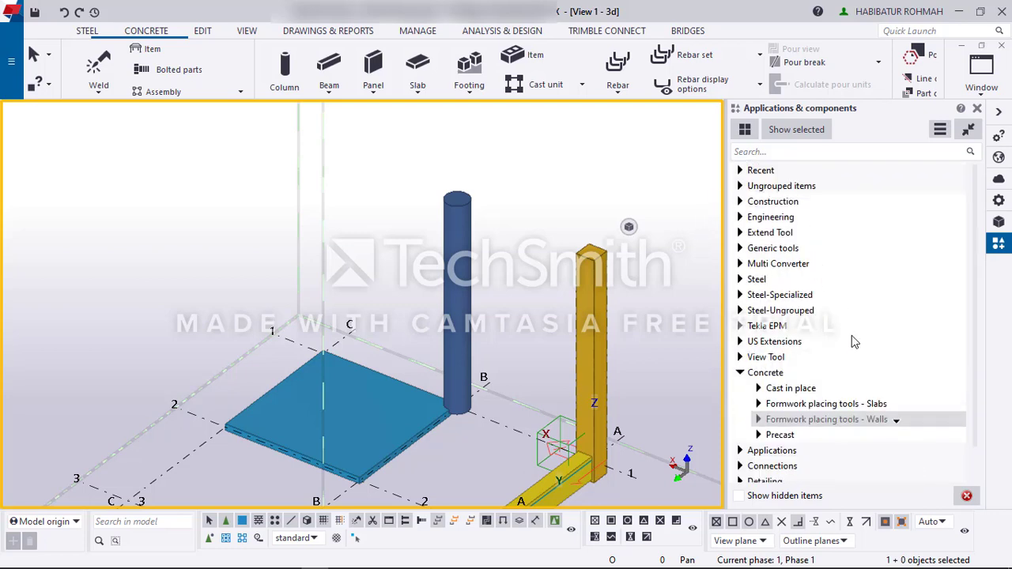
{"action": "scroll", "coordinate": [855, 342], "scroll_direction": "down", "scroll_amount": 1}
{"action": "left_click", "coordinate": [741, 336]}
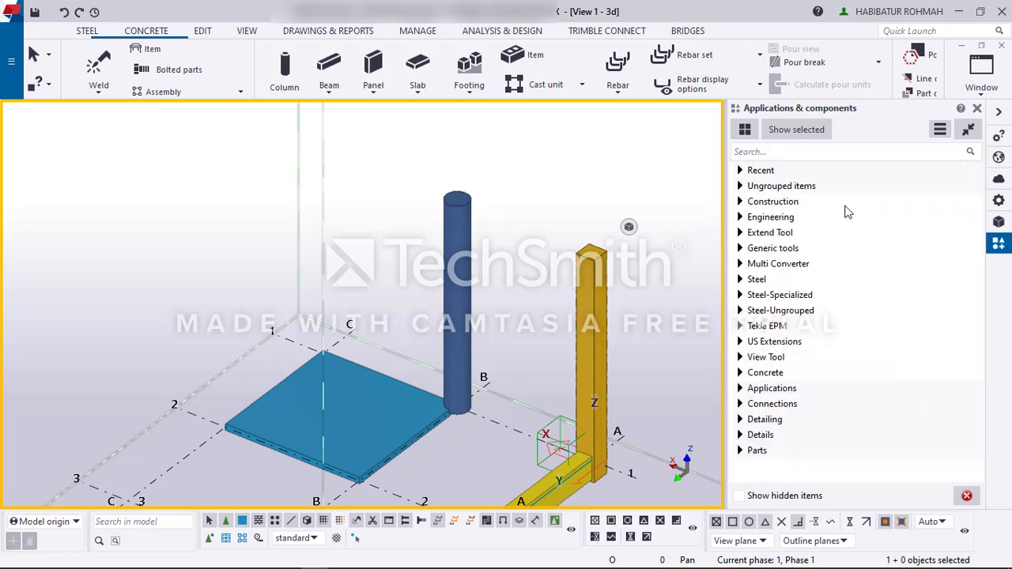
Step: Show the reference models list and look over the slabs in the 3D view
{"action": "left_click", "coordinate": [998, 222]}
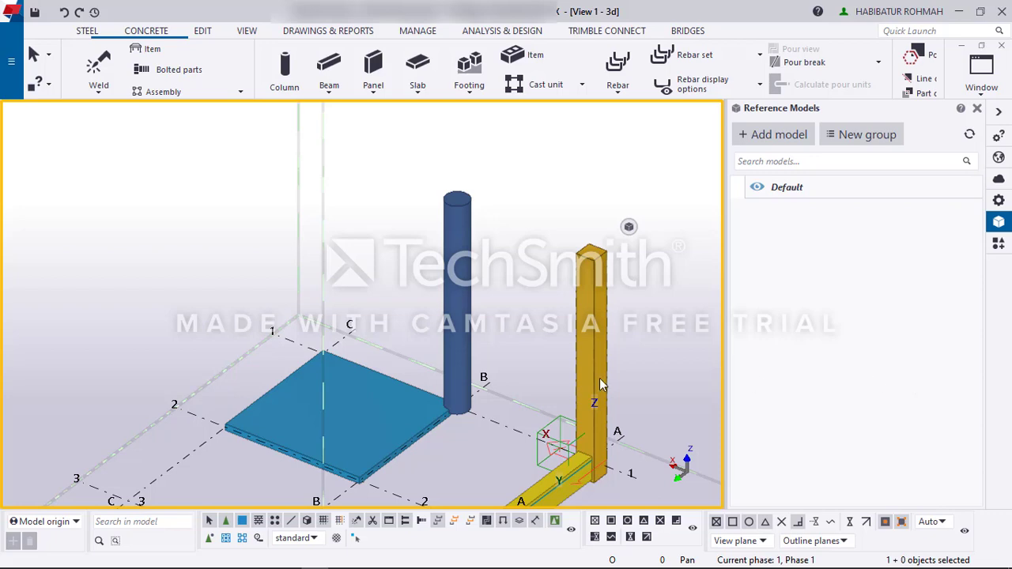
{"action": "scroll", "coordinate": [600, 383], "scroll_direction": "down", "scroll_amount": 5}
{"action": "scroll", "coordinate": [261, 446], "scroll_direction": "up", "scroll_amount": 6}
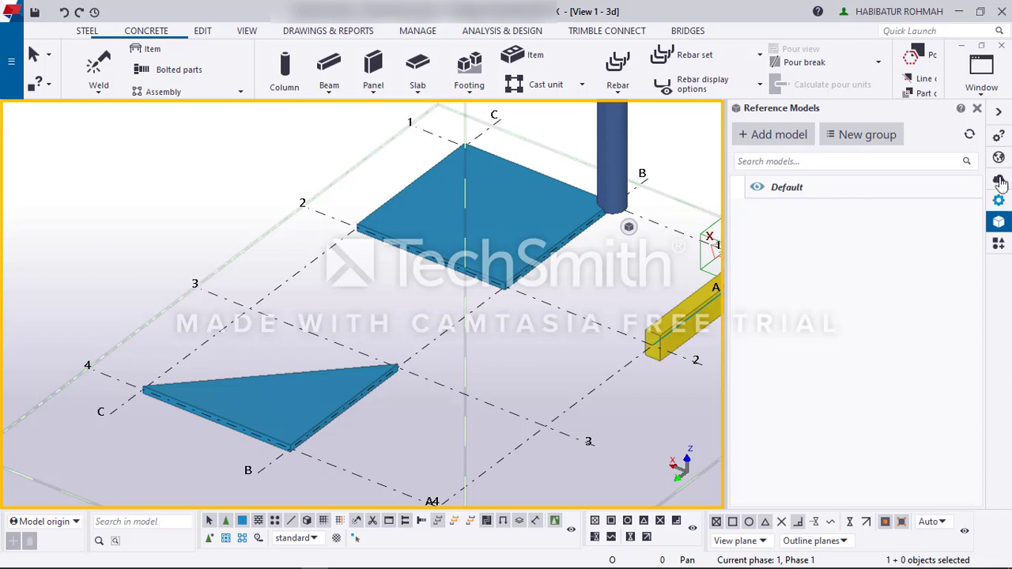
Step: Look through the Properties, Point clouds and Custom Inquiry panes, and collapse the side pane
{"action": "left_click", "coordinate": [1000, 203]}
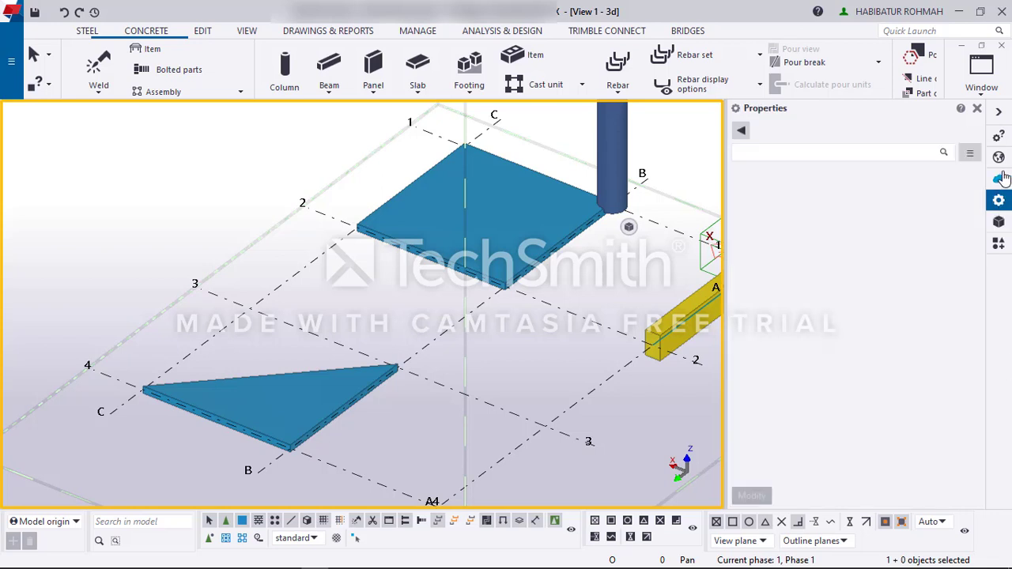
{"action": "left_click", "coordinate": [998, 179]}
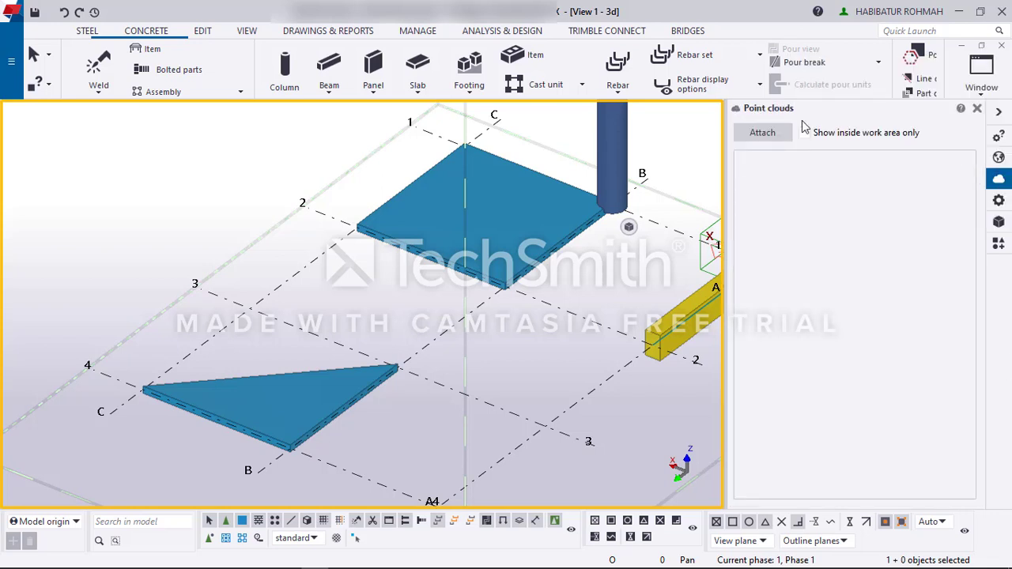
{"action": "left_click", "coordinate": [999, 159]}
{"action": "left_click", "coordinate": [998, 136]}
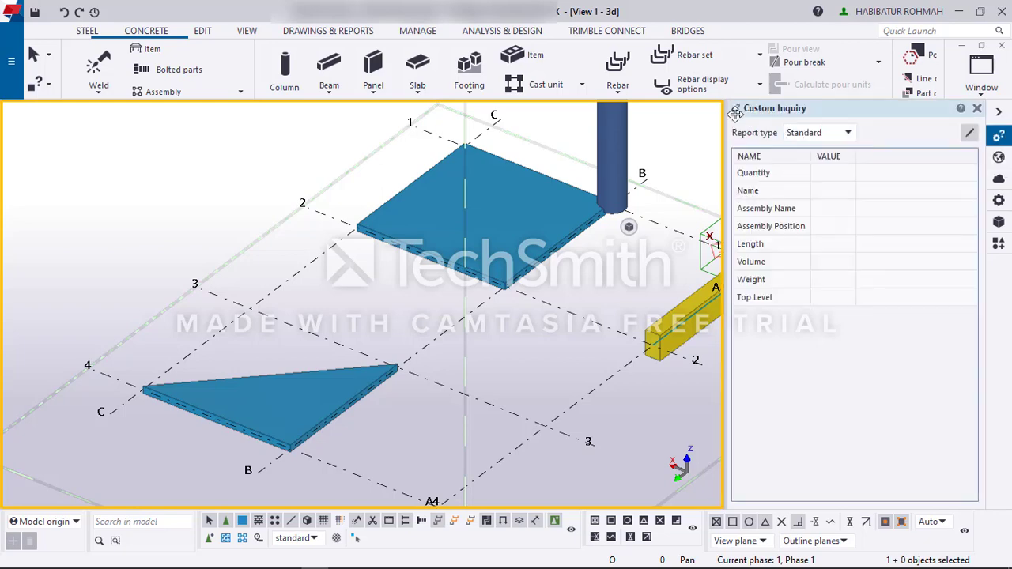
{"action": "left_click", "coordinate": [998, 112]}
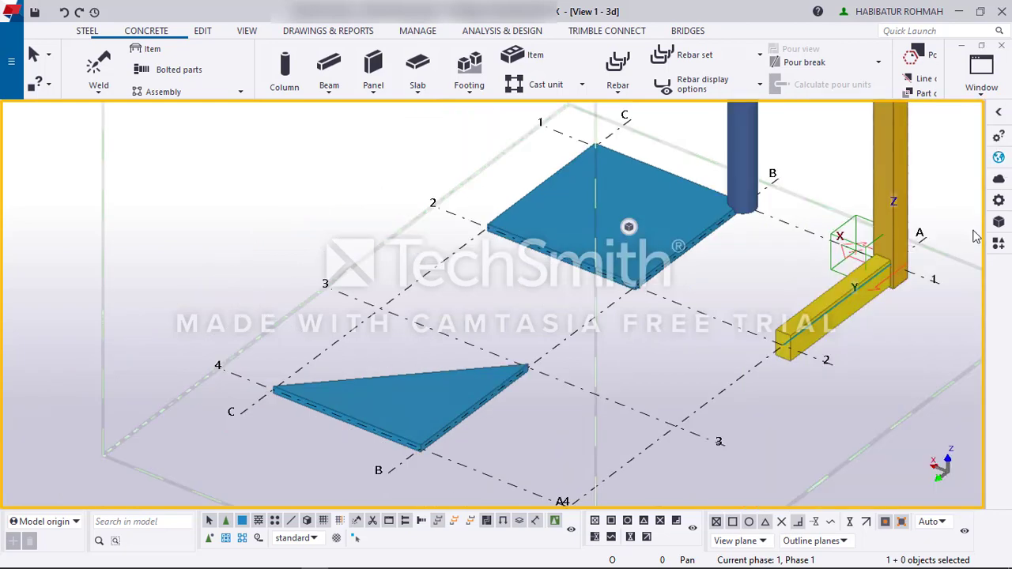
Step: Select the rectangular grid and compare its coordinates and labels with the grid lines in the 3D view from opposite sides
{"action": "left_click", "coordinate": [404, 292]}
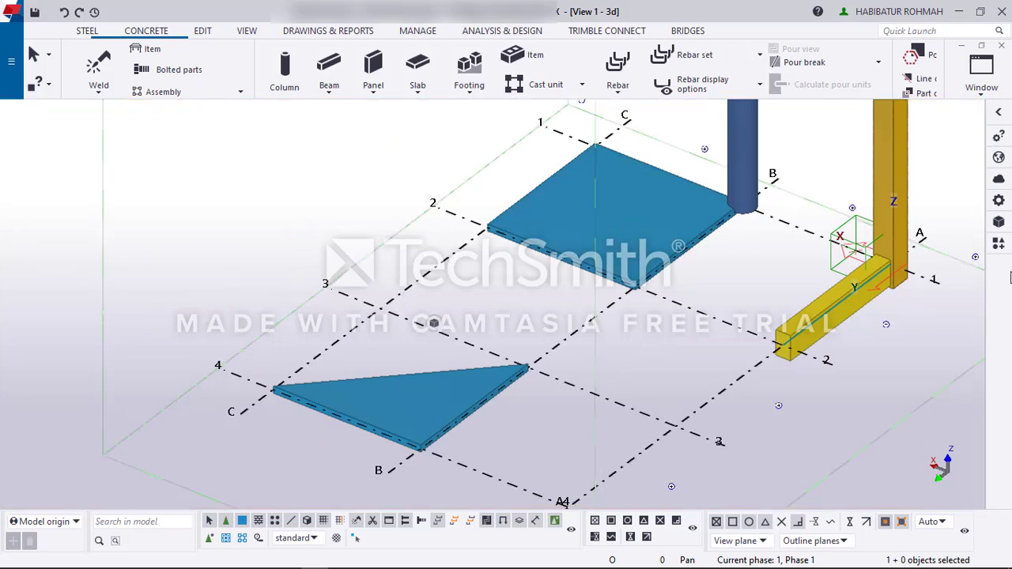
{"action": "left_click", "coordinate": [999, 202]}
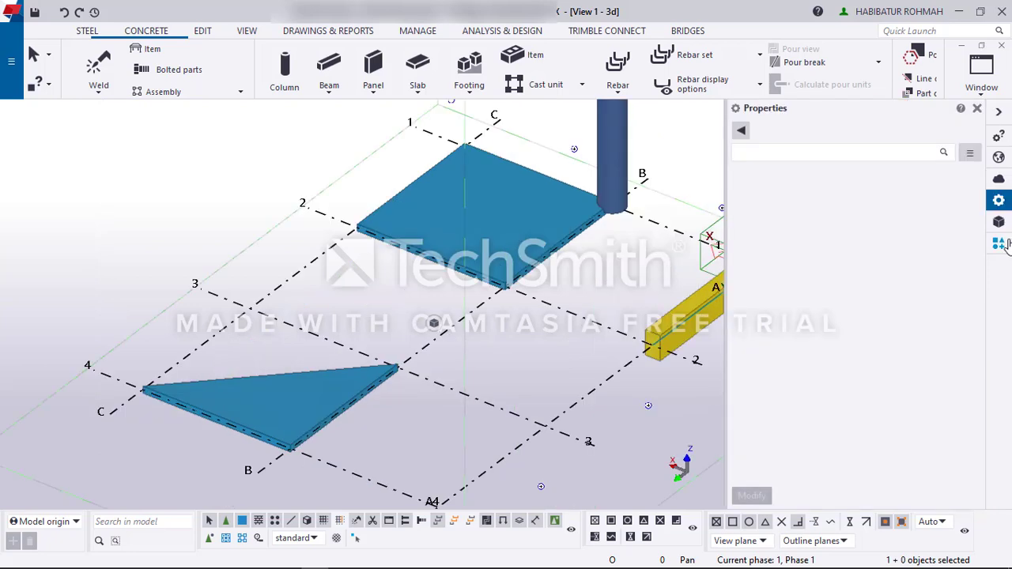
{"action": "scroll", "coordinate": [909, 316], "scroll_direction": "up", "scroll_amount": 3}
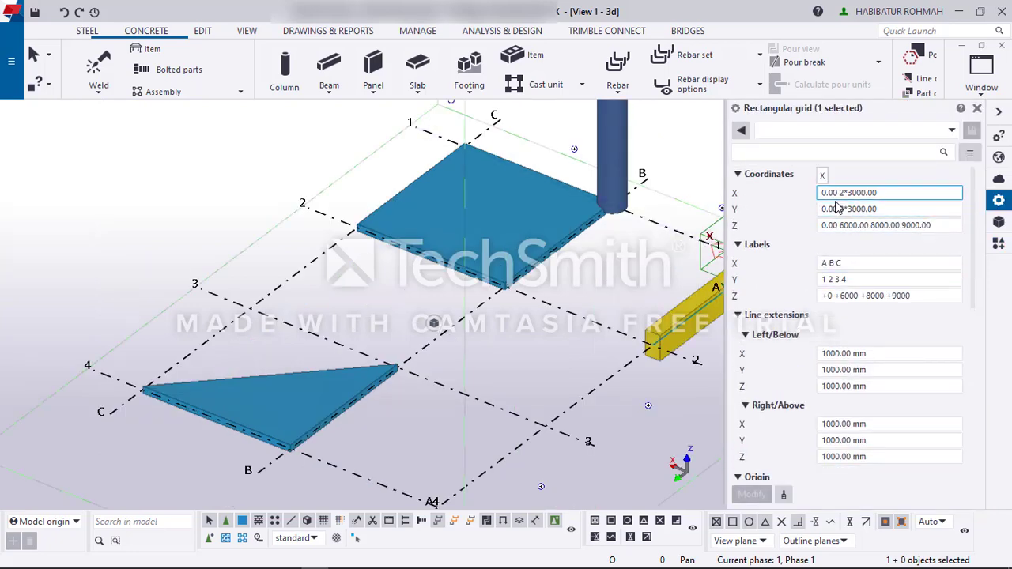
{"action": "scroll", "coordinate": [405, 286], "scroll_direction": "down", "scroll_amount": 2}
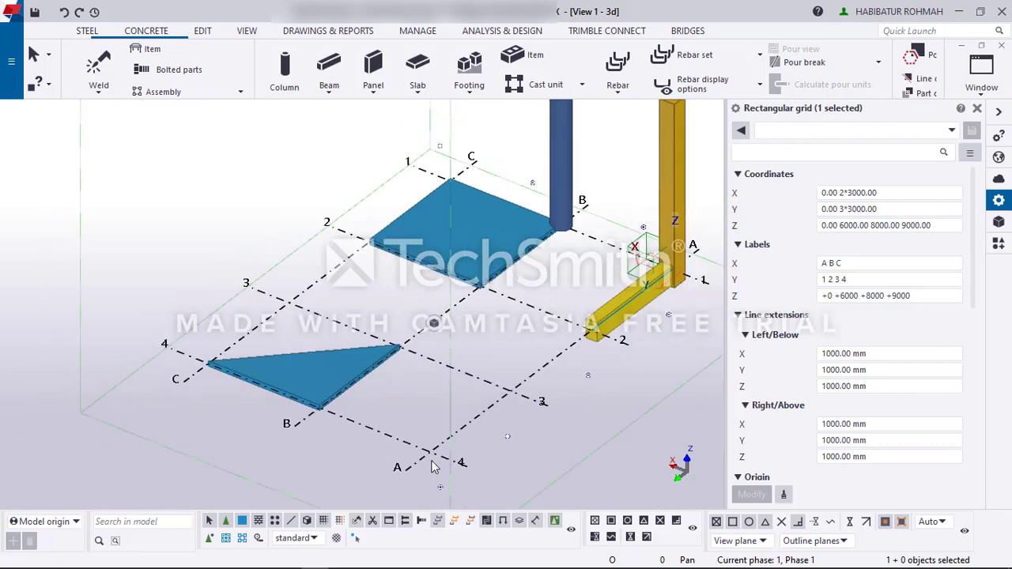
{"action": "scroll", "coordinate": [671, 280], "scroll_direction": "up", "scroll_amount": 3}
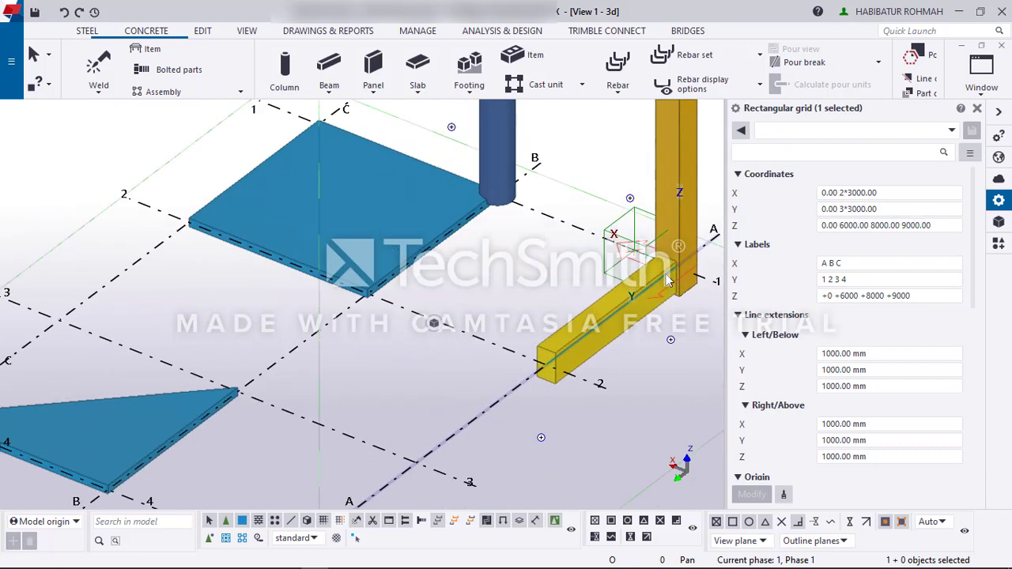
{"action": "scroll", "coordinate": [670, 281], "scroll_direction": "up", "scroll_amount": 4}
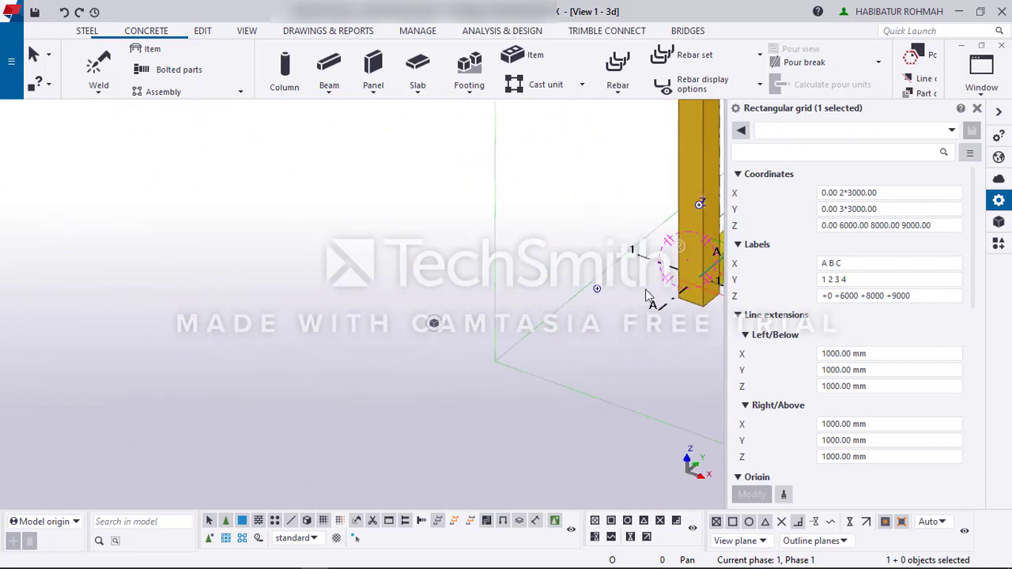
{"action": "left_click_drag", "start_coordinate": [696, 279], "coordinate": [162, 382]}
{"action": "scroll", "coordinate": [162, 382], "scroll_direction": "up", "scroll_amount": 3}
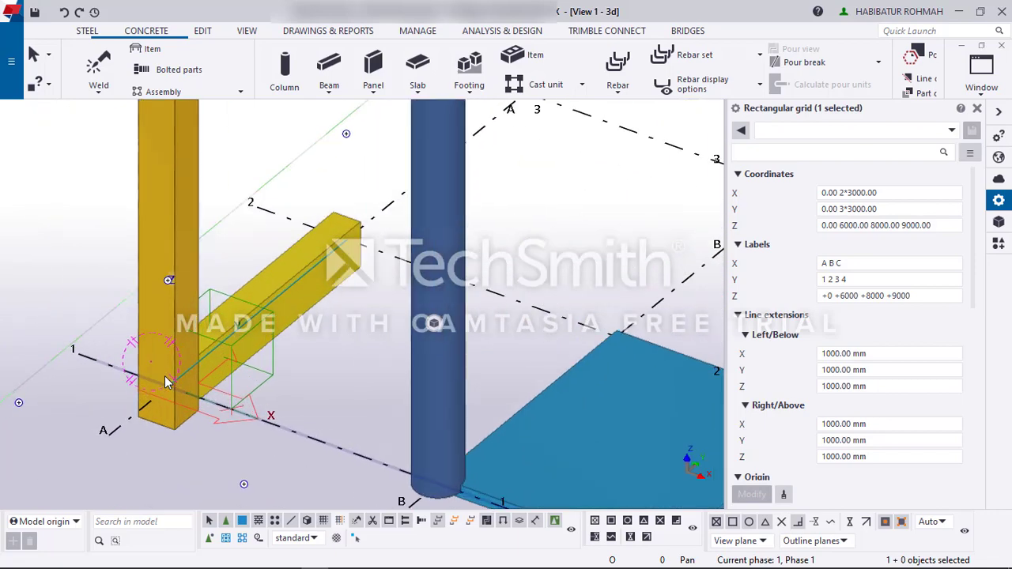
{"action": "scroll", "coordinate": [215, 431], "scroll_direction": "down", "scroll_amount": 4}
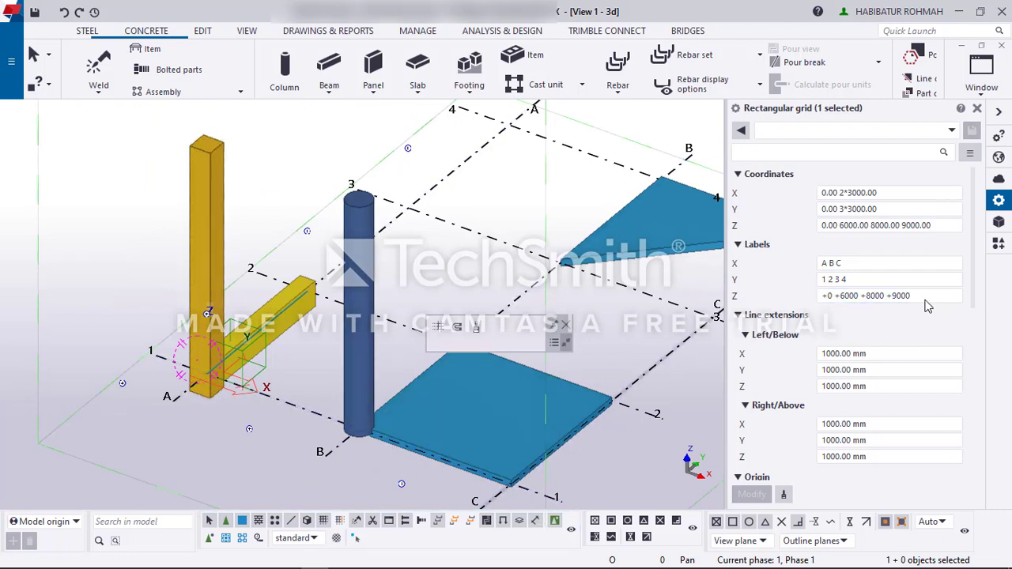
Step: Look over the grid's line extension, origin, magnetic plane and colour properties, and collapse the properties pane
{"action": "scroll", "coordinate": [771, 429], "scroll_direction": "down", "scroll_amount": 3}
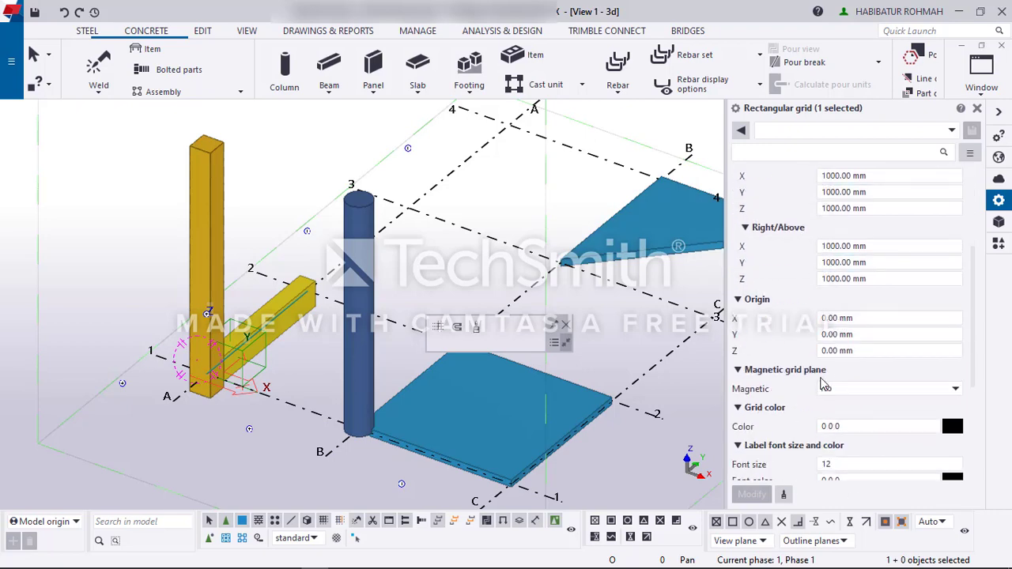
{"action": "scroll", "coordinate": [814, 281], "scroll_direction": "up", "scroll_amount": 5}
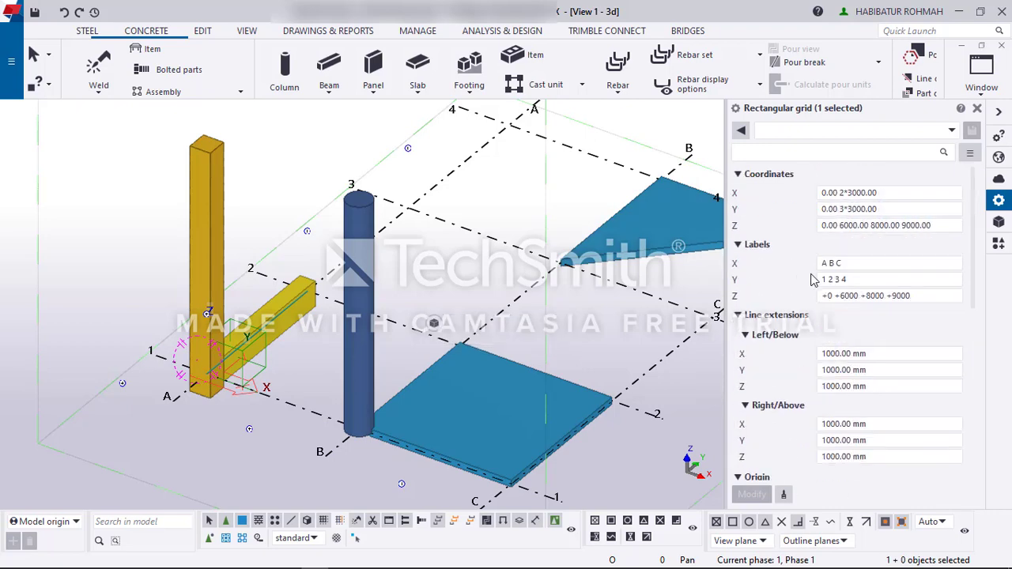
{"action": "left_click", "coordinate": [998, 111]}
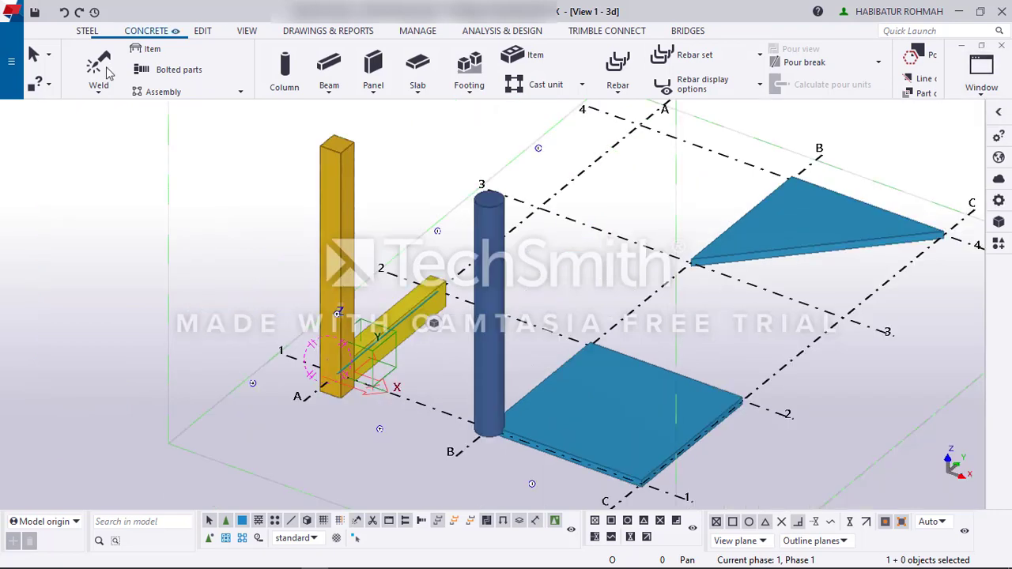
Step: Look through the file commands, the Import, Export and Sharing choices, and the project properties
{"action": "left_click", "coordinate": [11, 61]}
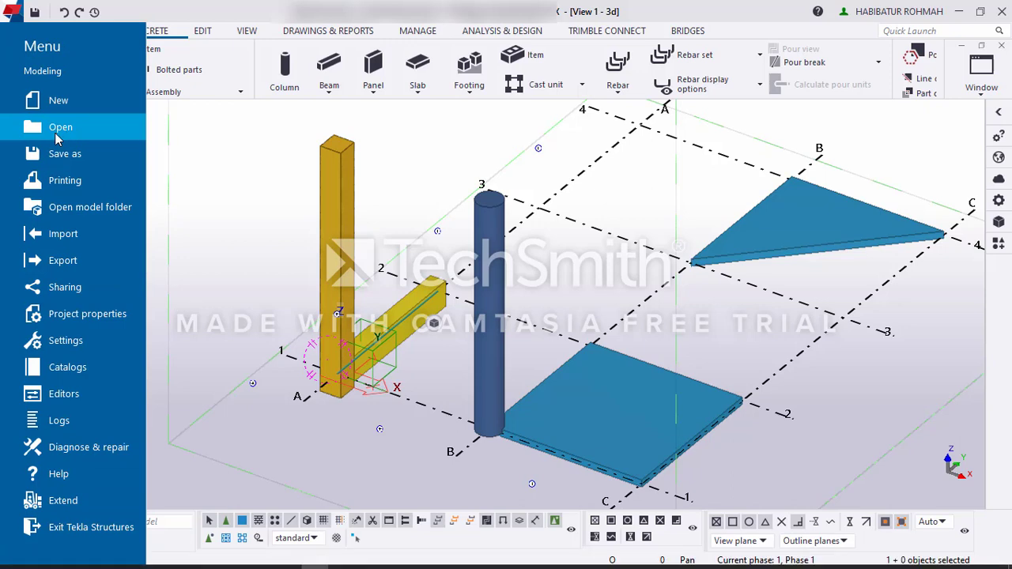
{"action": "left_click", "coordinate": [67, 234]}
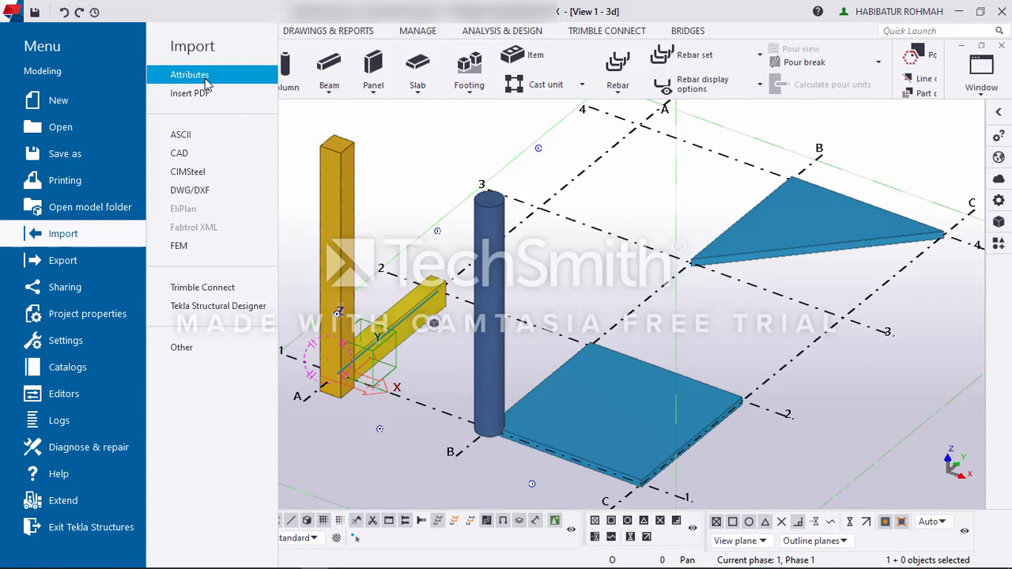
{"action": "left_click", "coordinate": [74, 264]}
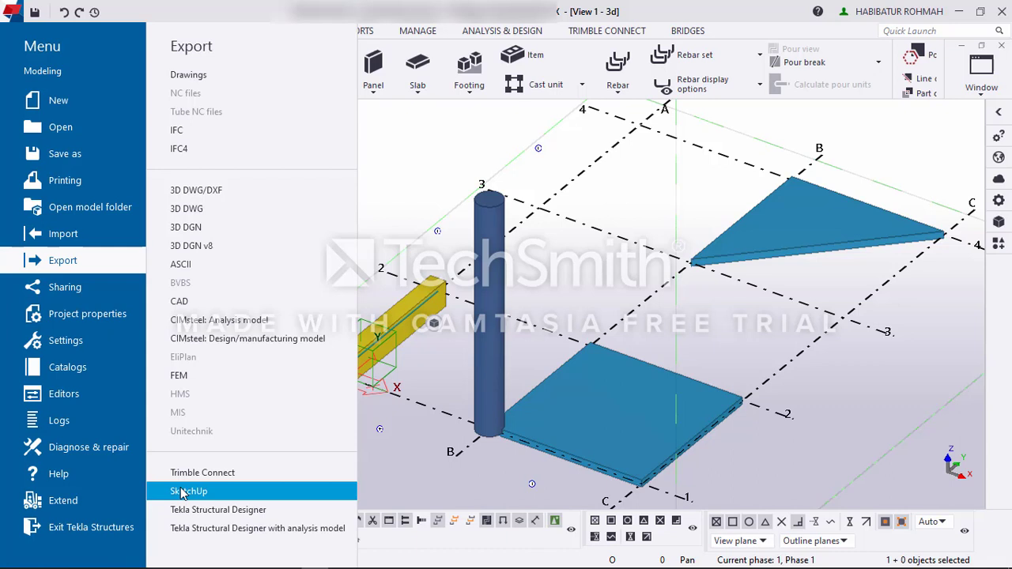
{"action": "left_click", "coordinate": [81, 287]}
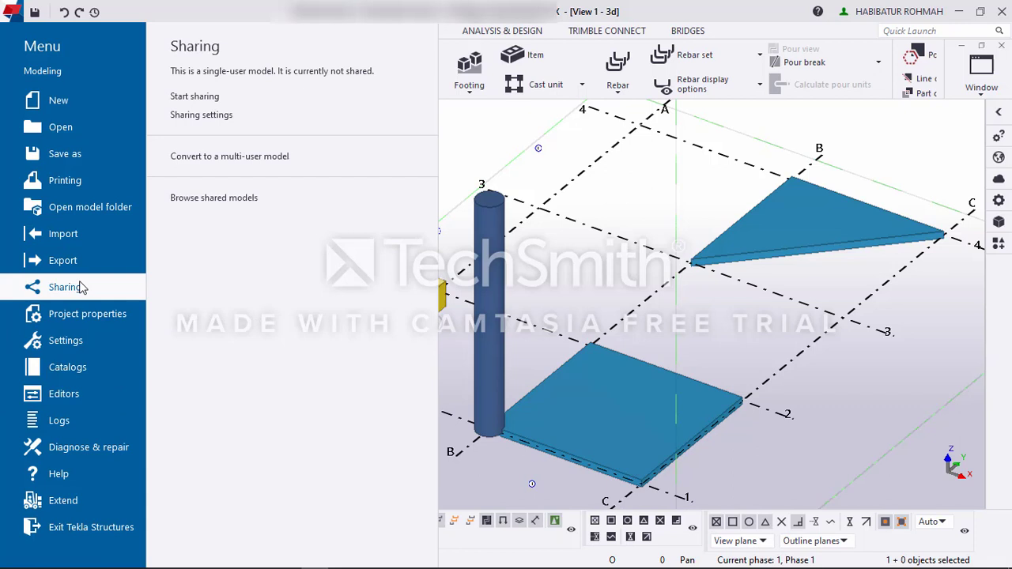
{"action": "left_click", "coordinate": [91, 320]}
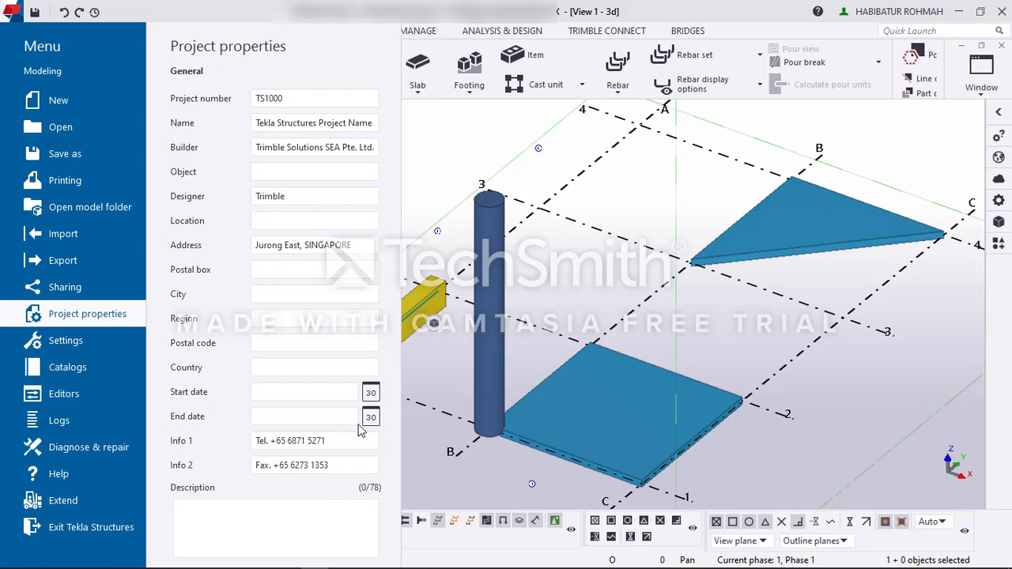
Step: Look over the program settings, including the customization entries, switches, toolbars and license section
{"action": "left_click", "coordinate": [136, 340]}
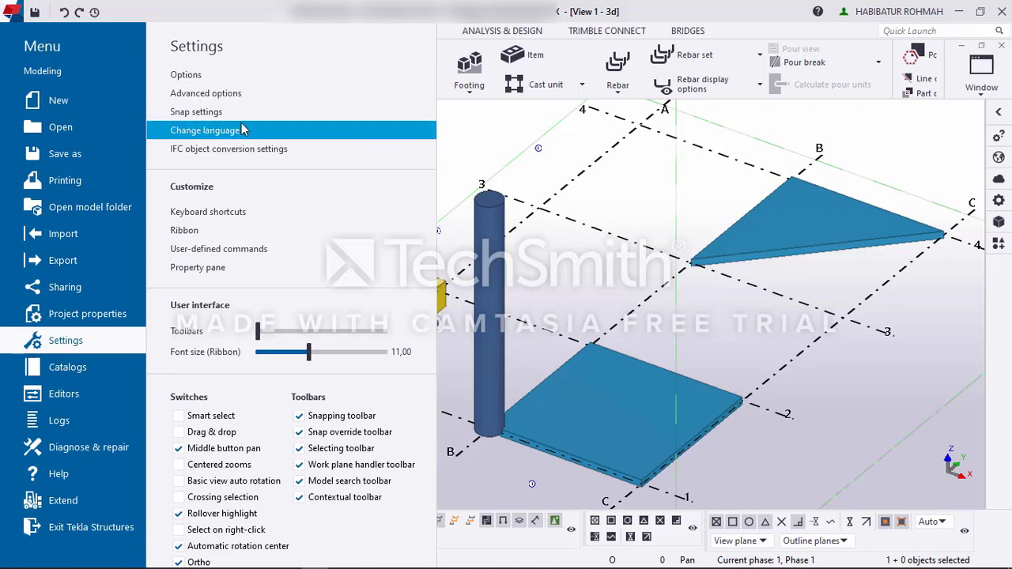
{"action": "scroll", "coordinate": [273, 227], "scroll_direction": "down", "scroll_amount": 10}
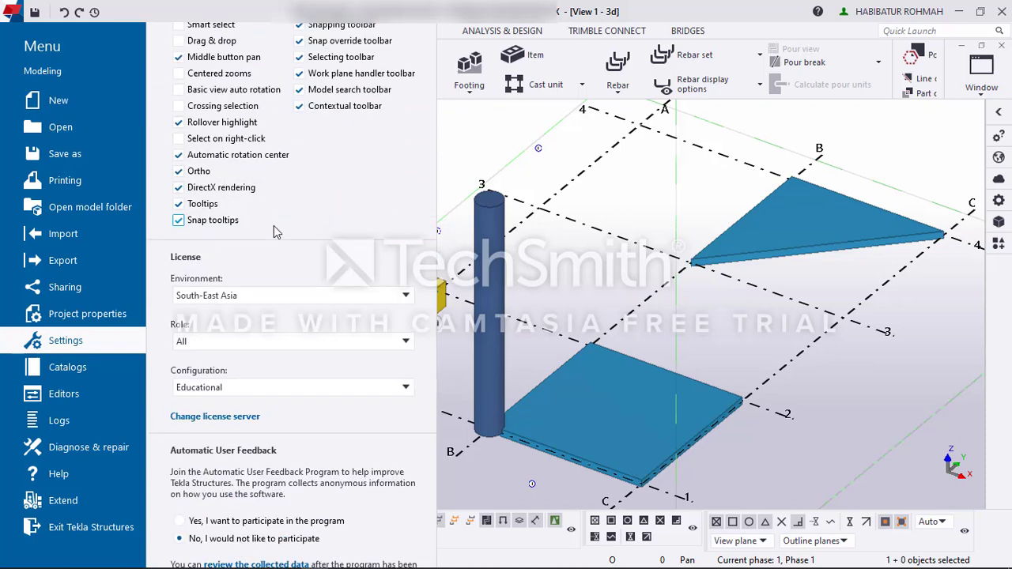
{"action": "scroll", "coordinate": [273, 229], "scroll_direction": "up", "scroll_amount": 6}
{"action": "scroll", "coordinate": [275, 231], "scroll_direction": "up", "scroll_amount": 4}
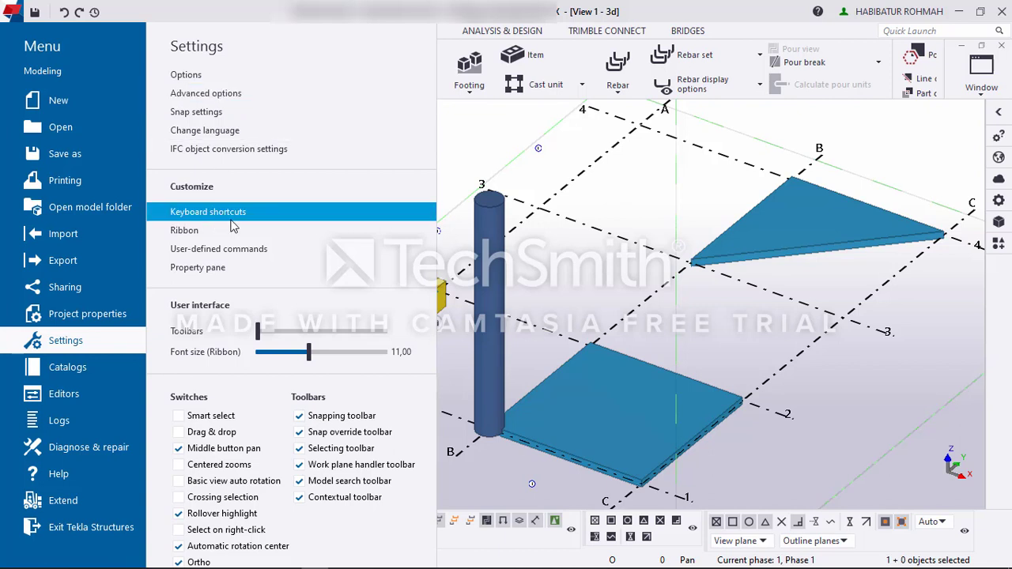
Step: Open the Options and examine the General, Load modeling, Orientation marks and Rebar set settings
{"action": "left_click", "coordinate": [199, 76]}
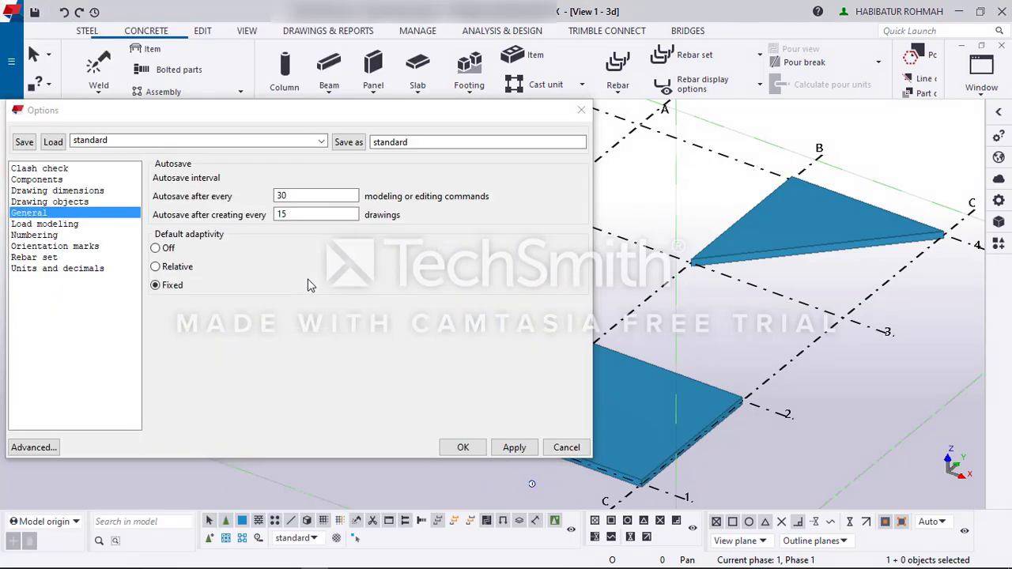
{"action": "left_click_drag", "start_coordinate": [323, 106], "coordinate": [602, 72]}
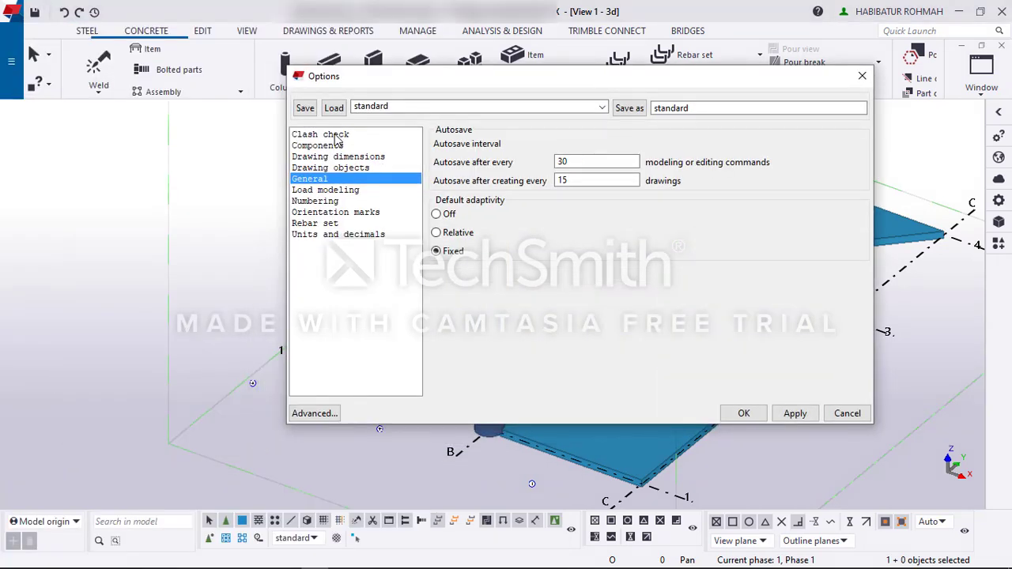
{"action": "left_click", "coordinate": [338, 189]}
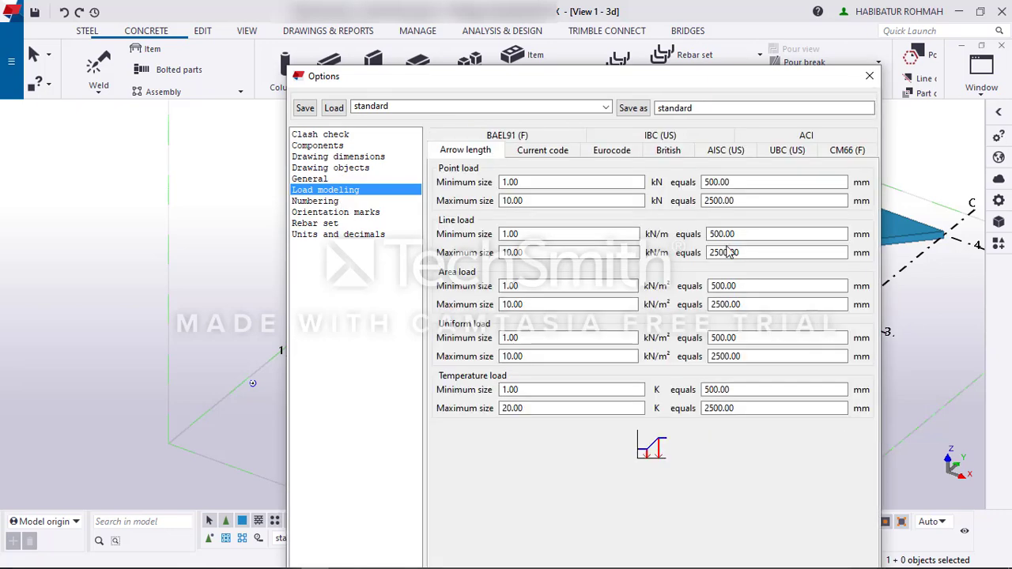
{"action": "left_click", "coordinate": [336, 212]}
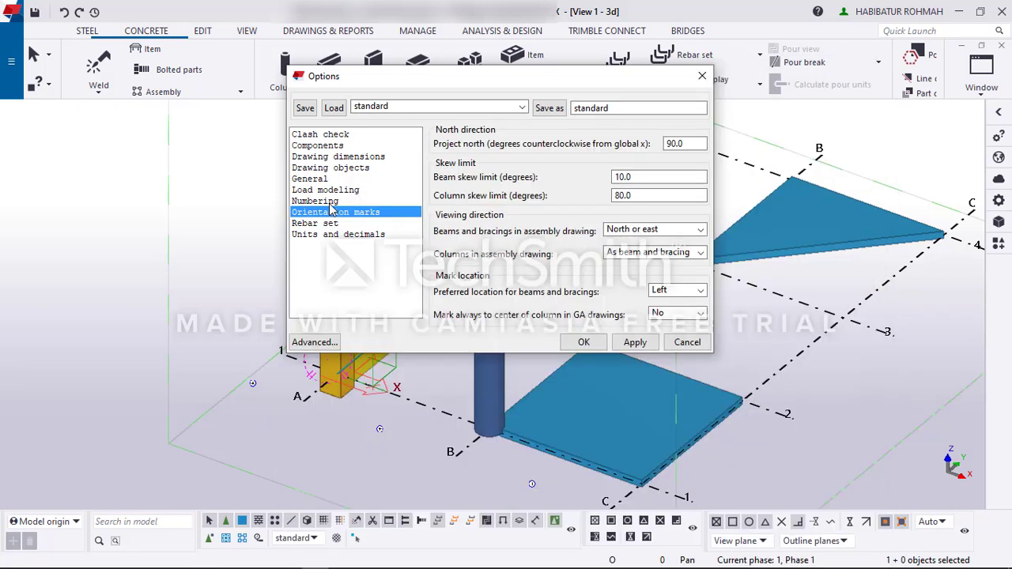
{"action": "left_click", "coordinate": [335, 224]}
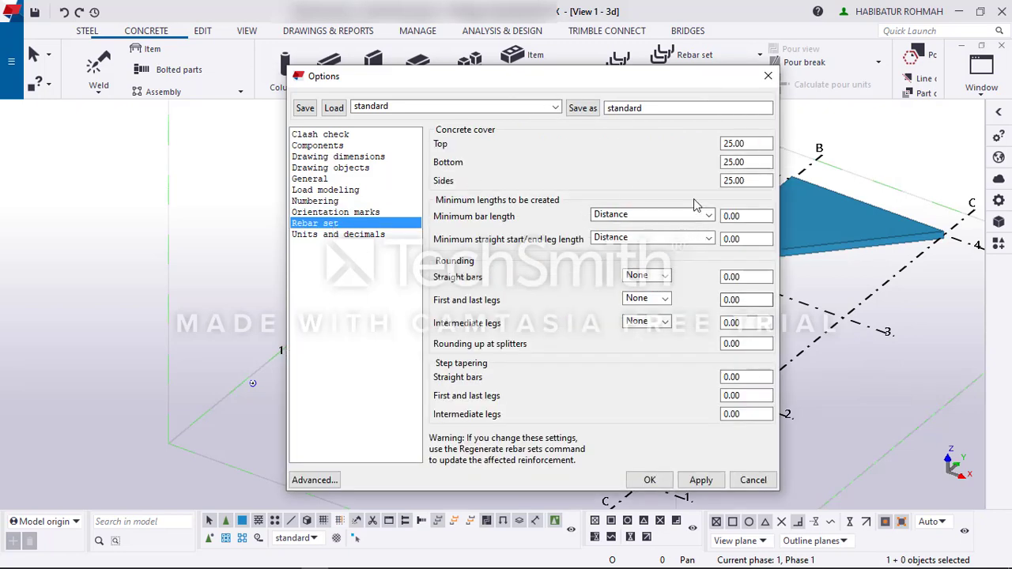
Step: Examine the Units and decimals options for modeling, check the length unit choices while keeping mm, and close the Options
{"action": "left_click", "coordinate": [369, 234]}
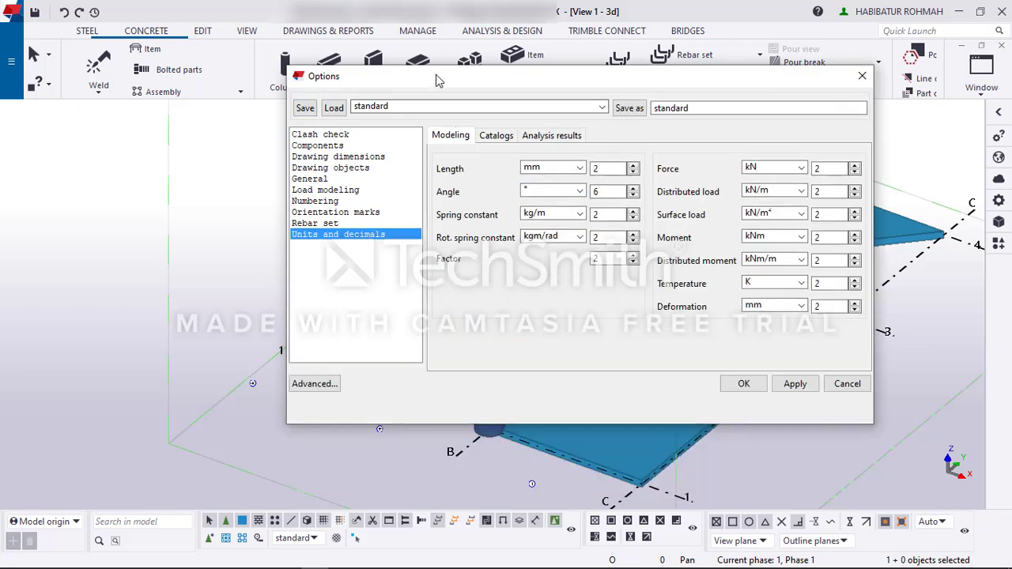
{"action": "left_click_drag", "start_coordinate": [436, 79], "coordinate": [331, 69]}
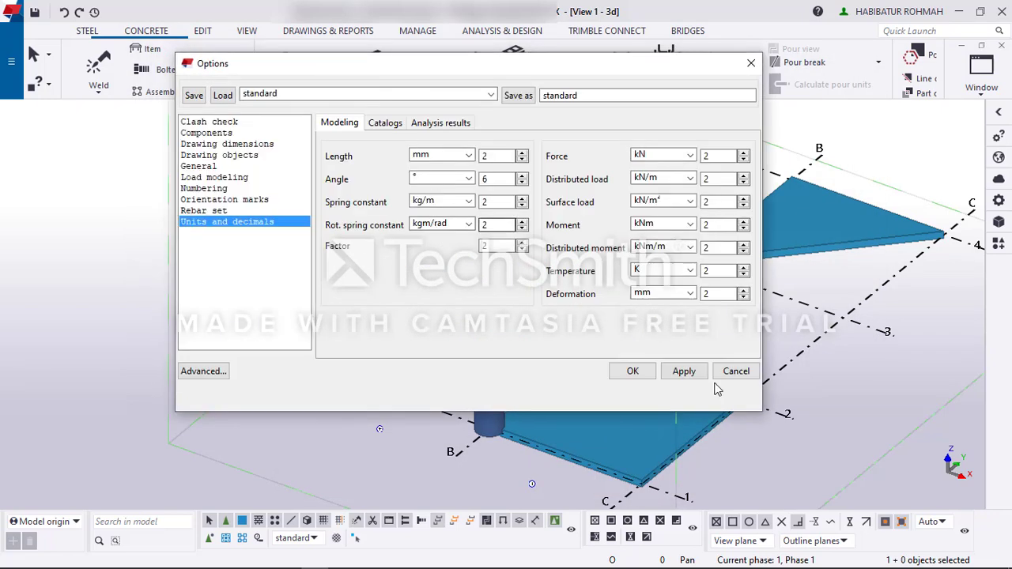
{"action": "left_click", "coordinate": [436, 224]}
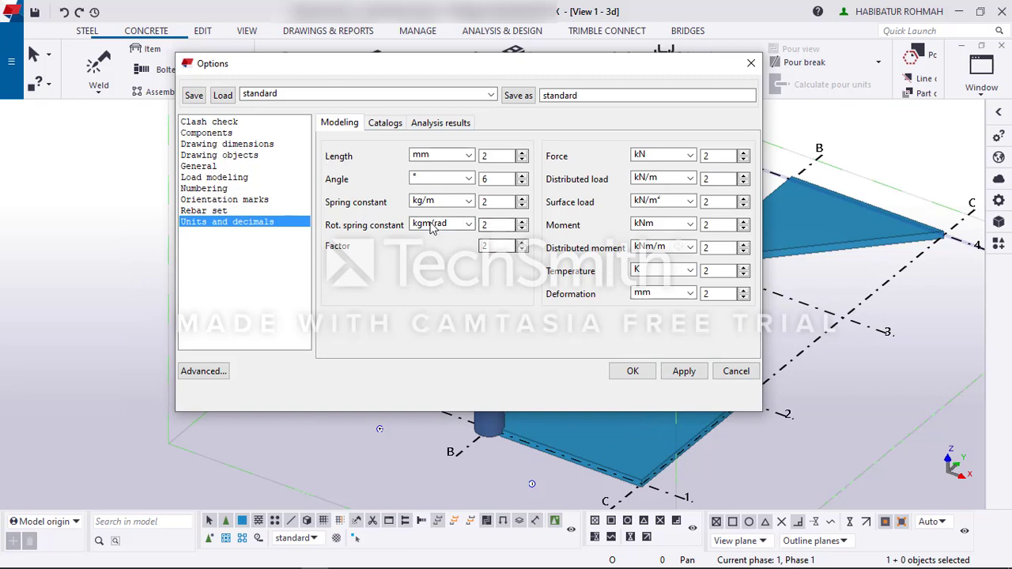
{"action": "left_click", "coordinate": [469, 156]}
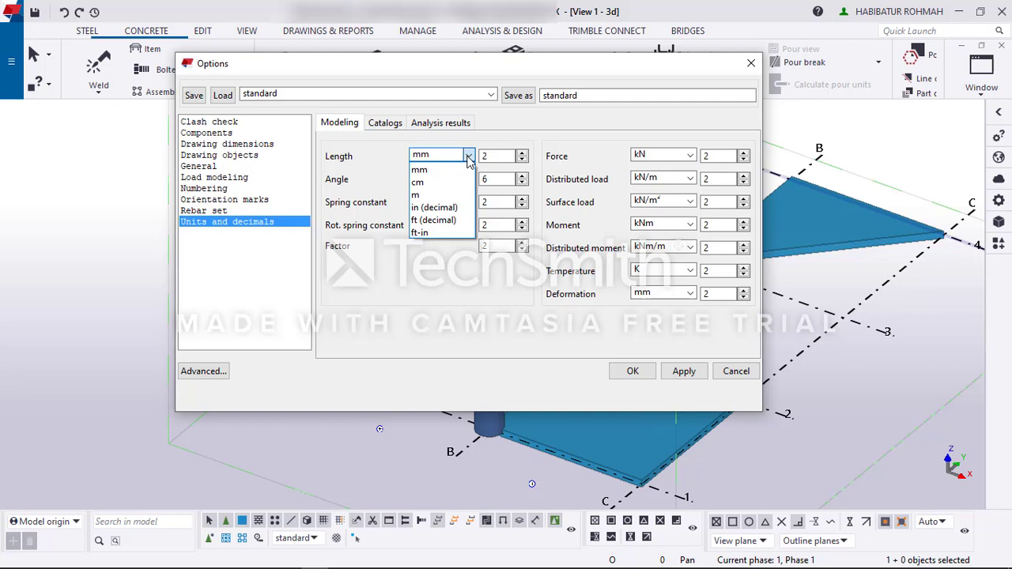
{"action": "left_click", "coordinate": [460, 169]}
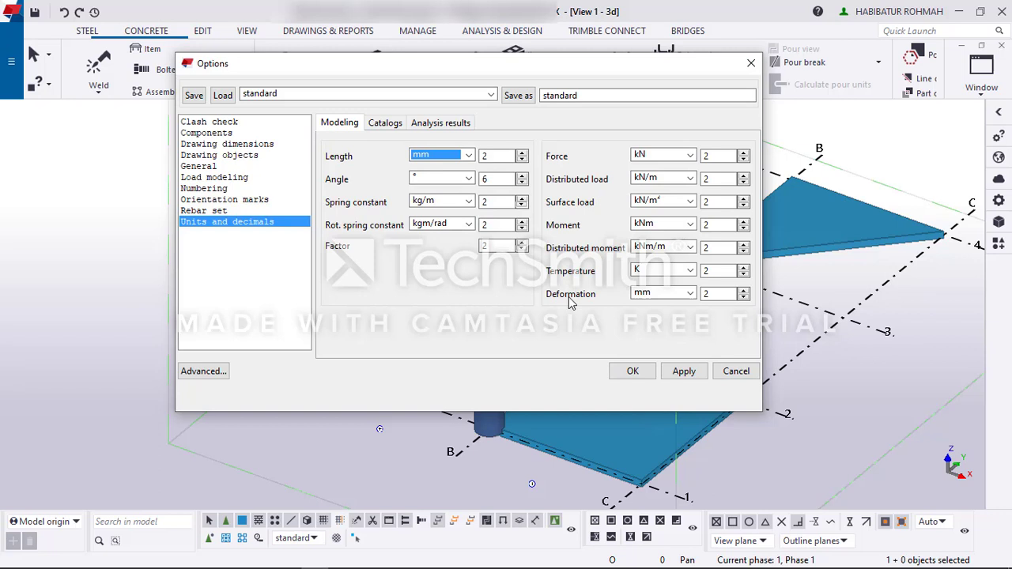
{"action": "left_click", "coordinate": [751, 63]}
Step: Go through the project properties to the Settings and open the Keyboard shortcuts customization
{"action": "left_click", "coordinate": [11, 64]}
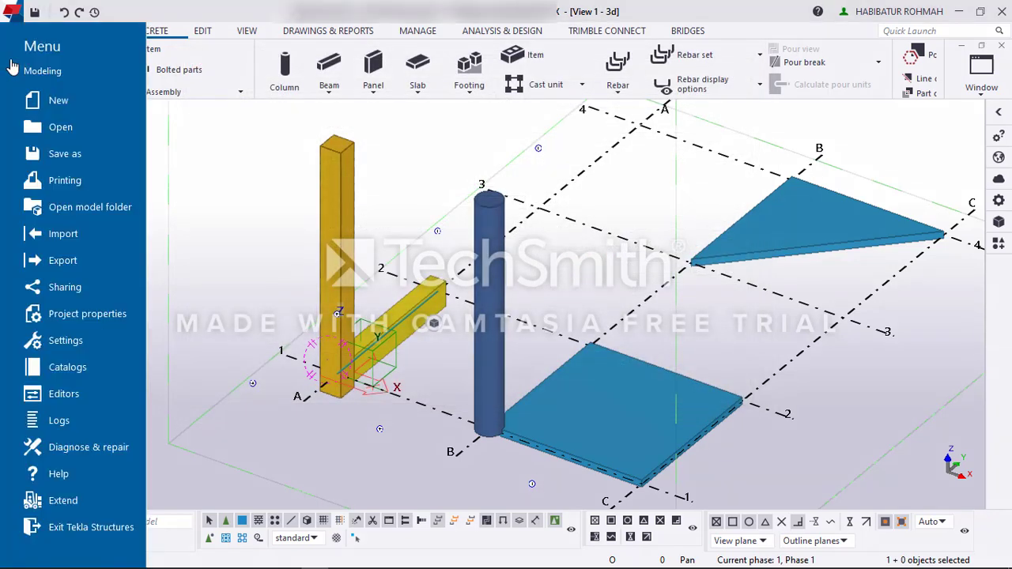
{"action": "left_click", "coordinate": [87, 316]}
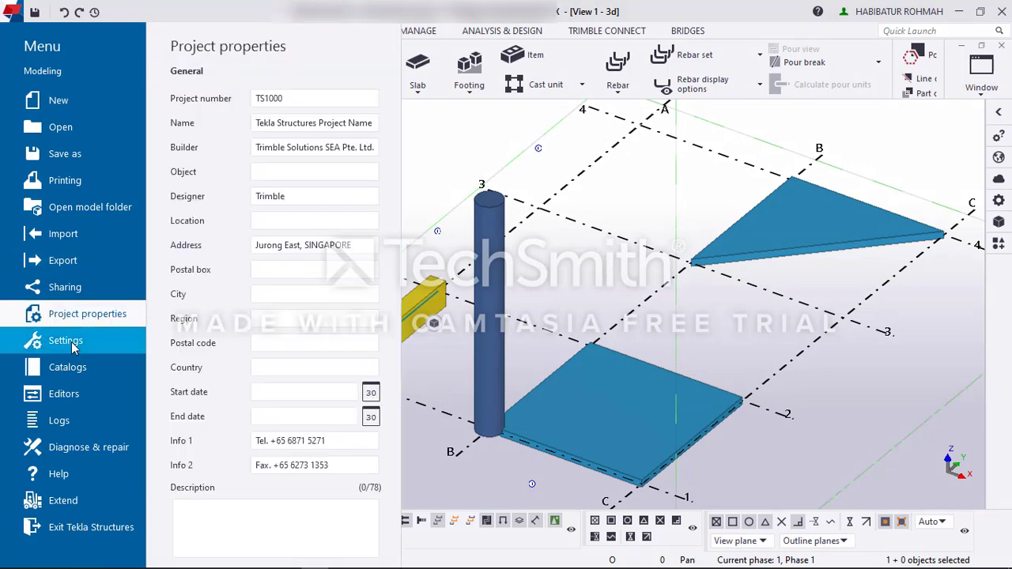
{"action": "left_click", "coordinate": [72, 343]}
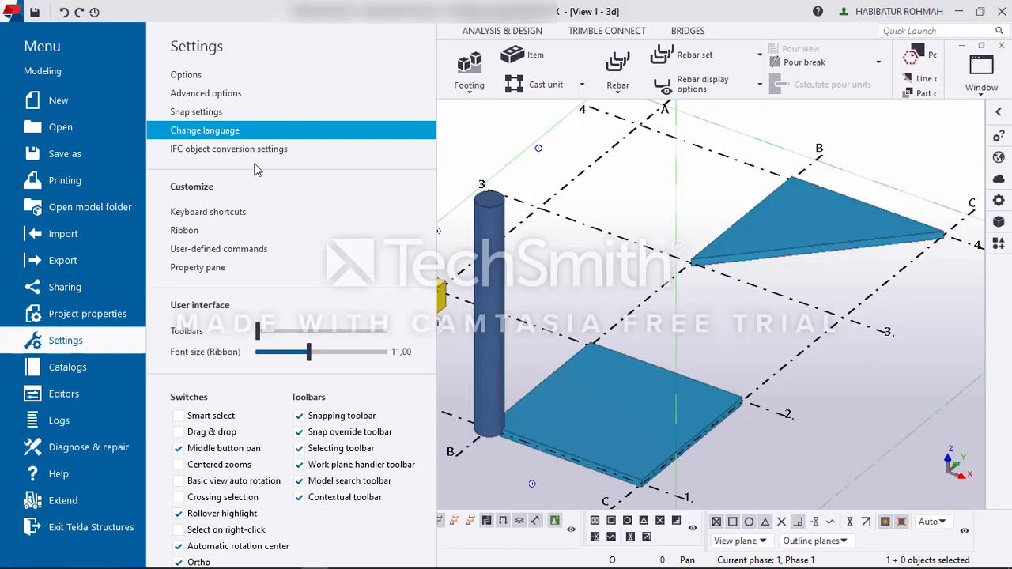
{"action": "left_click", "coordinate": [260, 213]}
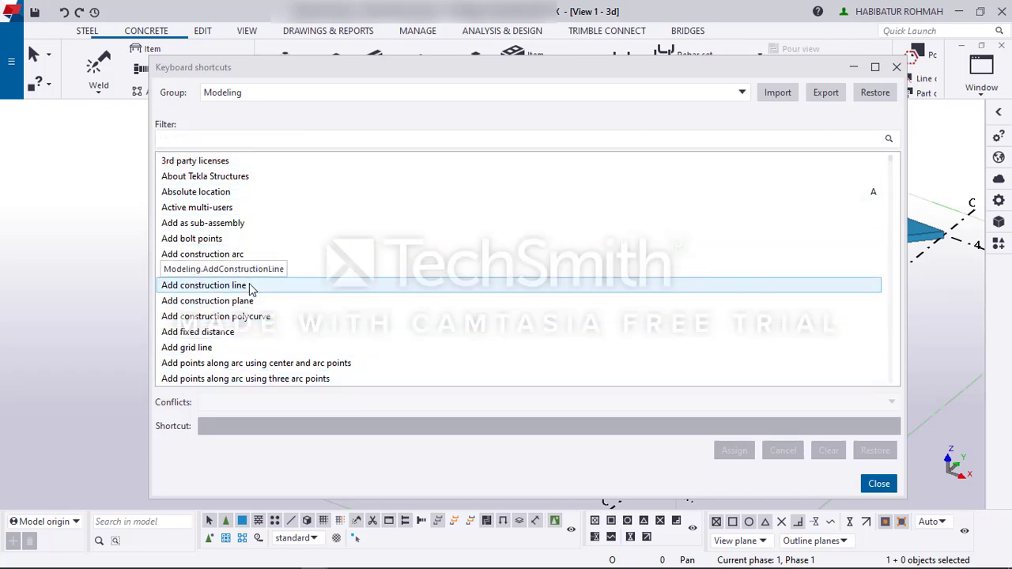
Step: Try Shift+A as the shortcut for the Add construction line command and cancel the entry
{"action": "left_click", "coordinate": [249, 286]}
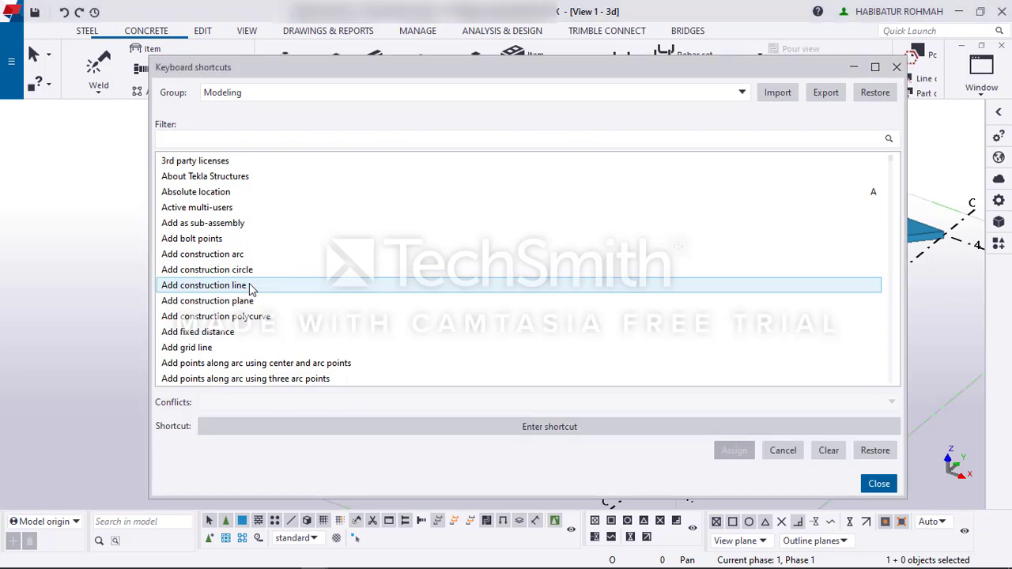
{"action": "left_click", "coordinate": [592, 434]}
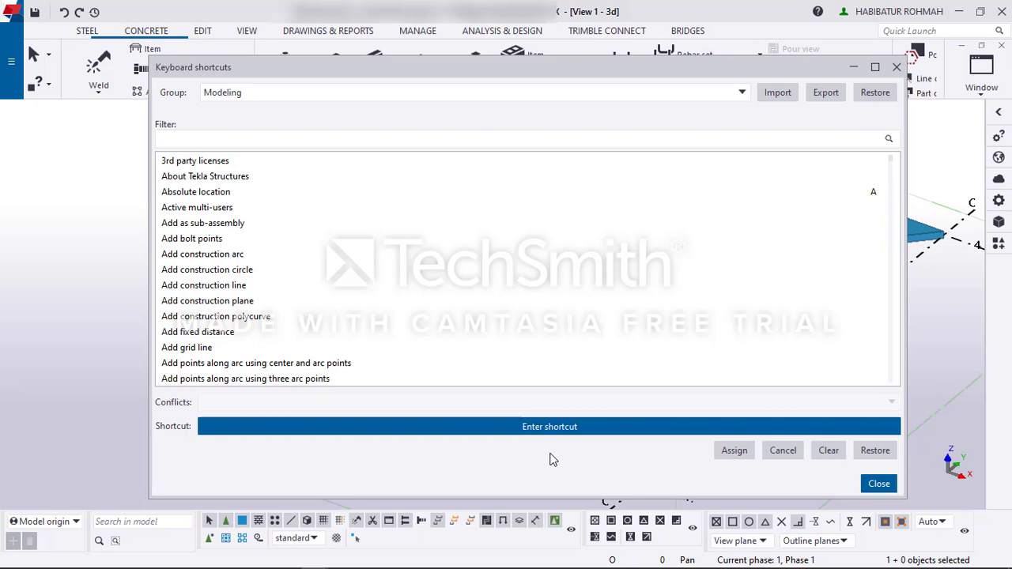
{"action": "key", "text": "shift+a"}
{"action": "left_click", "coordinate": [796, 456]}
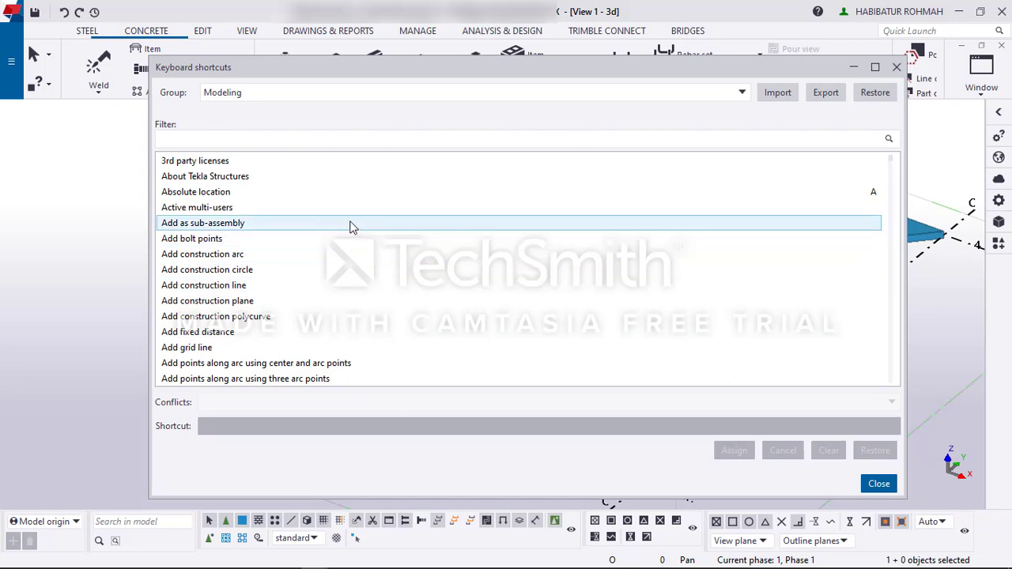
Step: Try the single letter A as the shortcut for Add construction line and cancel the assignment
{"action": "left_click", "coordinate": [243, 290]}
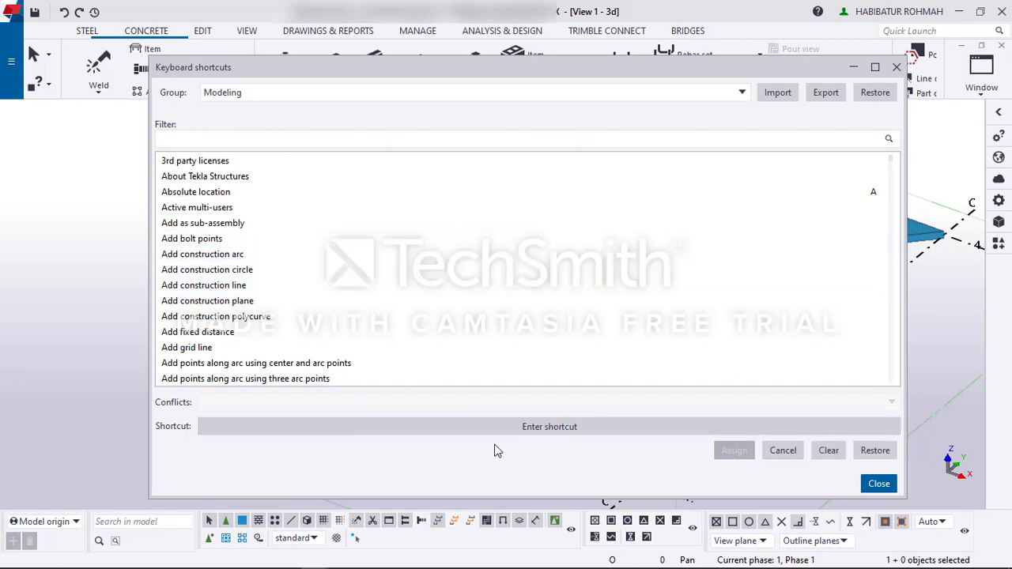
{"action": "left_click", "coordinate": [502, 429]}
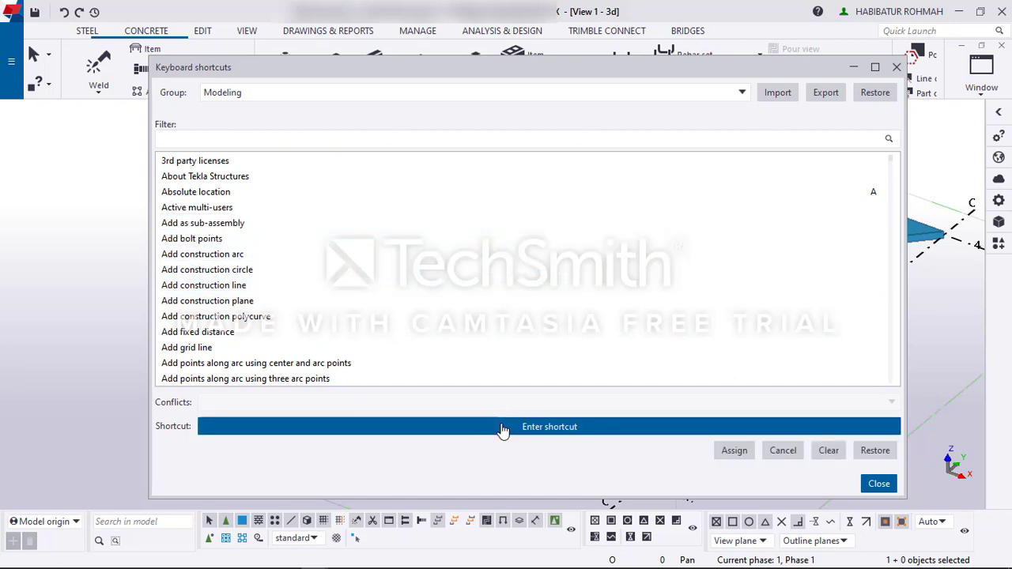
{"action": "key", "text": "a"}
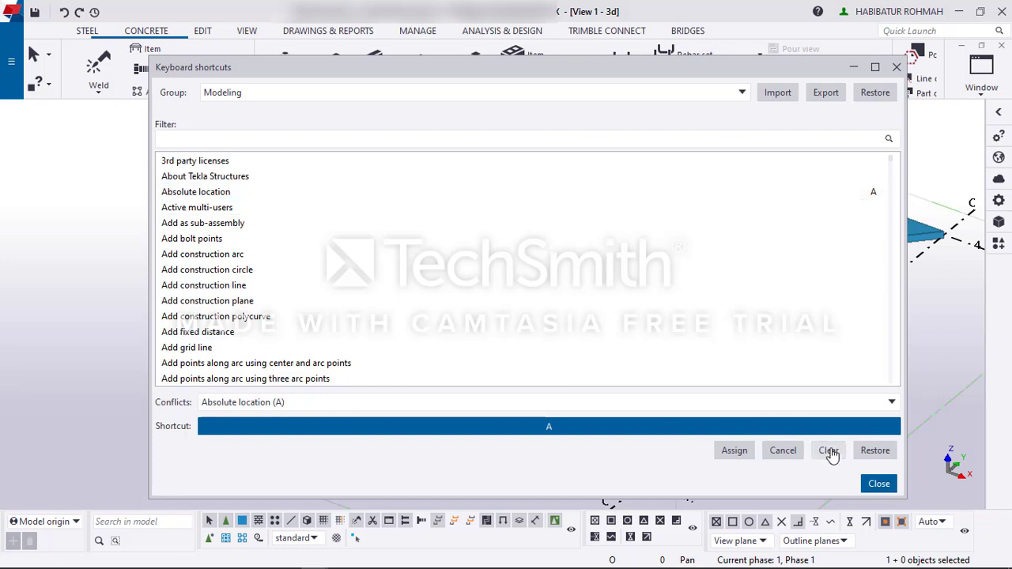
{"action": "left_click", "coordinate": [783, 453]}
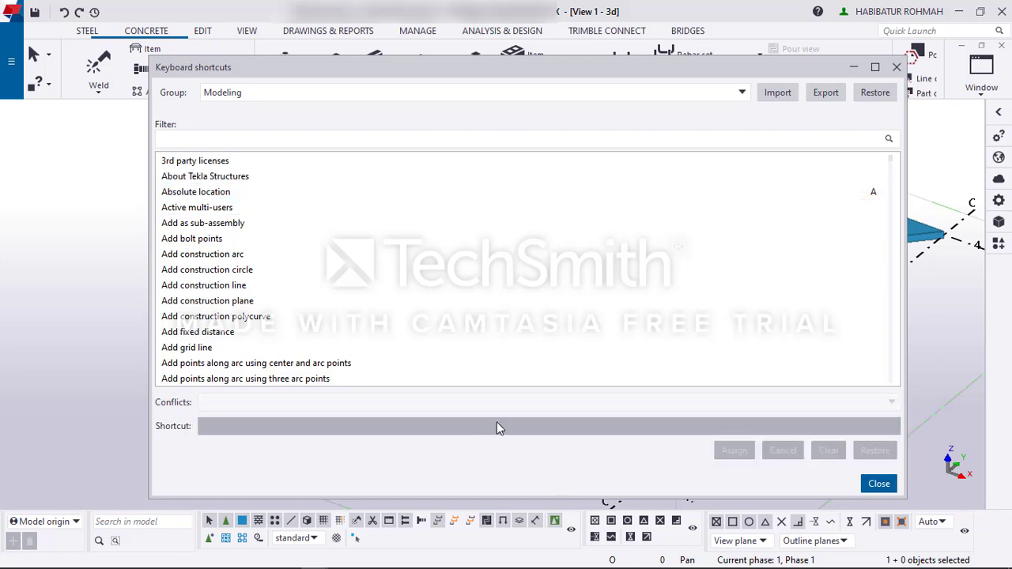
Step: Try Shift+A again as the Add construction line shortcut, clear it and close the Keyboard shortcuts
{"action": "left_click", "coordinate": [258, 286]}
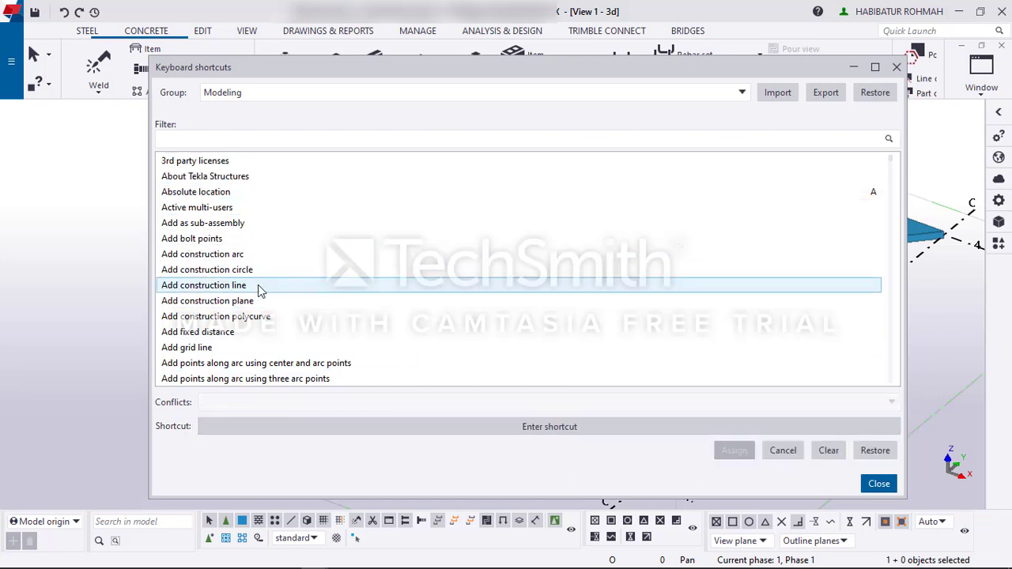
{"action": "left_click", "coordinate": [486, 431]}
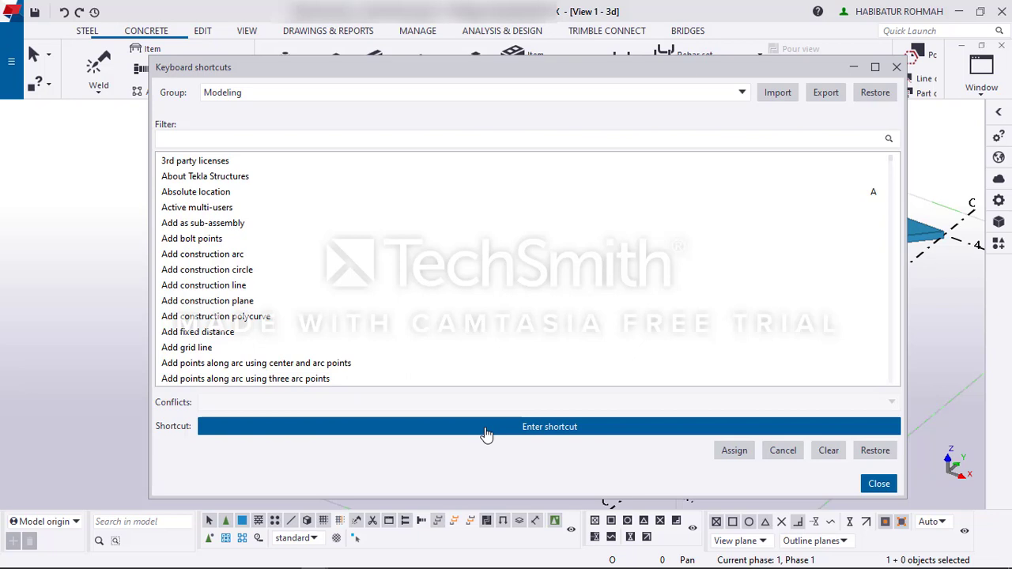
{"action": "key", "text": "shift+a"}
{"action": "left_click", "coordinate": [828, 450]}
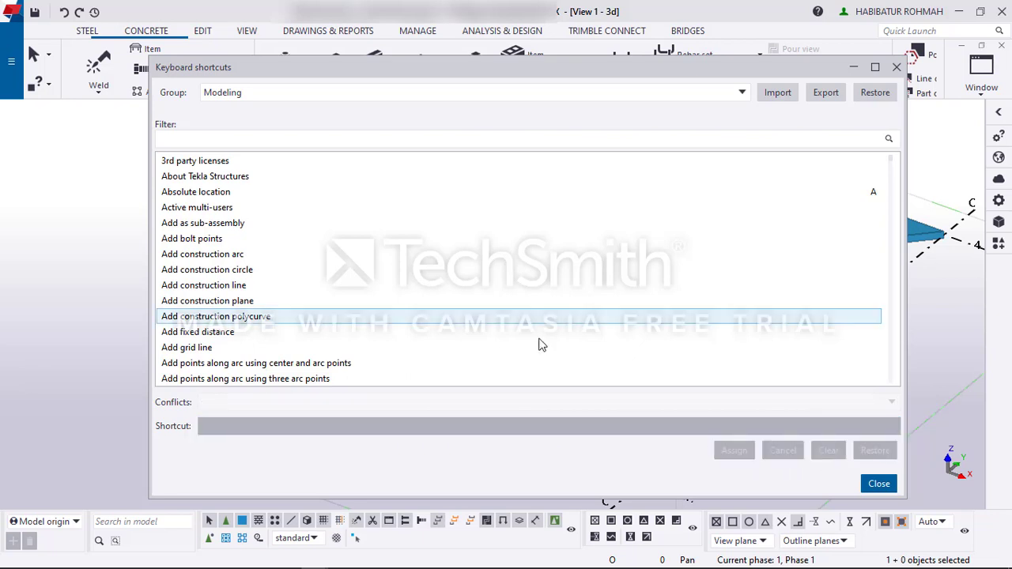
{"action": "left_click", "coordinate": [879, 484]}
Step: Reopen the Settings and look through the customization, user interface, switches and toolbars entries
{"action": "left_click", "coordinate": [11, 61]}
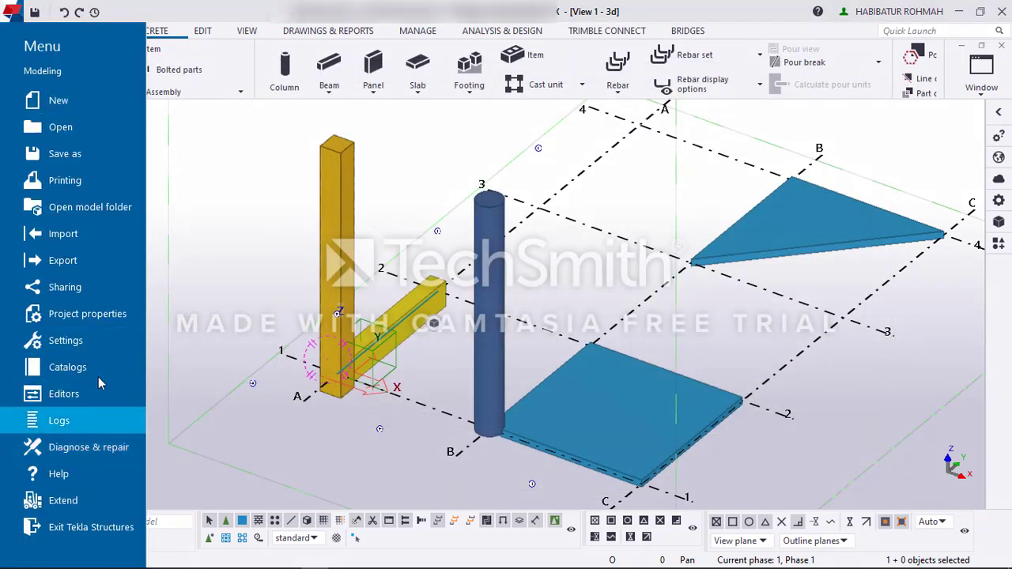
{"action": "left_click", "coordinate": [91, 344]}
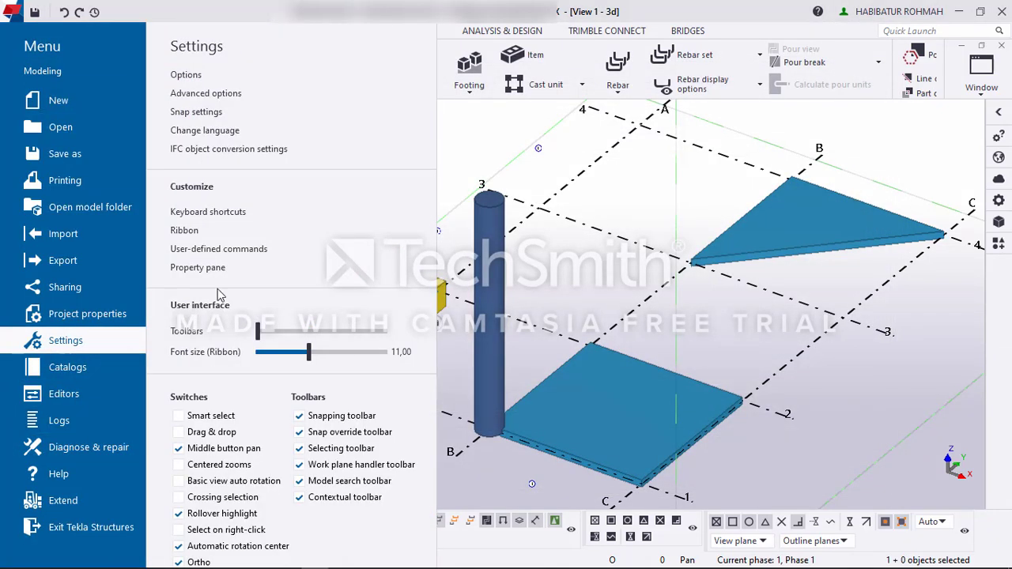
{"action": "scroll", "coordinate": [222, 296], "scroll_direction": "down", "scroll_amount": 3}
Step: Open the profile catalog, examine the BLU and BLZ profiles under U and Z profiles, and cancel the catalog
{"action": "left_click", "coordinate": [76, 373]}
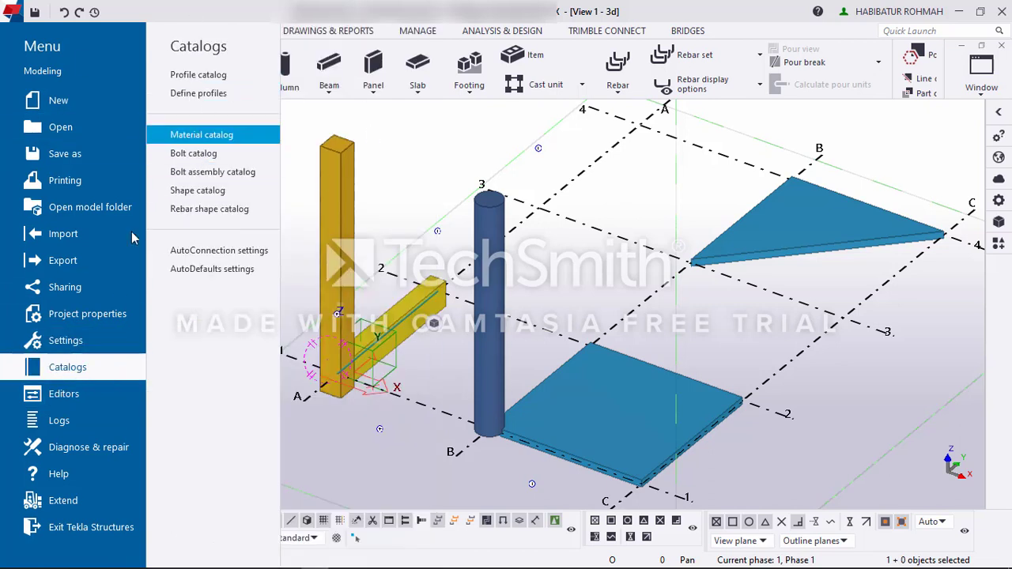
{"action": "left_click", "coordinate": [223, 80]}
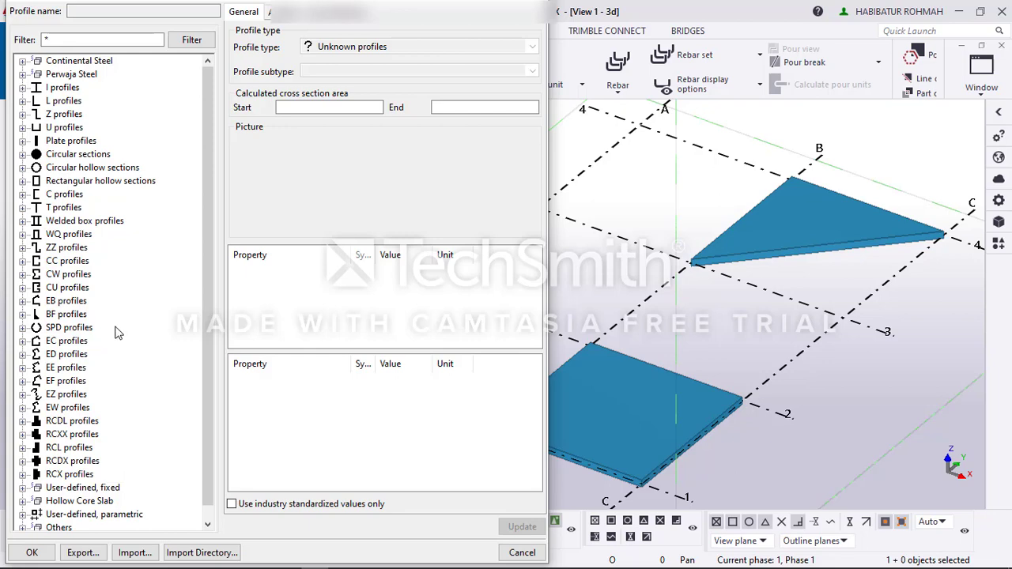
{"action": "left_click", "coordinate": [21, 130]}
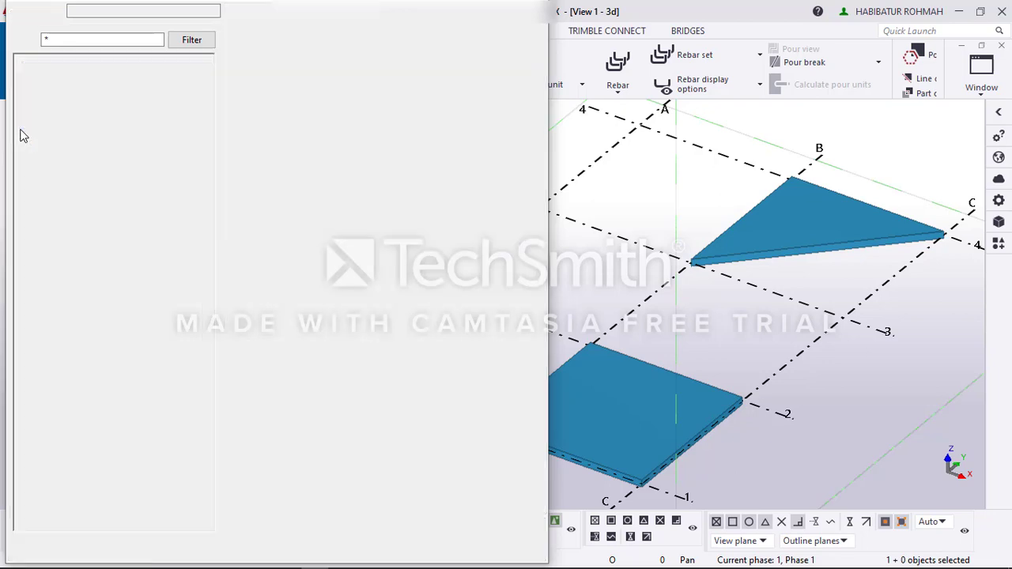
{"action": "left_click", "coordinate": [69, 143]}
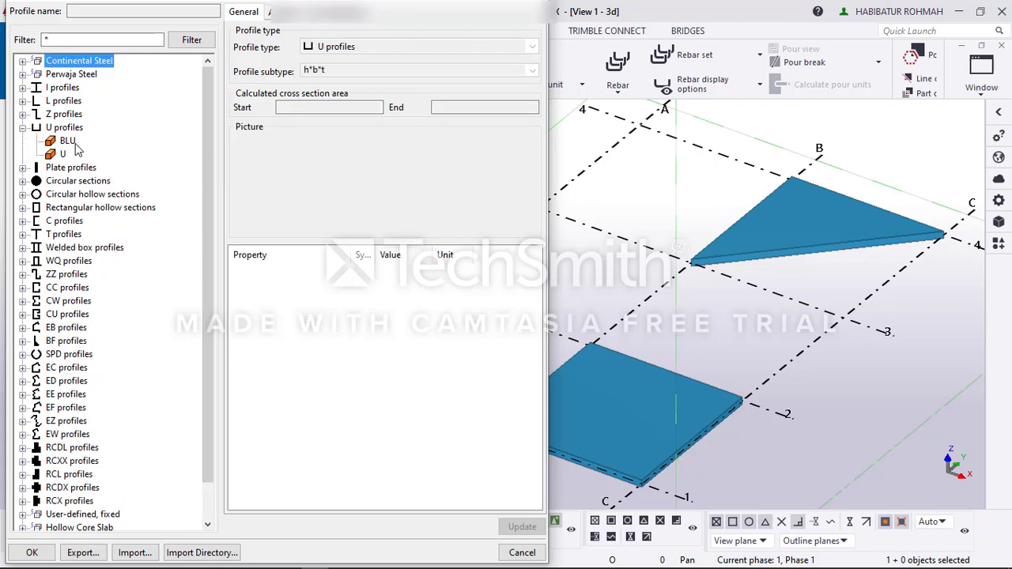
{"action": "left_click", "coordinate": [23, 128]}
{"action": "left_click", "coordinate": [23, 115]}
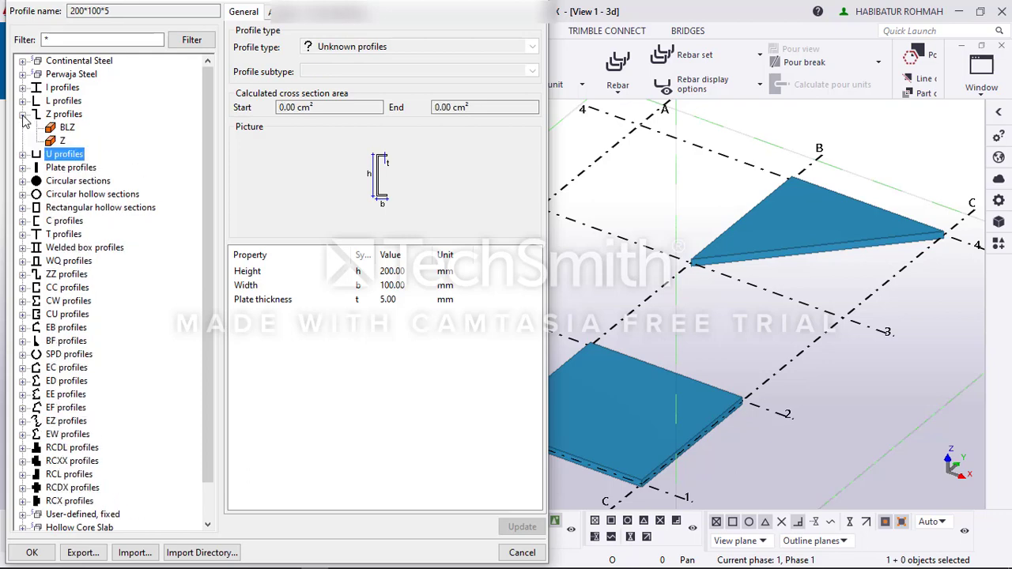
{"action": "left_click", "coordinate": [67, 129]}
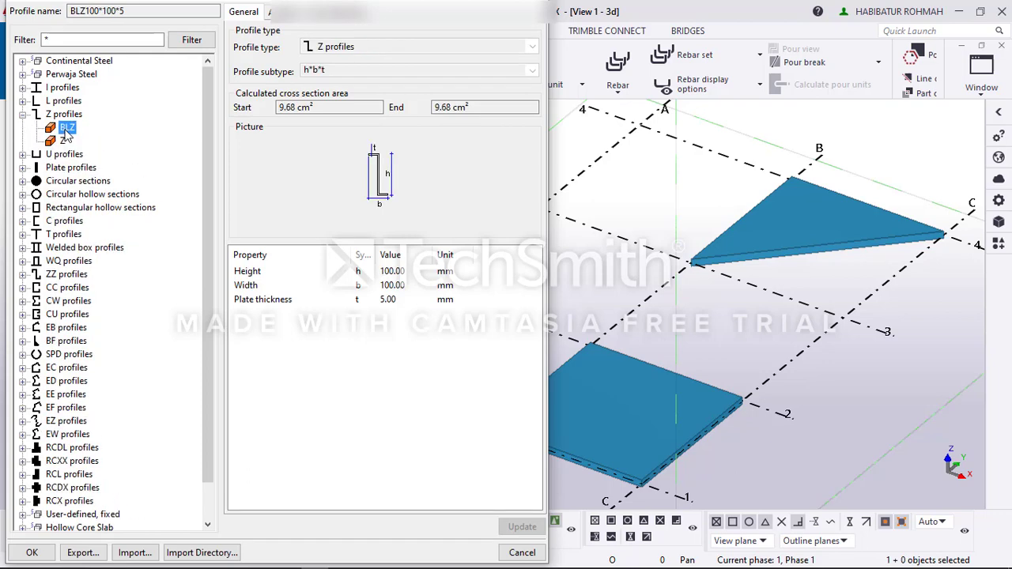
{"action": "left_click", "coordinate": [23, 114]}
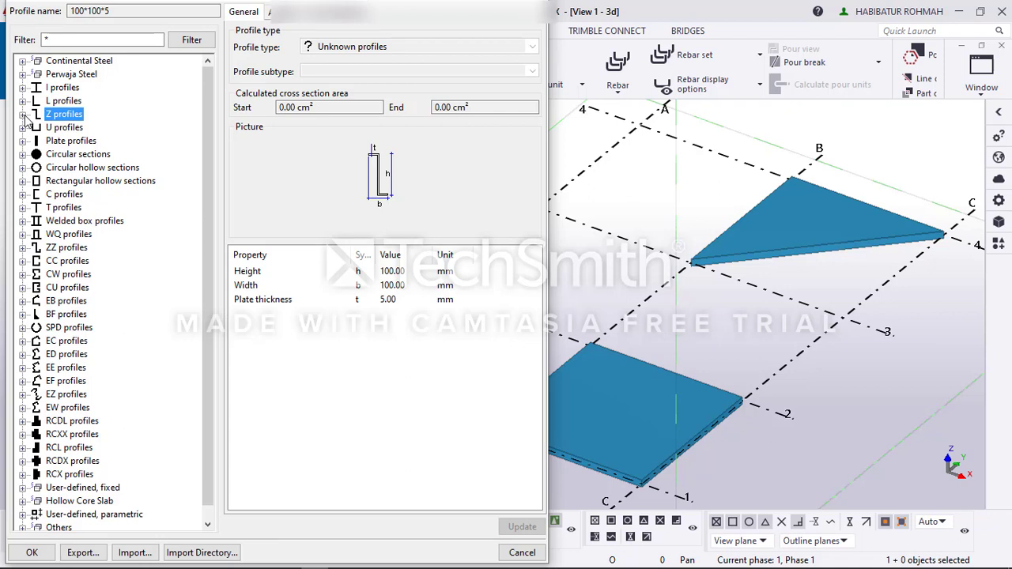
{"action": "left_click", "coordinate": [520, 553]}
Step: Return to the Catalogs and look over the Define profiles choices for creating cross sections
{"action": "left_click", "coordinate": [31, 30]}
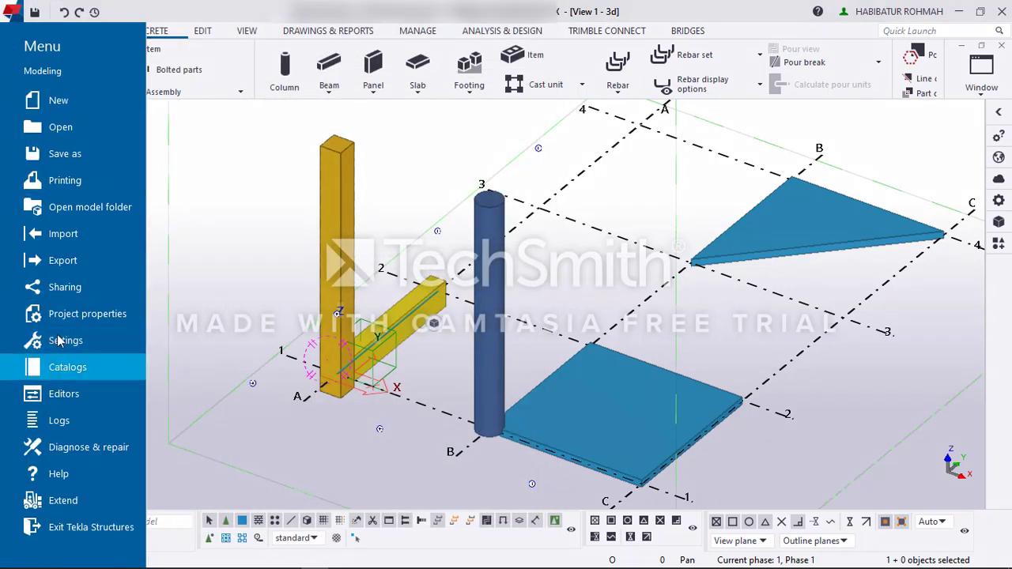
{"action": "left_click", "coordinate": [79, 367]}
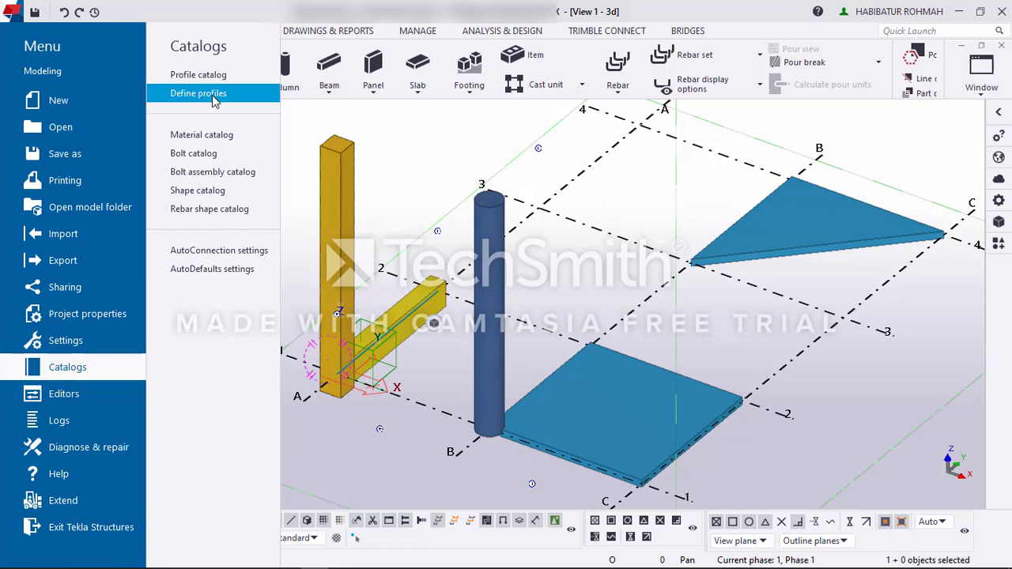
{"action": "left_click", "coordinate": [212, 95]}
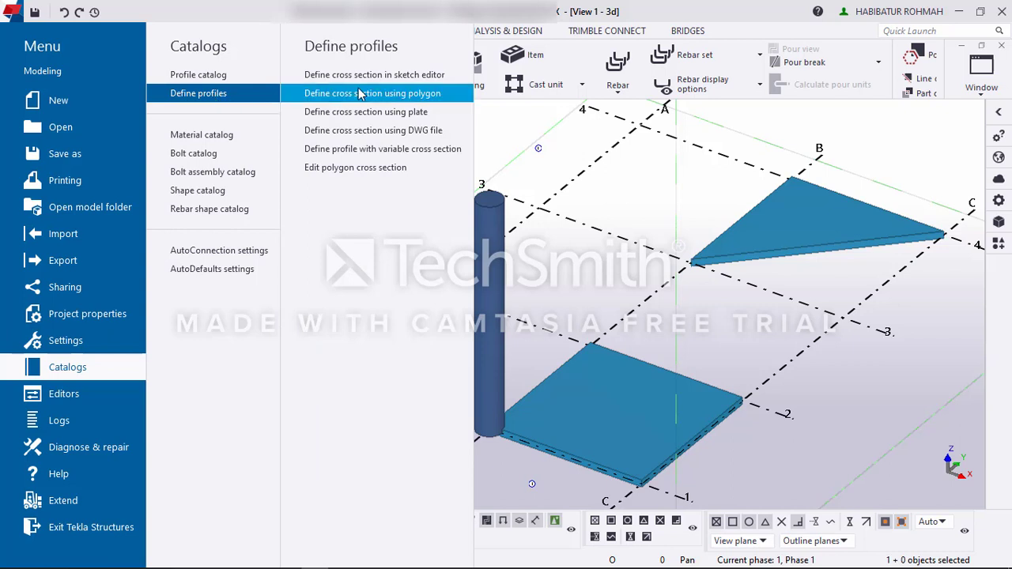
{"action": "mouse_move", "coordinate": [343, 564]}
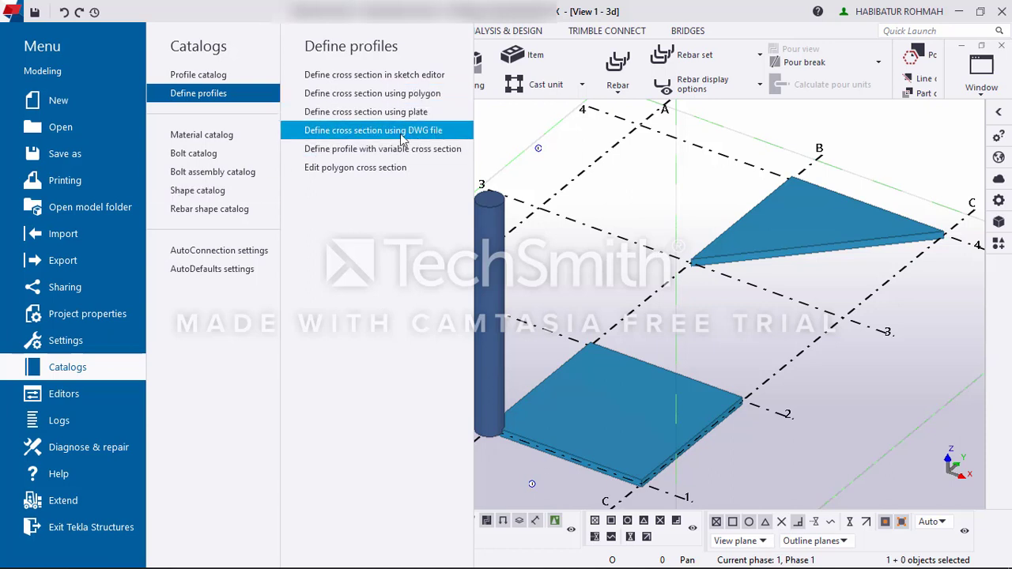
Step: Open the material catalog and look through the Steel grades
{"action": "left_click", "coordinate": [260, 134]}
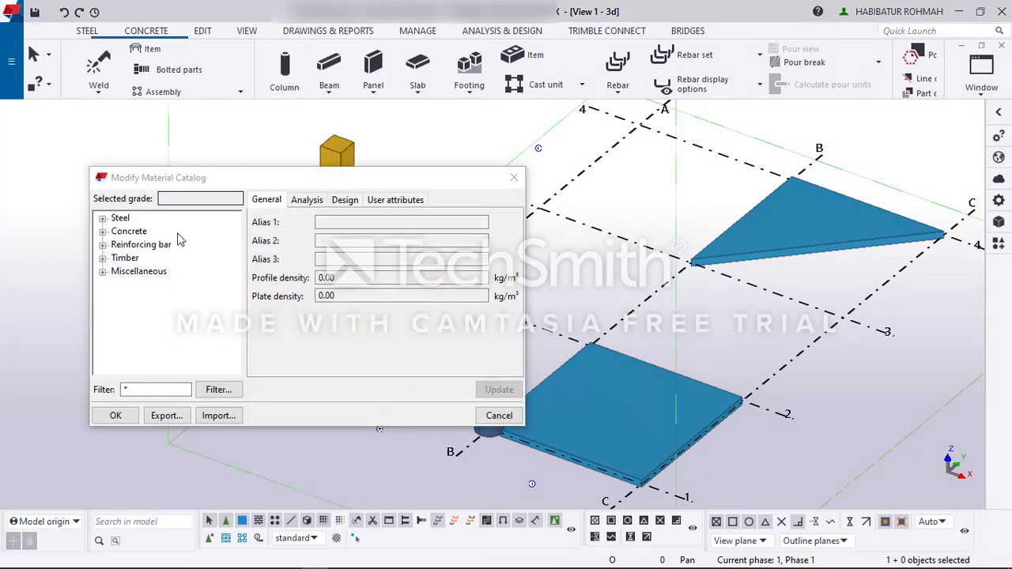
{"action": "left_click", "coordinate": [104, 219]}
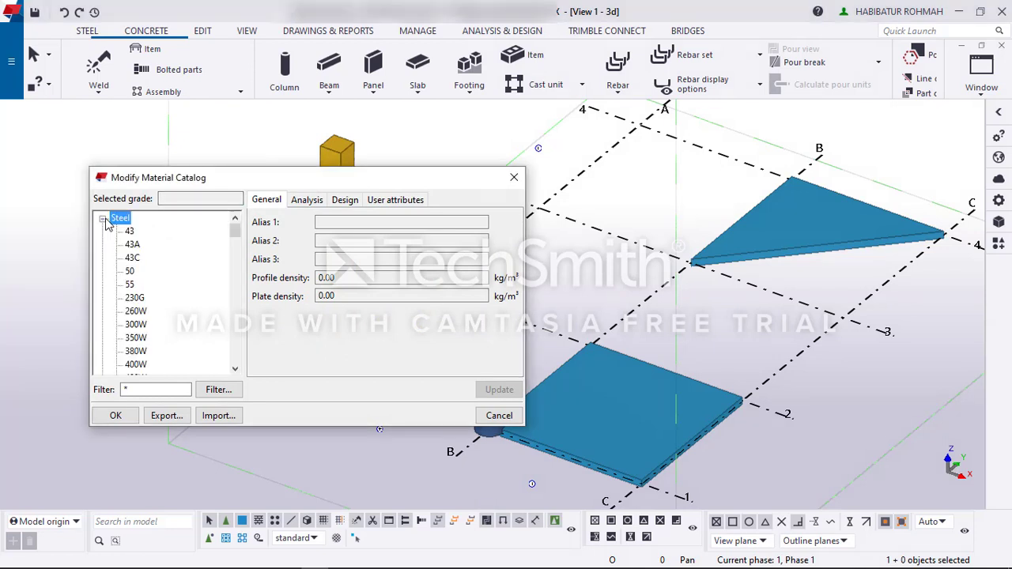
{"action": "scroll", "coordinate": [147, 273], "scroll_direction": "down", "scroll_amount": 10}
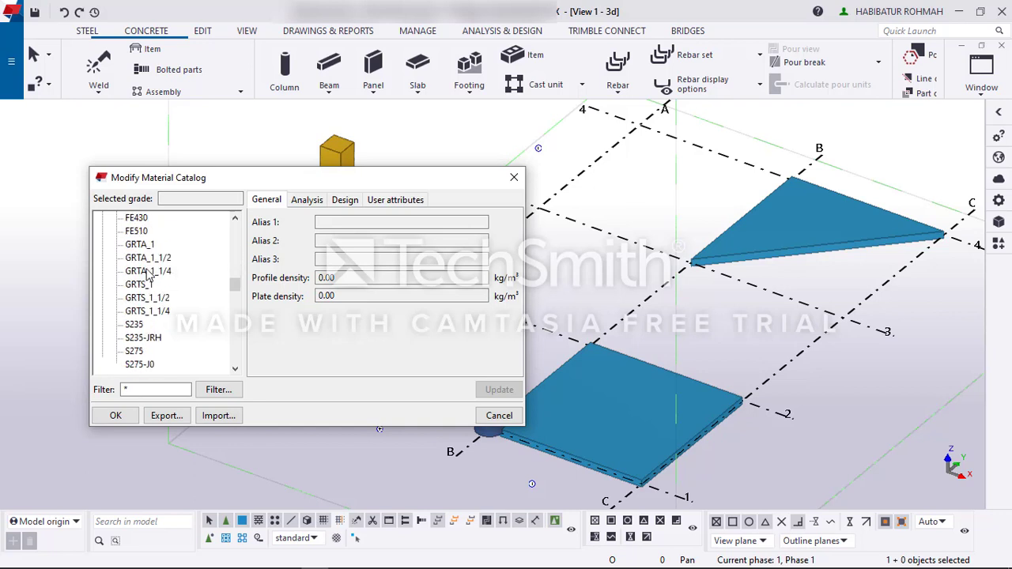
{"action": "scroll", "coordinate": [146, 273], "scroll_direction": "up", "scroll_amount": 10}
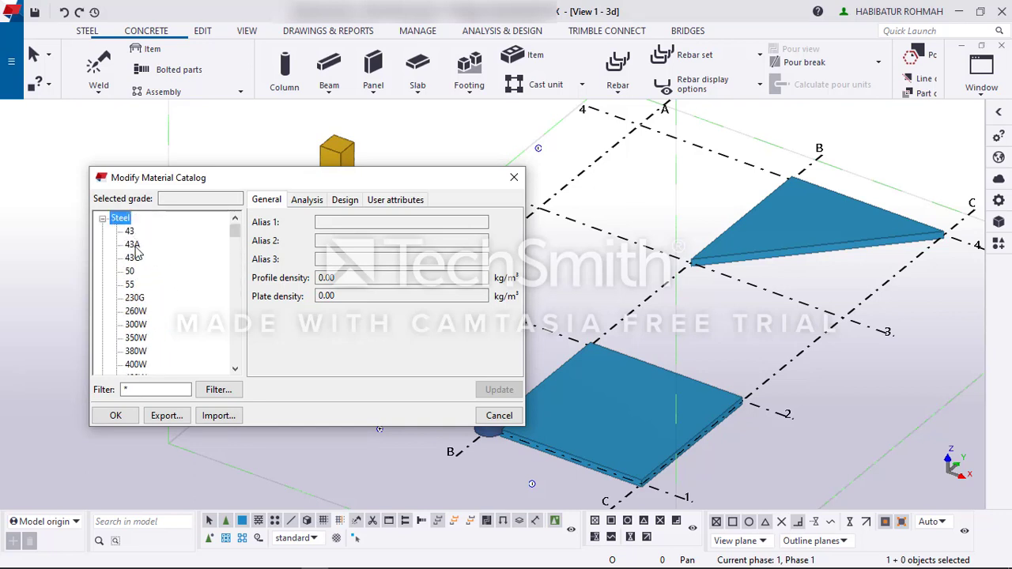
{"action": "left_click", "coordinate": [102, 219]}
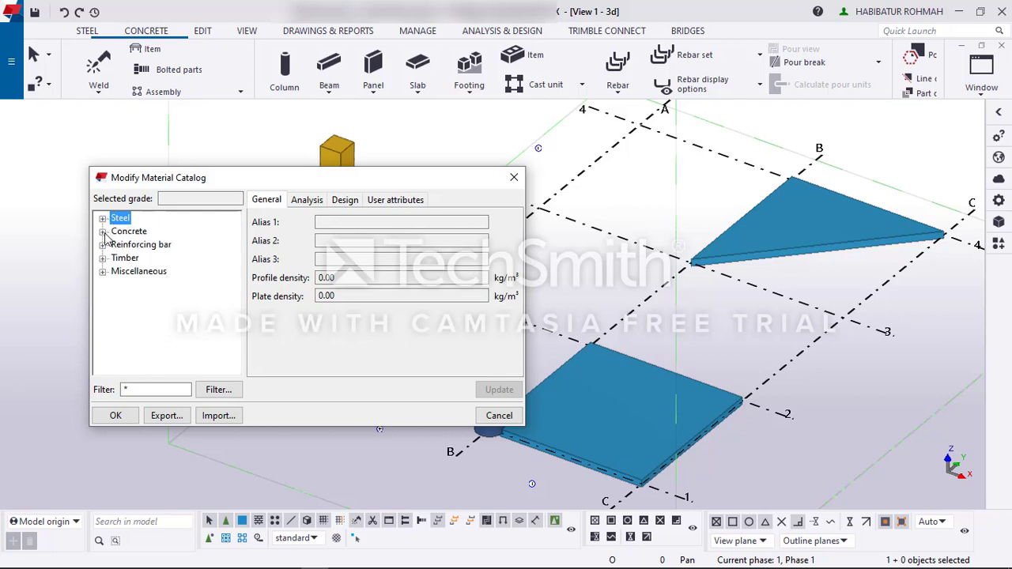
Step: Look through the Concrete, Reinforcing bar and Timber grades in the material catalog and cancel the catalog
{"action": "left_click", "coordinate": [103, 232]}
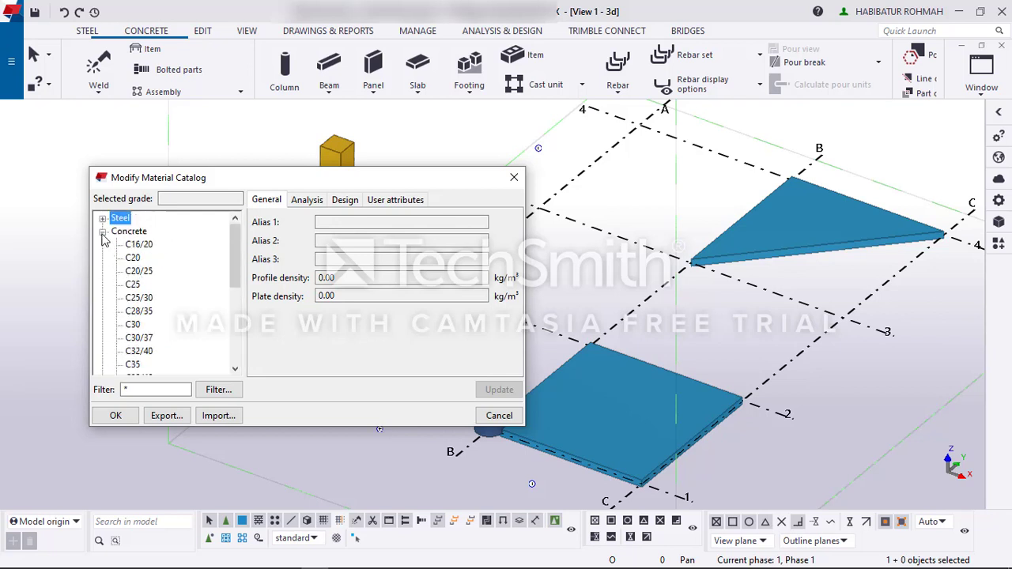
{"action": "left_click", "coordinate": [103, 231]}
{"action": "left_click", "coordinate": [103, 245]}
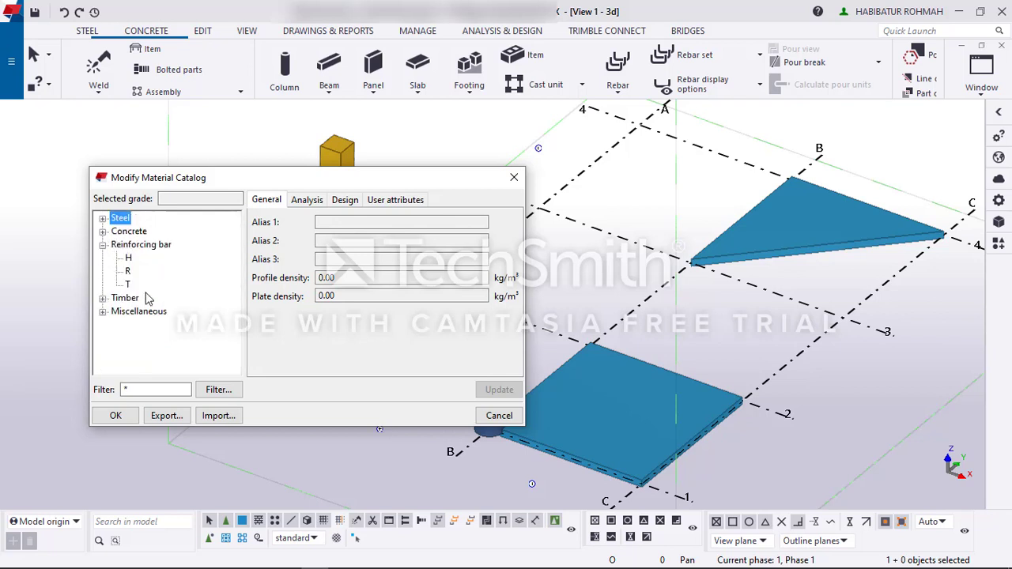
{"action": "left_click", "coordinate": [103, 245]}
{"action": "left_click", "coordinate": [103, 258]}
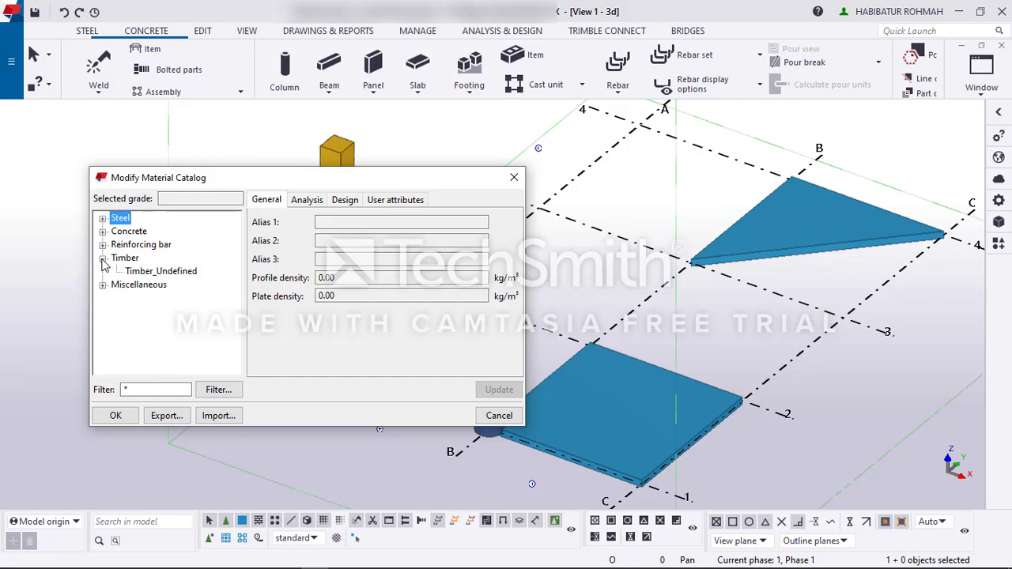
{"action": "left_click", "coordinate": [102, 259]}
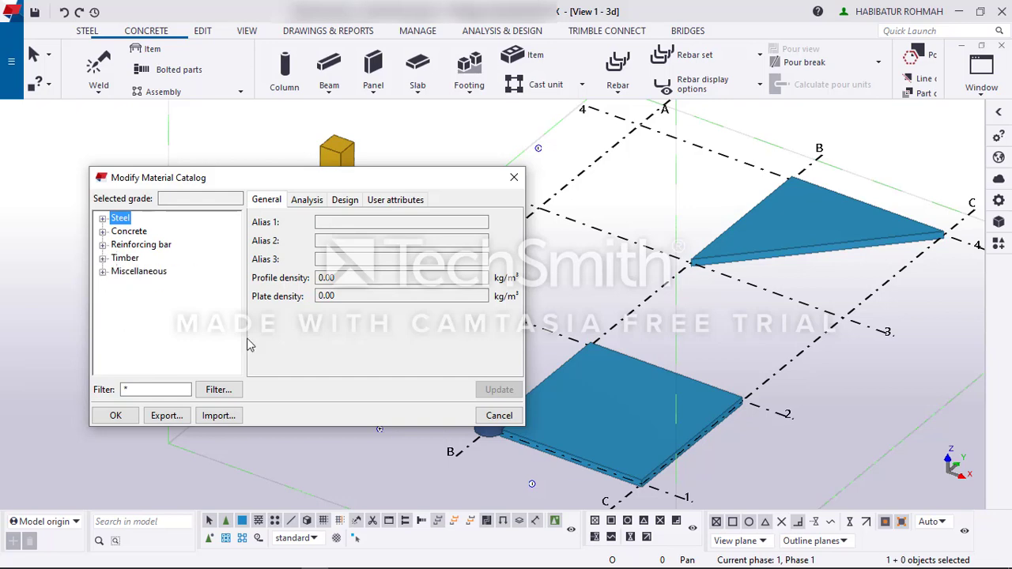
{"action": "left_click", "coordinate": [499, 415]}
Step: Look over the remaining Catalogs choices and the Editors choices, including the drawing layout and template editors
{"action": "left_click", "coordinate": [11, 61]}
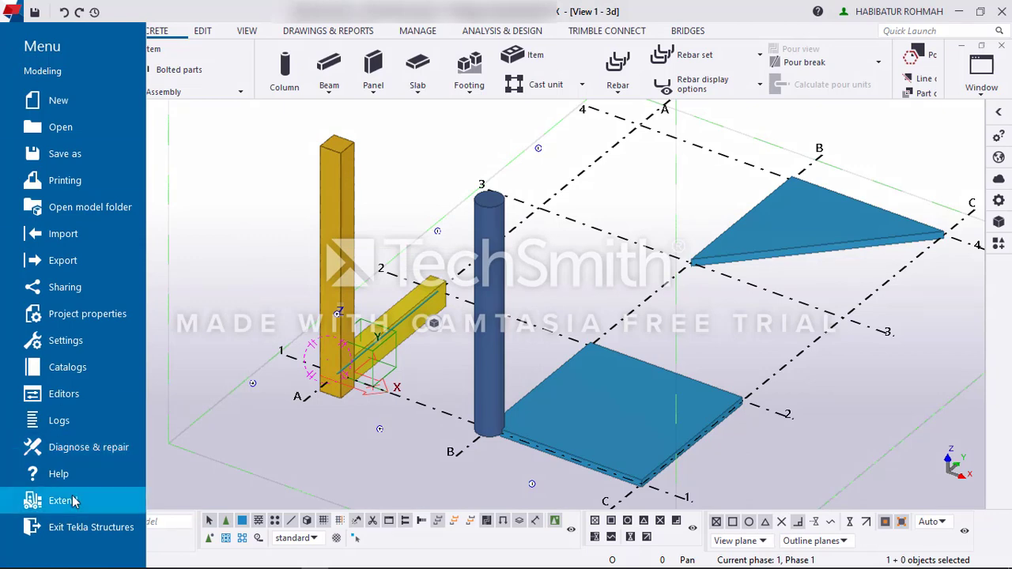
{"action": "left_click", "coordinate": [87, 373]}
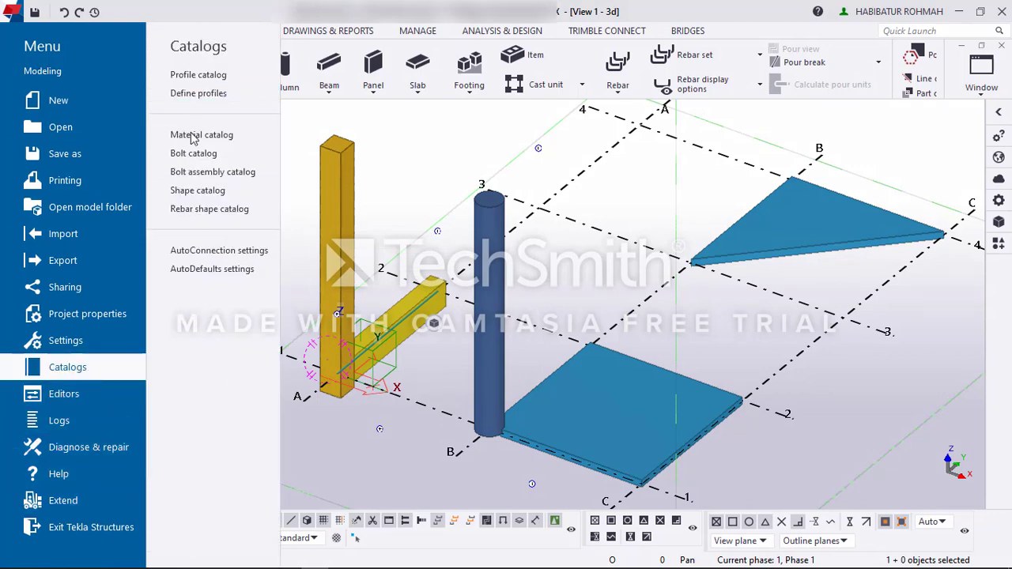
{"action": "left_click", "coordinate": [88, 397]}
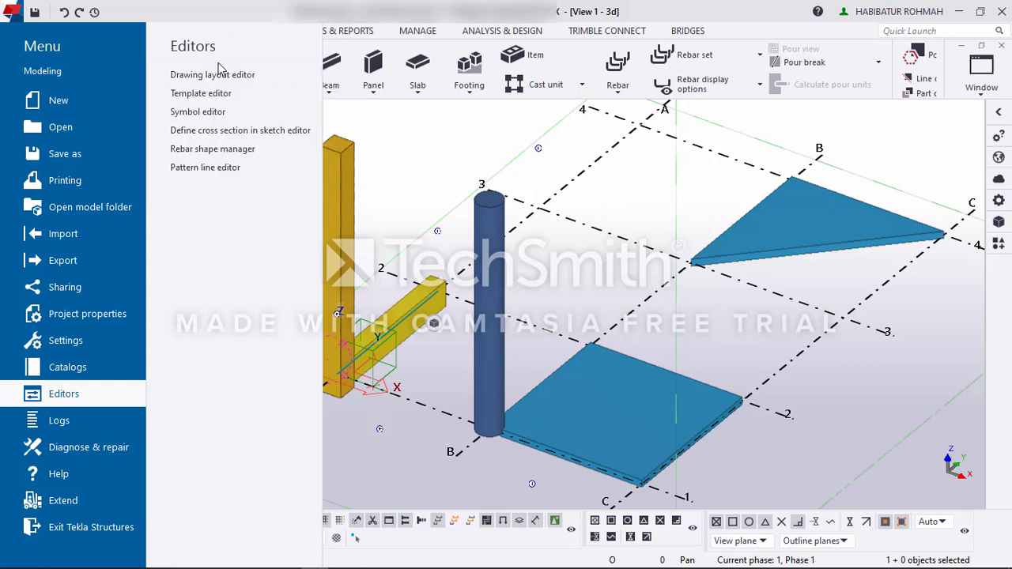
Step: Switch to Nitro Pro and examine section A-A, details A and B and the title block of the raft foundation drawing
{"action": "mouse_move", "coordinate": [241, 553]}
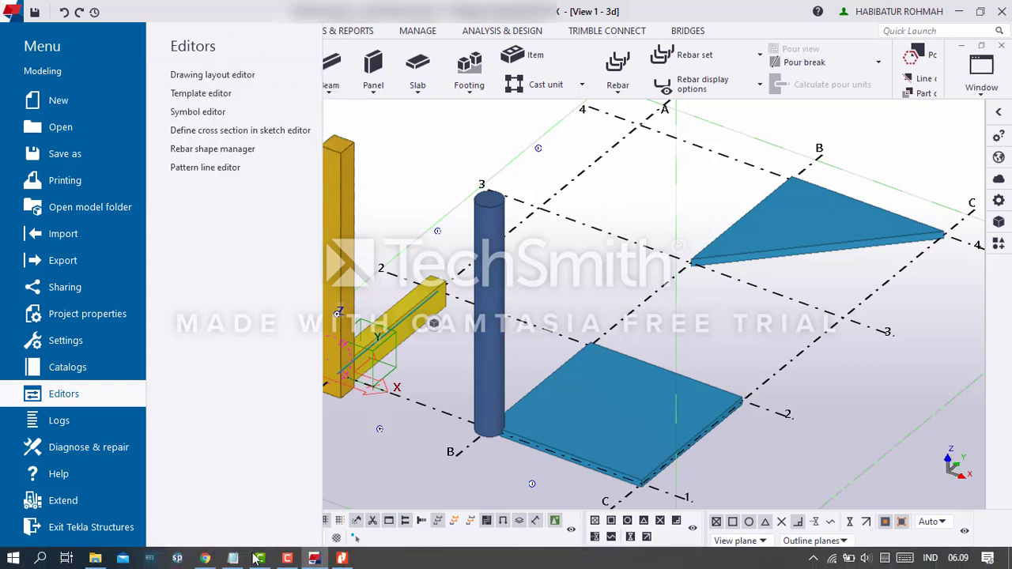
{"action": "left_click", "coordinate": [341, 558]}
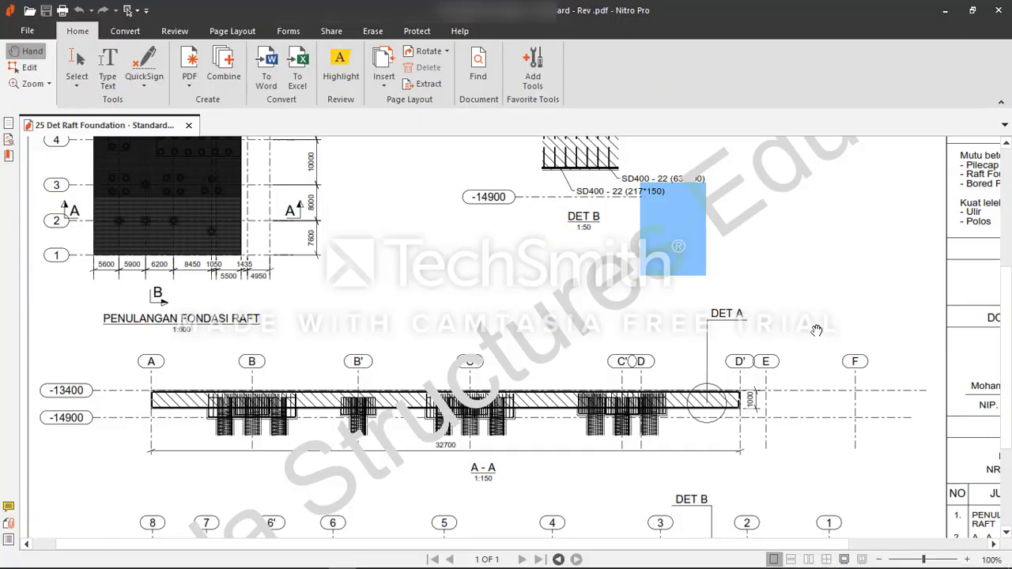
{"action": "left_click_drag", "start_coordinate": [816, 329], "coordinate": [453, 269]}
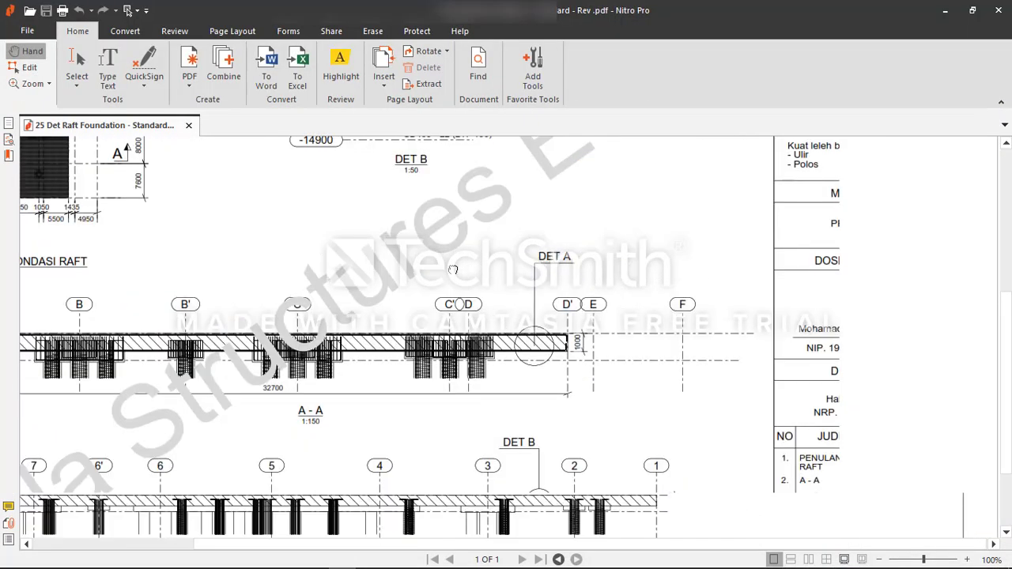
{"action": "scroll", "coordinate": [704, 288], "scroll_direction": "up", "scroll_amount": 4}
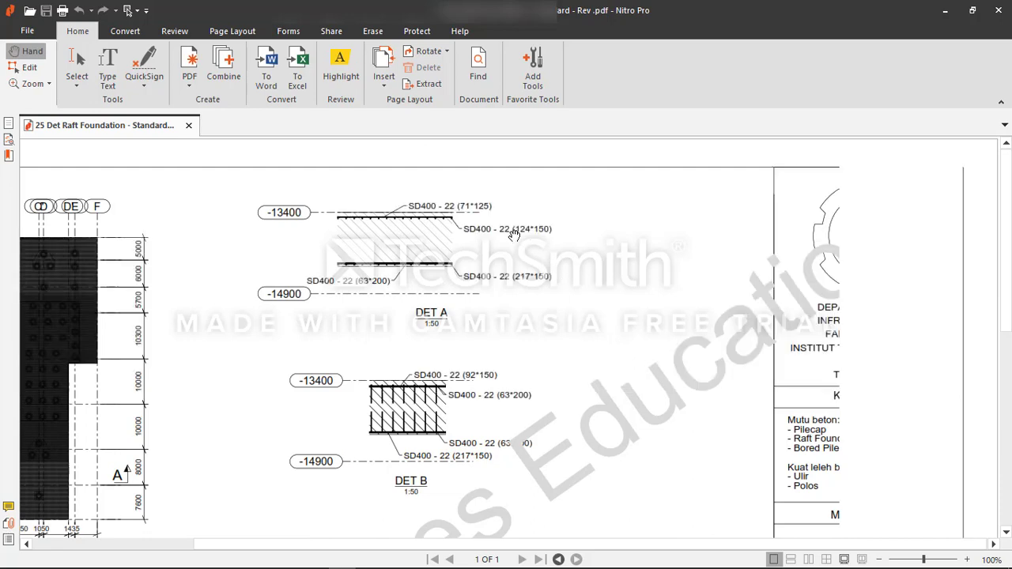
{"action": "scroll", "coordinate": [641, 325], "scroll_direction": "down", "scroll_amount": 1}
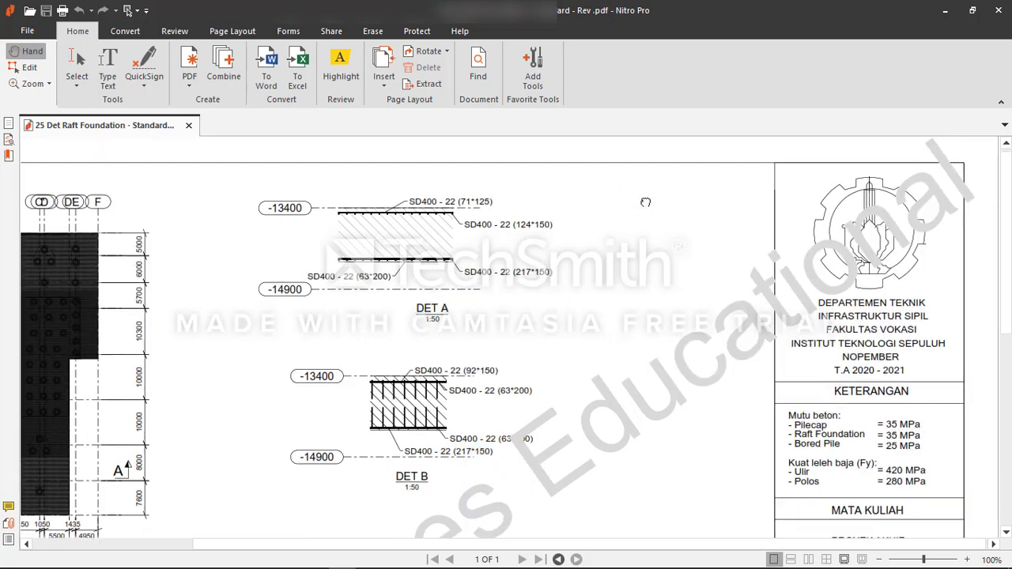
{"action": "scroll", "coordinate": [631, 324], "scroll_direction": "down", "scroll_amount": 3}
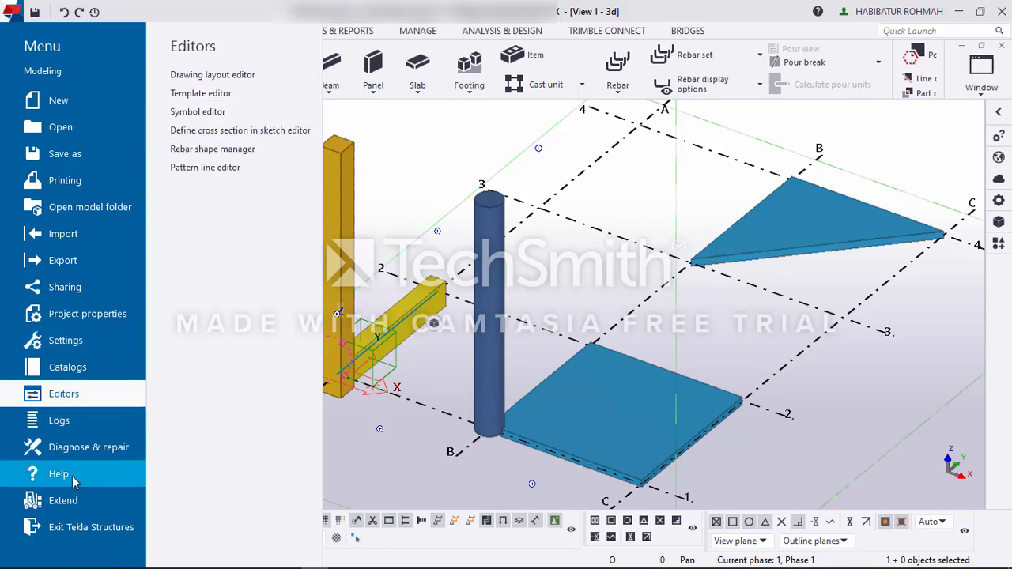
Step: Return to Tekla Structures, look over the Logs choices and go back to the 3D model view
{"action": "mouse_move", "coordinate": [79, 426]}
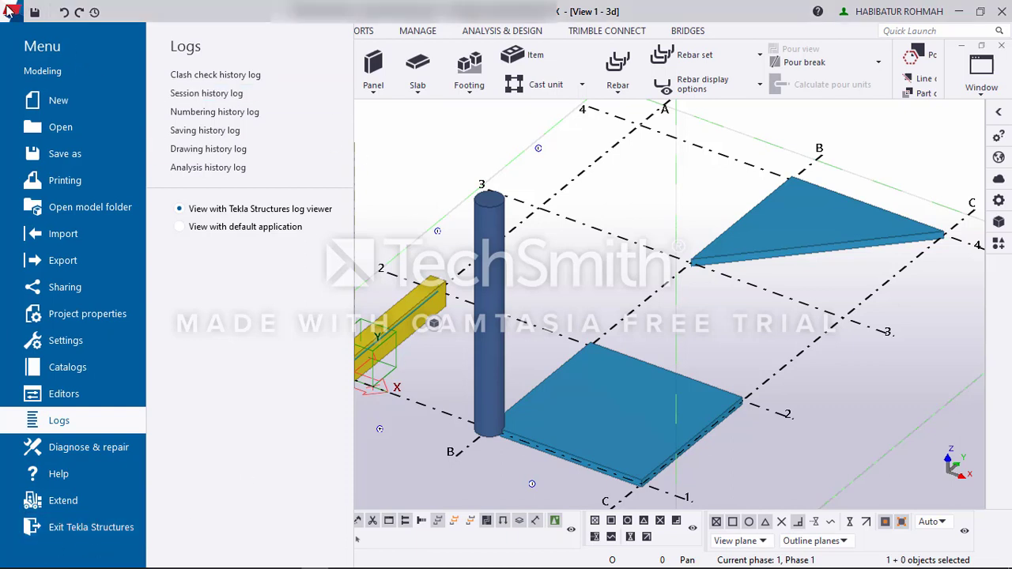
{"action": "left_click", "coordinate": [399, 147]}
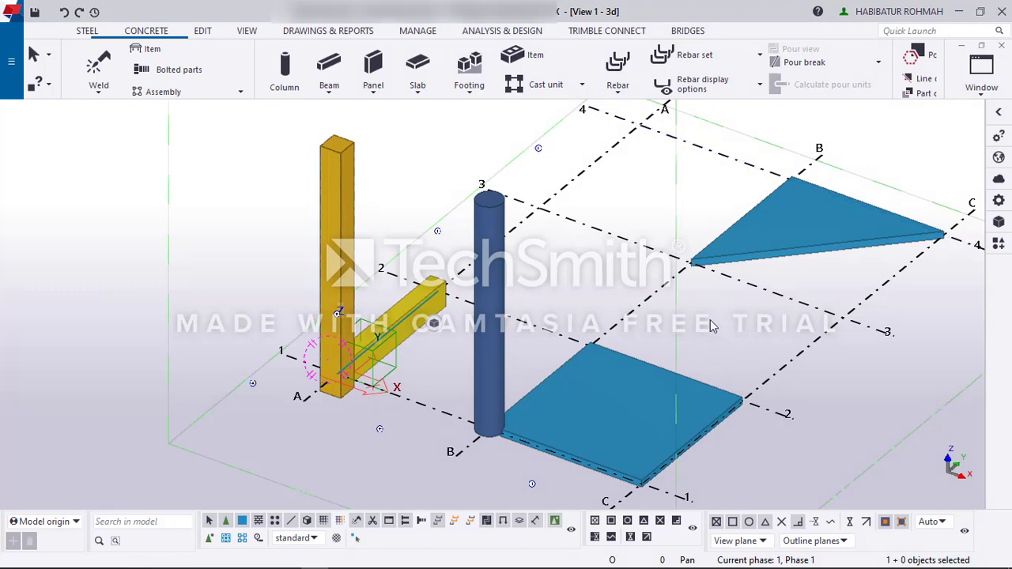
{"action": "scroll", "coordinate": [585, 257], "scroll_direction": "down", "scroll_amount": 2}
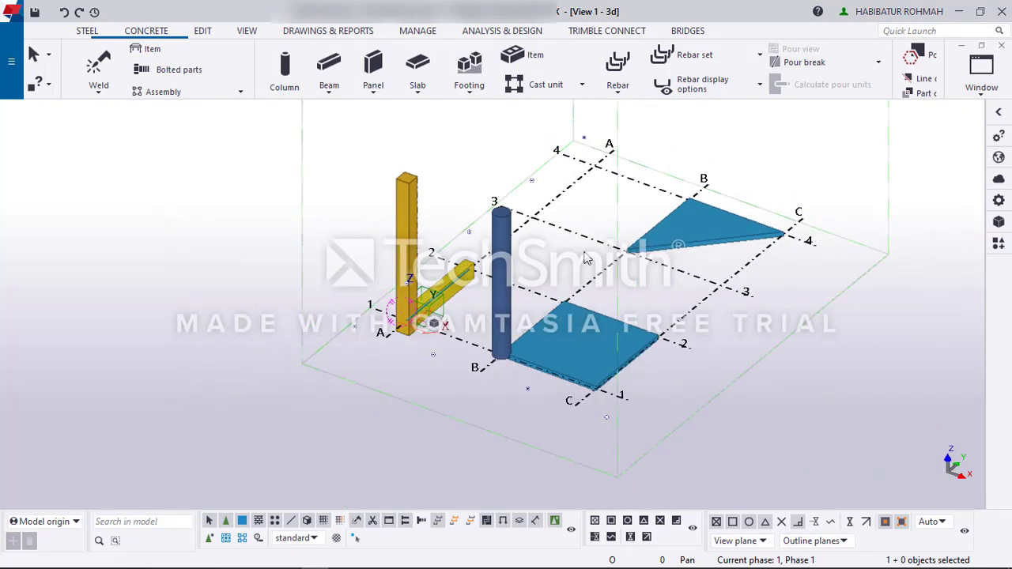
{"action": "scroll", "coordinate": [682, 241], "scroll_direction": "up", "scroll_amount": 2}
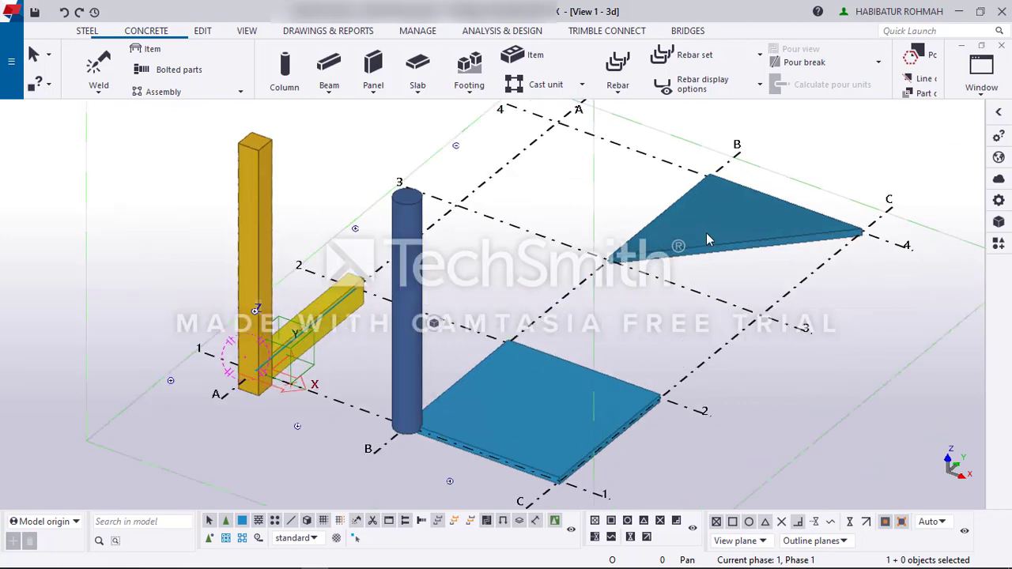